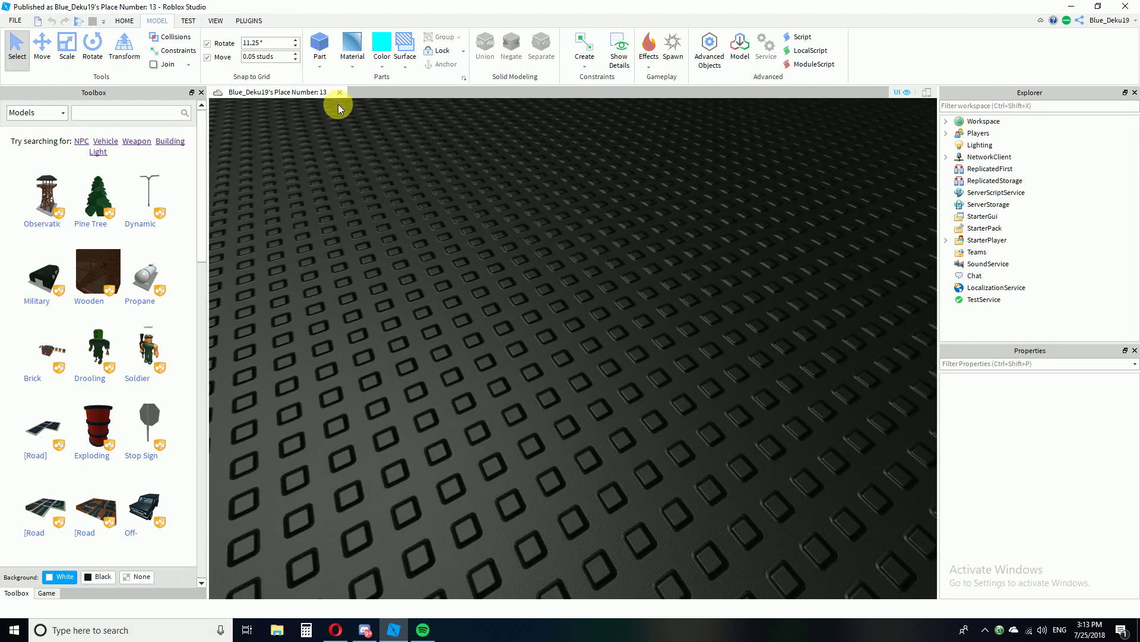
Insert a cylinder part onto the baseplate.
click(336, 119)
right_drag(532, 344, 532, 344)
key(w)
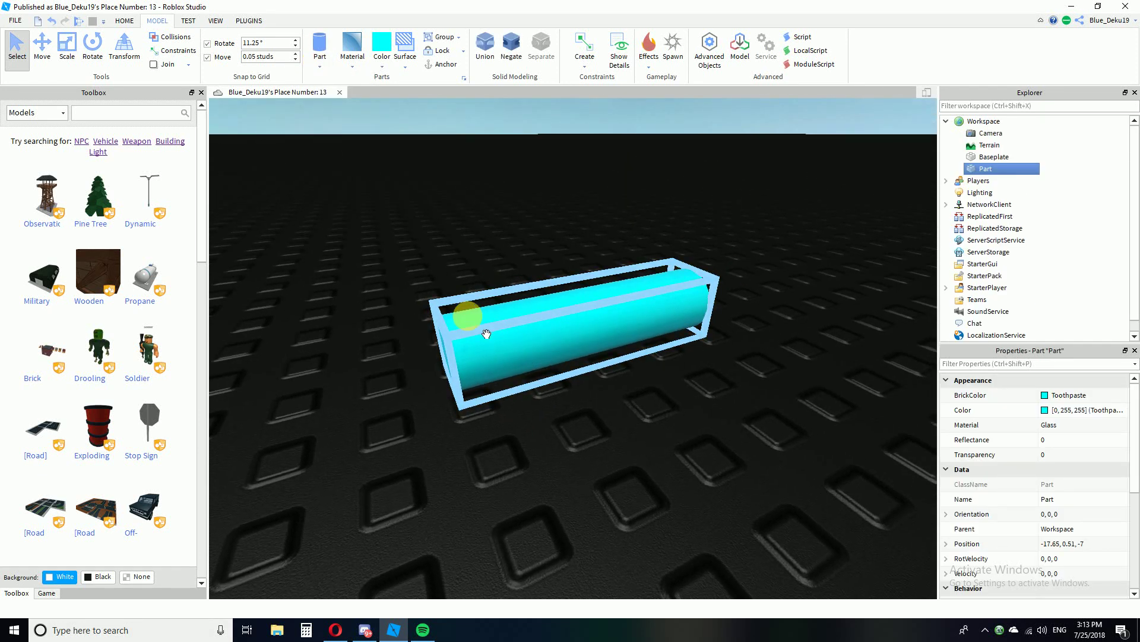
Color the cylinder Reddish brown.
scroll(471, 315, down, 5)
click(382, 65)
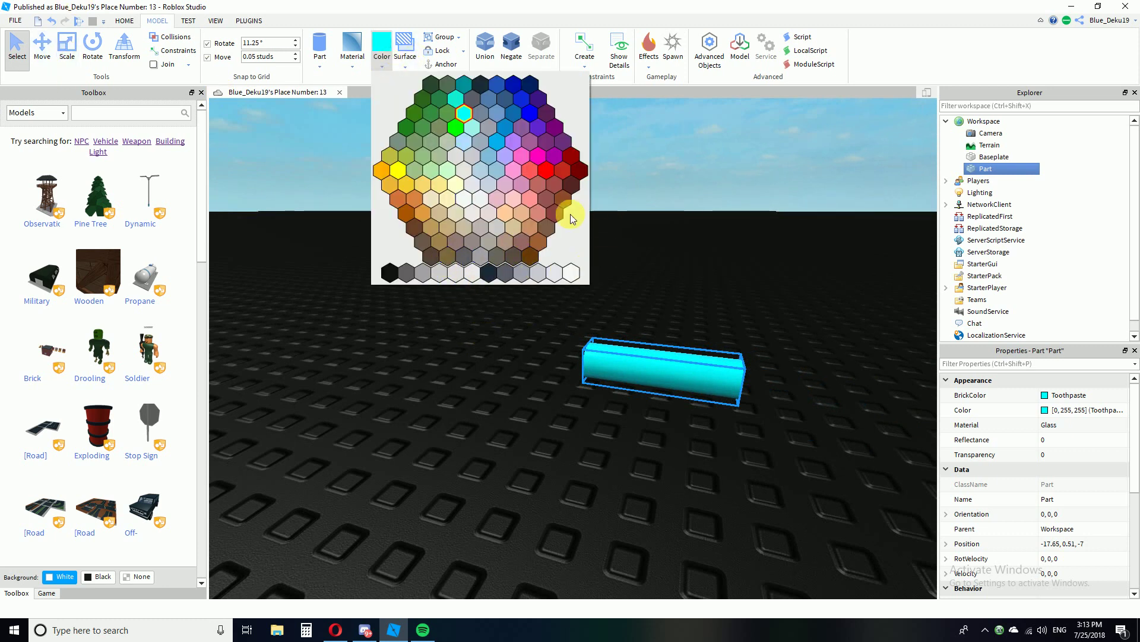
click(423, 229)
scroll(565, 267, up, 2)
Try Smooth Plastic on the cylinder and settle on Plastic as its material.
click(352, 69)
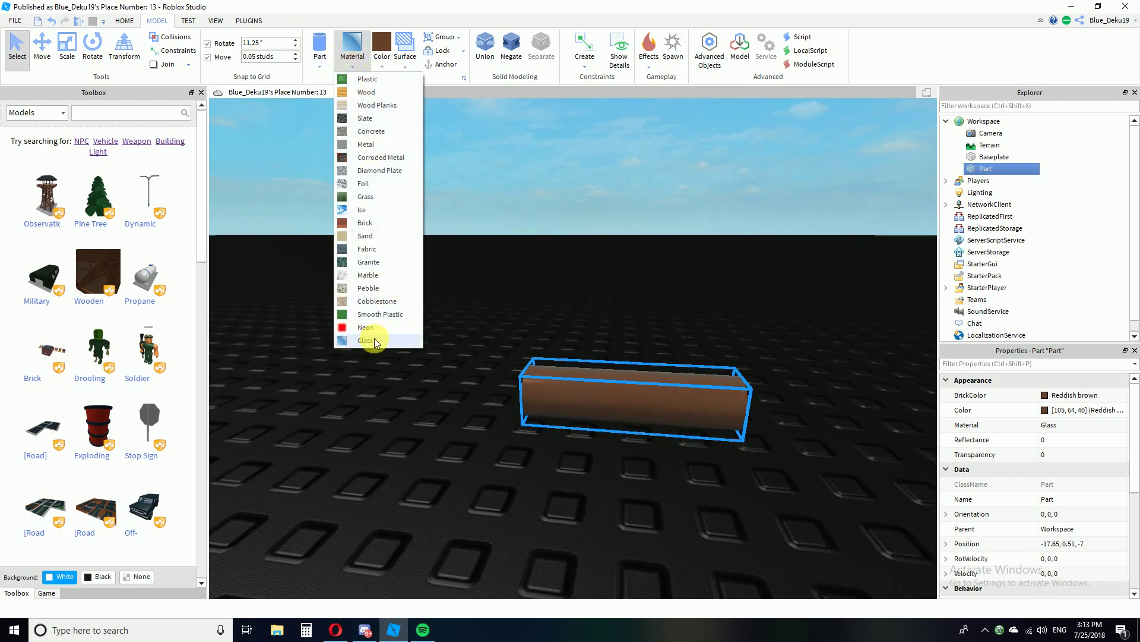
click(375, 314)
scroll(515, 312, up, 3)
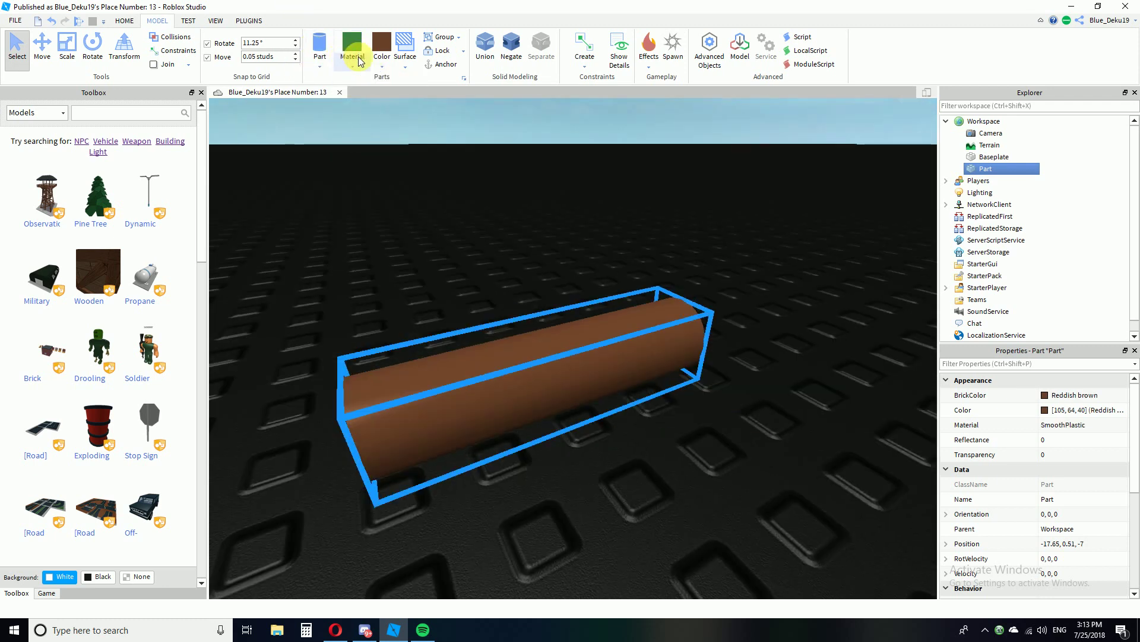
click(366, 67)
click(364, 79)
Try scaling the cylinder down and change its color to Cocoa.
scroll(476, 211, down, 4)
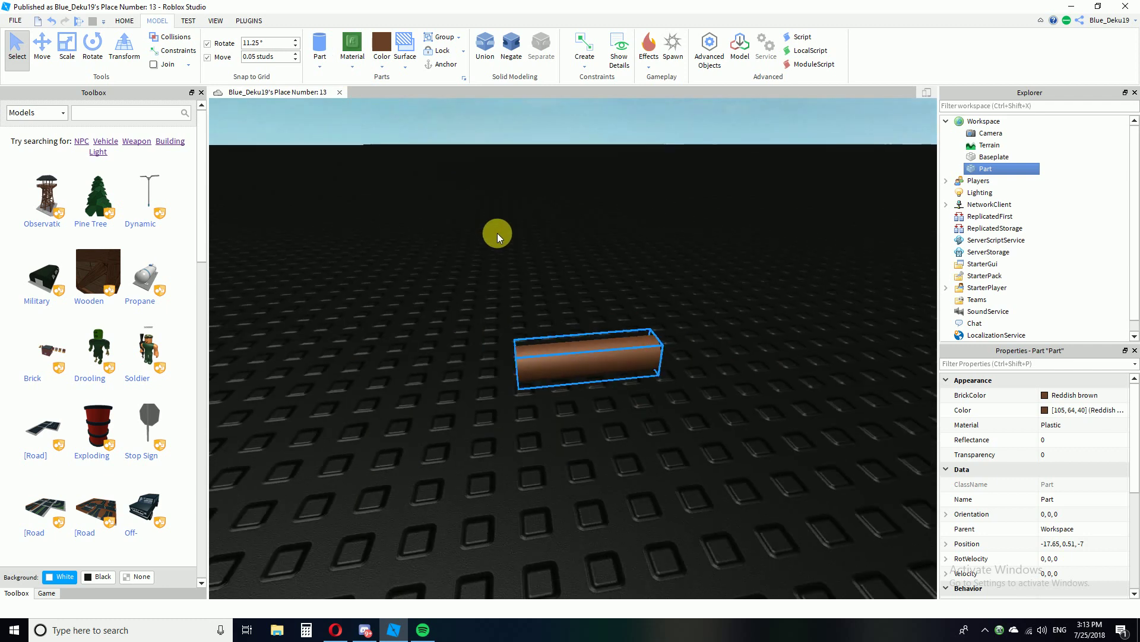
scroll(588, 312, down, 4)
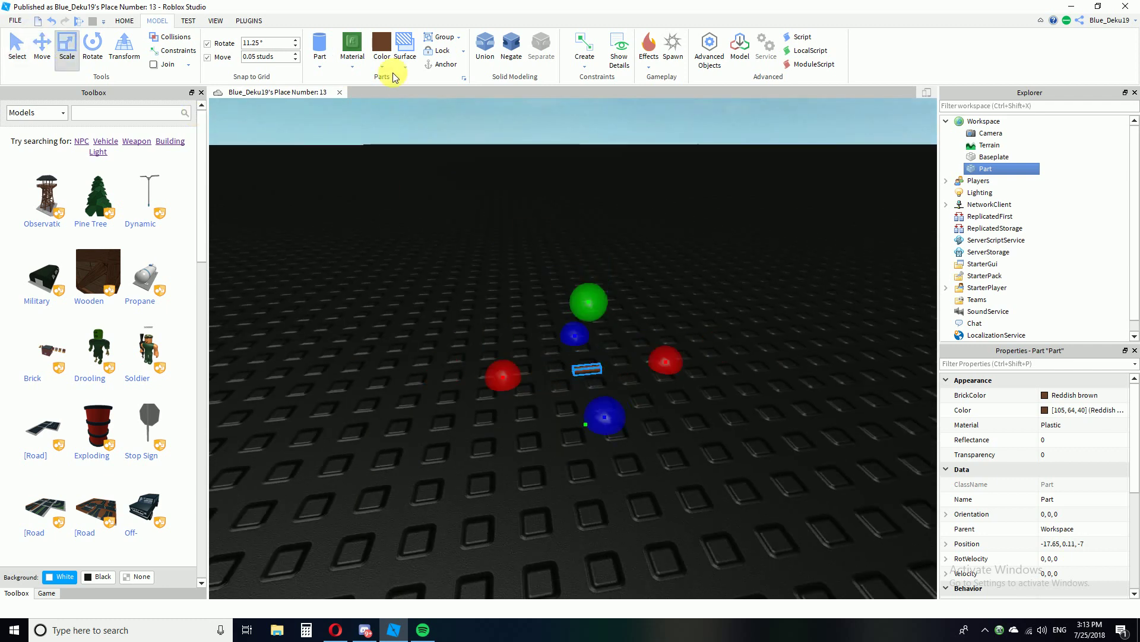
click(382, 65)
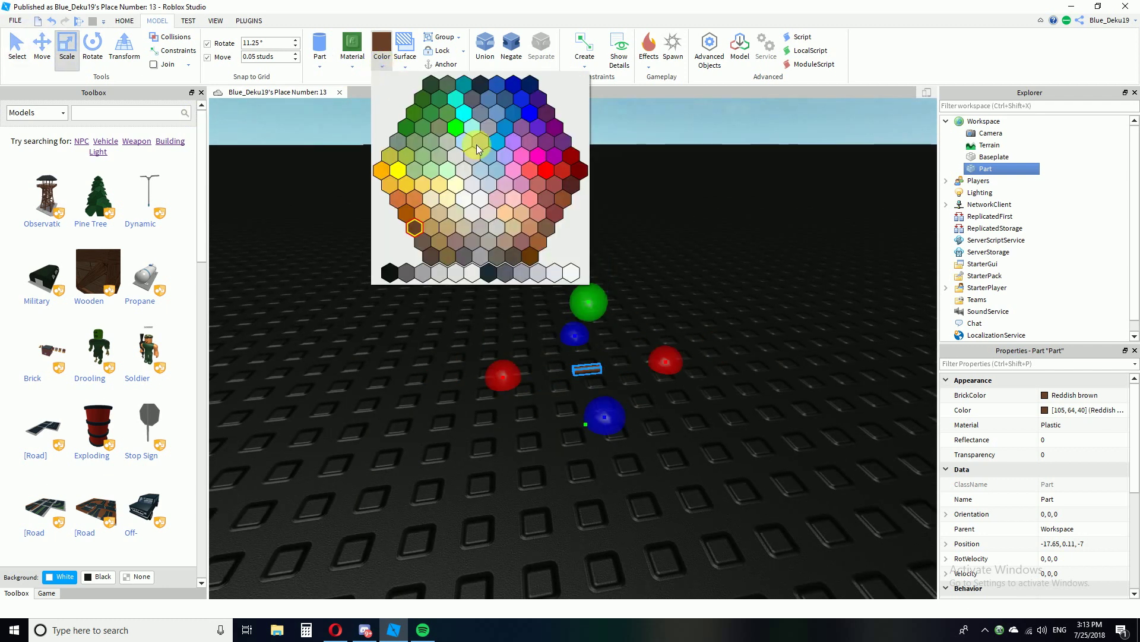
click(571, 186)
scroll(665, 255, up, 3)
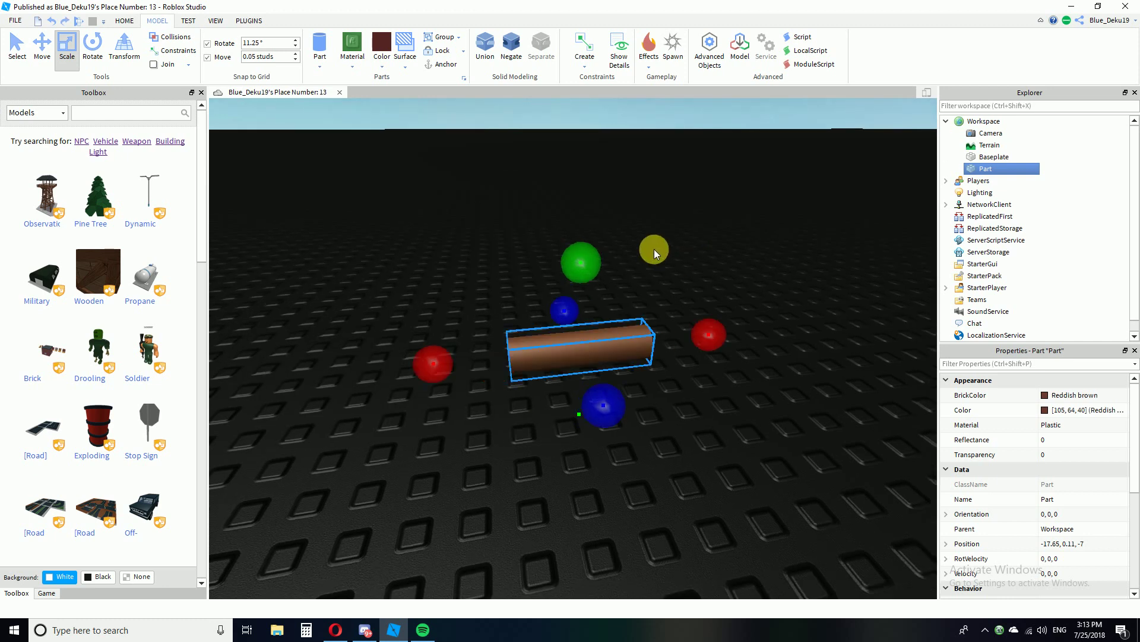
click(382, 66)
click(574, 186)
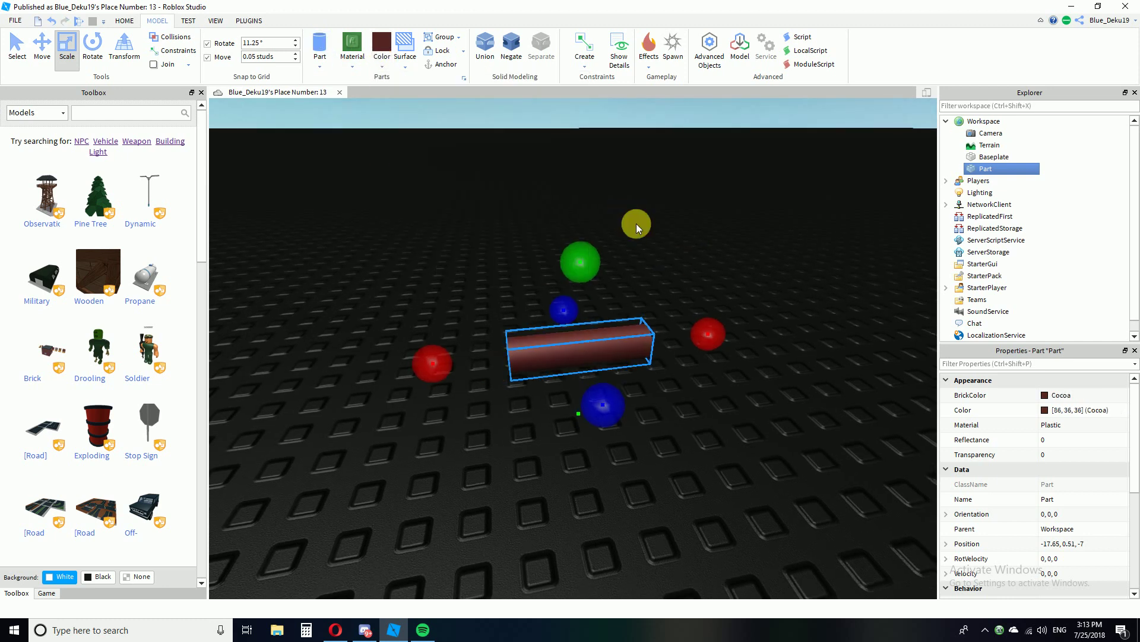
Change the cylinder's color to Burnt Sienna.
scroll(636, 223, up, 3)
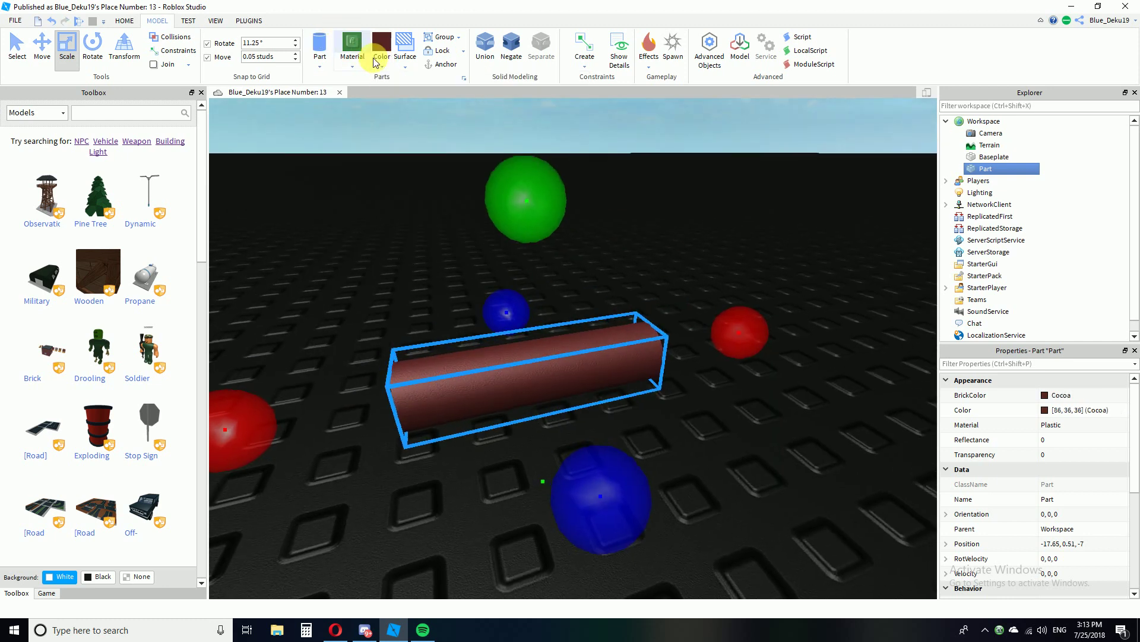
click(376, 62)
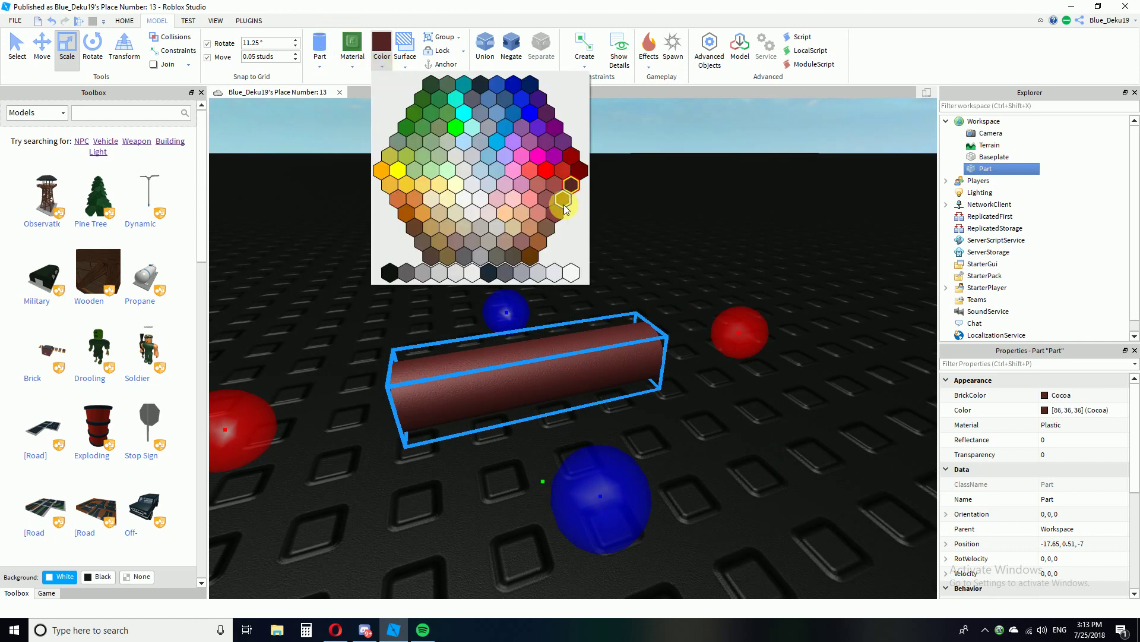
click(532, 260)
Scale the cylinder down into a small, thin rod lying on the baseplate.
scroll(608, 253, down, 3)
right_drag(608, 254, 608, 251)
scroll(607, 250, up, 2)
drag(574, 279, 577, 321)
scroll(653, 351, up, 4)
mouse_move(654, 351)
right_down()
mouse_move(647, 359)
mouse_move(687, 359)
mouse_move(640, 332)
right_up()
click(647, 358)
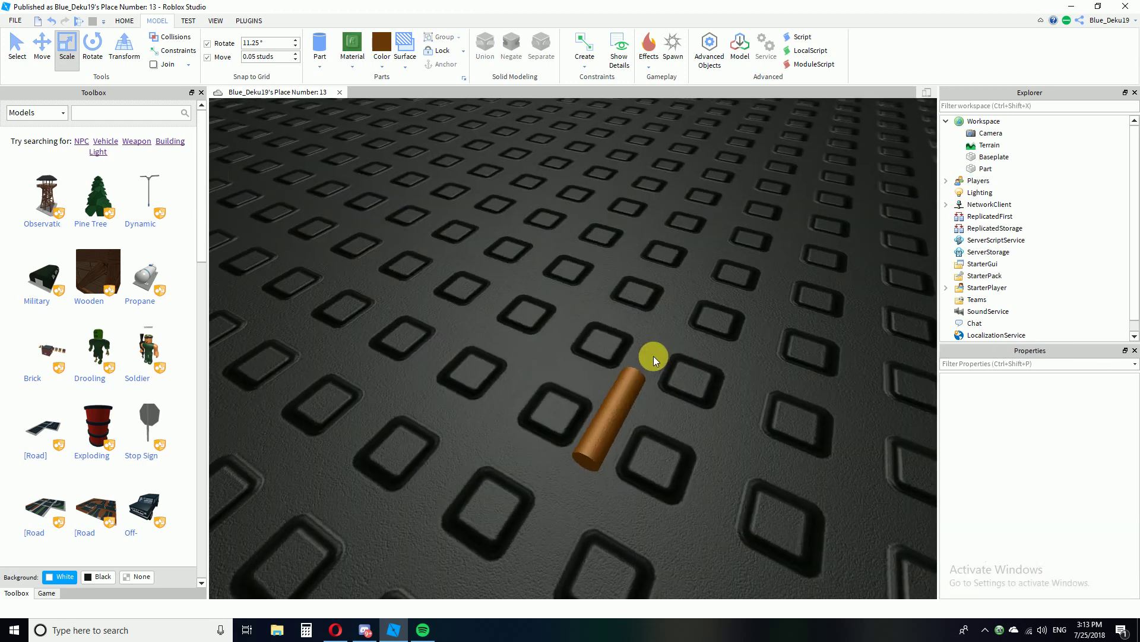
Select the small cylinder and change its color to Dirt brown.
scroll(653, 357, up, 3)
scroll(641, 333, down, 4)
click(597, 345)
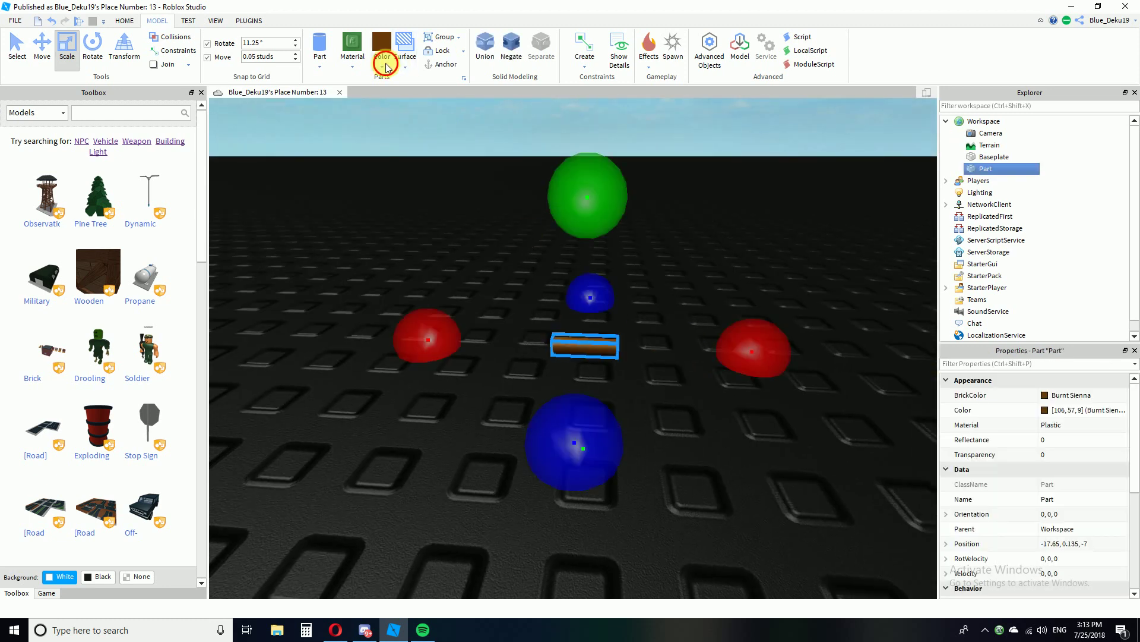
click(382, 53)
click(429, 257)
click(432, 414)
Lengthen the cylinder along its axis into a longer rod, fine-tuning the length.
right_drag(432, 415, 446, 416)
scroll(431, 415, up, 4)
scroll(446, 415, down, 5)
click(523, 390)
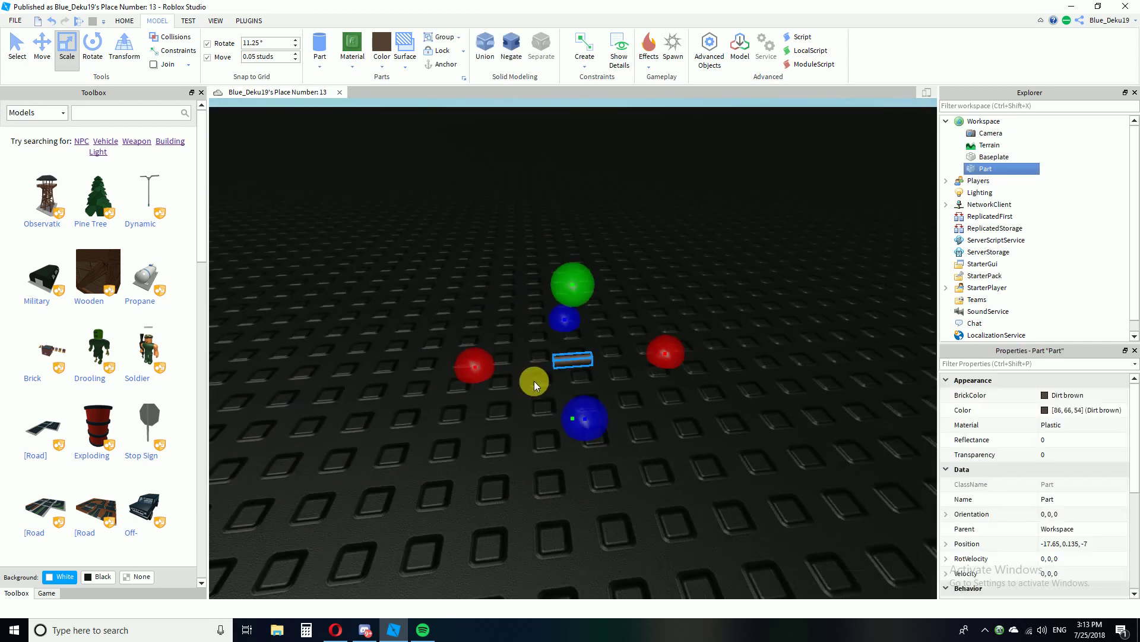
scroll(534, 380, down, 3)
click(629, 442)
right_drag(629, 442, 629, 442)
scroll(629, 442, up, 3)
click(605, 366)
drag(748, 411, 791, 429)
right_drag(709, 455, 772, 469)
mouse_move(725, 455)
mouse_down()
mouse_move(726, 470)
mouse_move(706, 450)
mouse_up()
right_drag(622, 489, 597, 483)
click(605, 487)
Raise the cylinder straight up above the baseplate.
click(462, 340)
click(47, 55)
drag(413, 164, 406, 130)
click(668, 548)
Search the model library for sphere and insert a Sphere model into the place.
mouse_move(554, 358)
right_down()
mouse_move(512, 364)
mouse_move(544, 359)
right_up()
scroll(512, 364, down, 4)
scroll(589, 394, up, 4)
right_drag(591, 395, 605, 373)
scroll(613, 406, down, 3)
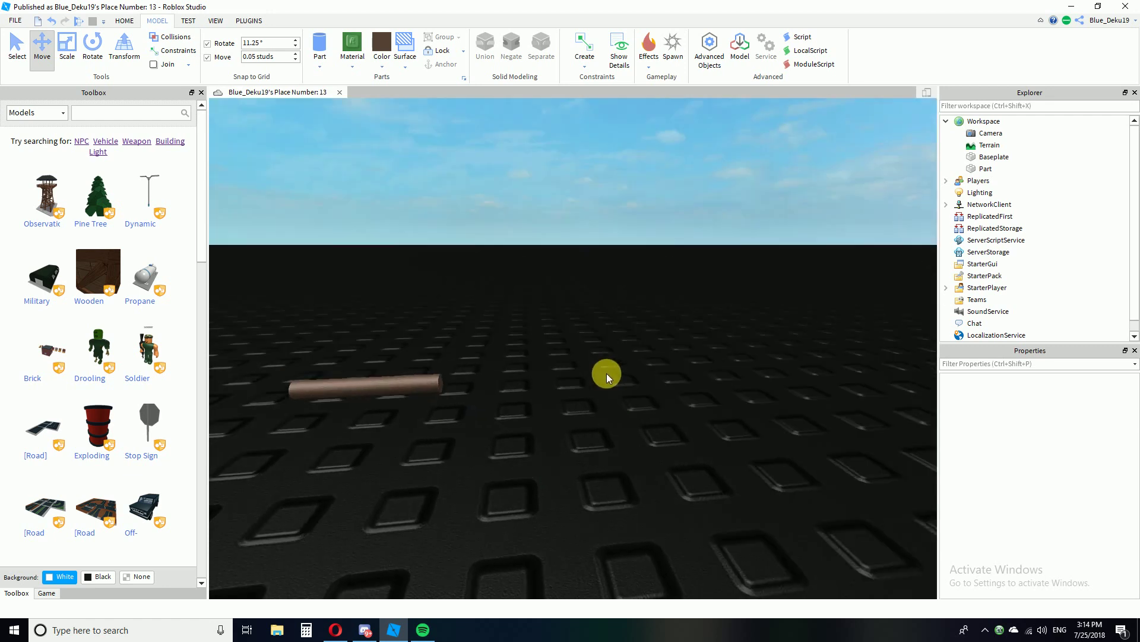
scroll(474, 403, up, 2)
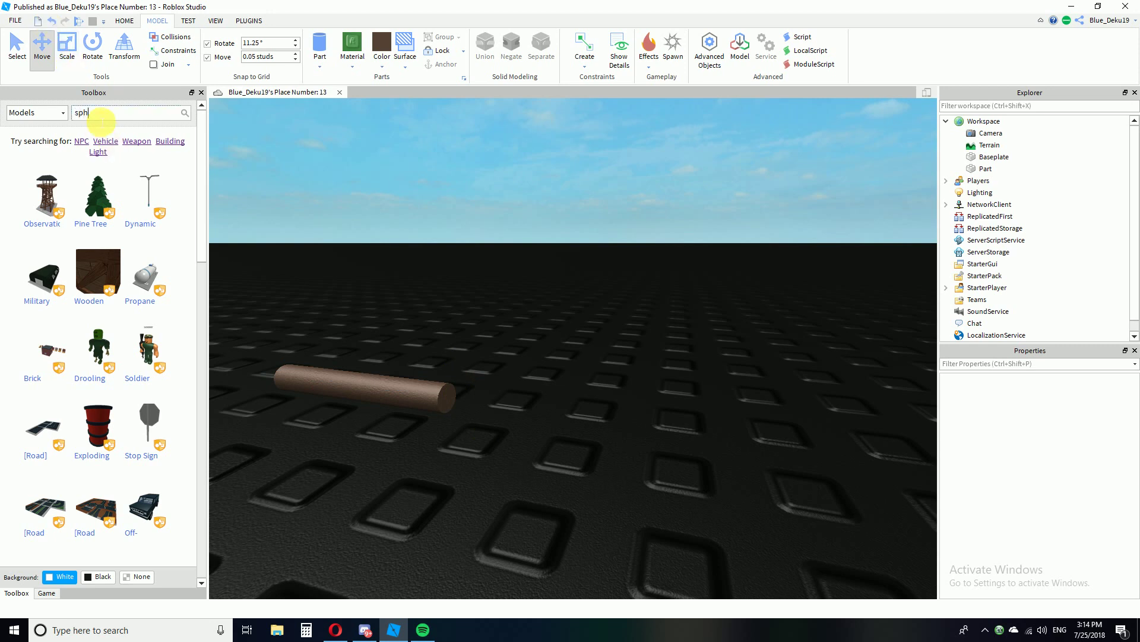
text(er)
key(Return)
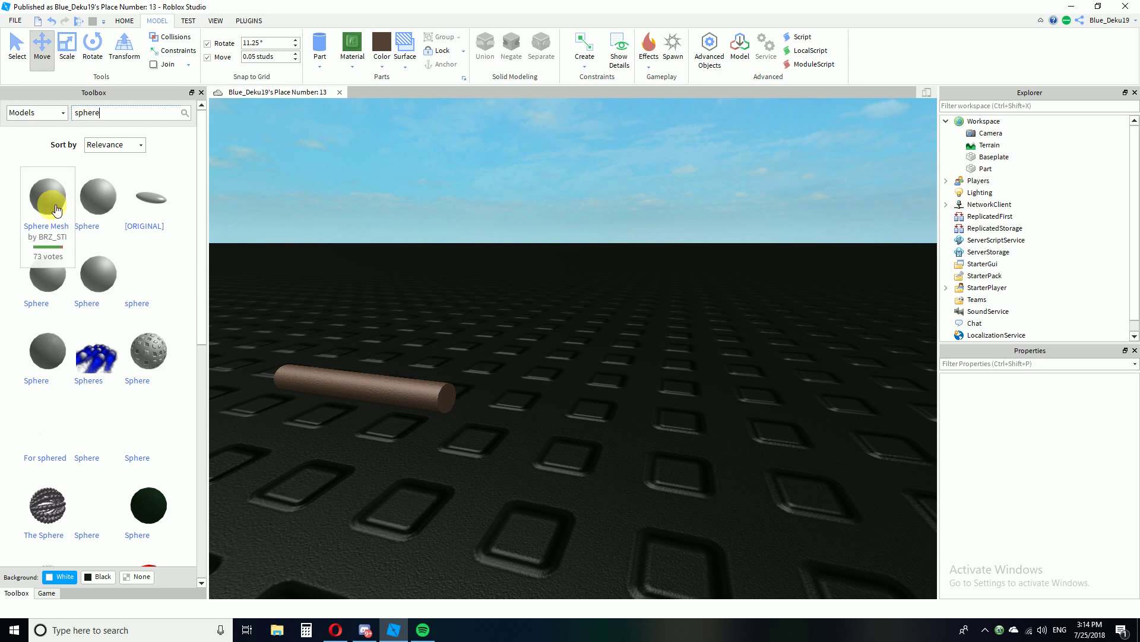
click(55, 208)
Move the sphere across the baseplate to beside the cylinder's end.
right_drag(607, 357, 540, 404)
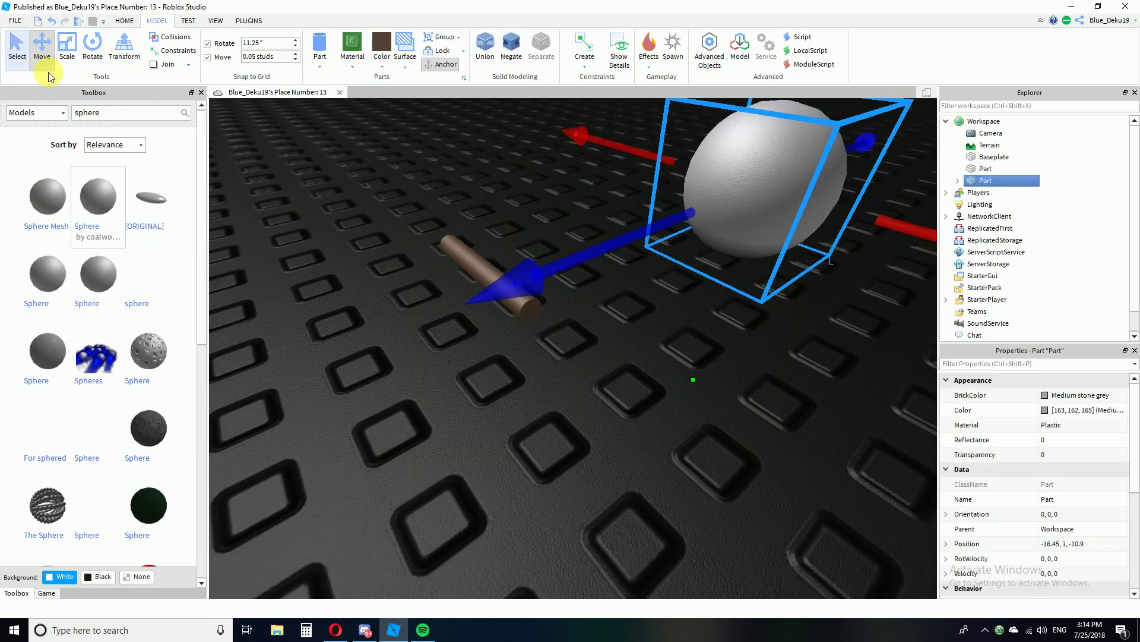
click(19, 53)
scroll(452, 309, down, 5)
drag(538, 286, 487, 355)
right_drag(487, 355, 336, 220)
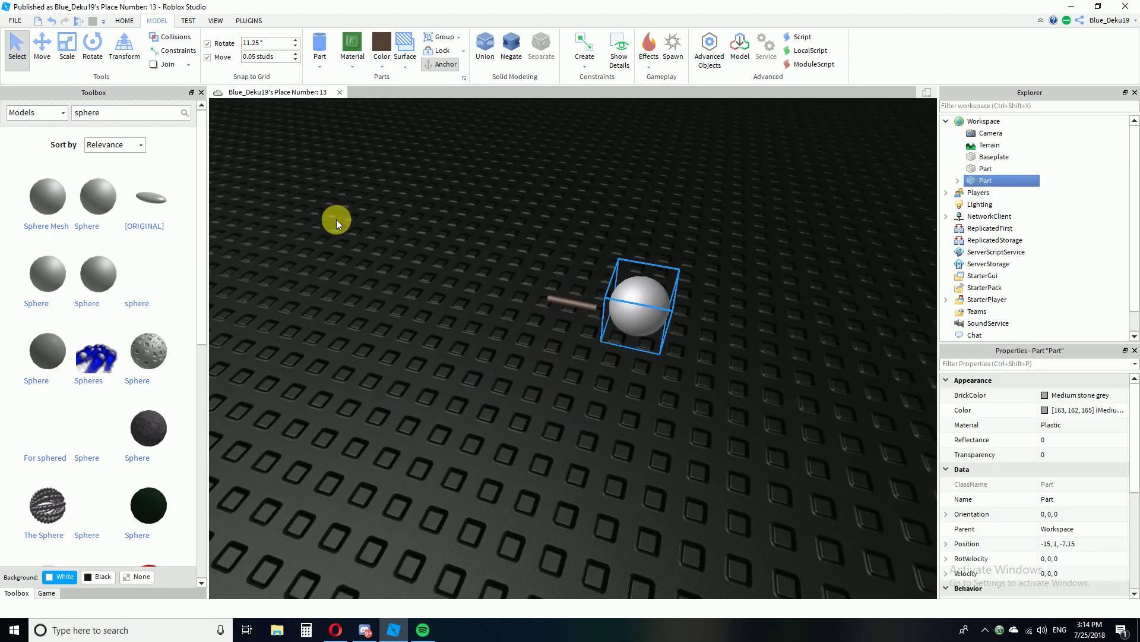
Scale the sphere down to roughly the cylinder's thickness.
click(64, 45)
scroll(561, 279, up, 5)
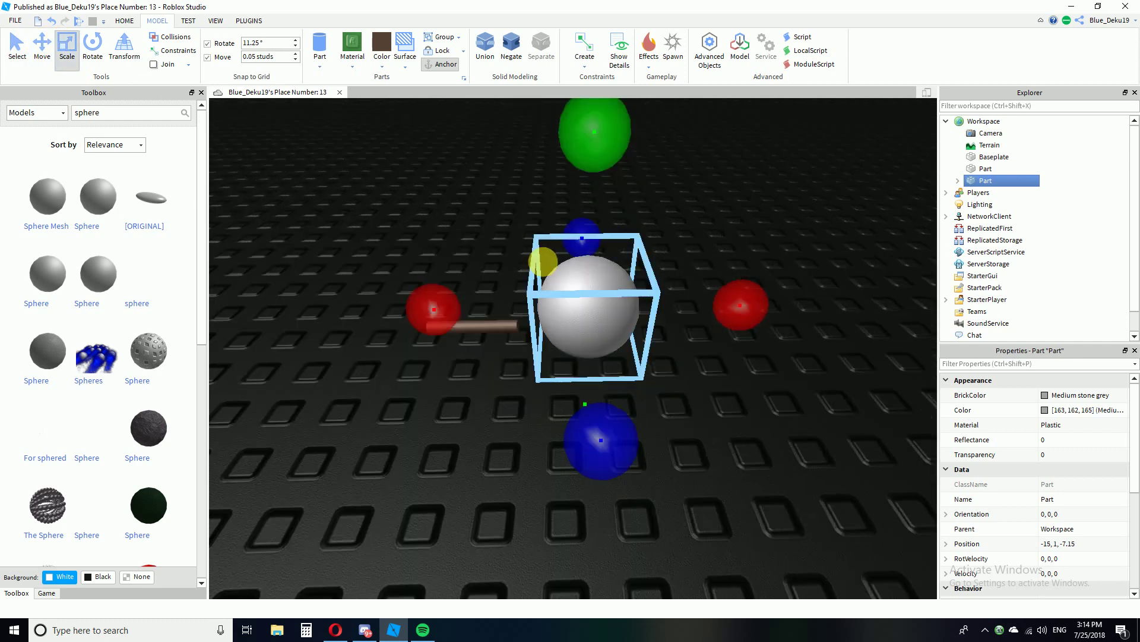
drag(880, 292, 711, 299)
right_drag(656, 271, 448, 233)
Move the sphere along the X axis to about -16.7, over the cylinder's end.
click(39, 48)
drag(466, 338, 415, 344)
right_drag(485, 349, 483, 347)
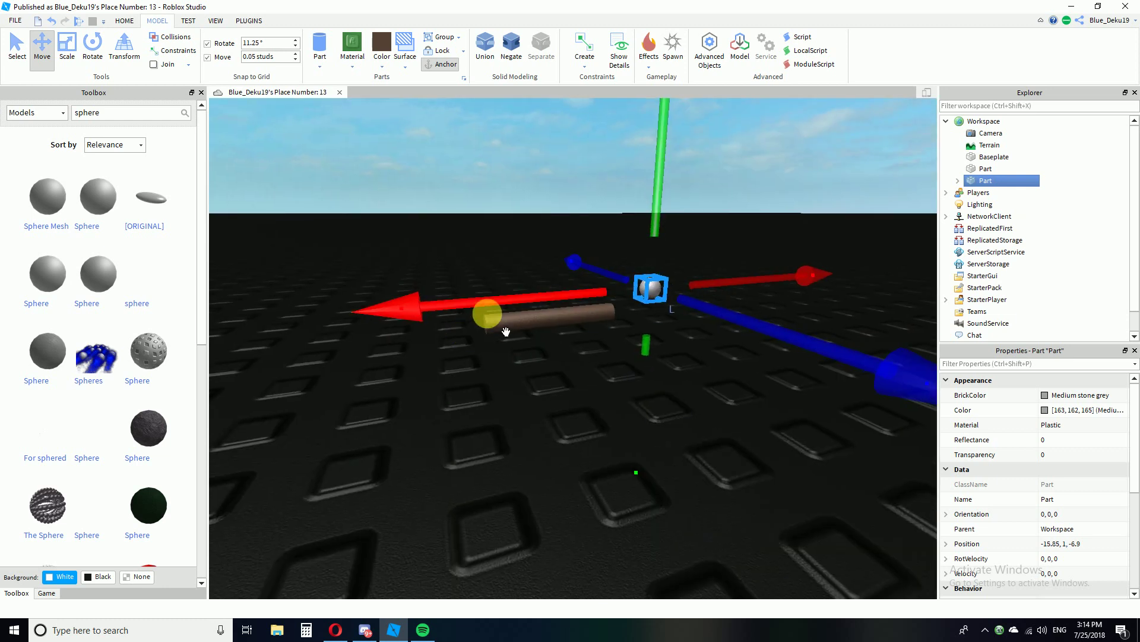
drag(567, 306, 512, 308)
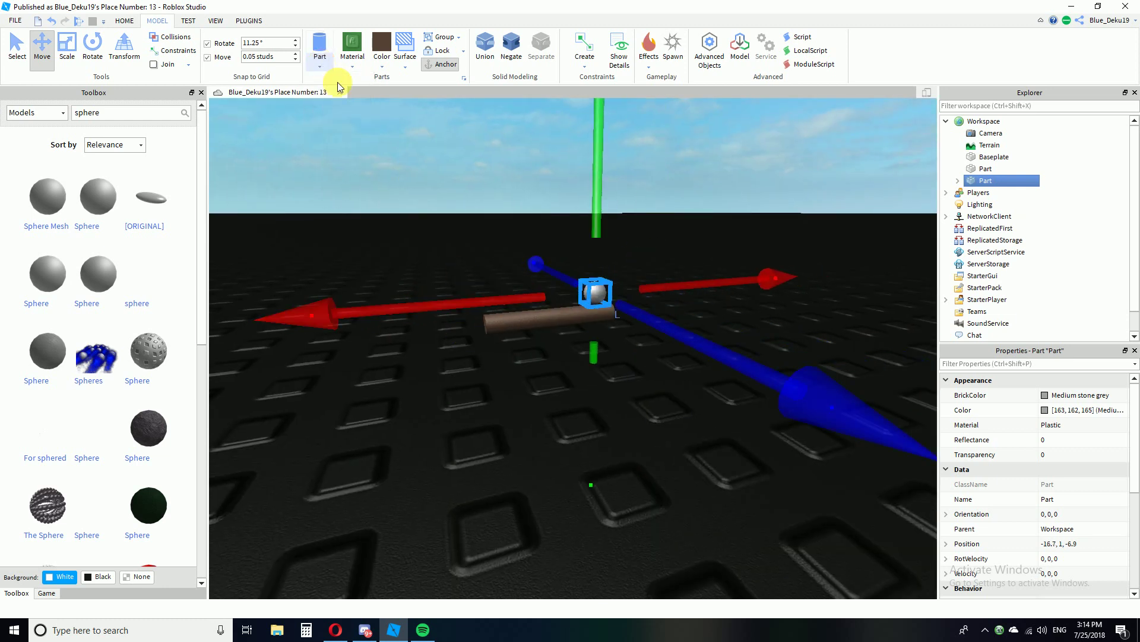
right_drag(542, 261, 542, 242)
click(68, 48)
mouse_move(713, 293)
mouse_down()
mouse_move(821, 294)
mouse_move(728, 295)
mouse_up()
key(ctrl+z)
Lower the sphere to a height of 0.7 and shift it sideways to Z -7, in line with the cylinder.
click(51, 58)
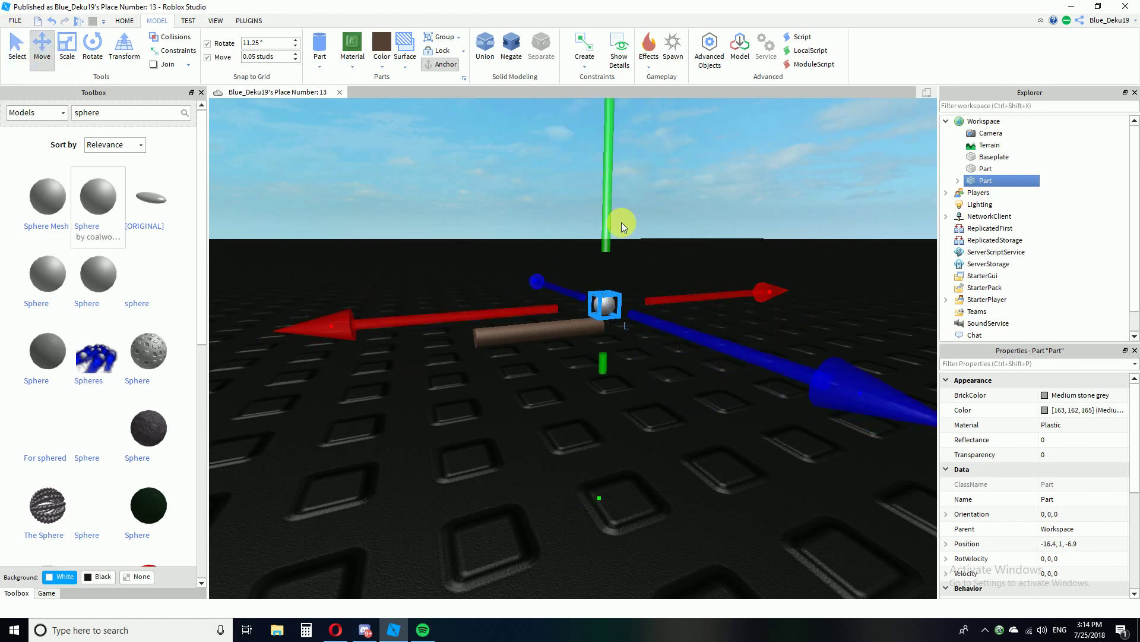
drag(605, 203, 615, 232)
right_drag(616, 232, 618, 231)
drag(766, 384, 749, 387)
right_drag(727, 322, 657, 303)
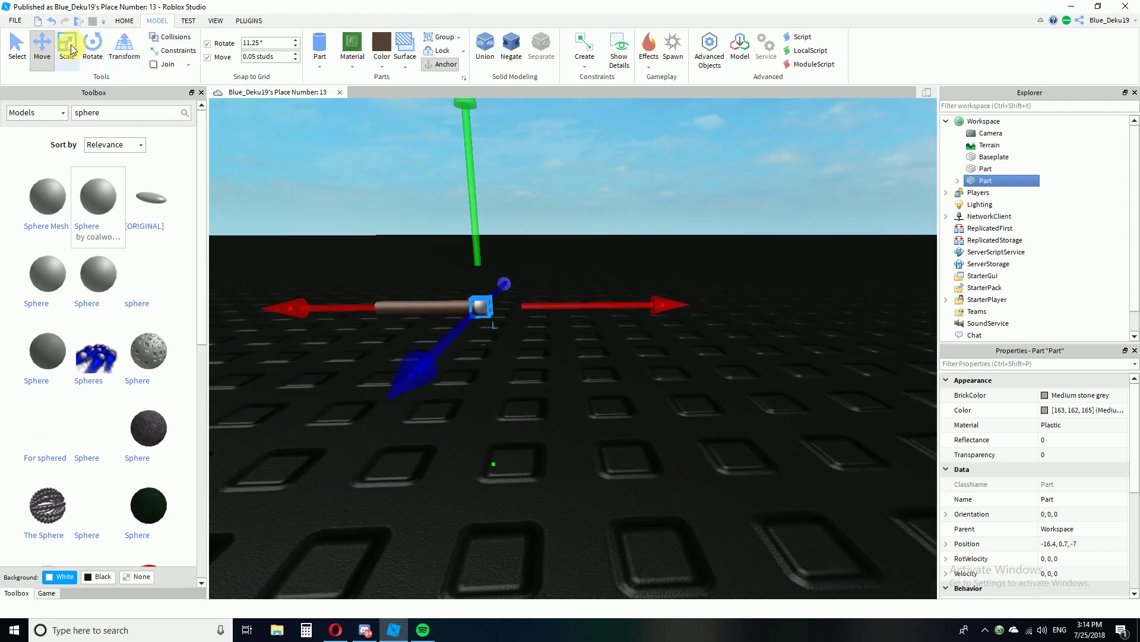
Adjust the sphere's width along the cylinder's axis so that it caps the cylinder's end.
click(71, 49)
drag(604, 307, 607, 309)
drag(373, 320, 379, 324)
key(a)
right_drag(537, 374, 536, 375)
key(w)
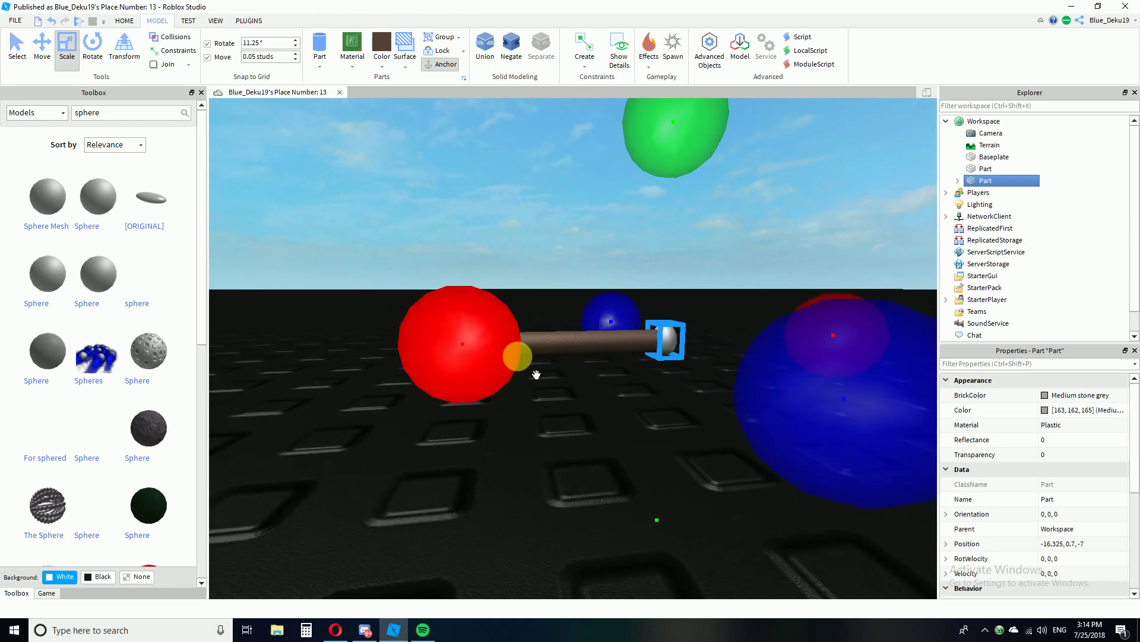
key(w)
drag(447, 376, 443, 374)
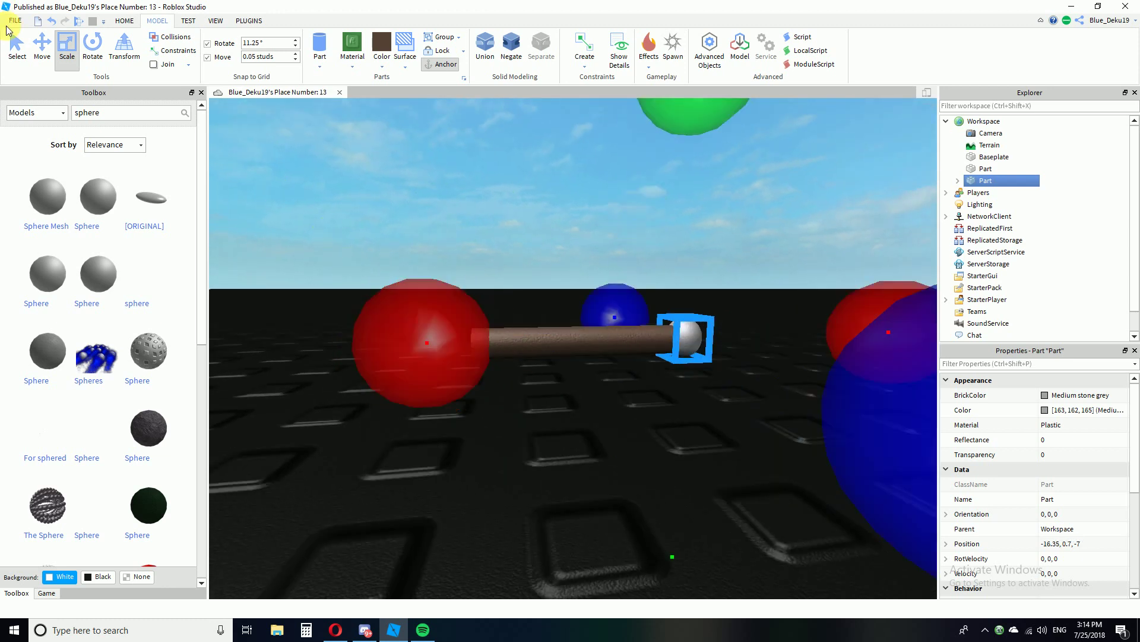
Set the move snapping increment to 0.01 studs for finer placement of the sphere.
click(47, 61)
scroll(585, 237, down, 3)
right_drag(585, 234, 586, 239)
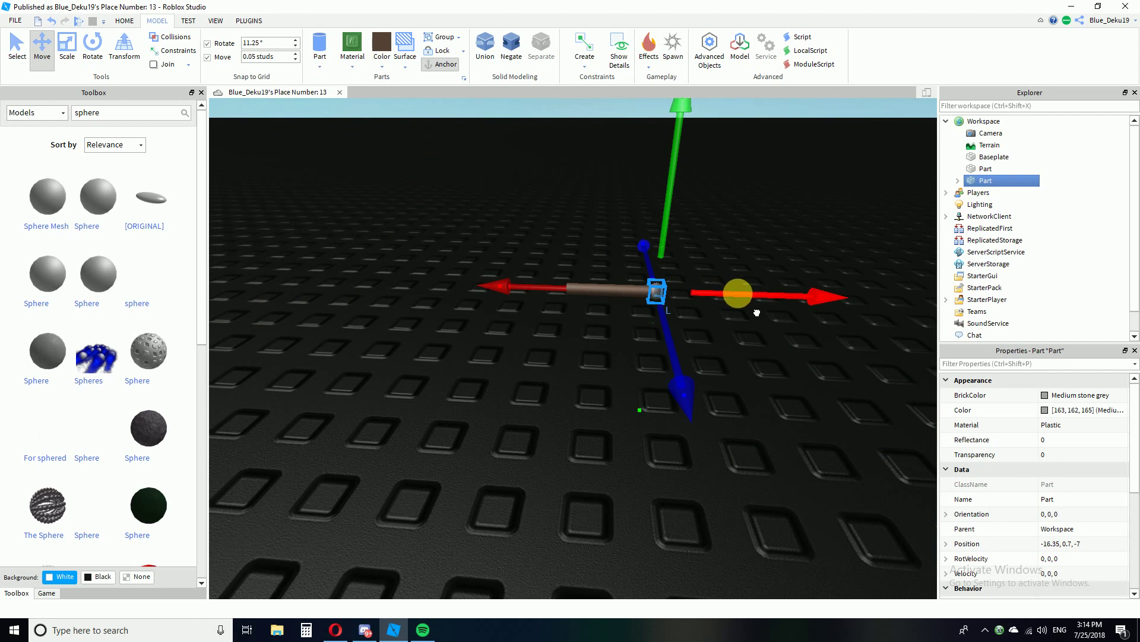
click(788, 350)
right_drag(789, 352, 787, 355)
scroll(787, 355, up, 3)
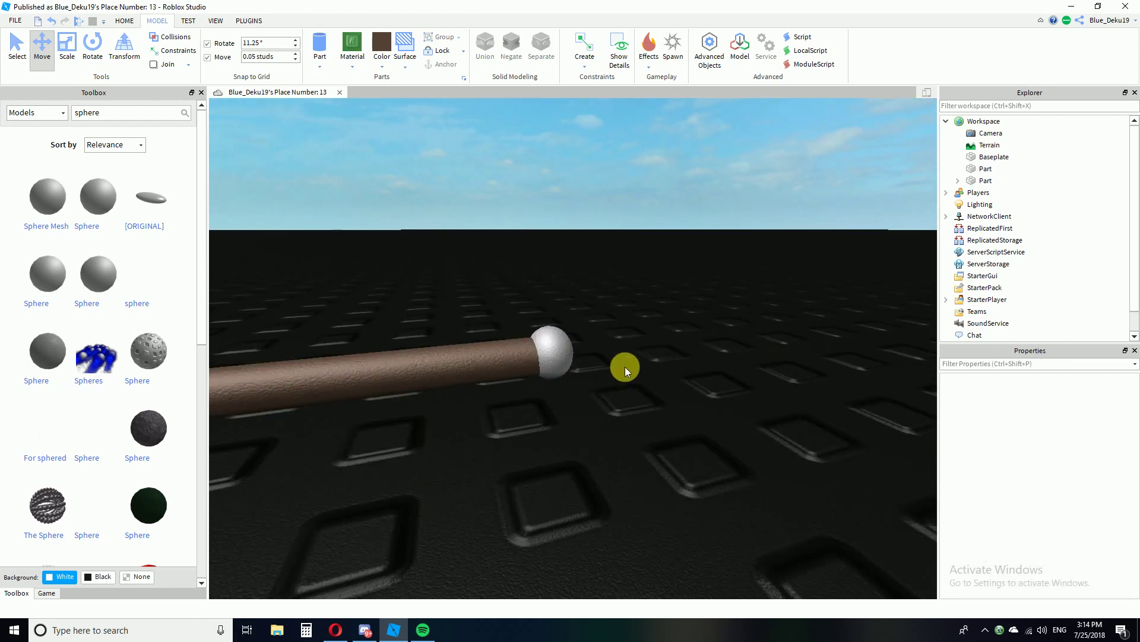
click(586, 367)
click(718, 246)
right_drag(717, 245, 718, 264)
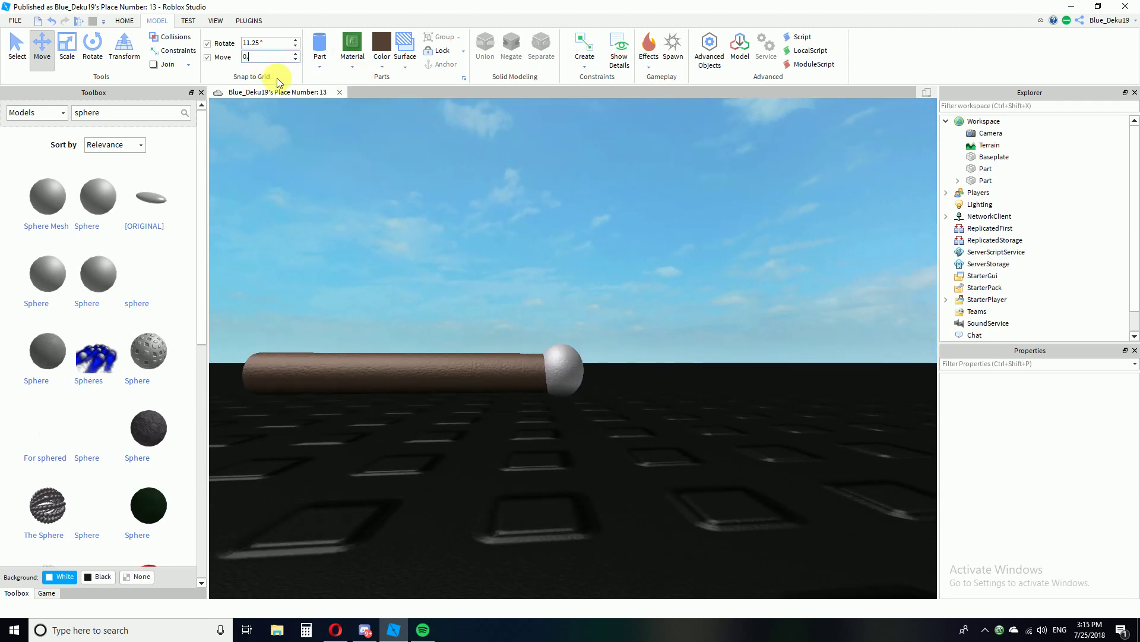
Lower the sphere slightly to a height of 0.687 to center it on the cylinder's end.
click(576, 374)
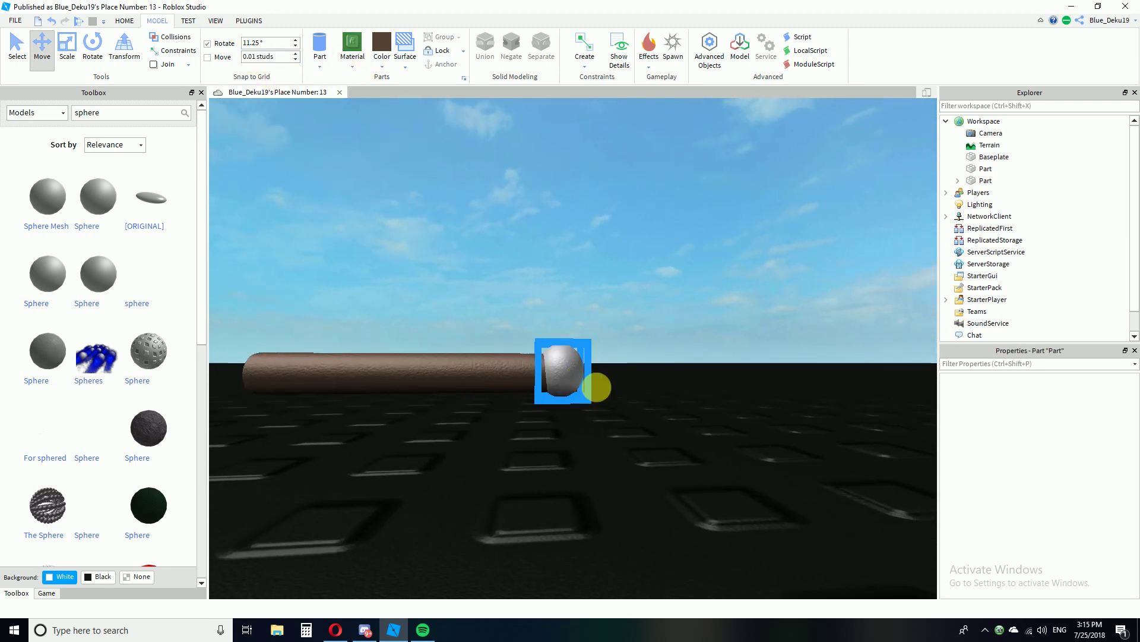
middle_drag(582, 183, 619, 204)
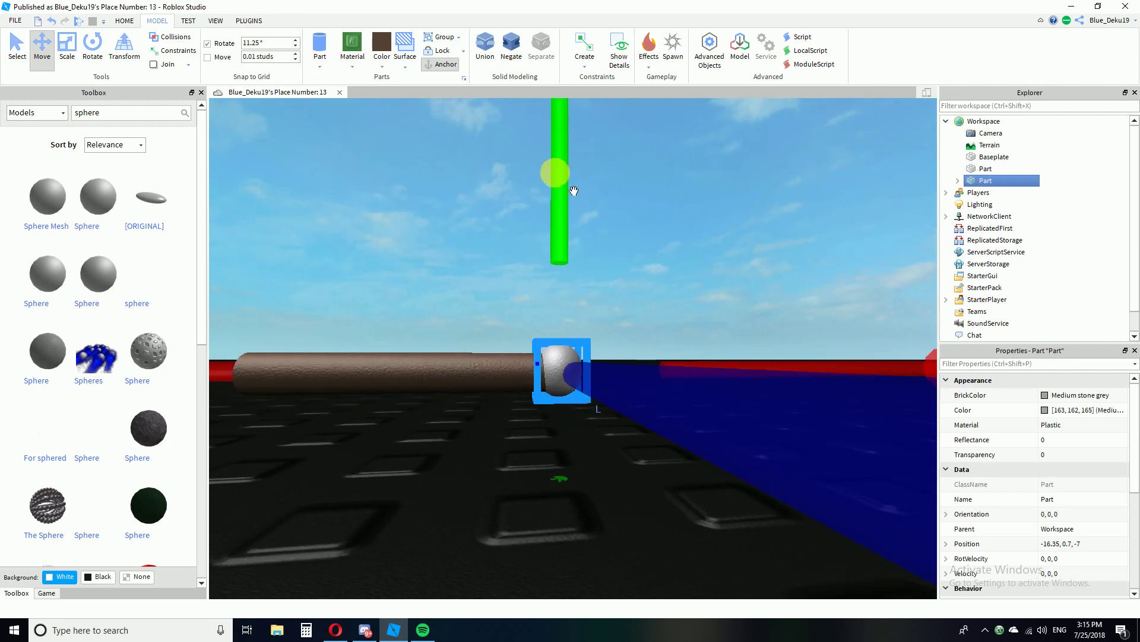
middle_drag(588, 165, 555, 154)
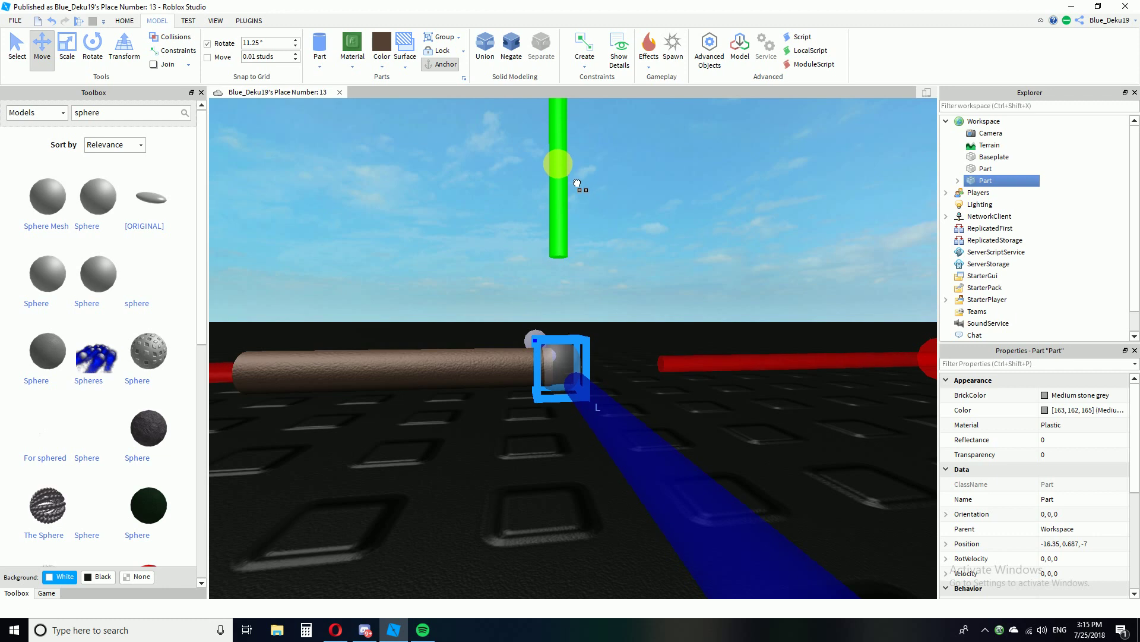
click(660, 194)
Examine how the sphere fits on the cylinder's end from several angles and distances.
right_drag(628, 213, 625, 215)
scroll(625, 215, down, 5)
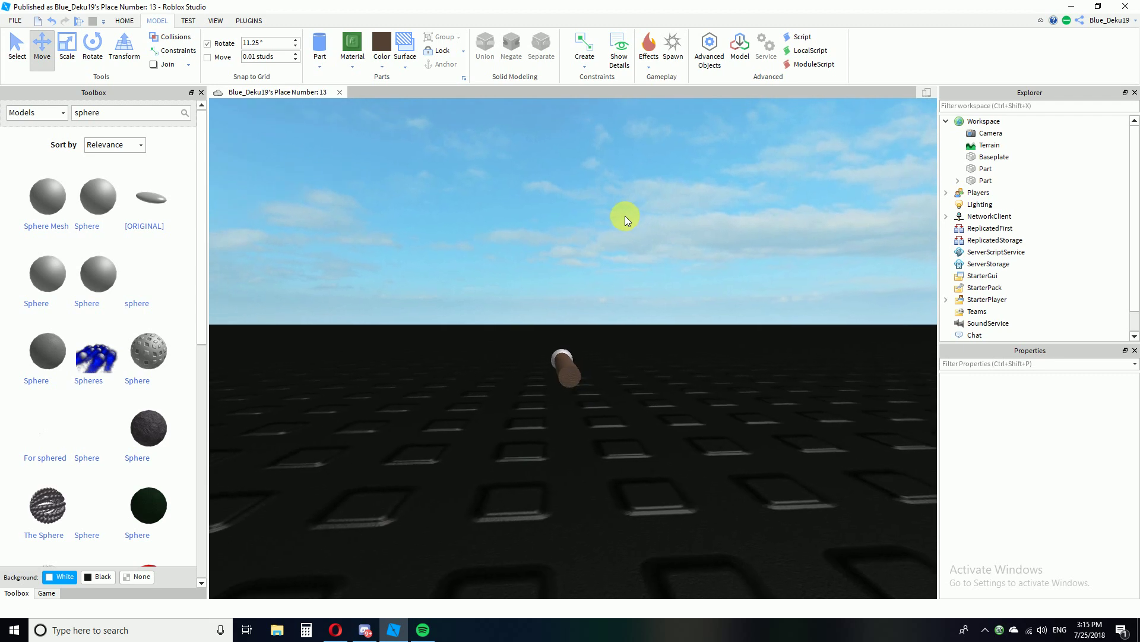
scroll(625, 215, up, 6)
scroll(625, 216, down, 5)
scroll(625, 215, up, 5)
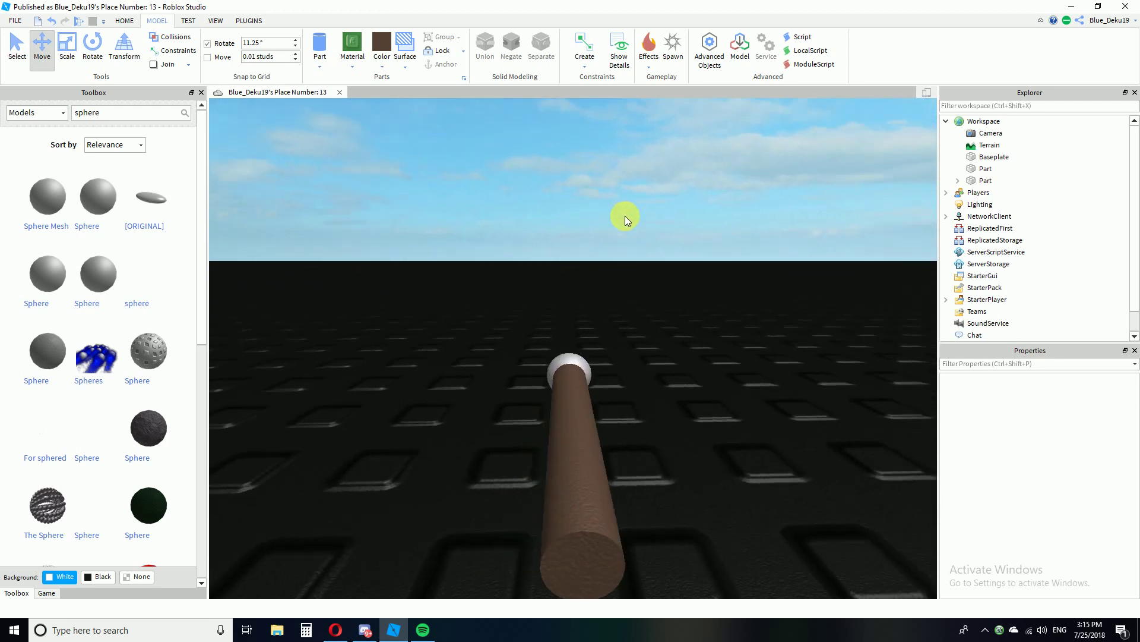
click(572, 378)
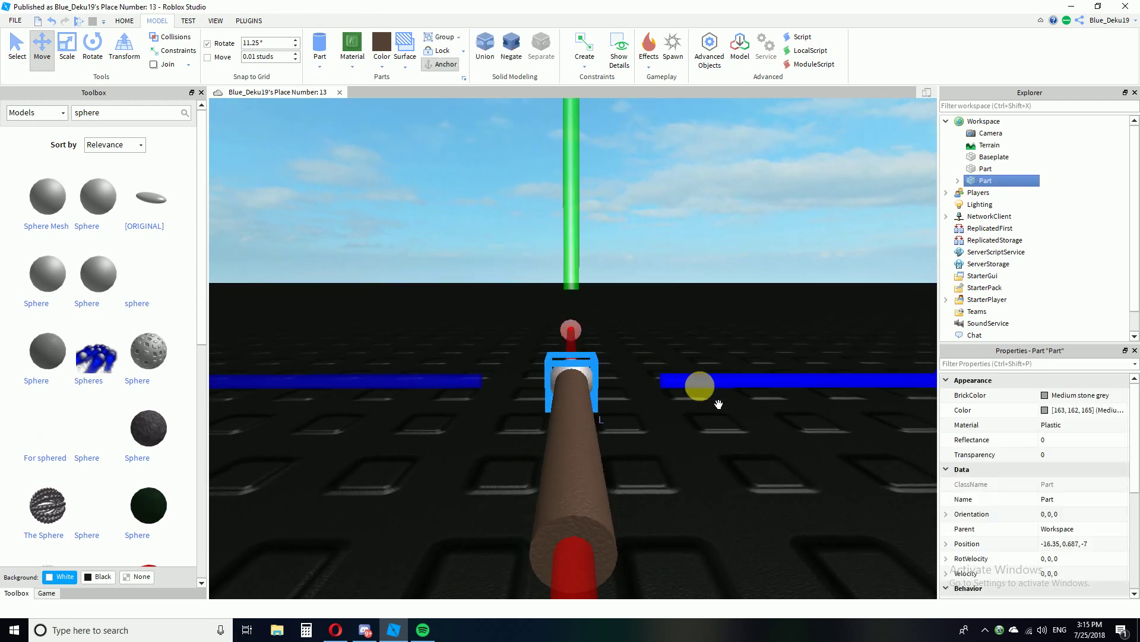
click(707, 449)
key(d)
right_drag(707, 450, 875, 570)
key(a)
key(s)
key(w)
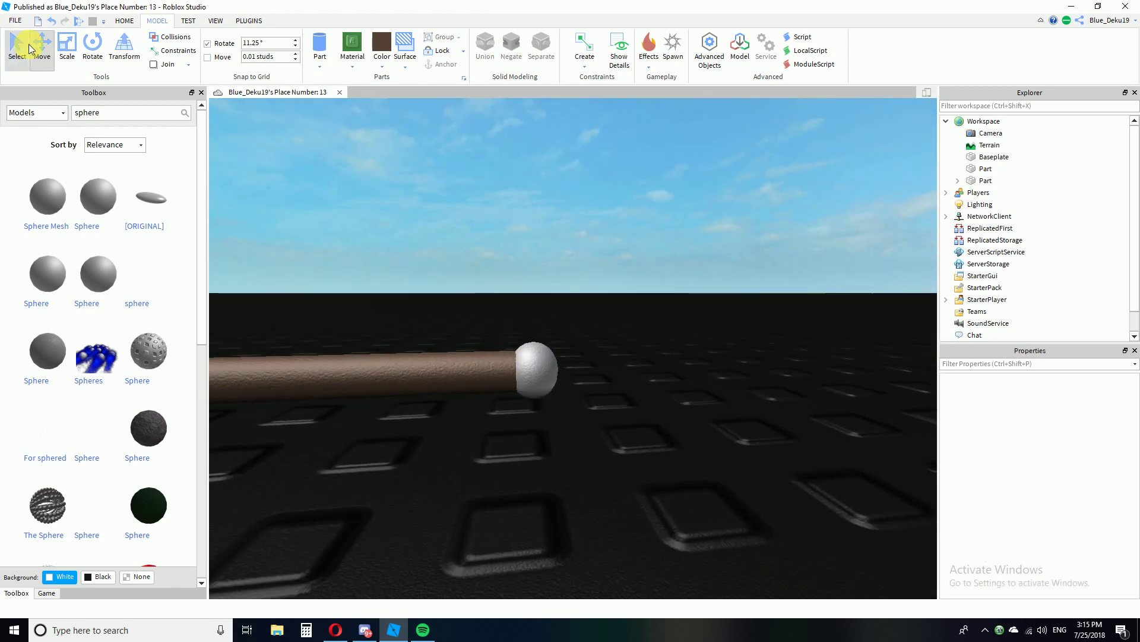
right_drag(684, 374, 656, 399)
Change the material of the sphere capping the cylinder to Metal.
click(473, 346)
click(353, 68)
click(589, 326)
click(540, 363)
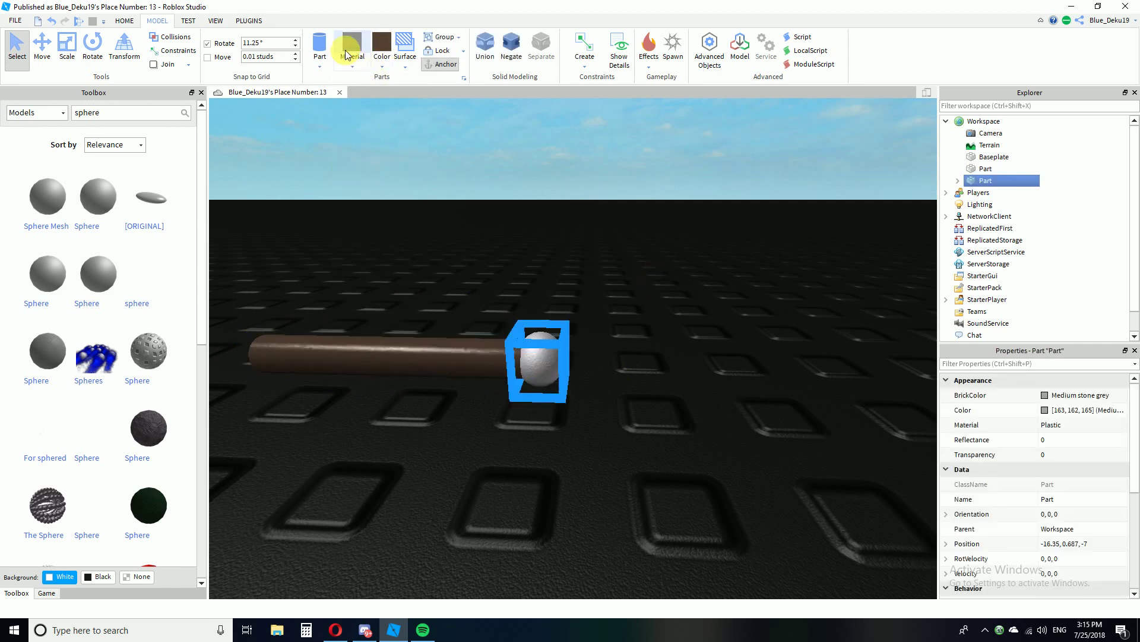
click(731, 352)
click(547, 372)
click(711, 404)
right_drag(710, 405, 708, 408)
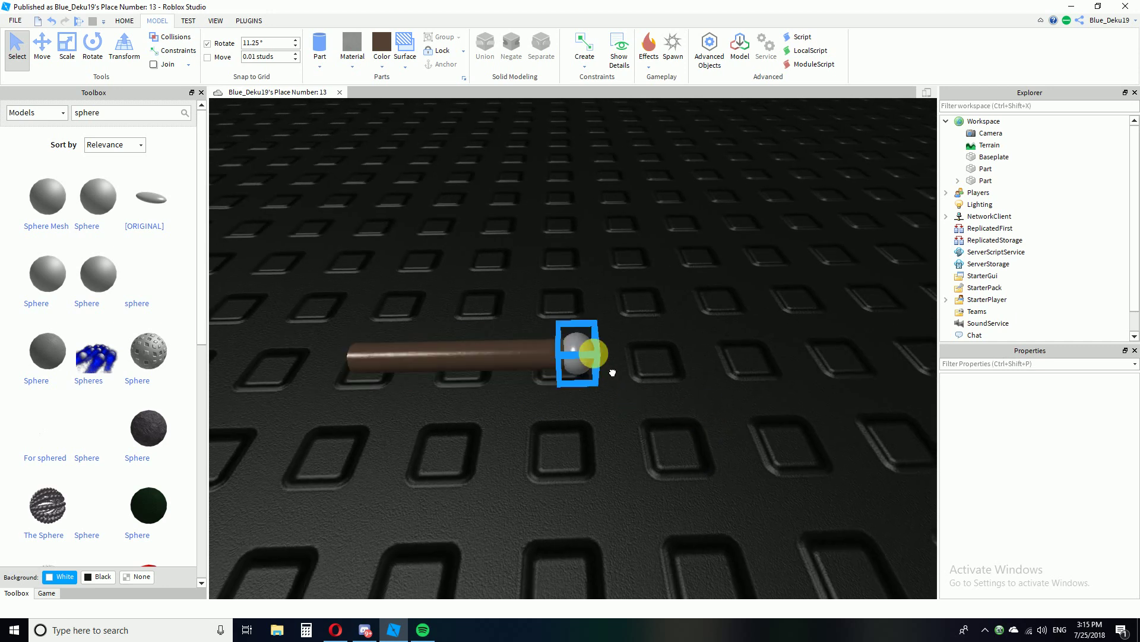
Try Bronze on the sphere and settle on Gold as its color.
click(588, 353)
click(388, 65)
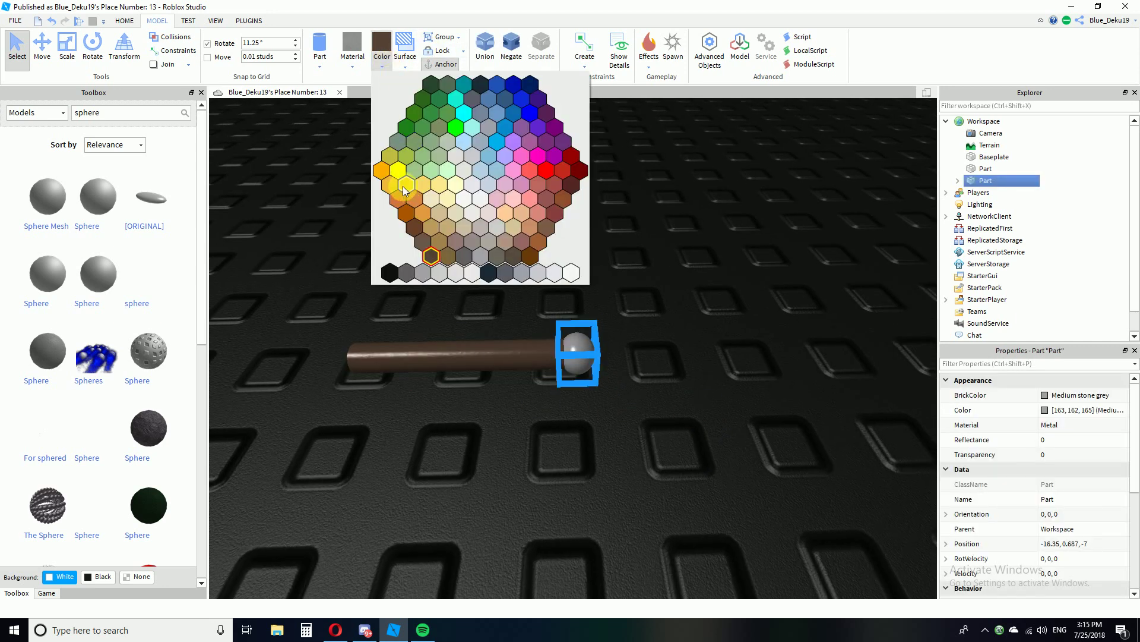
click(445, 256)
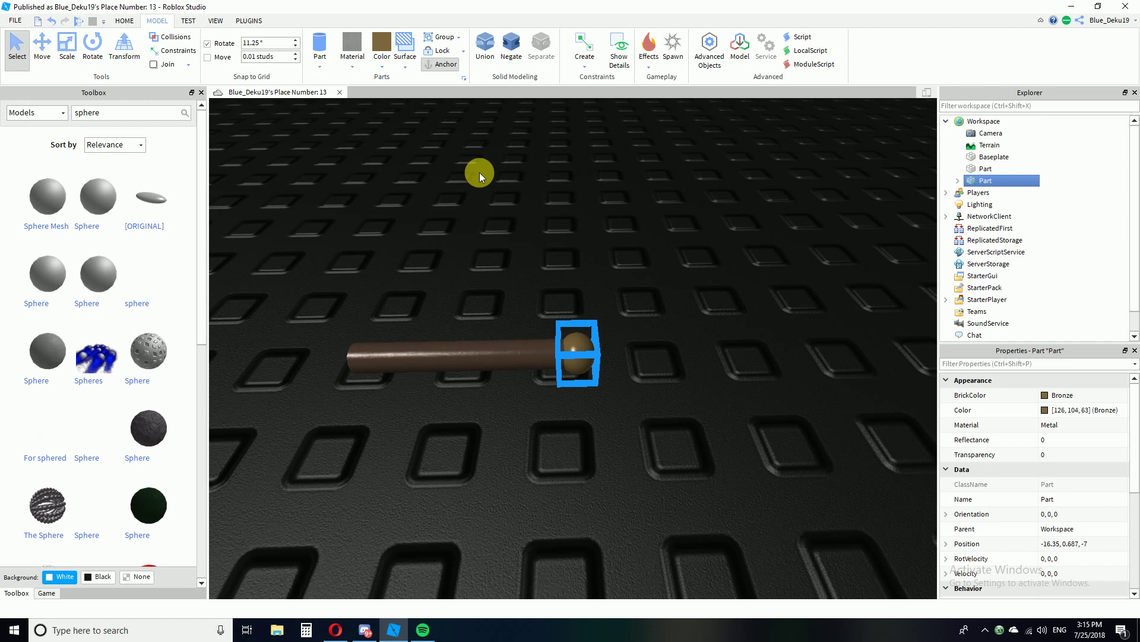
click(380, 59)
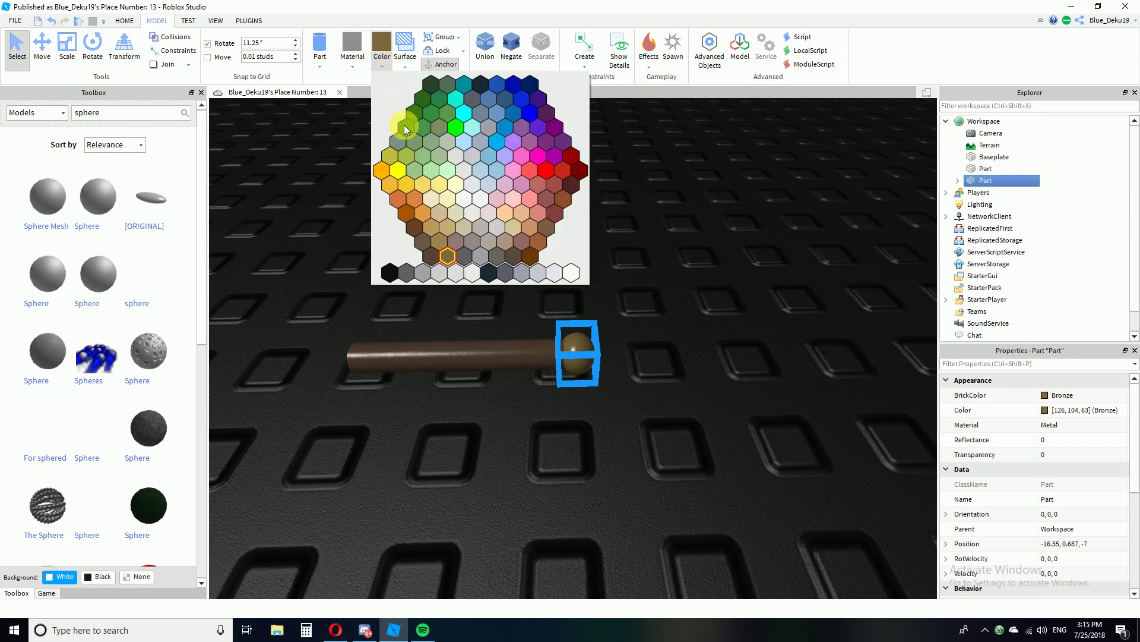
click(391, 190)
click(678, 324)
right_drag(679, 326, 690, 330)
right_drag(692, 397, 665, 392)
click(561, 344)
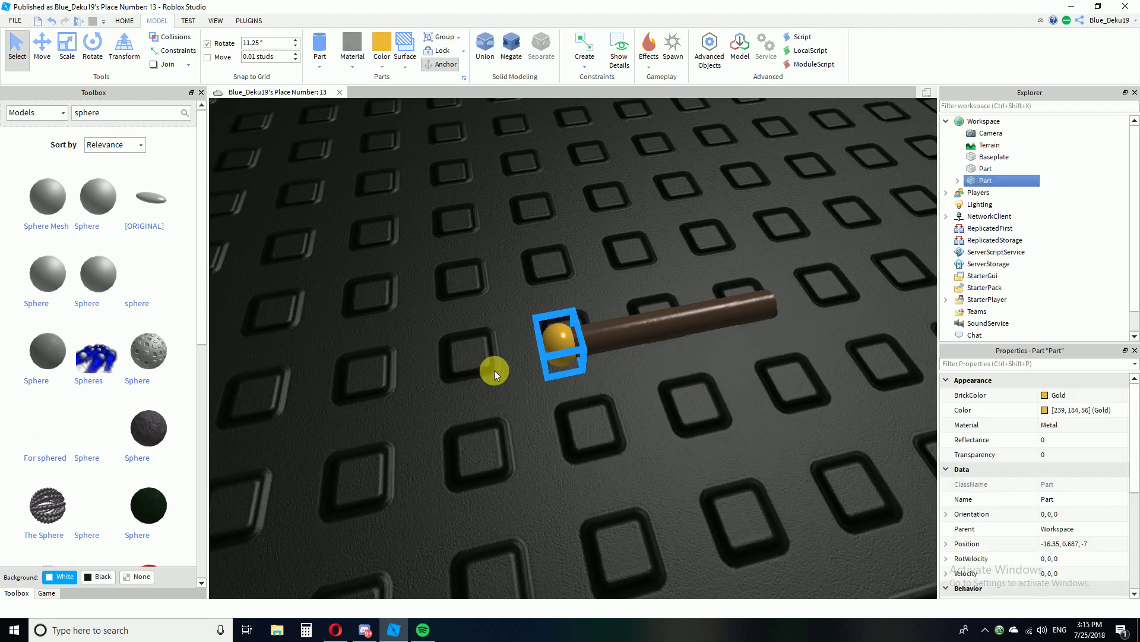
click(66, 48)
click(625, 484)
scroll(331, 225, down, 5)
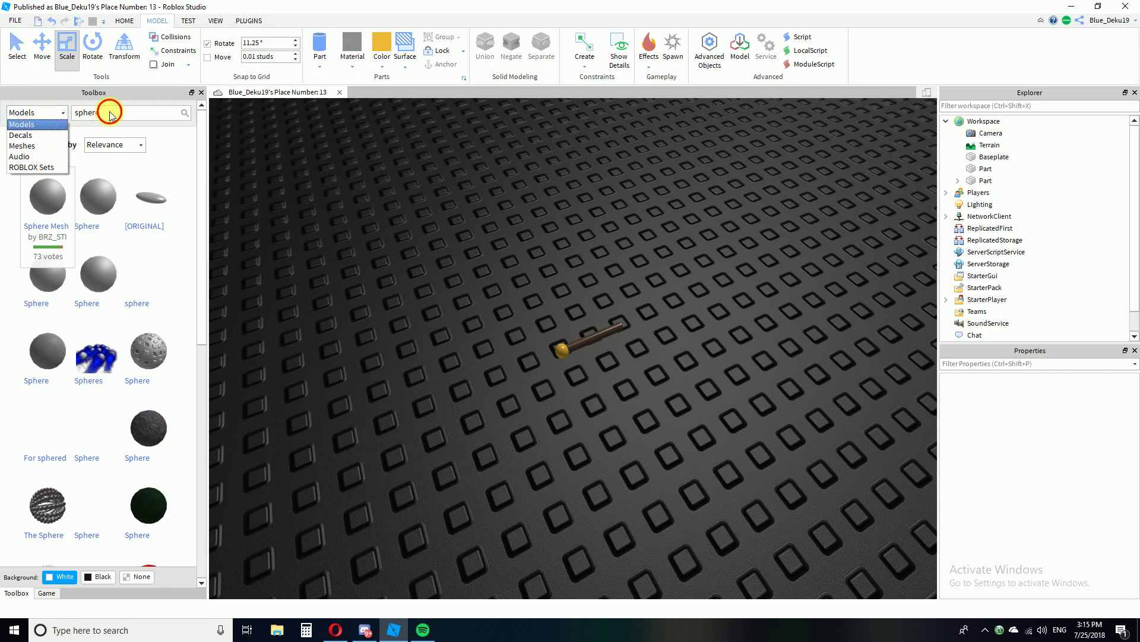
mouse_move(315, 291)
right_down()
mouse_move(298, 295)
mouse_move(315, 291)
right_up()
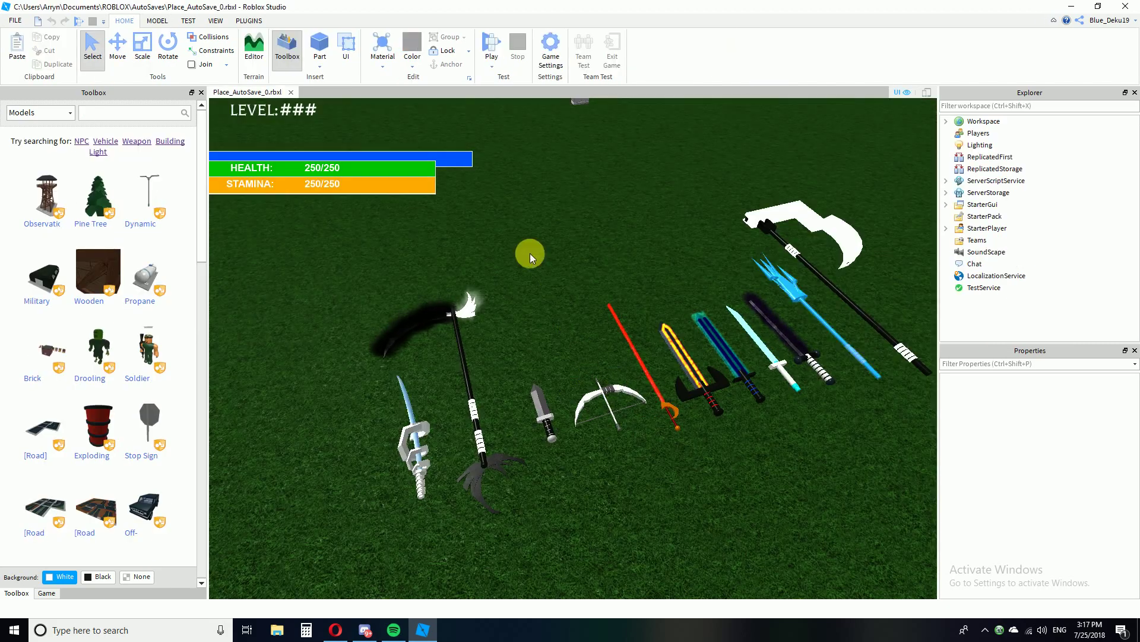
Look over the row of finished weapon models in the autosaved place for reference.
right_drag(530, 253, 629, 433)
key(d)
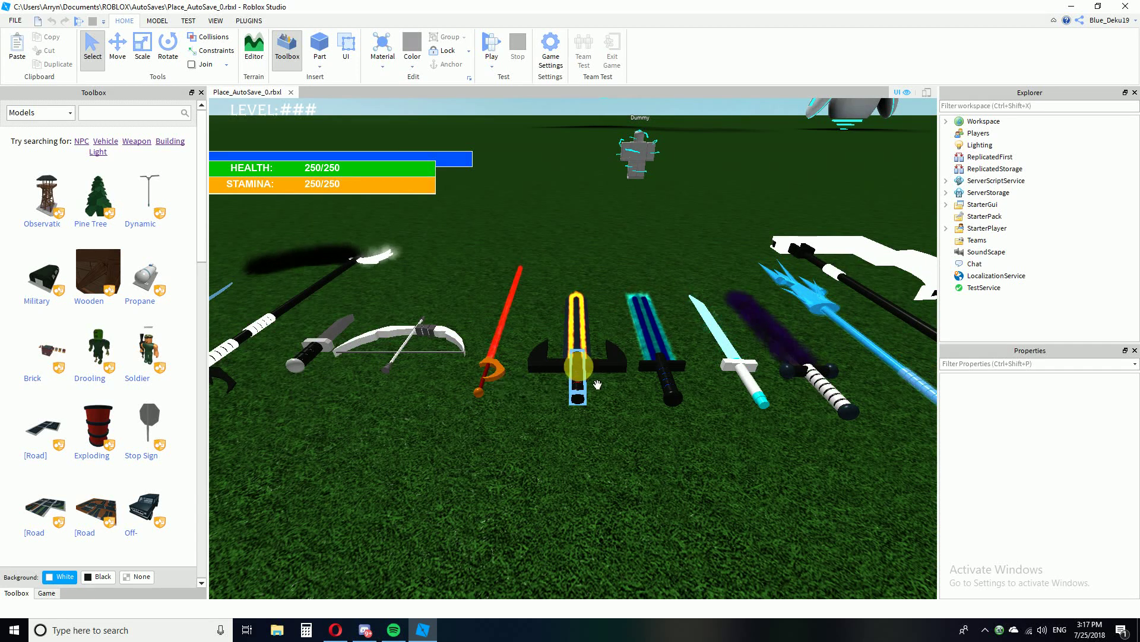
key(d)
right_drag(599, 465, 598, 468)
key(a)
key(s)
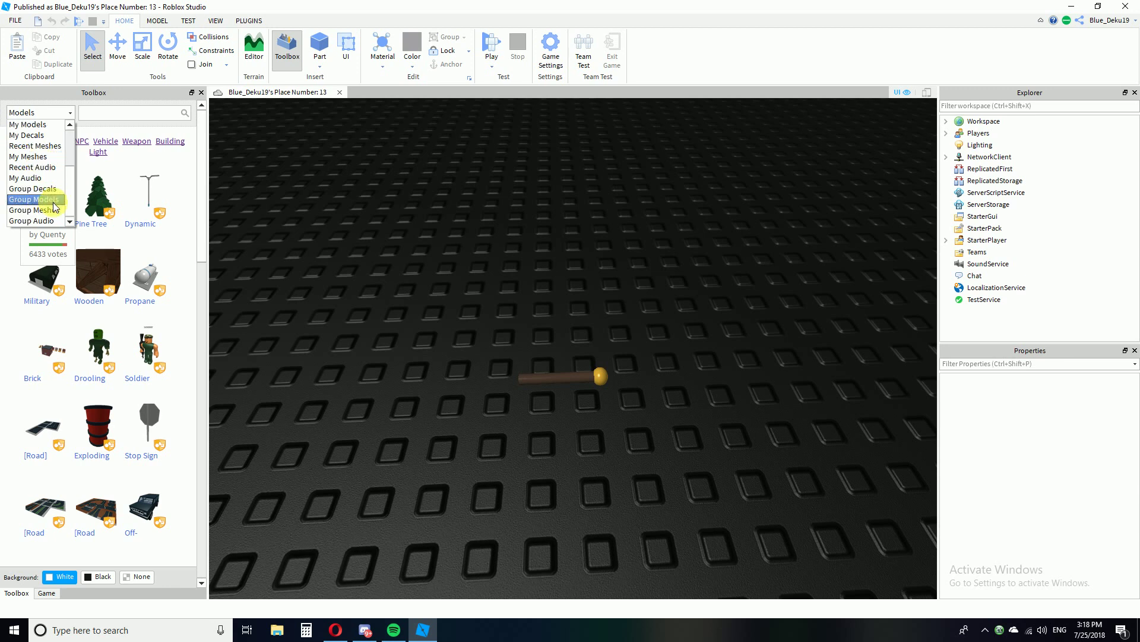
Switch the Toolbox to Group Models of the Lost Realms Online group and browse its items.
click(52, 200)
click(116, 112)
click(110, 136)
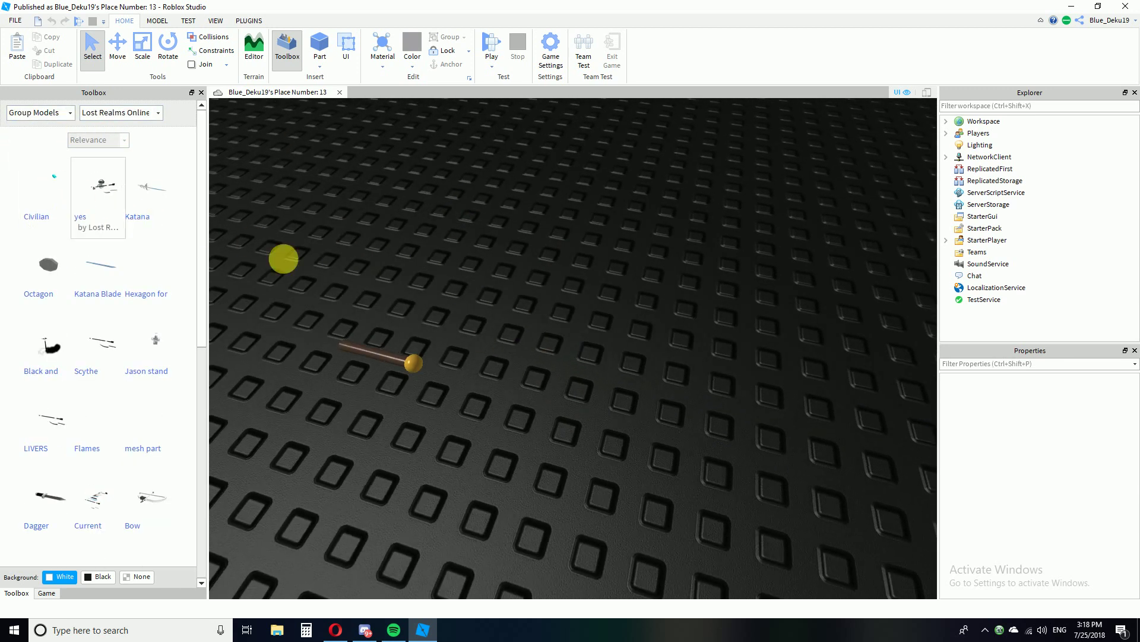
right_drag(432, 252, 420, 256)
key(a)
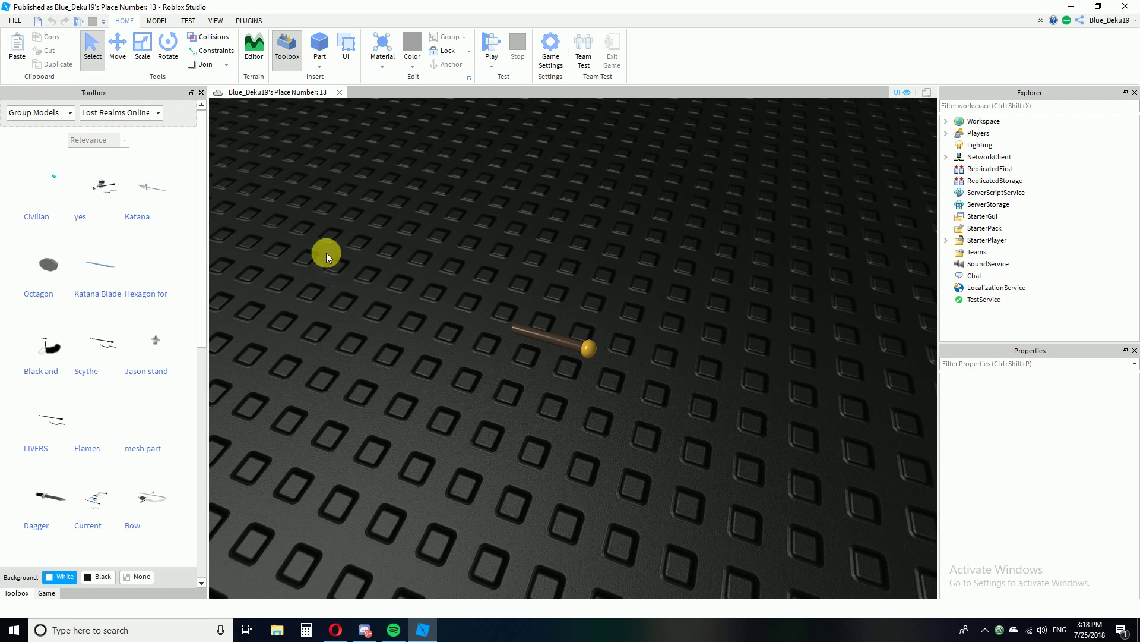
scroll(150, 302, down, 1)
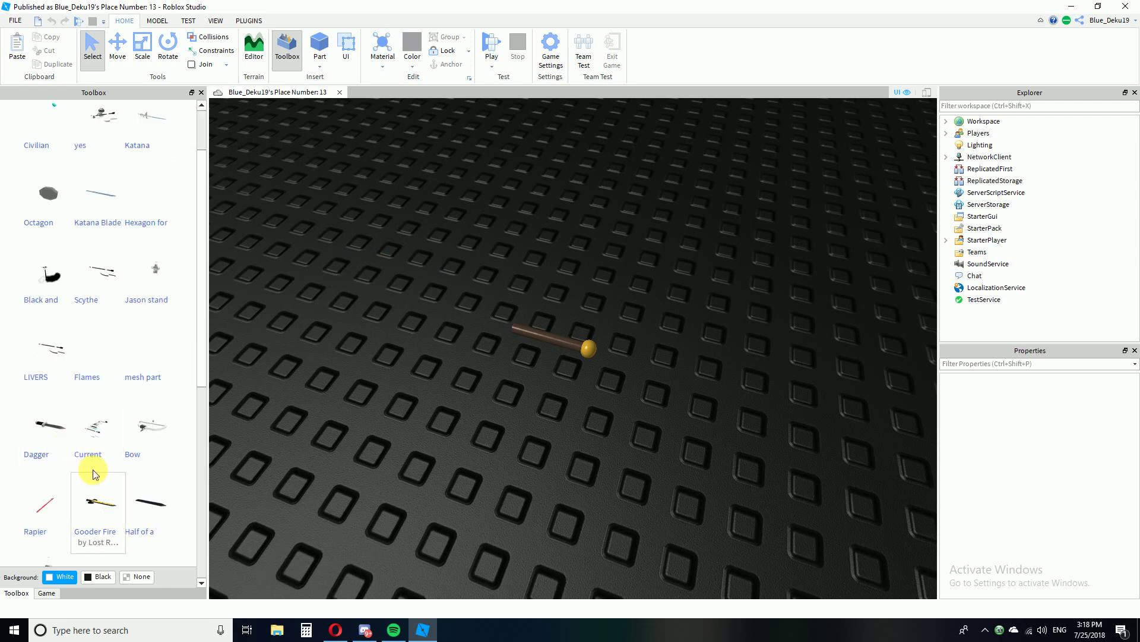
Insert the group's Dagger model near the rod and examine its banded handle up close.
drag(57, 425, 633, 300)
click(679, 401)
right_drag(680, 401, 679, 401)
key(w)
scroll(680, 401, up, 5)
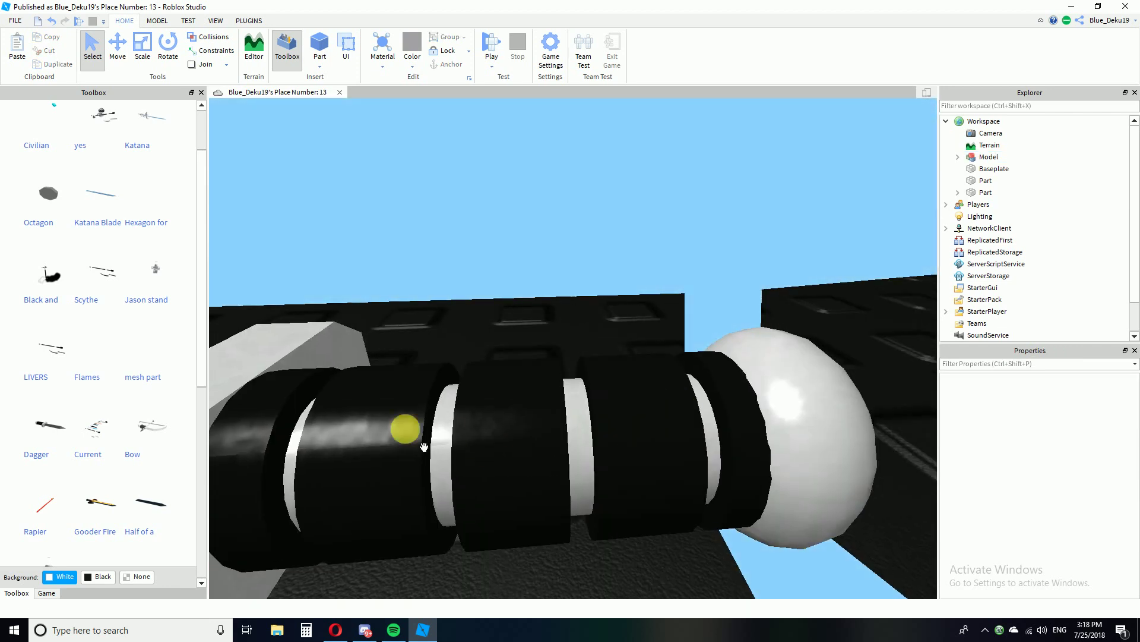
scroll(659, 453, down, 5)
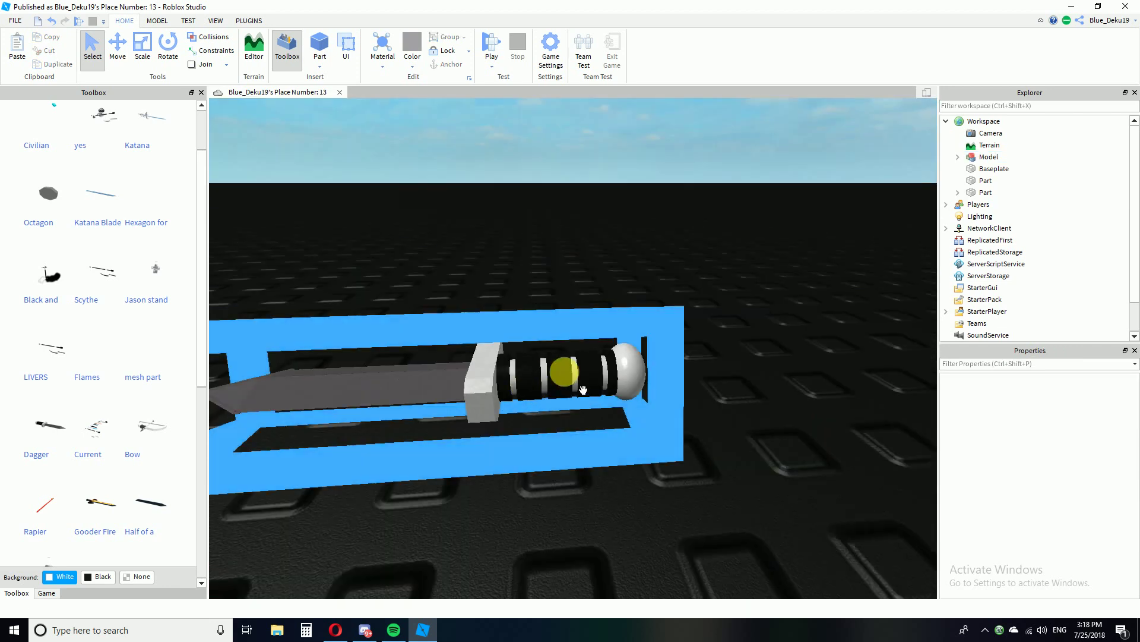
right_drag(726, 440, 728, 434)
right_drag(536, 439, 537, 440)
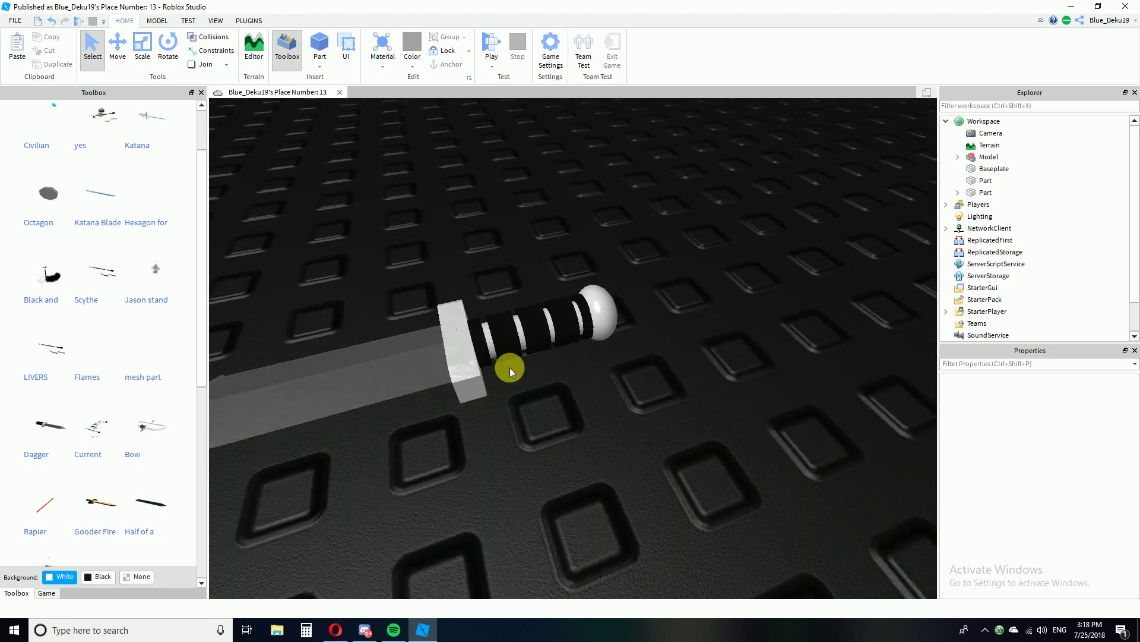
Delete the inserted Dagger model from the workspace.
scroll(528, 360, down, 4)
click(544, 350)
key(Delete)
Try scaling the brown cylinder lengthwise from its uncapped end.
right_drag(636, 396, 629, 402)
scroll(650, 402, up, 3)
scroll(670, 488, down, 3)
scroll(592, 388, up, 2)
click(445, 326)
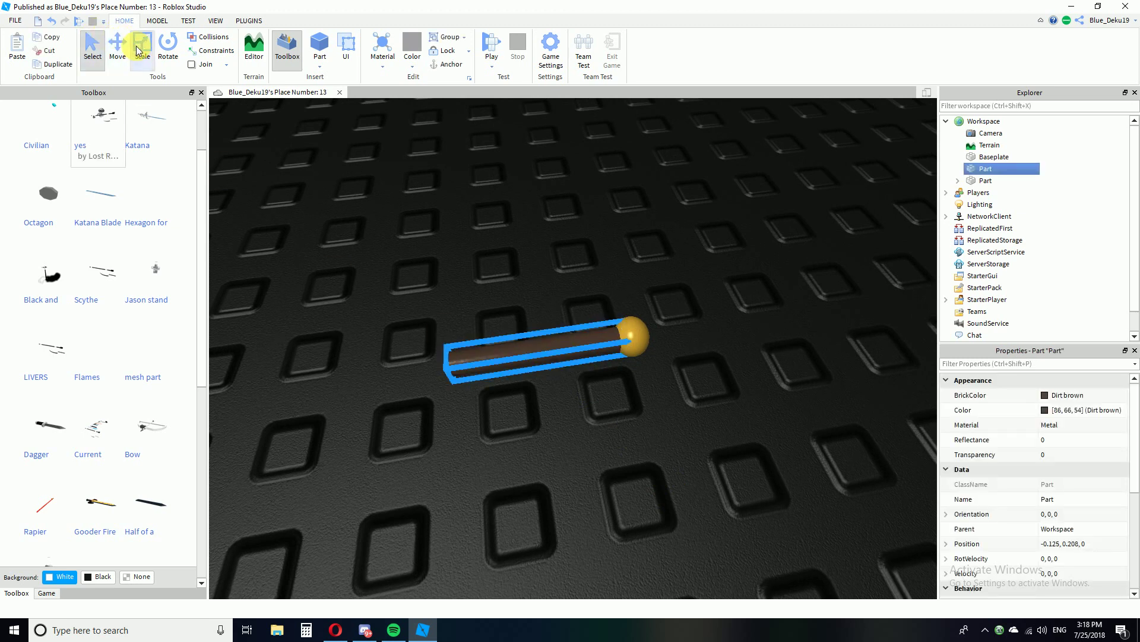
click(139, 50)
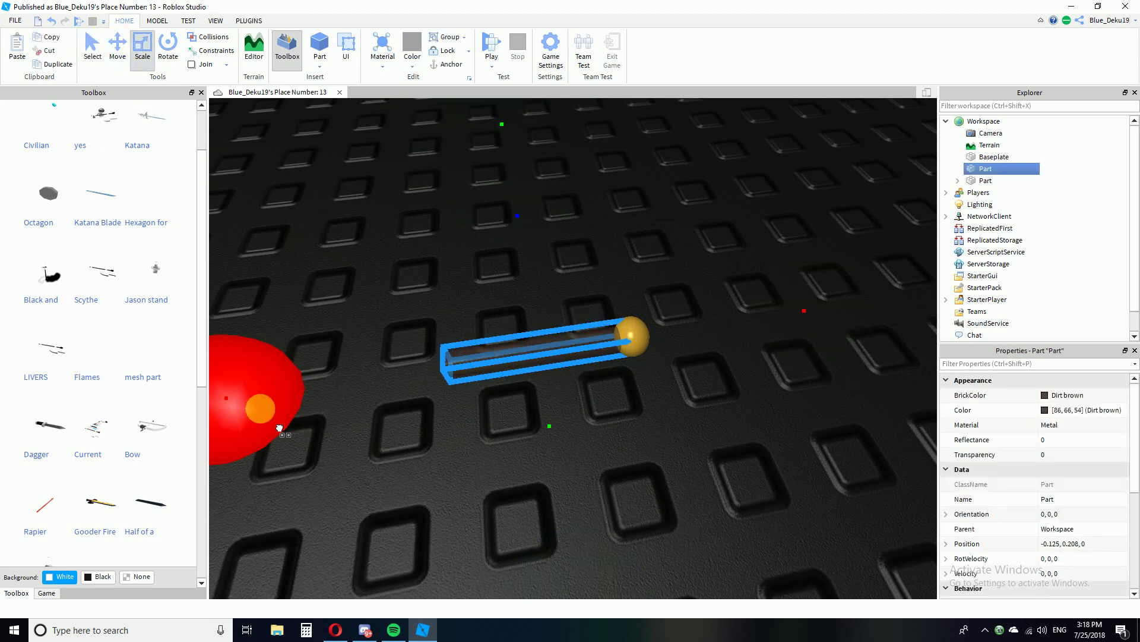
drag(256, 410, 255, 410)
Set the move snapping increment to 0.05 studs and shorten the brown cylinder from its uncapped end.
click(157, 20)
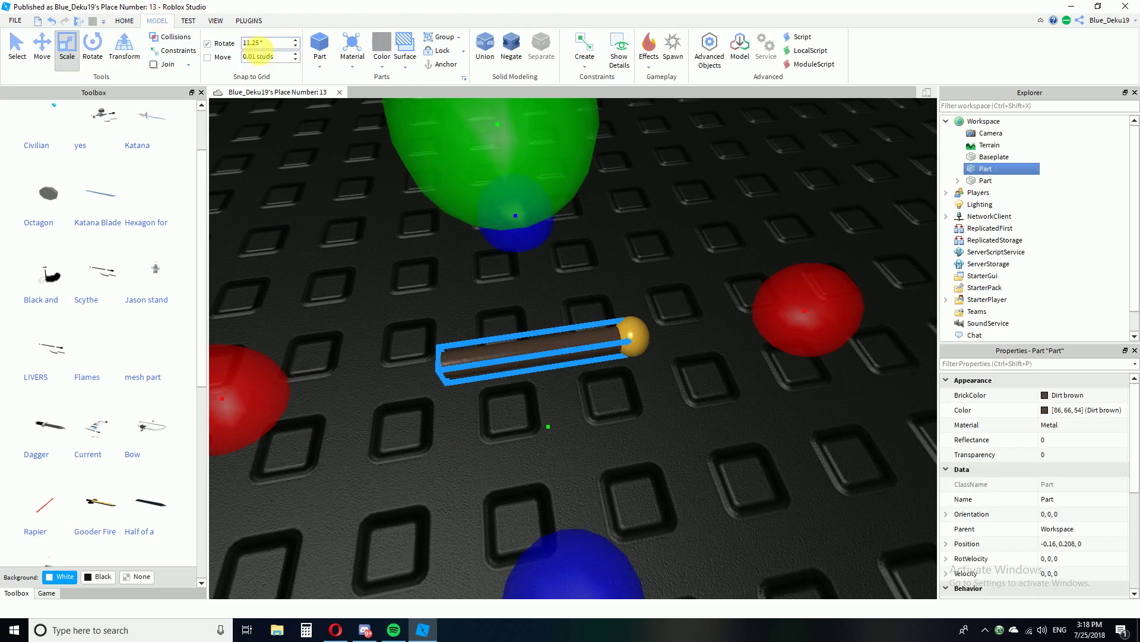
right_drag(490, 311, 473, 310)
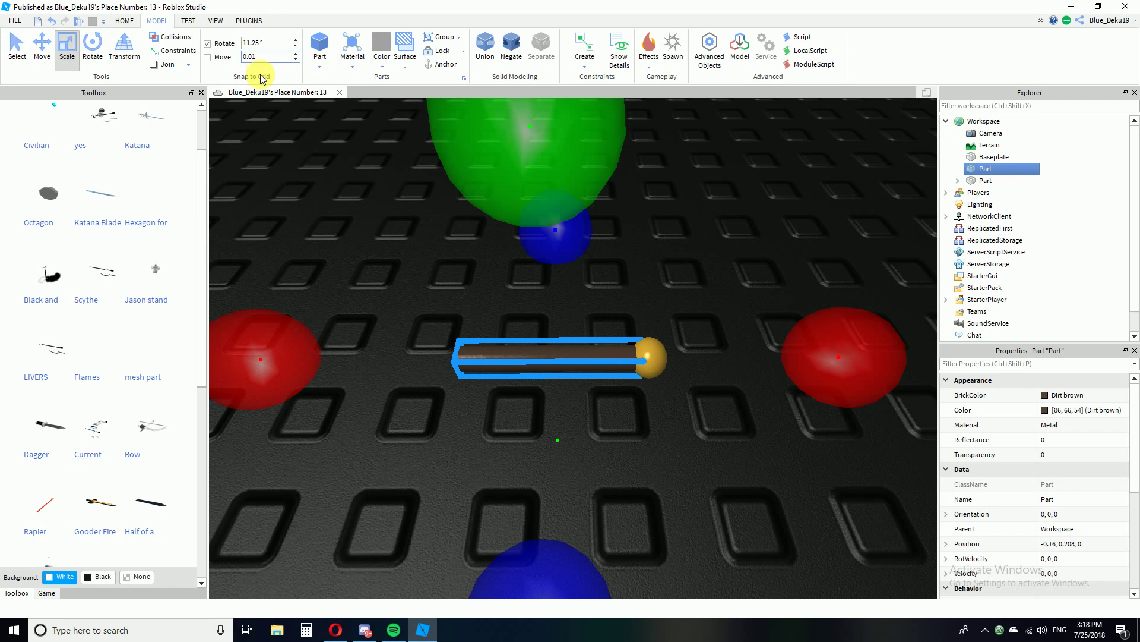
scroll(480, 295, down, 3)
scroll(480, 294, up, 3)
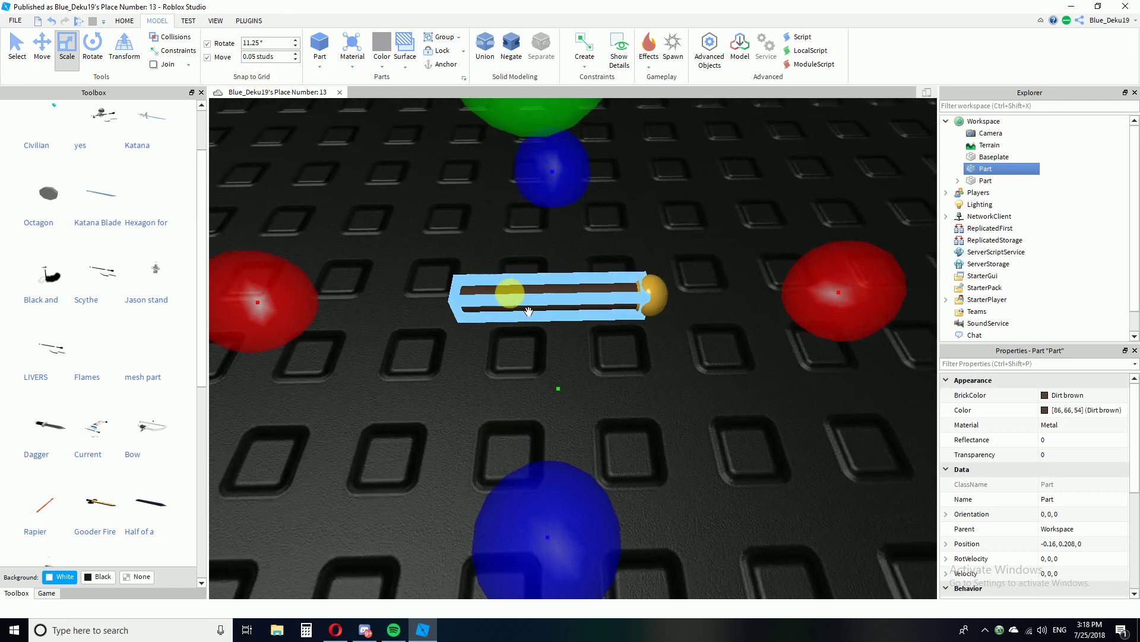
right_drag(362, 356, 337, 373)
drag(283, 368, 309, 368)
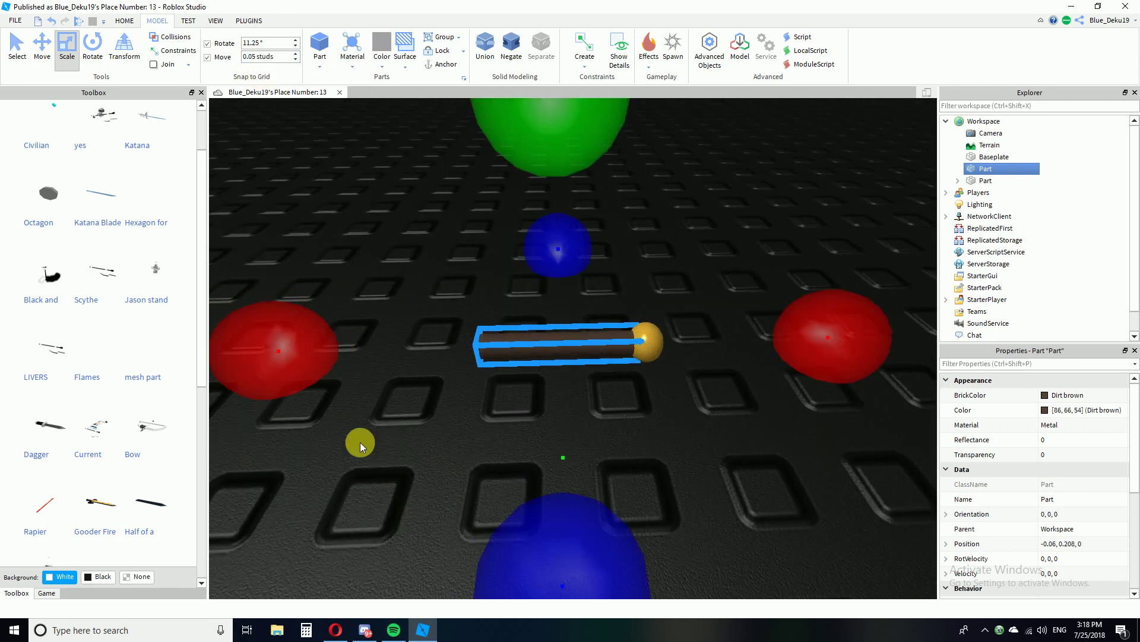
click(408, 403)
Narrow the gold sphere along the cylinder's axis by scaling it from its outer side.
scroll(533, 379, up, 3)
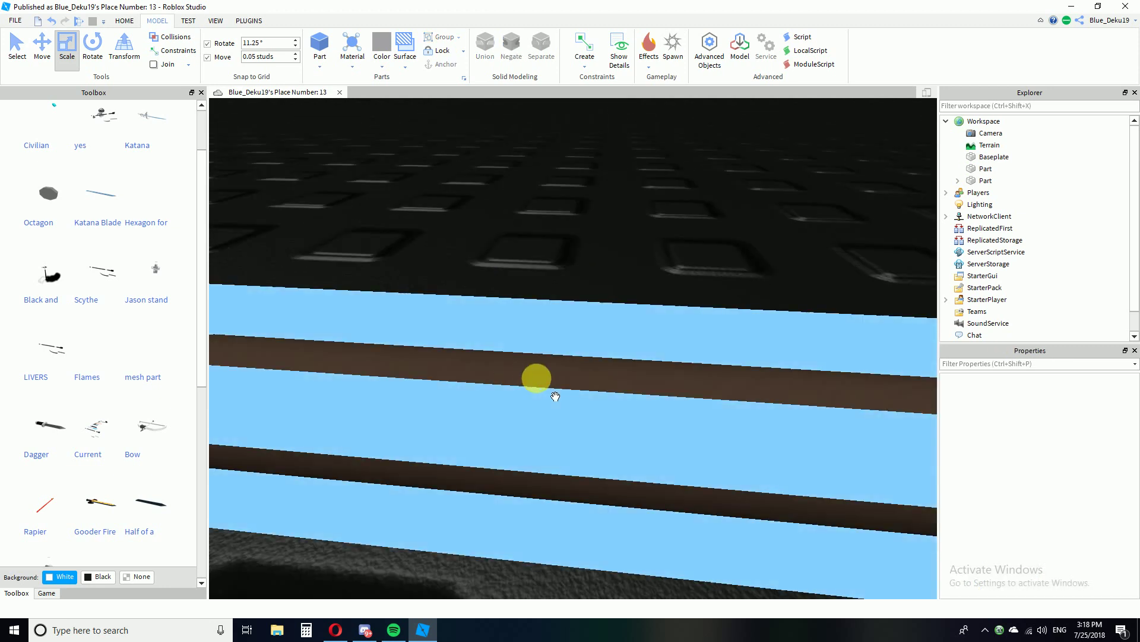
scroll(570, 385, down, 3)
click(592, 384)
scroll(594, 434, down, 1)
right_drag(338, 371, 365, 355)
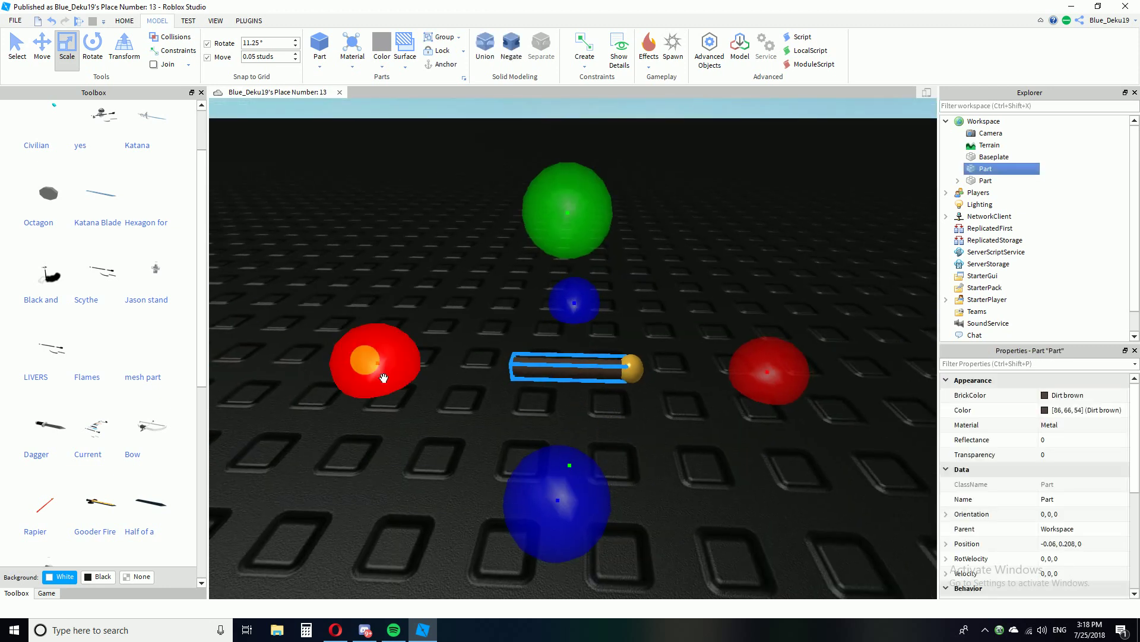
click(631, 367)
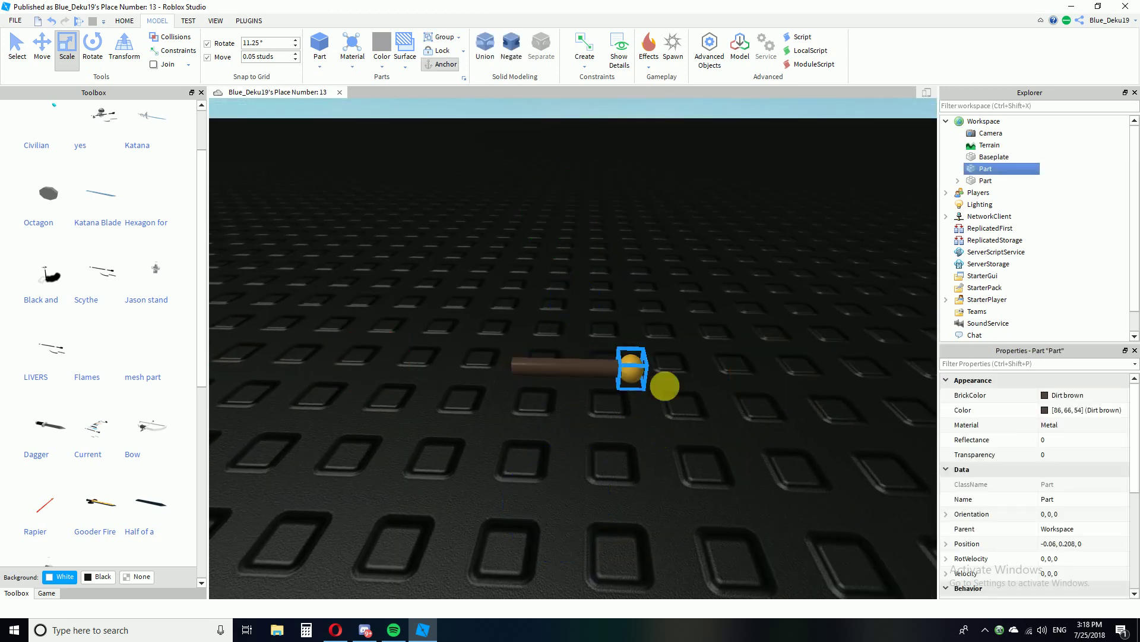
drag(774, 362, 805, 390)
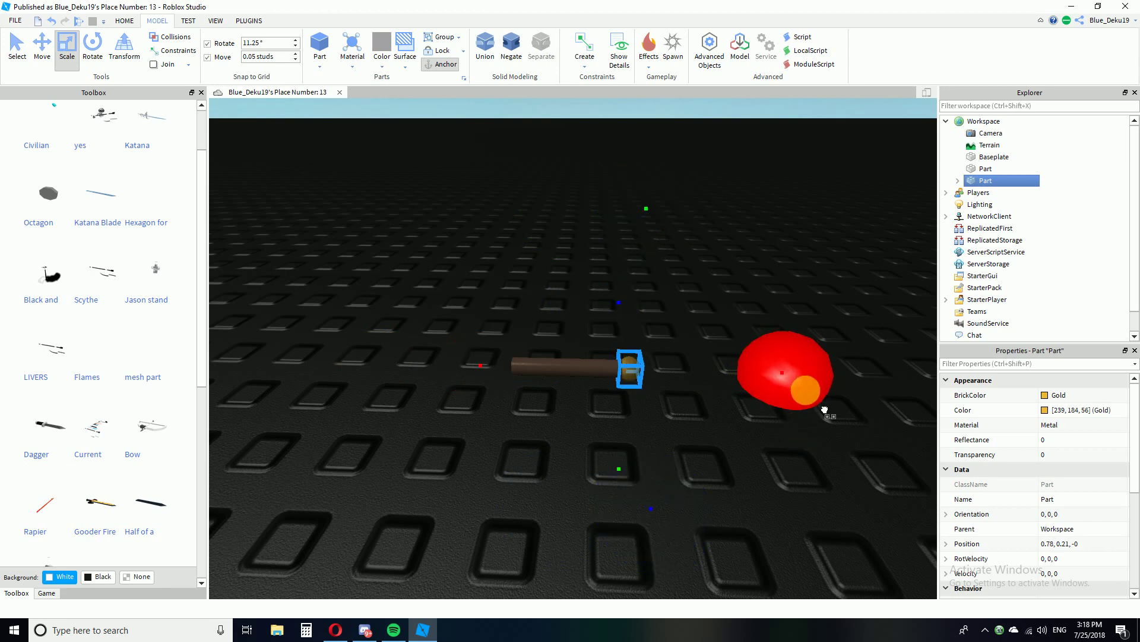
Duplicate the brown cylinder and lower the copy onto the original to a height of 0.221.
click(594, 374)
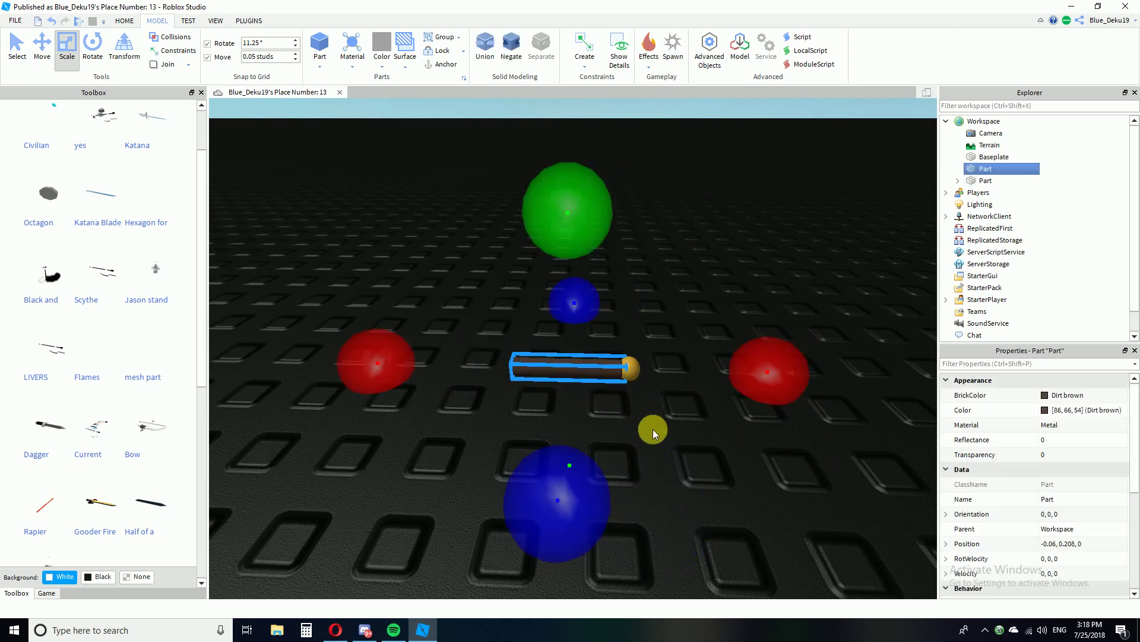
key(ctrl+v)
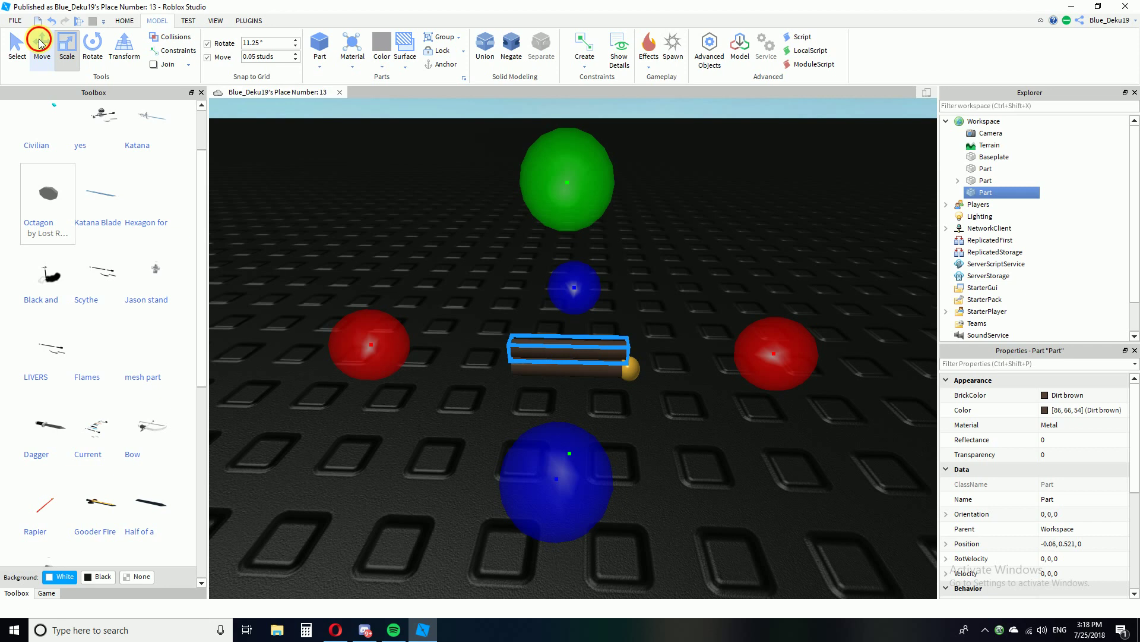
click(39, 40)
scroll(586, 224, up, 4)
scroll(586, 224, down, 2)
right_drag(586, 224, 605, 212)
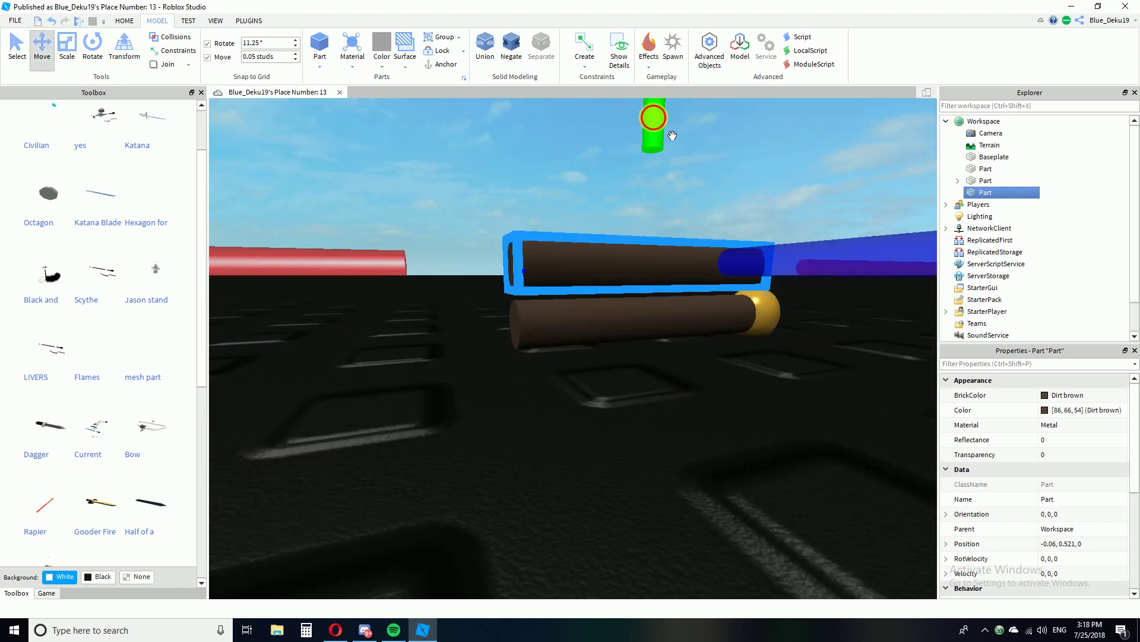
drag(673, 135, 692, 206)
right_drag(744, 217, 744, 217)
Color the duplicated cylinder Really black.
click(680, 486)
click(530, 322)
right_drag(598, 436, 598, 435)
click(381, 65)
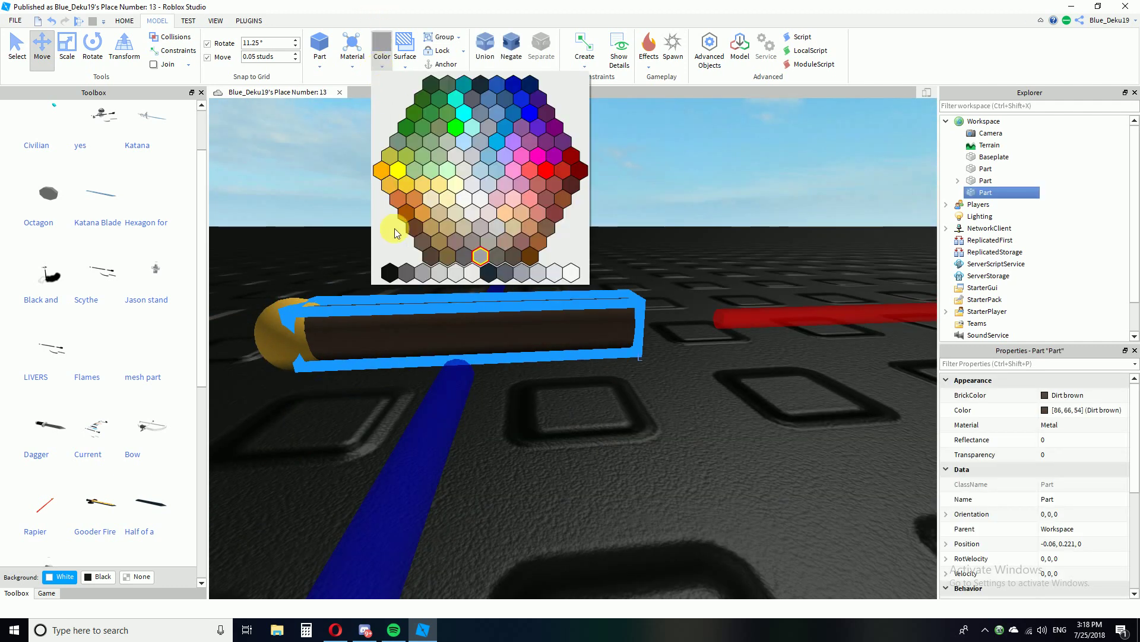
click(402, 274)
scroll(583, 280, up, 5)
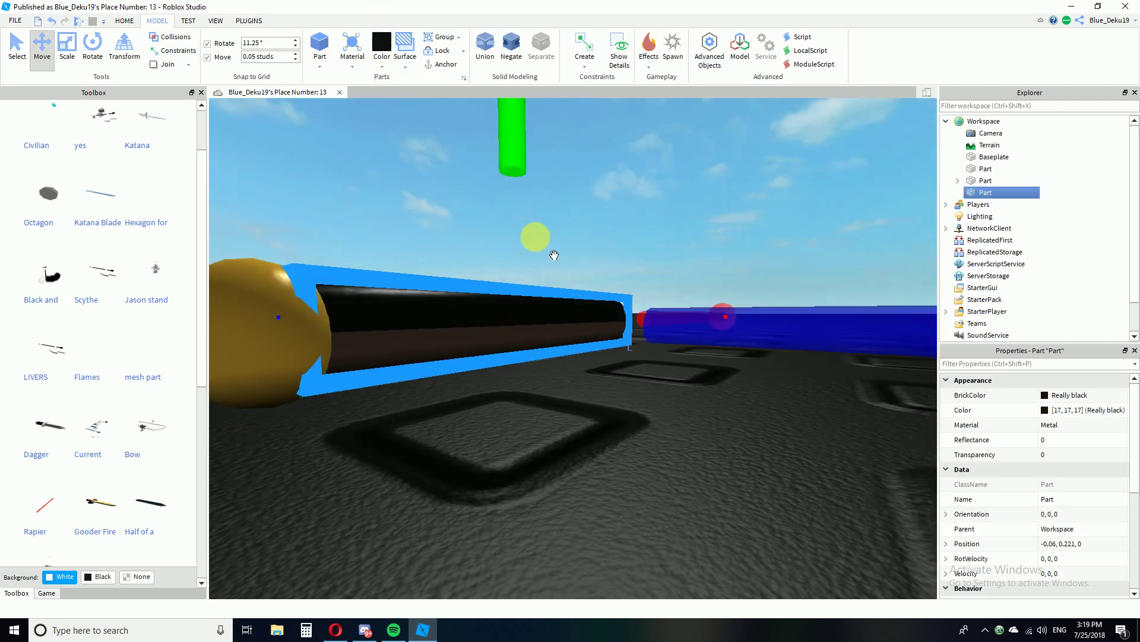
Enlarge the black cylinder slightly with the Scale tool so it covers the brown cylinder underneath.
right_drag(536, 236, 540, 379)
scroll(540, 378, down, 4)
right_drag(555, 308, 552, 308)
scroll(555, 308, up, 2)
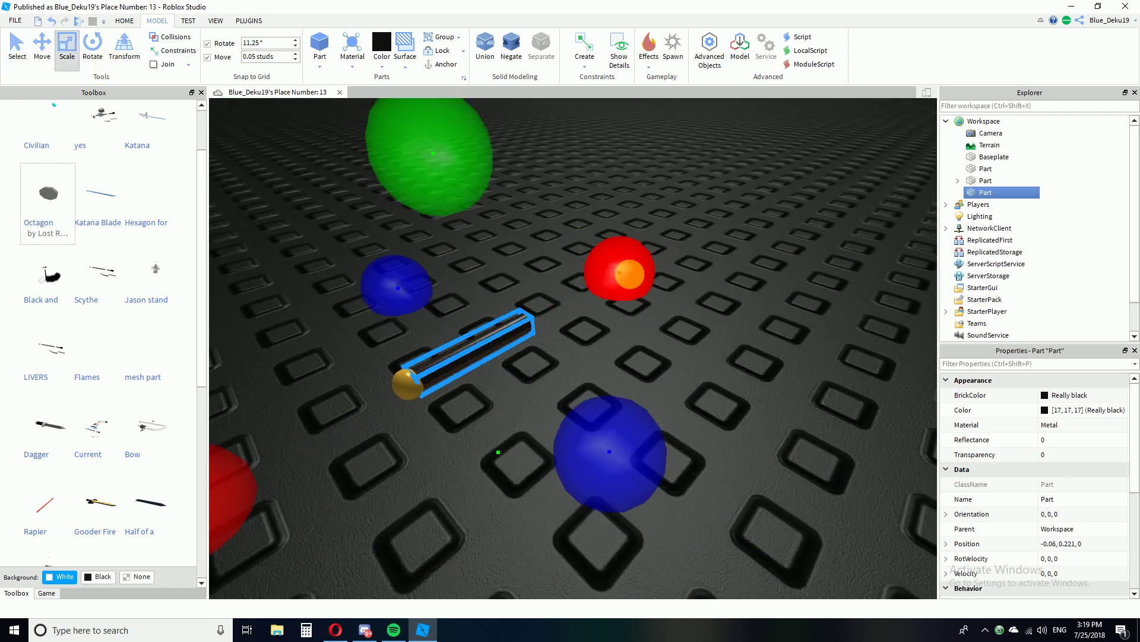
drag(630, 274, 668, 325)
scroll(671, 328, up, 2)
right_drag(672, 328, 835, 325)
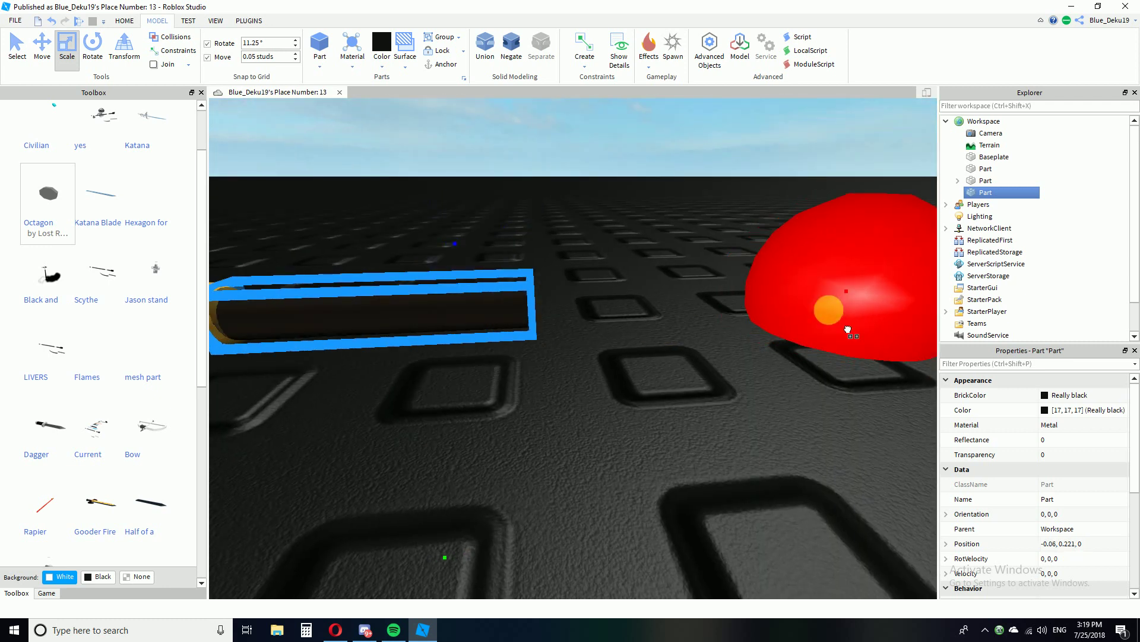
right_drag(740, 380, 729, 388)
scroll(728, 387, down, 4)
scroll(729, 387, up, 5)
scroll(729, 388, down, 5)
scroll(728, 388, up, 3)
click(728, 387)
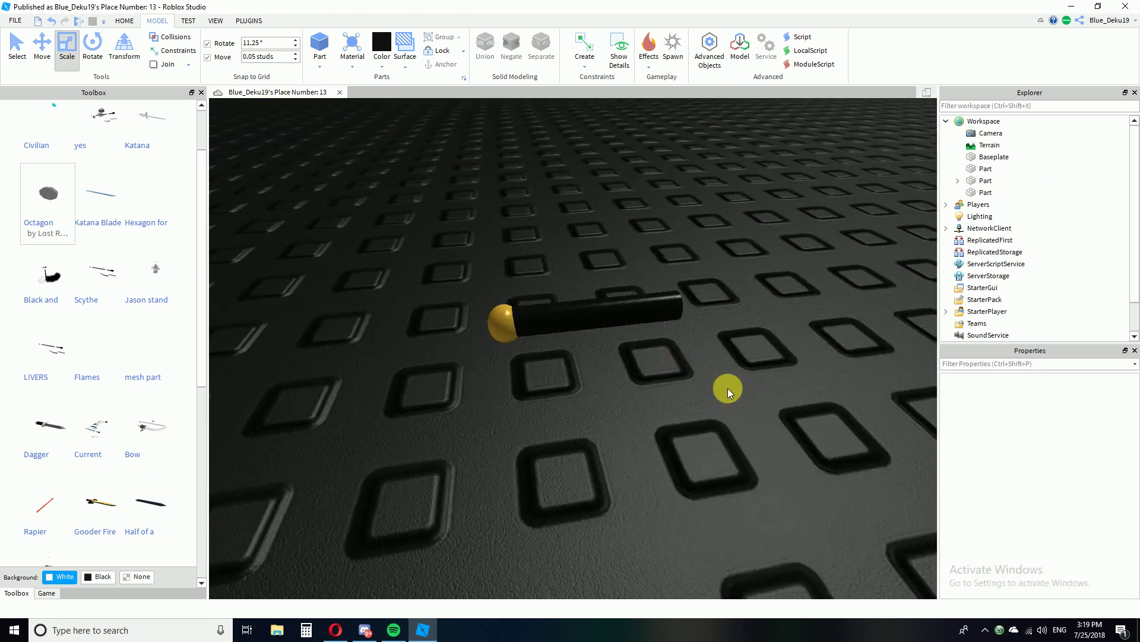
scroll(728, 387, up, 3)
click(583, 234)
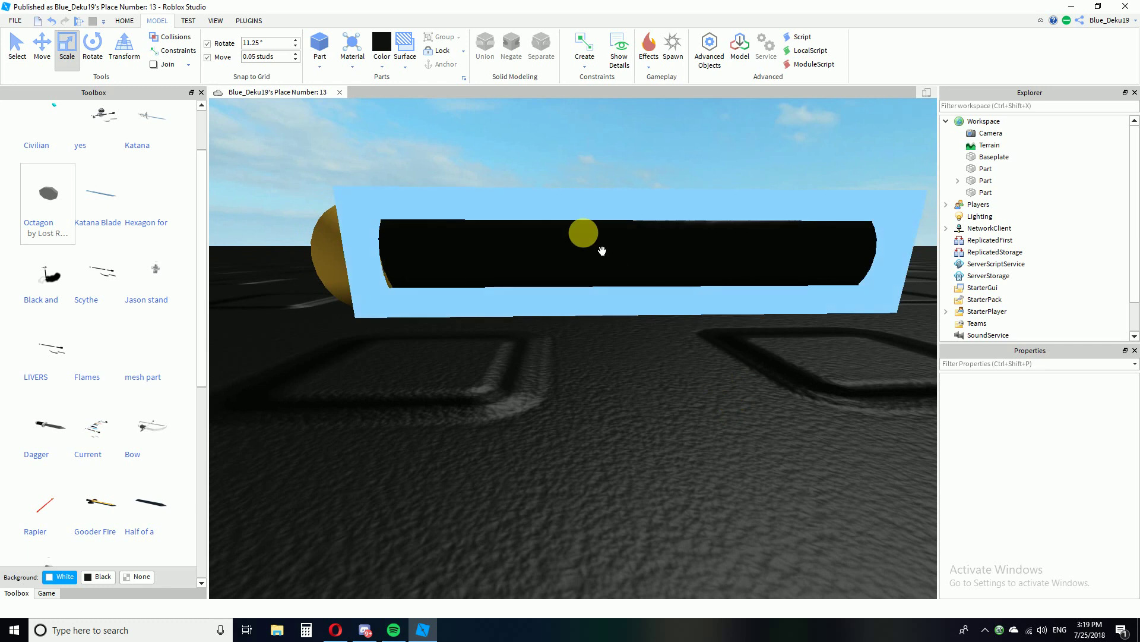
scroll(606, 274, down, 4)
key(ctrl+v)
key(Delete)
right_drag(675, 239, 676, 239)
Insert a block part, scale it down into a thin plate and negate it.
click(321, 47)
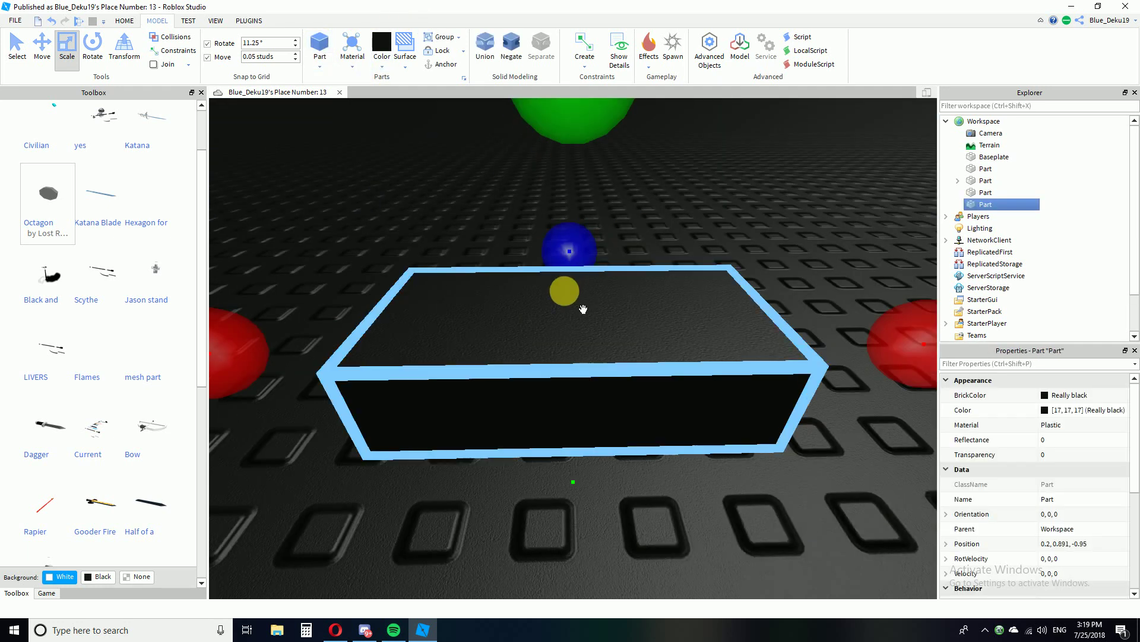
scroll(644, 329, up, 2)
drag(834, 328, 400, 437)
drag(438, 389, 649, 416)
click(517, 54)
Set the move snapping increment to 0.25 studs and shift the negative plate closer to the cylinder.
right_drag(624, 230, 623, 229)
key(a)
drag(716, 360, 739, 323)
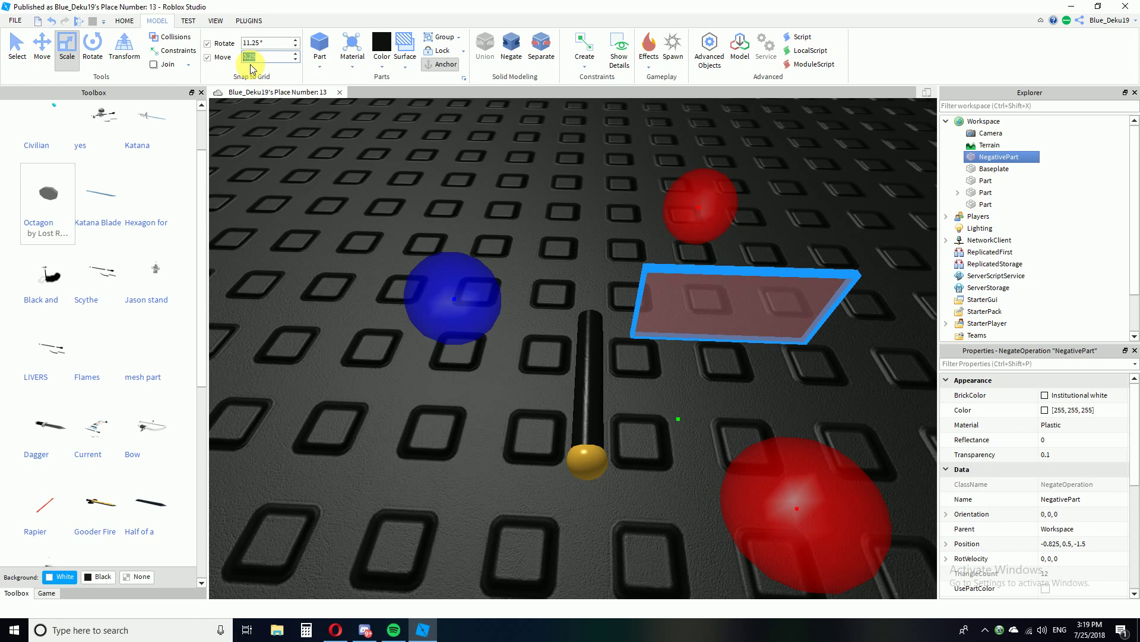
drag(679, 317, 658, 319)
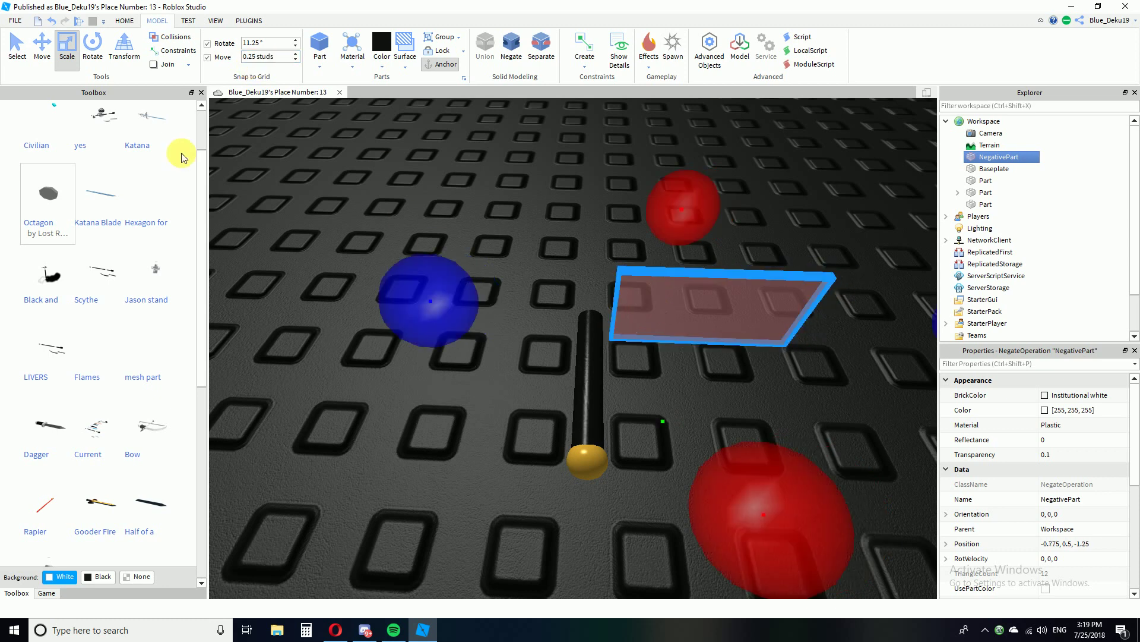
Move the negative plate crosswise onto the cylinder's uncapped end, at position -0.775, 0.5, 0.
click(43, 41)
drag(496, 301, 459, 296)
right_drag(492, 298, 492, 297)
key(a)
drag(636, 294, 646, 318)
mouse_move(646, 318)
right_down()
mouse_move(649, 308)
mouse_move(659, 320)
right_up()
drag(788, 403, 750, 397)
right_drag(742, 305, 740, 302)
Duplicate the negative plate and place the copy at the same height, slightly further along the cylinder.
key(ctrl+d)
right_drag(688, 376, 687, 377)
scroll(622, 209, down, 2)
drag(571, 159, 585, 259)
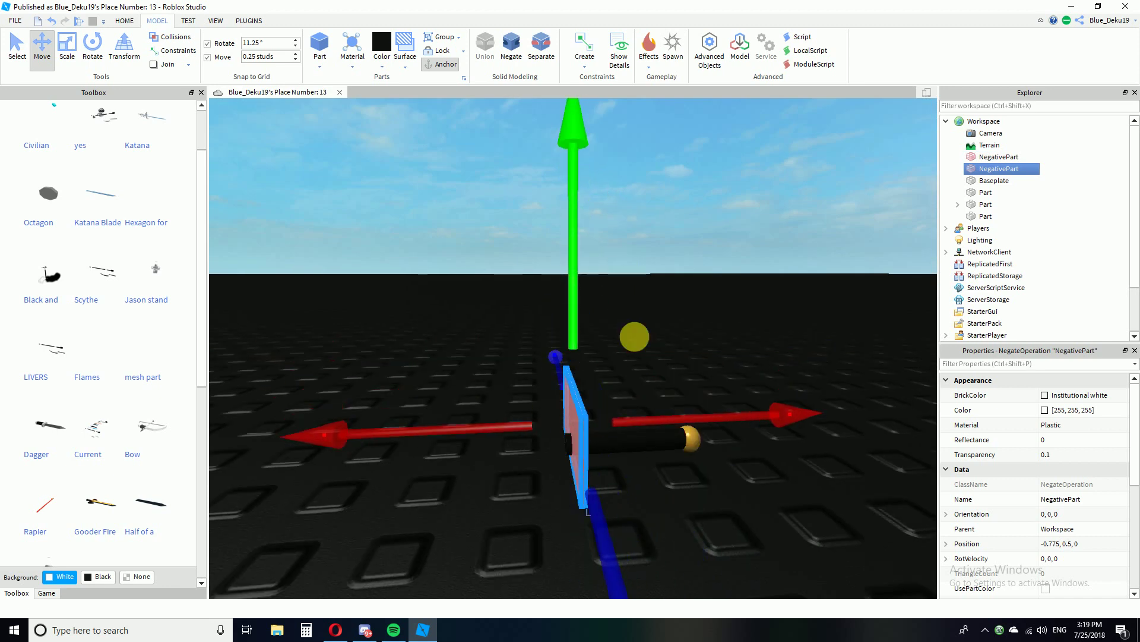
drag(730, 443, 756, 446)
Duplicate the pair of negative plates and space the copies further along the cylinder toward the gold sphere.
ctrl+click(579, 449)
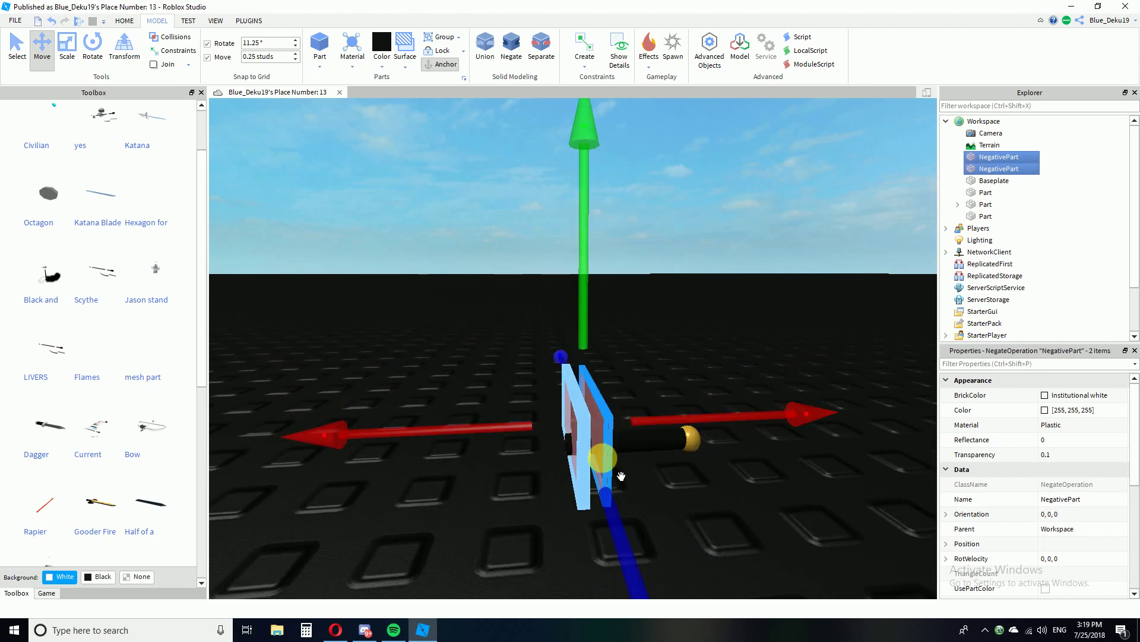
key(ctrl+d)
drag(592, 270, 623, 364)
drag(735, 419, 793, 432)
Duplicate all four negative plates and line the copies up along the rest of the cylinder toward the gold sphere.
ctrl+click(584, 469)
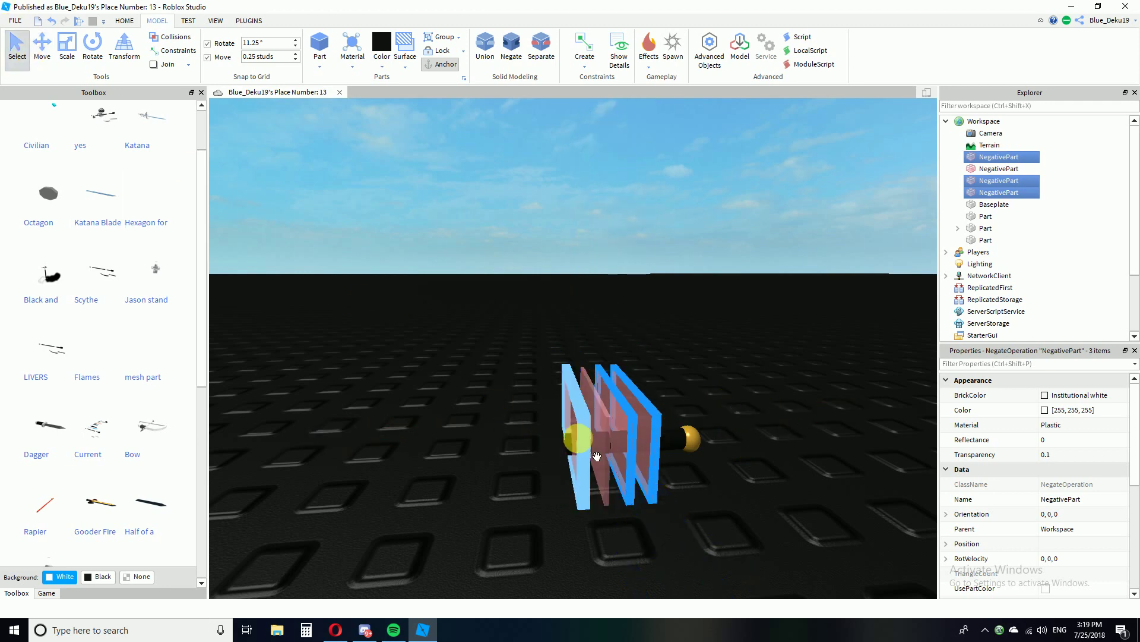
ctrl+click(614, 450)
click(48, 45)
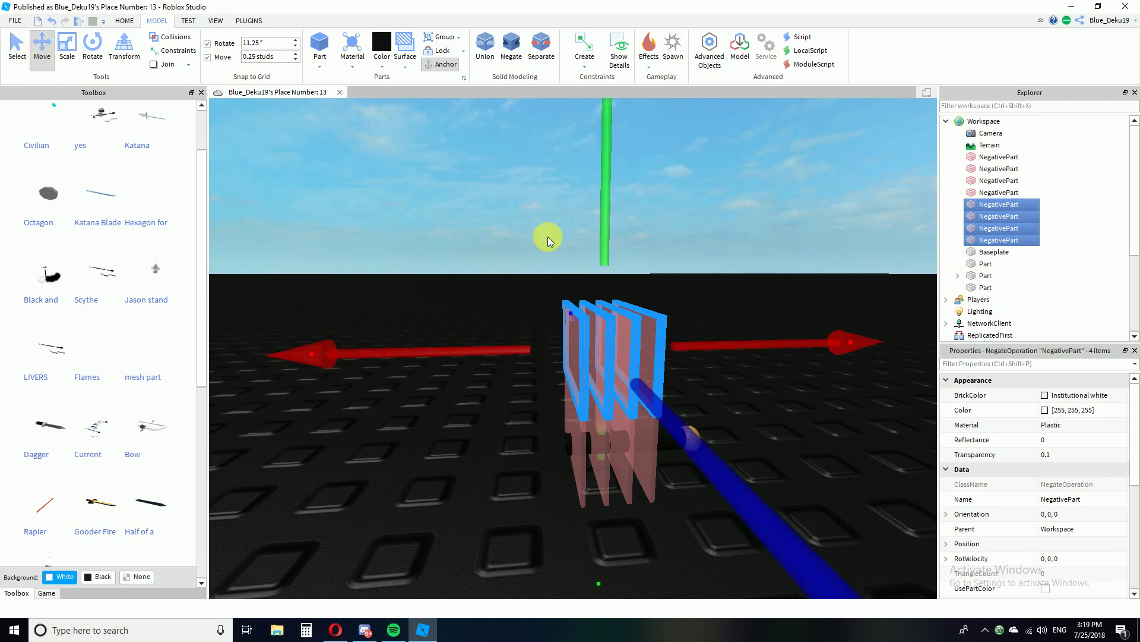
right_drag(670, 297, 644, 316)
drag(691, 339, 762, 387)
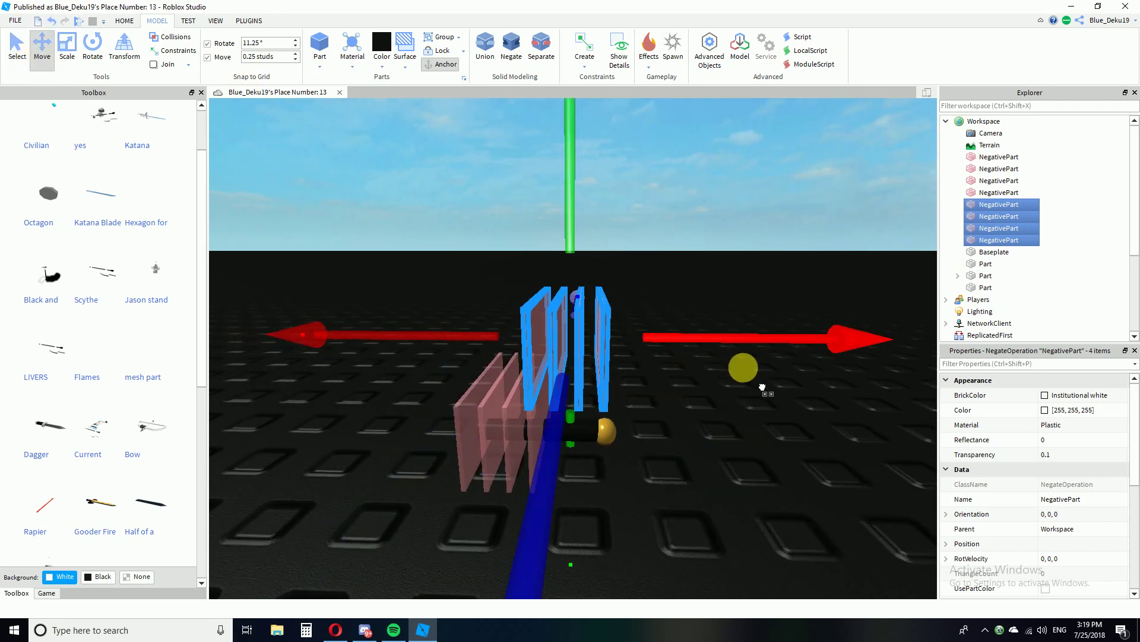
drag(582, 188, 614, 305)
click(683, 294)
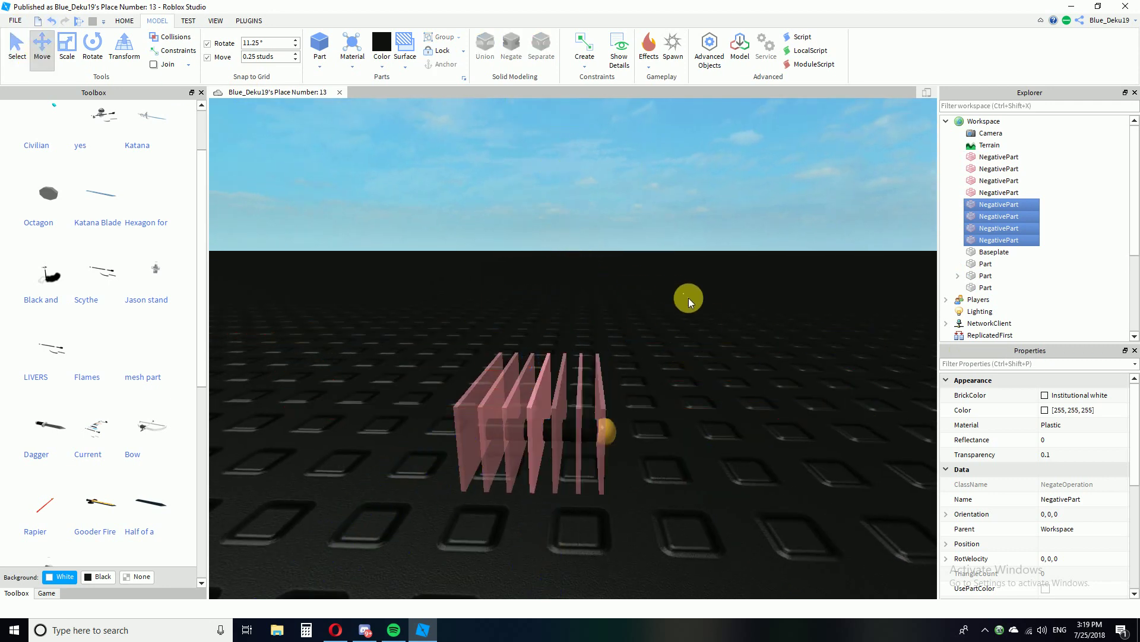
Delete the extra negative plate that overlaps another one in the middle of the row.
right_drag(697, 311, 696, 316)
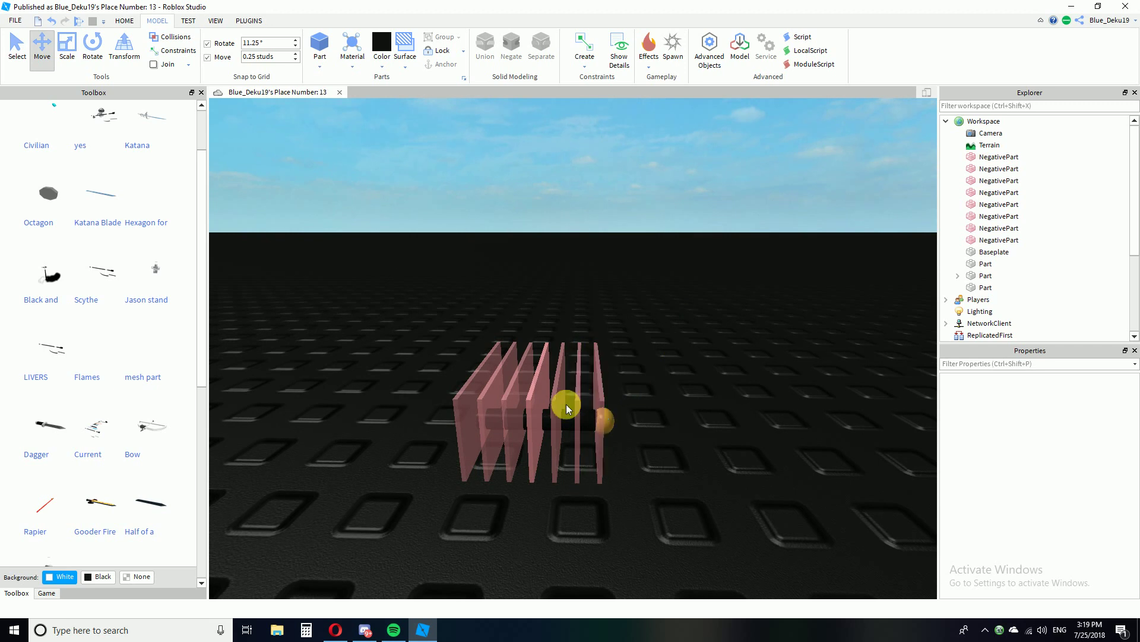
click(561, 419)
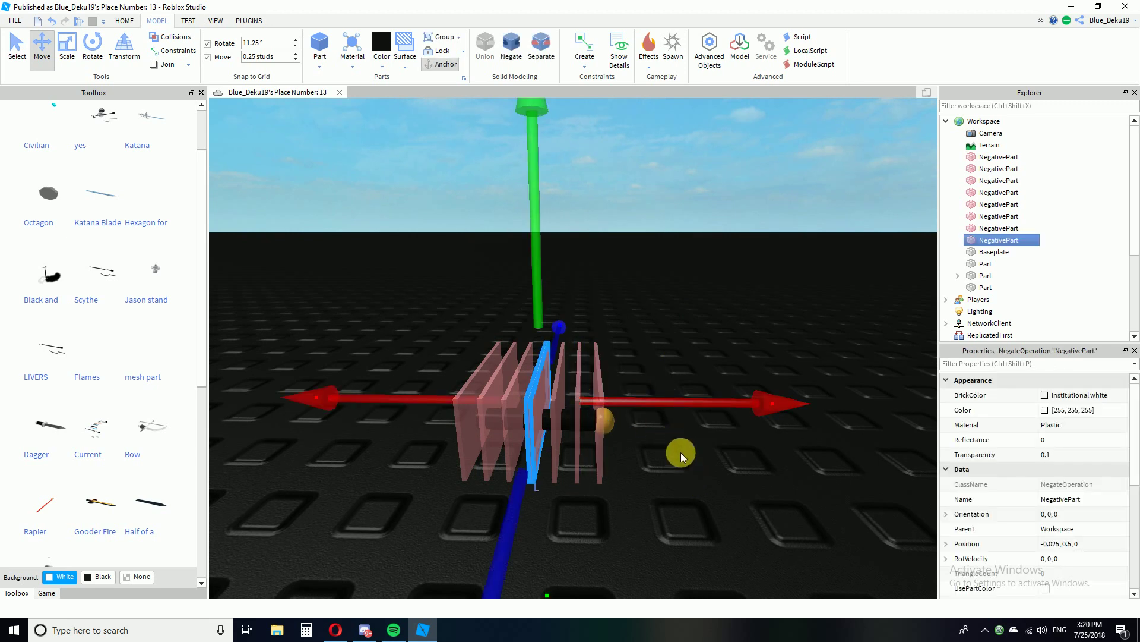
key(Delete)
right_drag(711, 351, 787, 462)
drag(582, 423, 558, 418)
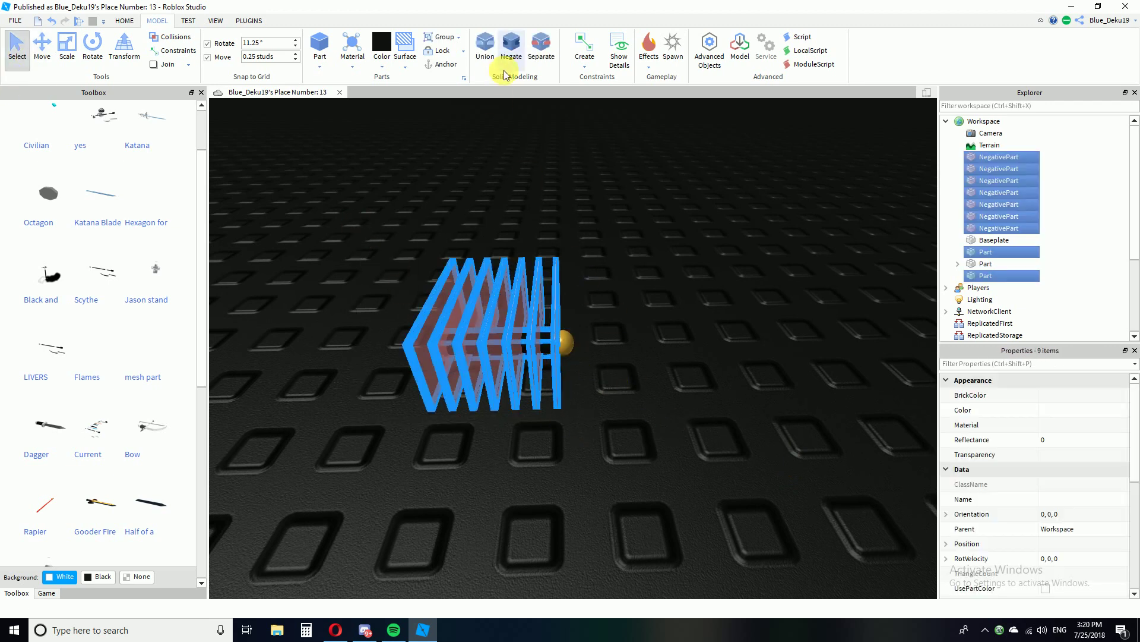
key(ctrl+shift+g)
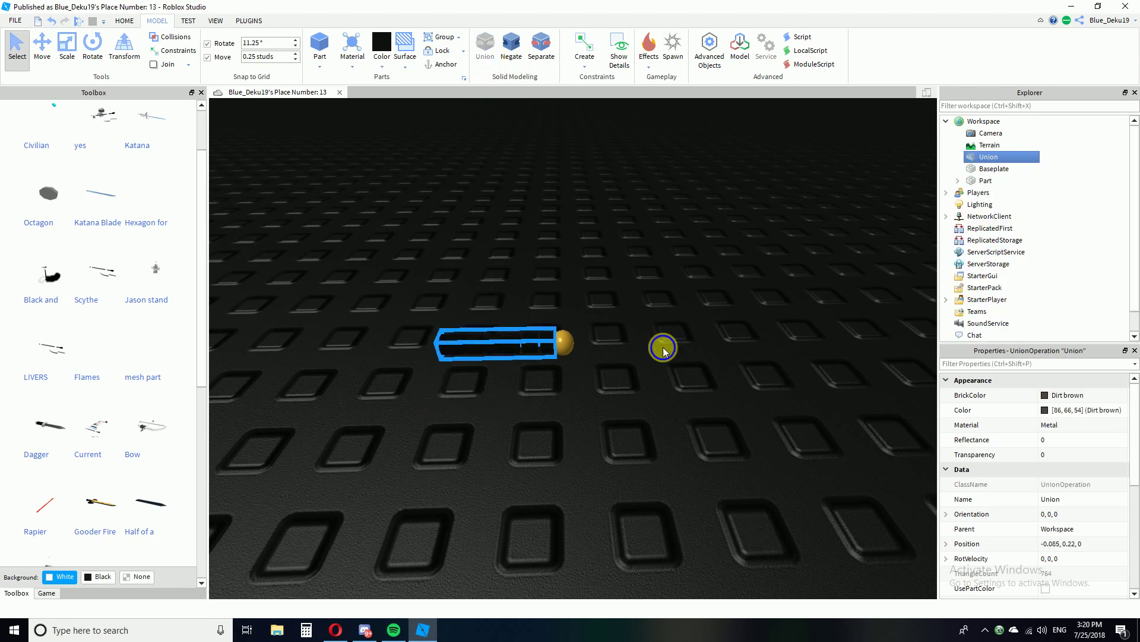
right_drag(663, 346, 663, 347)
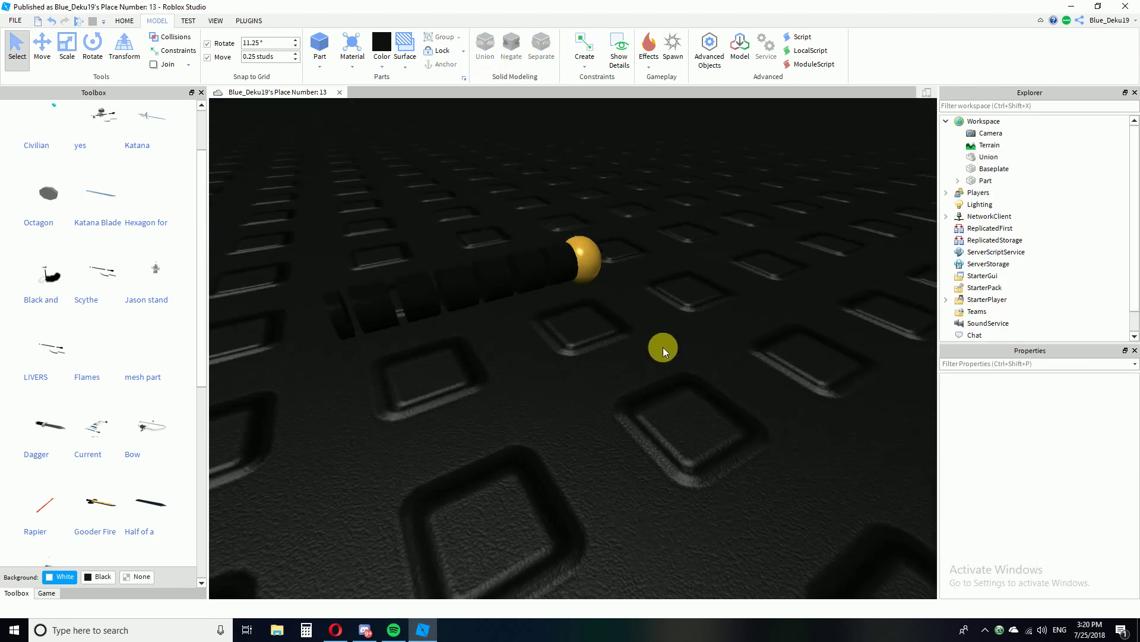
key(ctrl+z)
Union the seven negative plates with only the black cylinder to cut grooves around it, leaving the brown cylinder separate.
click(668, 406)
click(348, 287)
ctrl+click(428, 280)
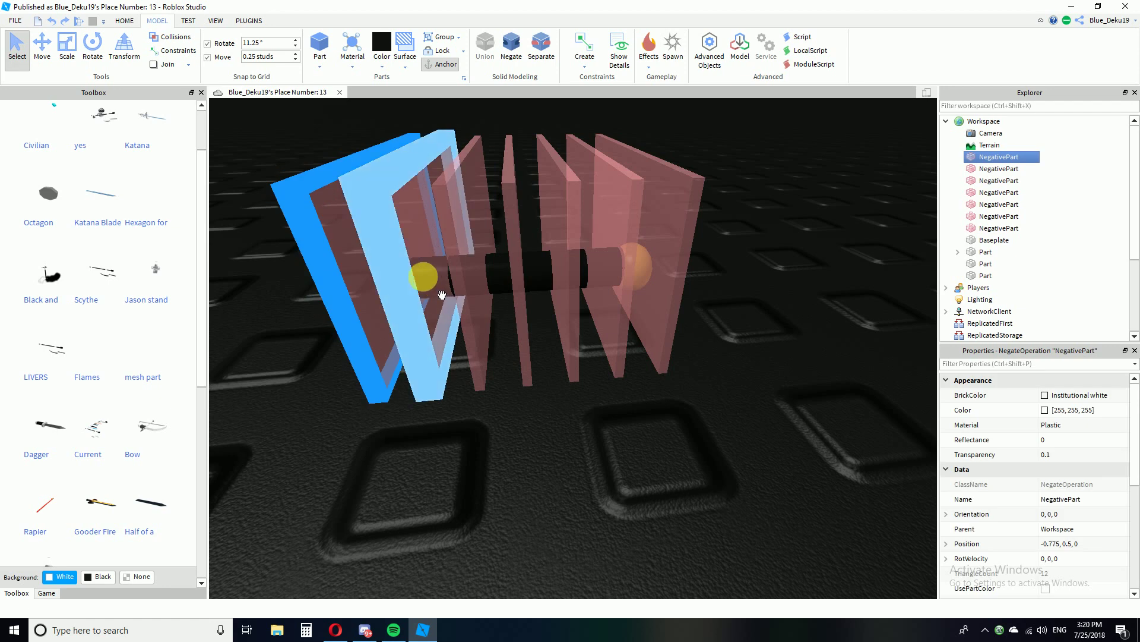
ctrl+click(464, 280)
ctrl+click(531, 300)
ctrl+click(570, 297)
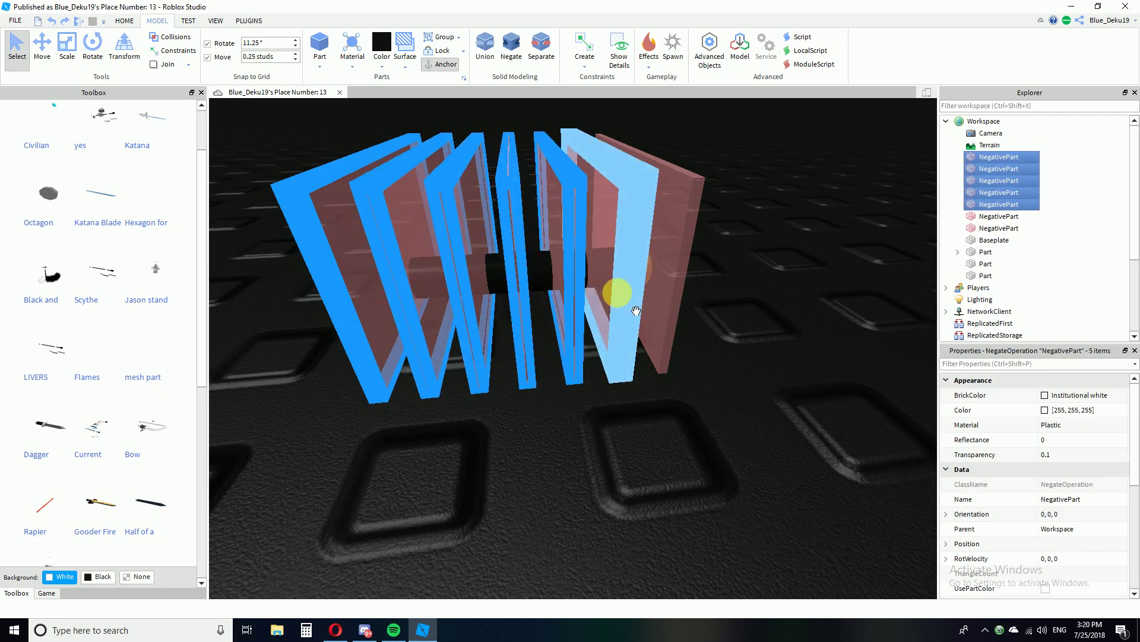
ctrl+click(623, 300)
ctrl+click(675, 306)
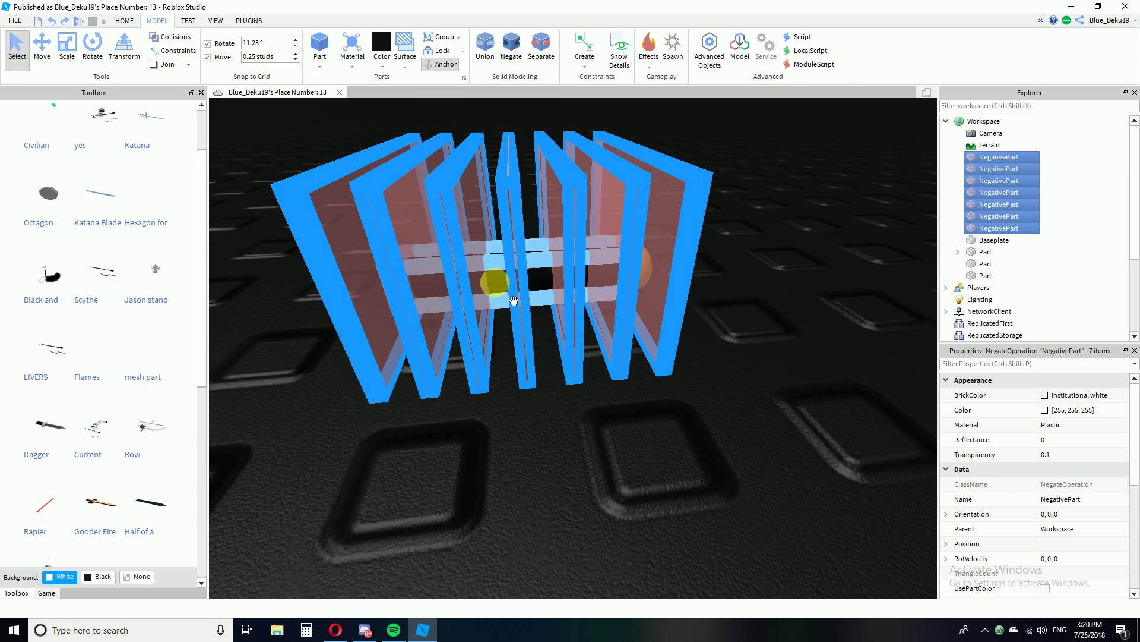
click(595, 436)
right_drag(596, 437, 619, 393)
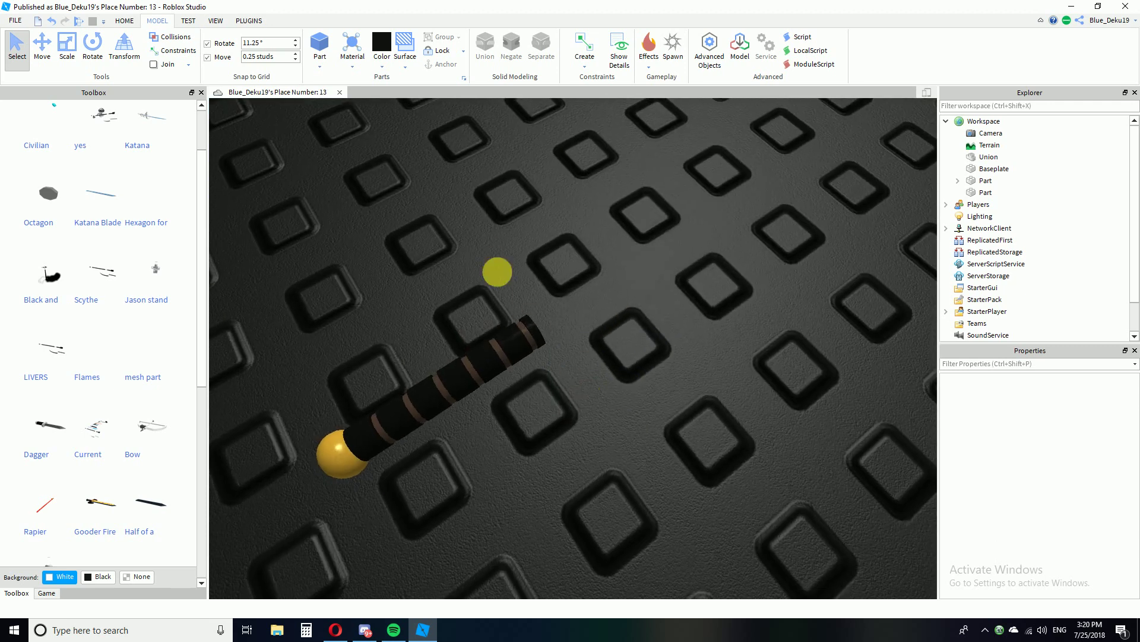
right_drag(539, 314, 596, 357)
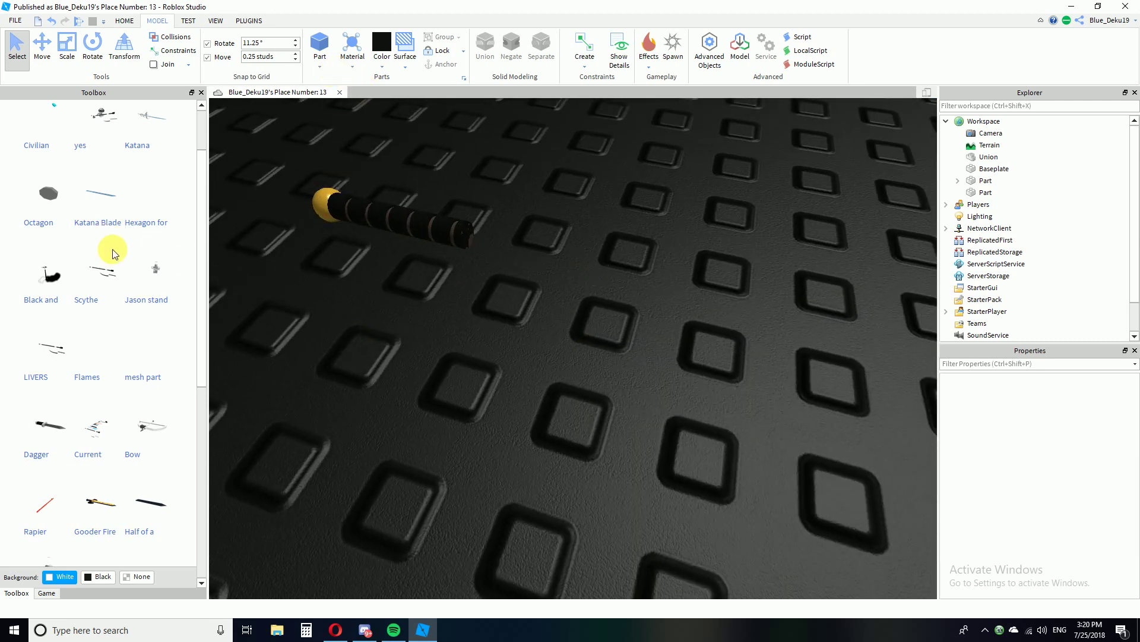
scroll(83, 205, up, 3)
drag(57, 257, 547, 408)
key(f)
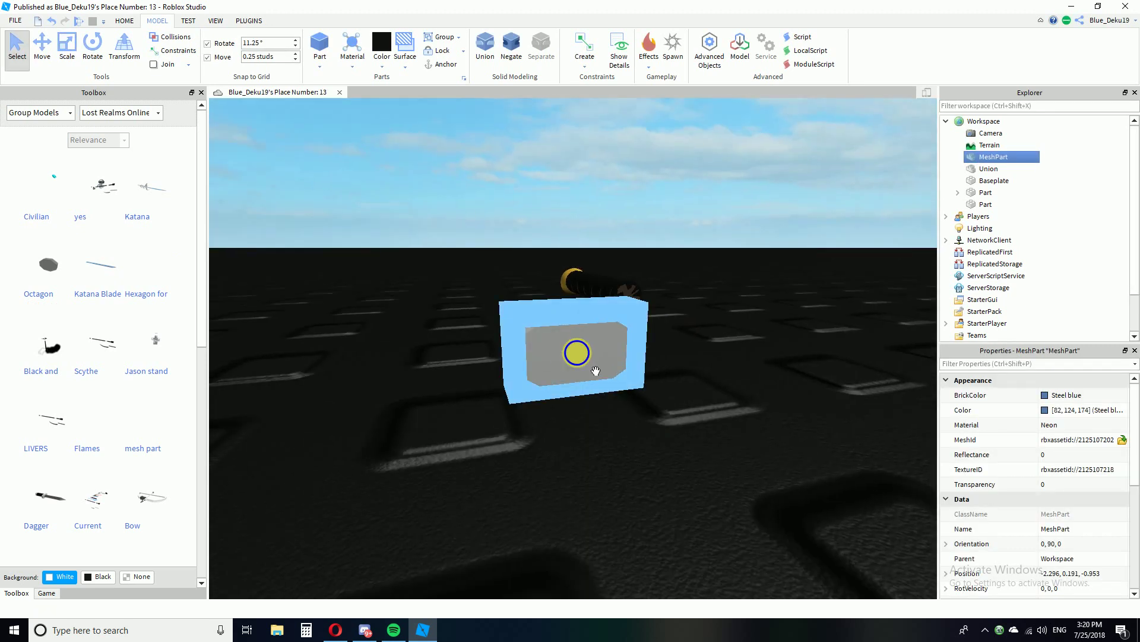
right_drag(555, 353, 575, 350)
right_drag(472, 222, 622, 347)
drag(573, 359, 646, 280)
mouse_move(734, 219)
right_down()
mouse_move(753, 224)
mouse_move(738, 226)
right_up()
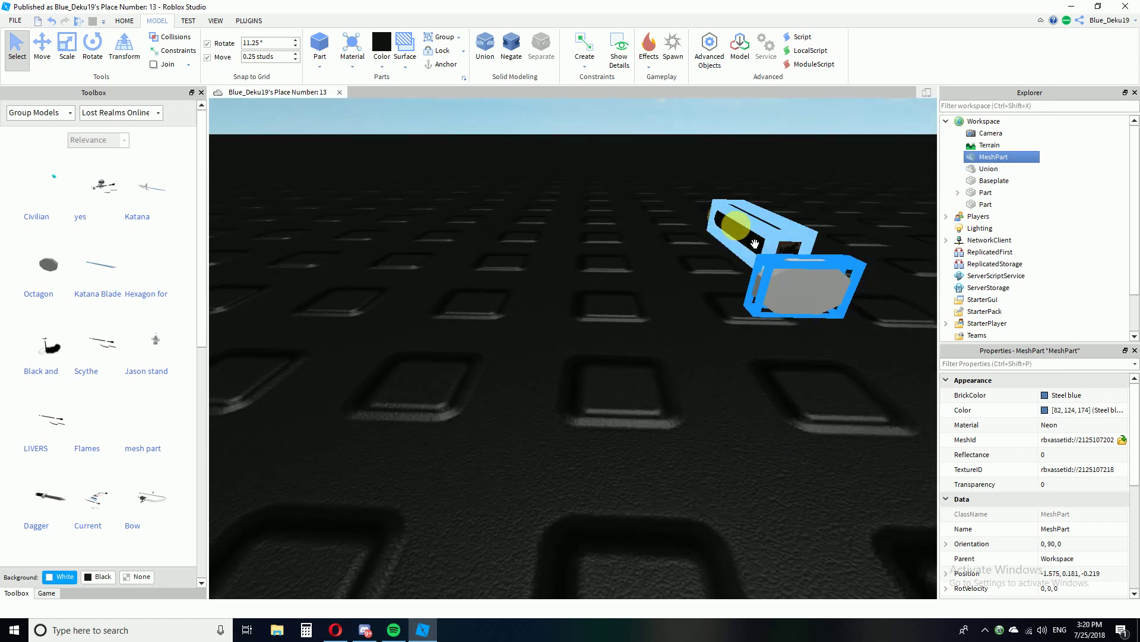
click(43, 48)
key(d)
drag(559, 297, 590, 306)
right_drag(604, 373, 613, 395)
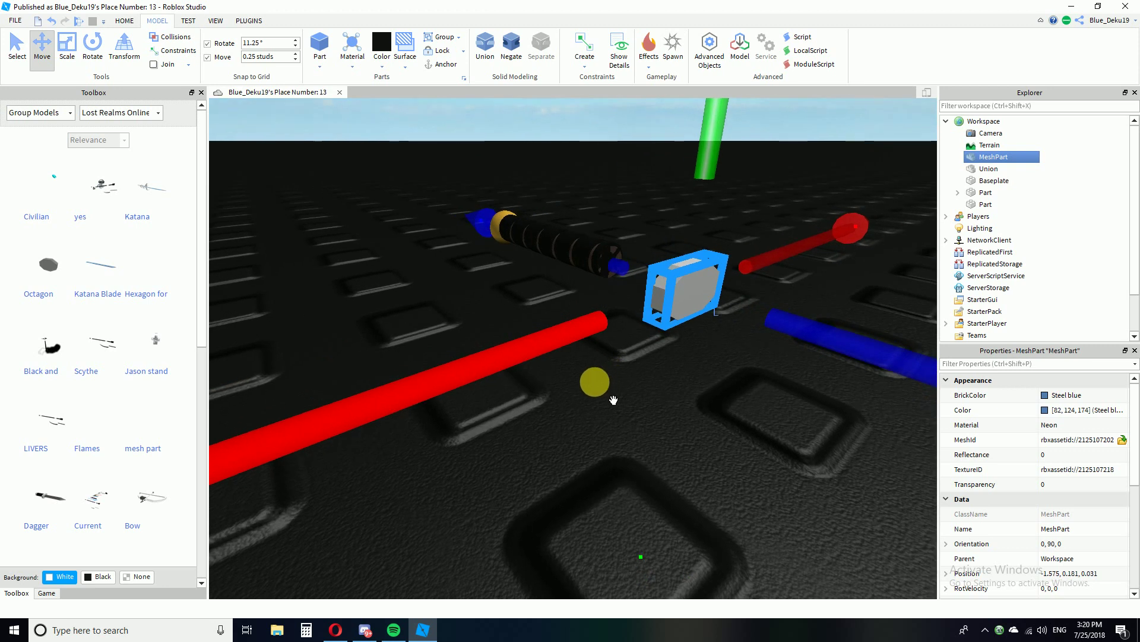
key(Delete)
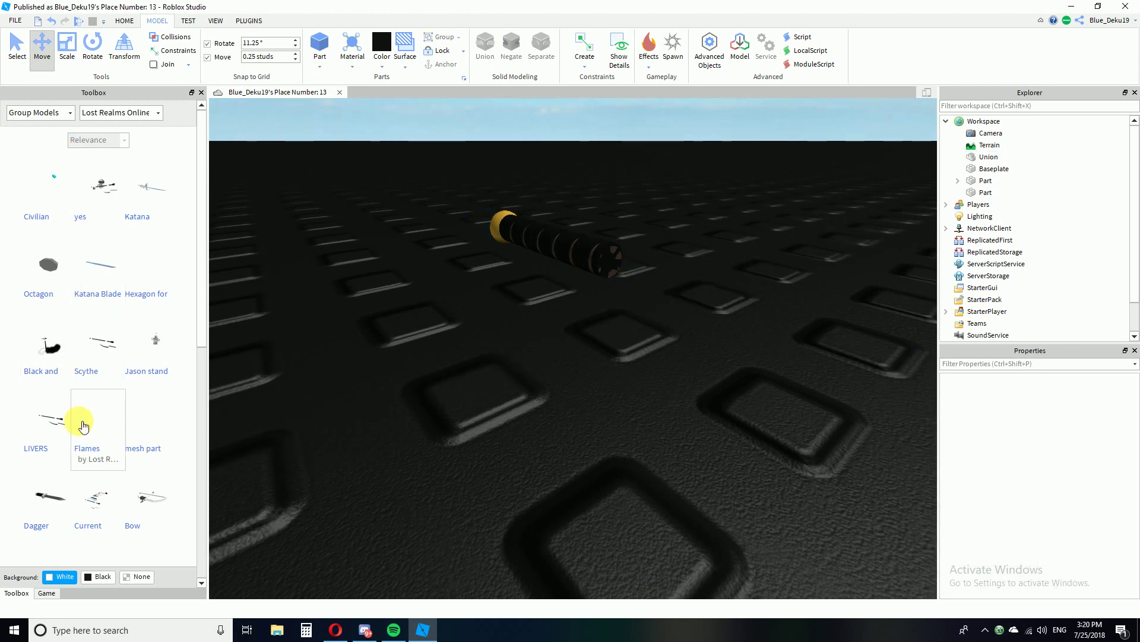
Insert the Dagger model as a reference, ungroup it and select its handle group for examination.
click(60, 493)
drag(695, 357, 718, 343)
right_drag(718, 343, 618, 491)
scroll(686, 363, up, 2)
key(ctrl+u)
click(723, 383)
scroll(724, 383, up, 3)
scroll(618, 491, down, 1)
click(589, 431)
scroll(647, 394, up, 1)
right_drag(647, 394, 654, 416)
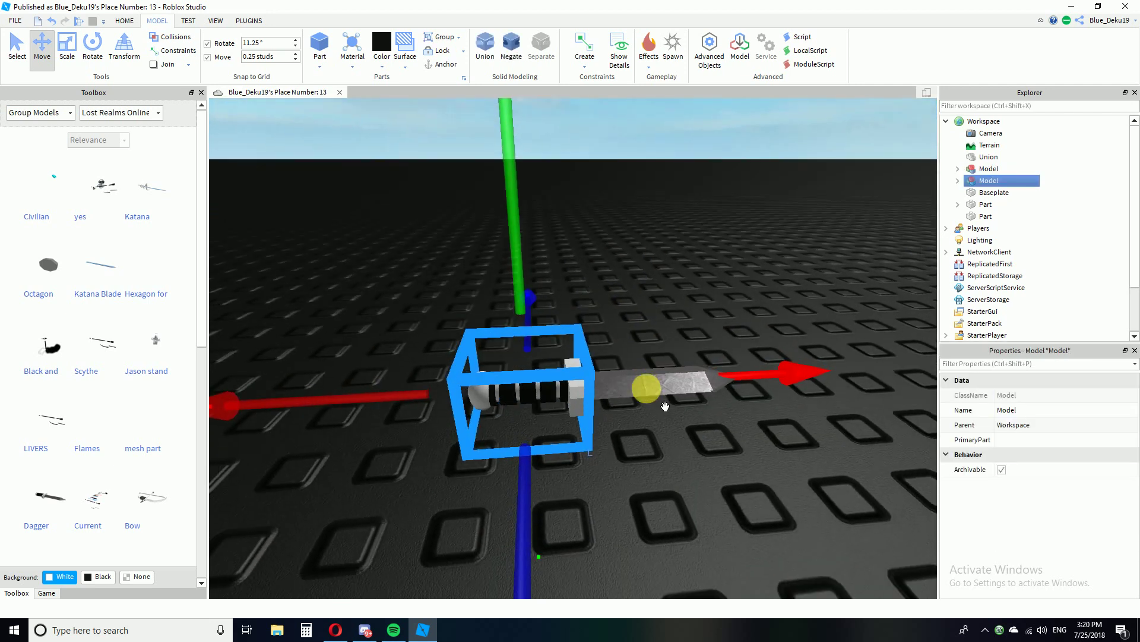
Ungroup the reference dagger's handle, inspect its guard piece and delete the dagger.
key(ctrl+u)
click(582, 413)
right_drag(650, 452, 731, 529)
key(ctrl+shift+u)
click(647, 484)
drag(445, 299, 444, 299)
key(Delete)
Insert the Octagon mesh near the uncapped end of the handle.
right_drag(654, 422, 672, 426)
drag(56, 267, 777, 320)
drag(774, 259, 765, 256)
right_drag(765, 255, 763, 254)
Set the move snapping increment to 0.05 studs and move the octagon mesh onto the handle's uncapped end at height 0.26.
text(0.05)
key(Return)
right_drag(475, 410, 480, 400)
drag(711, 266, 735, 259)
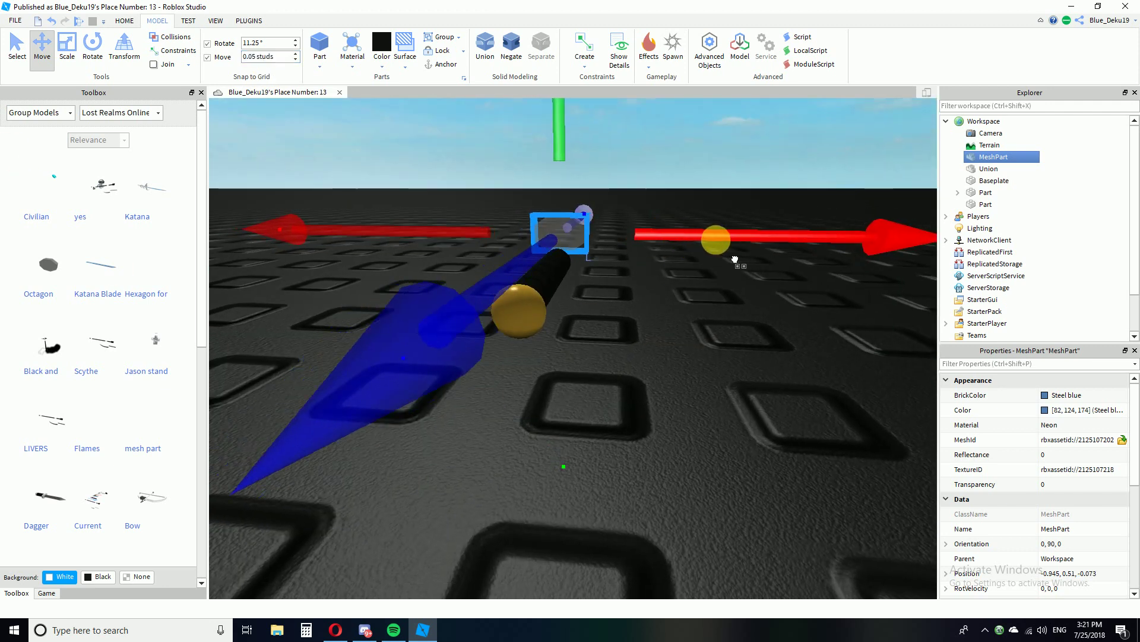
drag(560, 152, 582, 184)
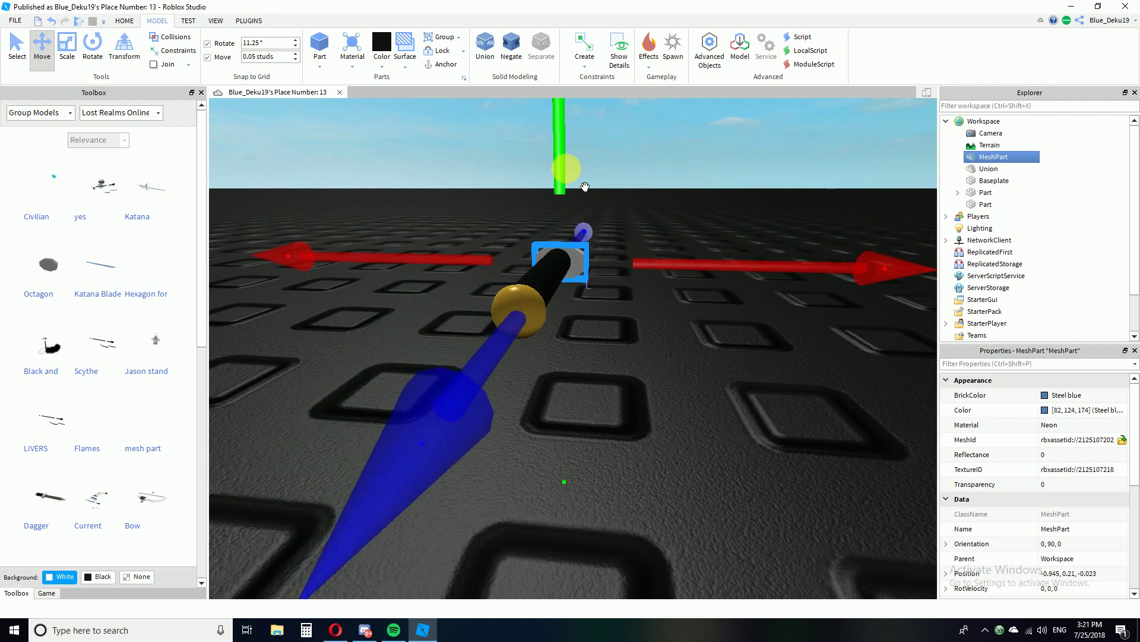
right_drag(683, 233, 683, 233)
right_drag(670, 233, 670, 234)
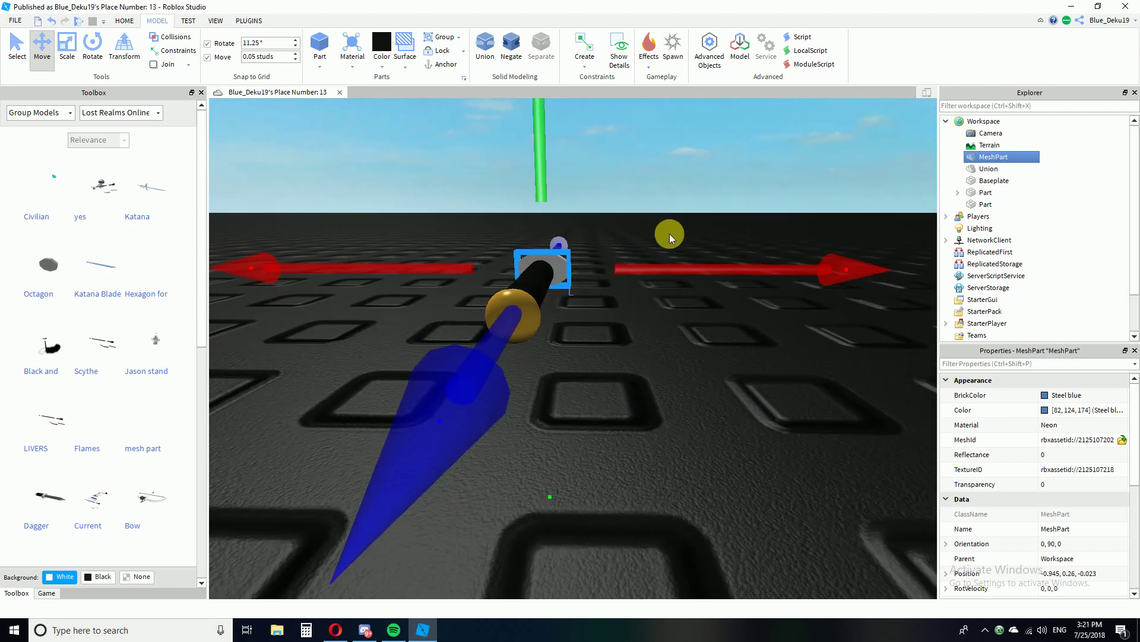
drag(712, 267, 707, 272)
Set the move snapping increment to 0.01 studs and center the octagon mesh on the handle at position -0.945, 0.226, 0.
scroll(710, 276, down, 4)
mouse_move(708, 272)
right_down()
mouse_move(696, 270)
mouse_move(725, 290)
mouse_move(706, 272)
right_up()
scroll(710, 277, up, 3)
scroll(707, 272, up, 3)
scroll(706, 272, down, 4)
scroll(706, 272, up, 6)
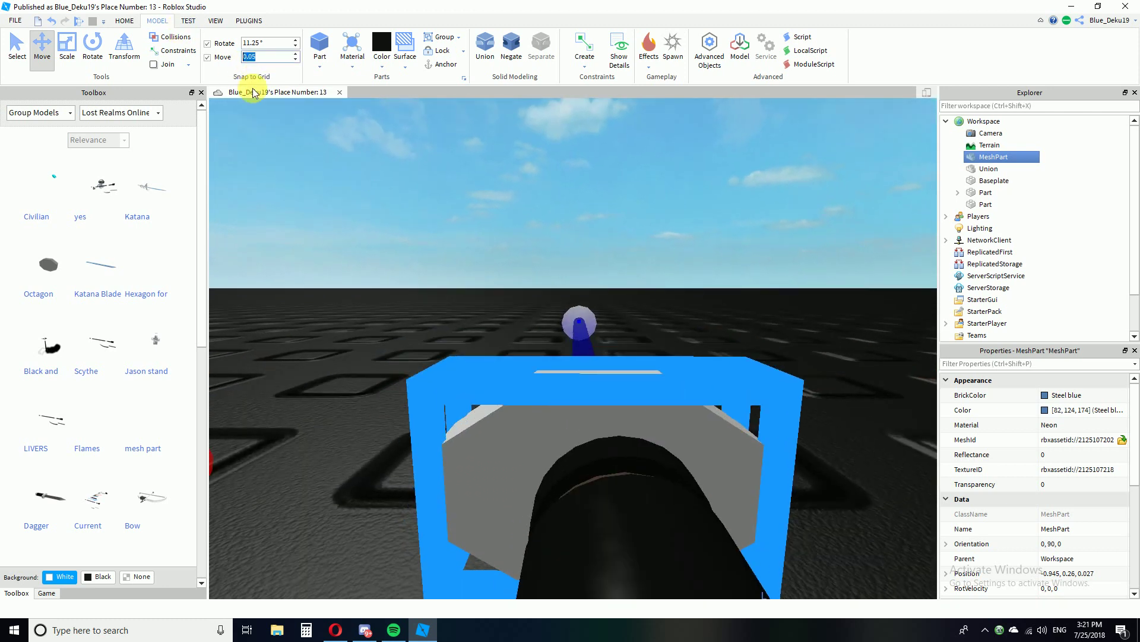
scroll(750, 264, down, 5)
right_drag(749, 263, 750, 263)
drag(711, 414, 725, 412)
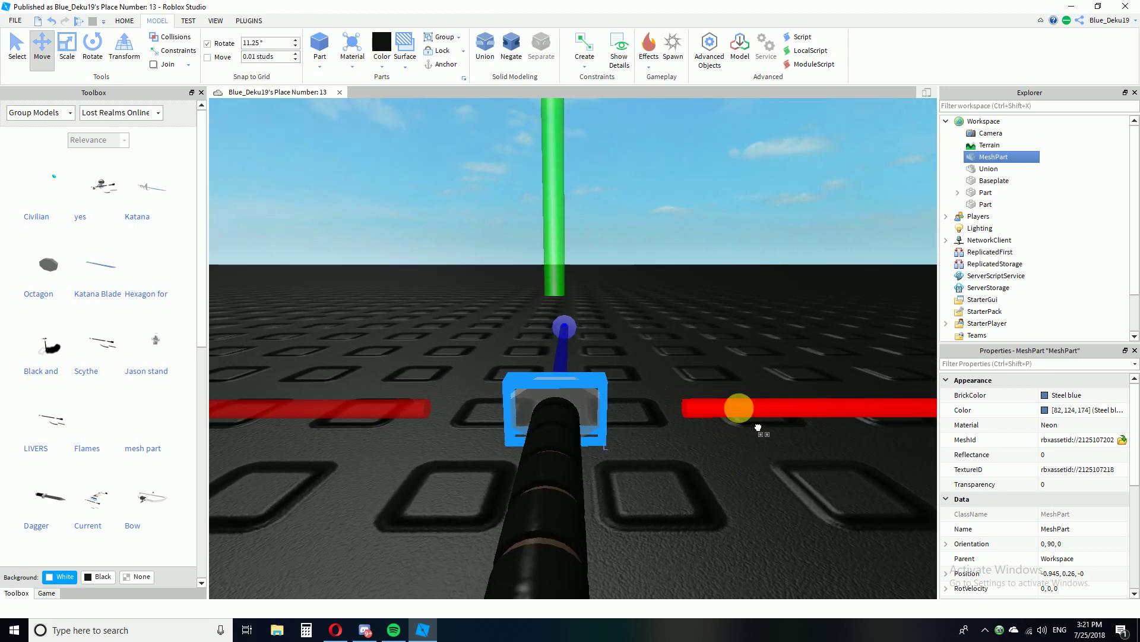
right_drag(709, 451, 719, 450)
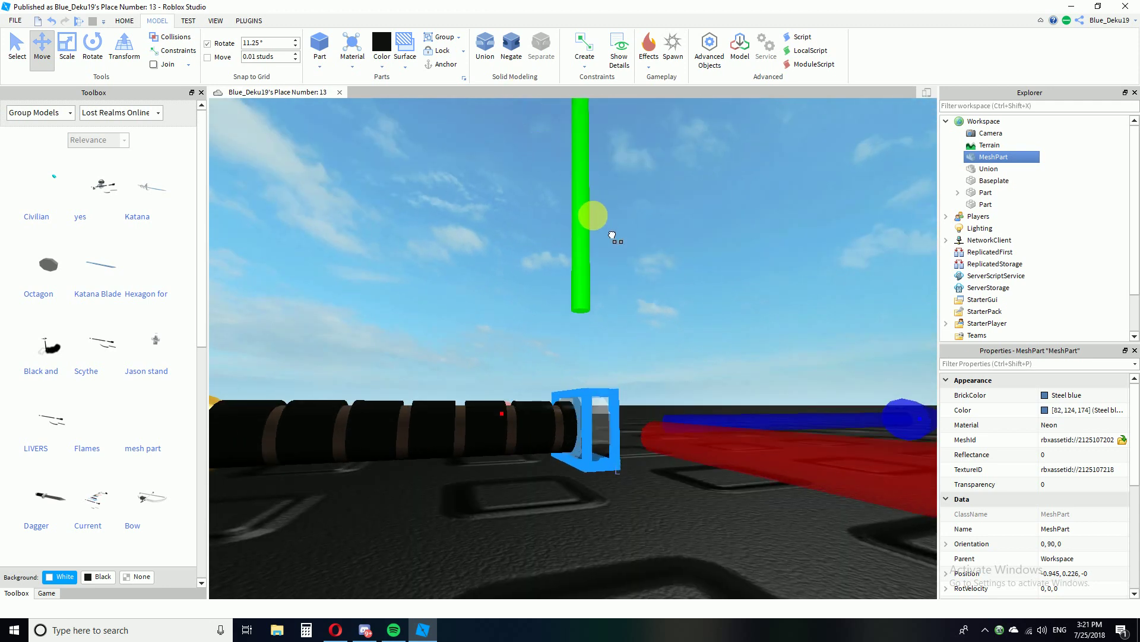
click(691, 249)
right_drag(701, 247, 688, 254)
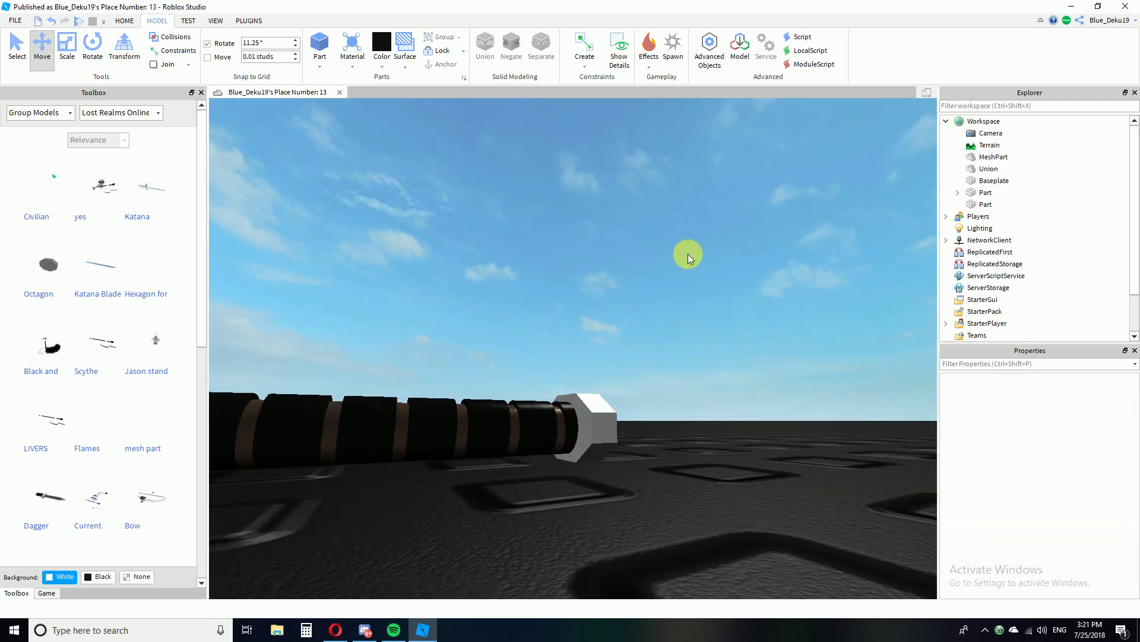
Nudge the octagon guard mesh vertically to height 0.229 on the end of the handle.
click(588, 416)
click(575, 375)
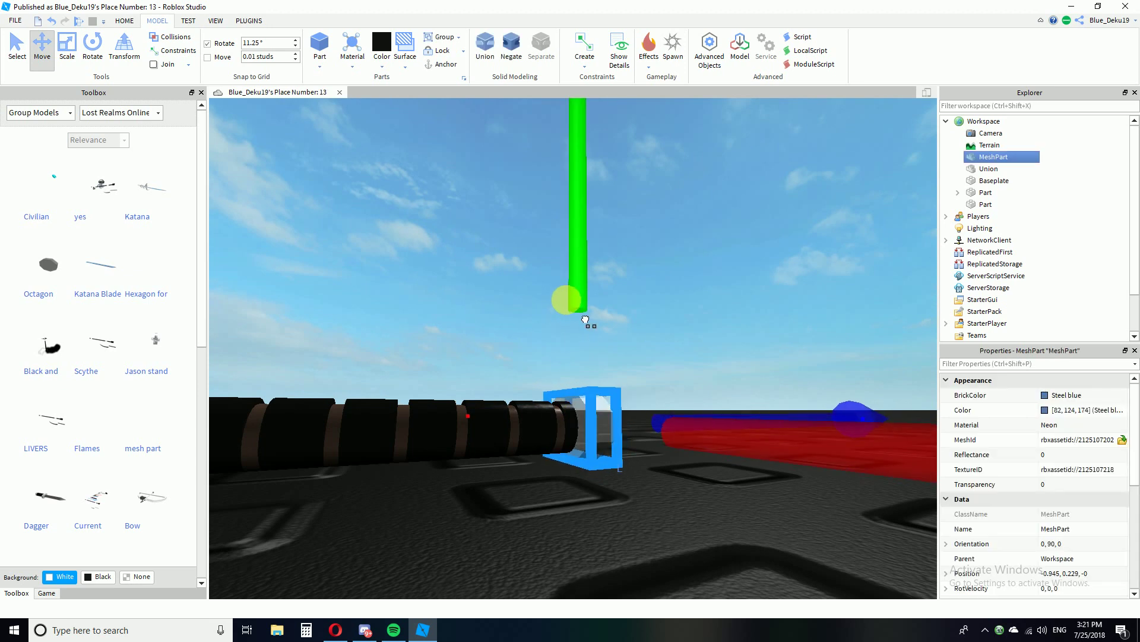
click(697, 287)
right_drag(697, 287, 671, 334)
Set the snapping increment to 0.25 studs and widen the octagon guard sideways on both sides of the handle.
click(601, 413)
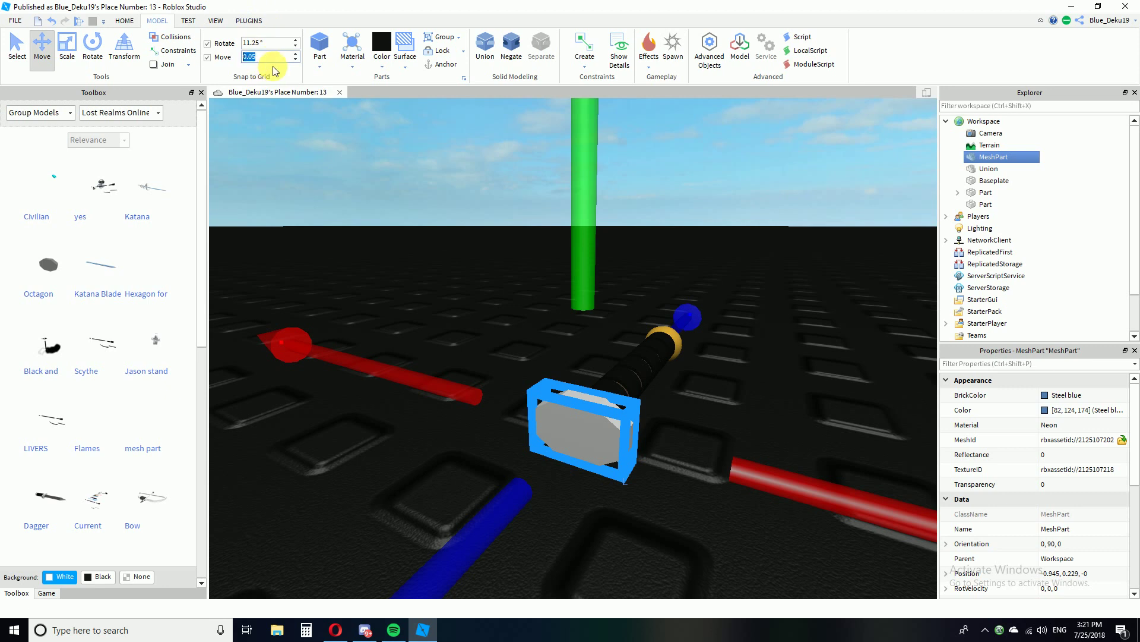
click(66, 47)
scroll(580, 251, down, 5)
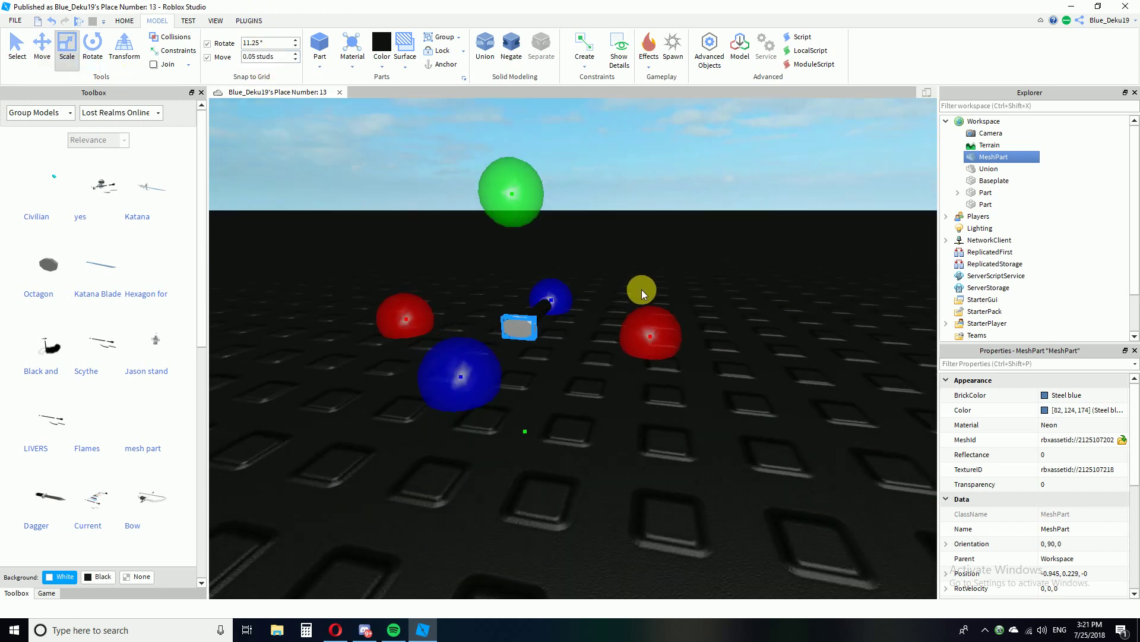
drag(655, 327, 662, 331)
right_drag(663, 332, 666, 356)
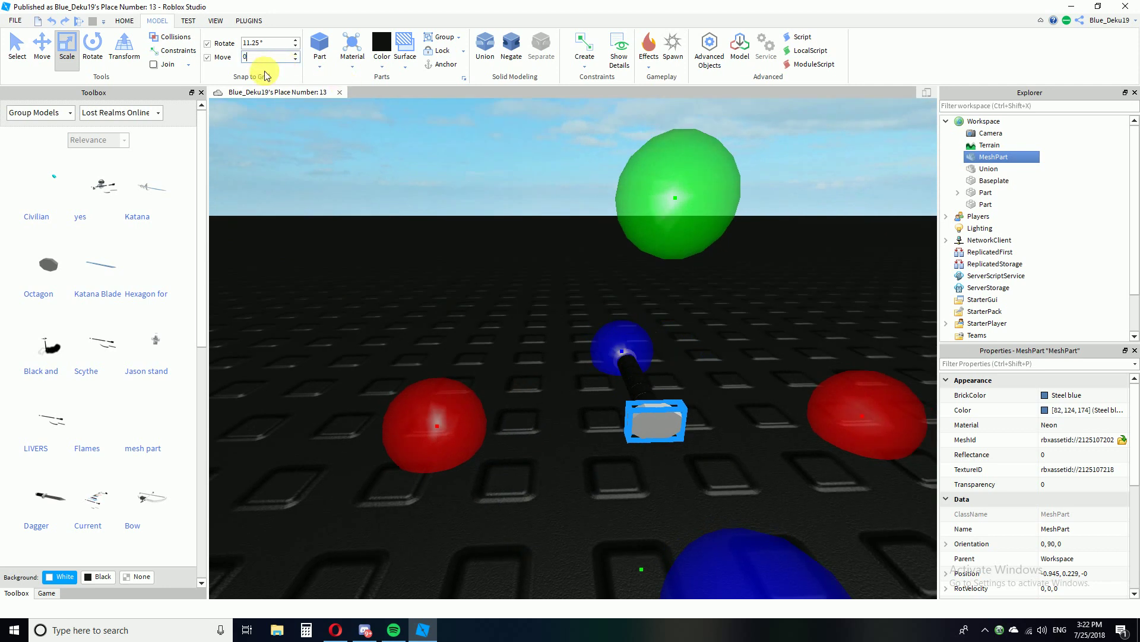
drag(425, 445, 391, 441)
drag(866, 406, 881, 412)
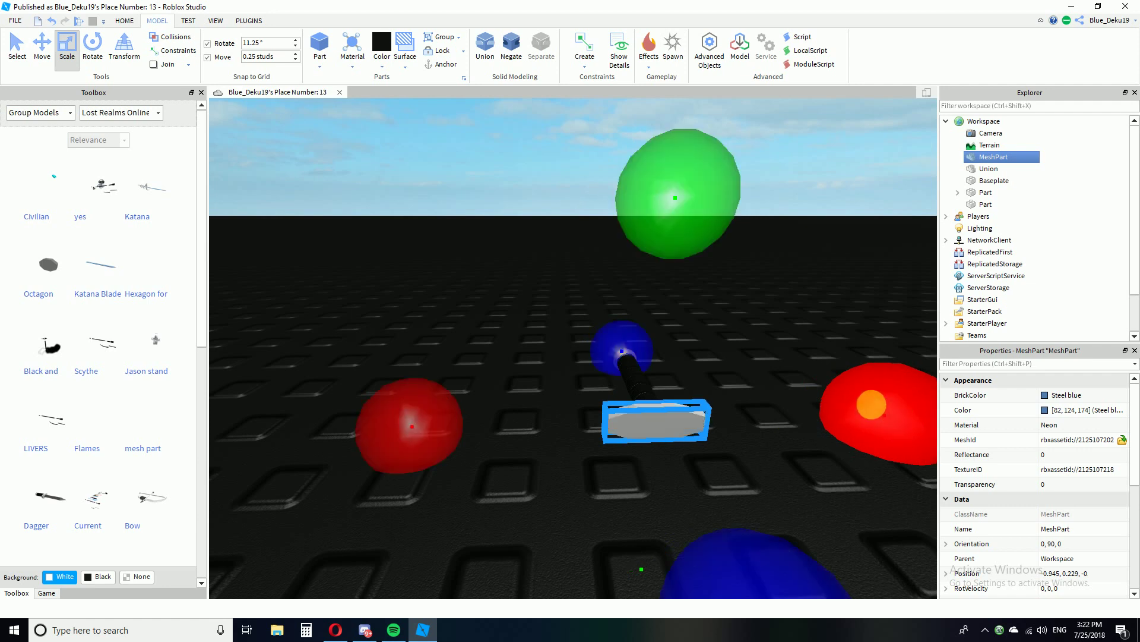
Colour the octagon guard Deep orange and set its material to Metal.
click(819, 370)
right_drag(816, 363, 808, 366)
key(s)
key(w)
click(571, 354)
click(383, 67)
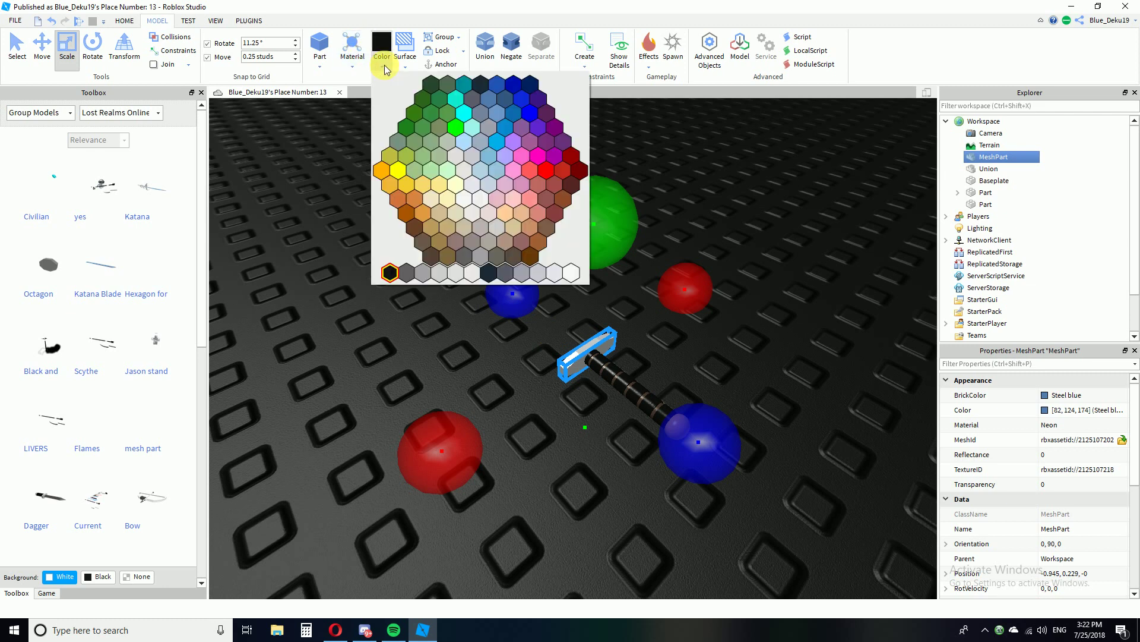
click(388, 174)
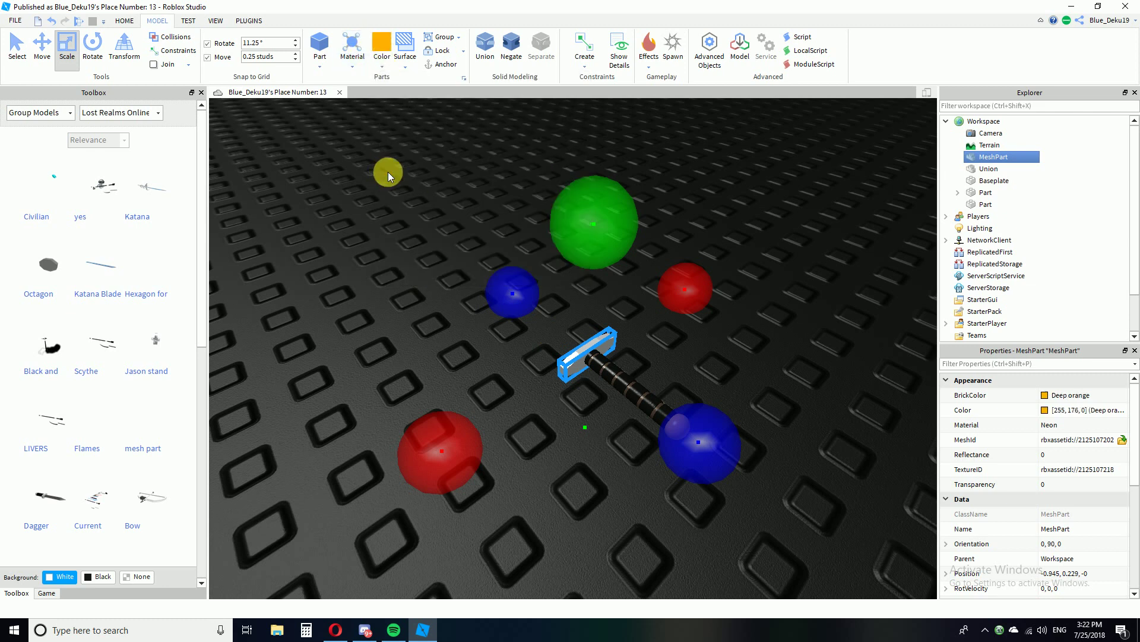
click(352, 66)
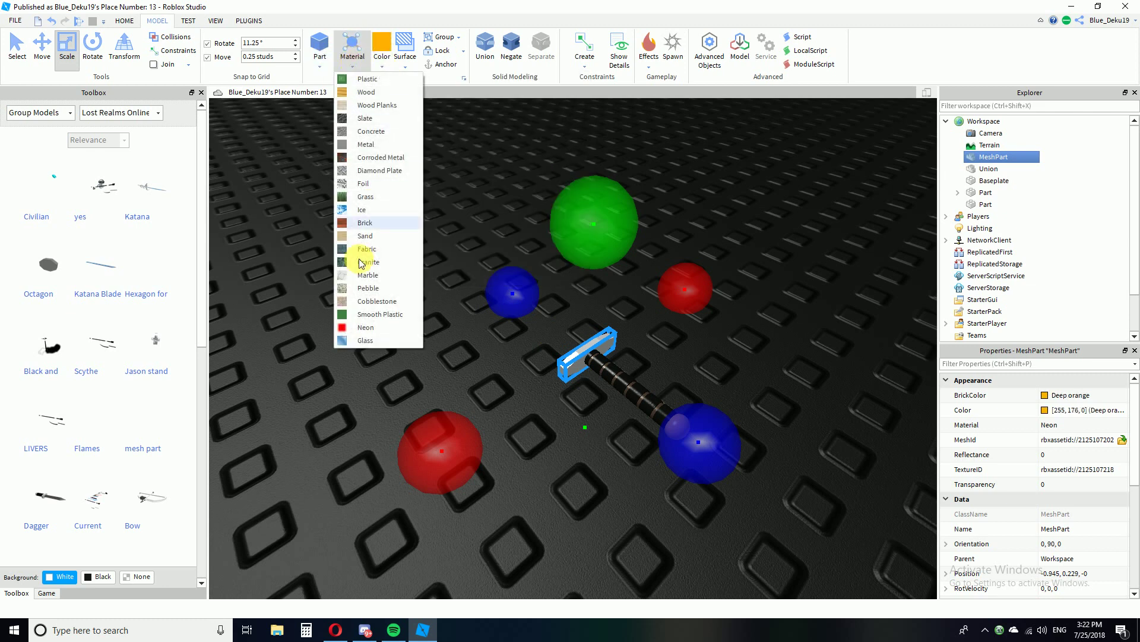
click(371, 147)
Clear the TextureID of the octagon guard mesh.
click(424, 352)
right_drag(424, 353, 514, 387)
click(508, 366)
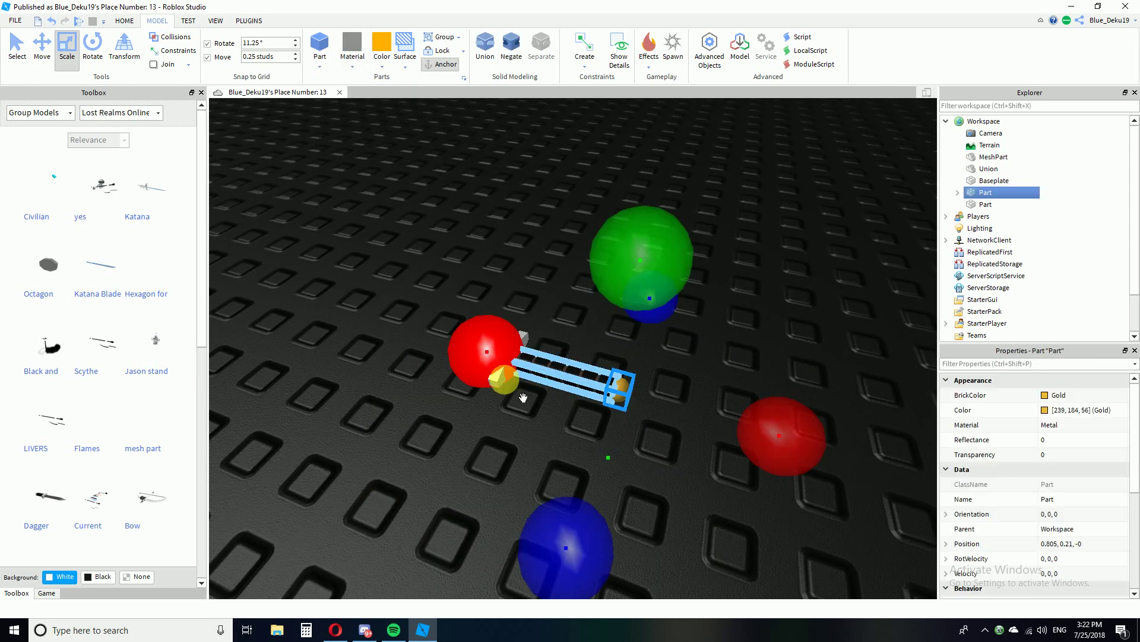
click(1062, 471)
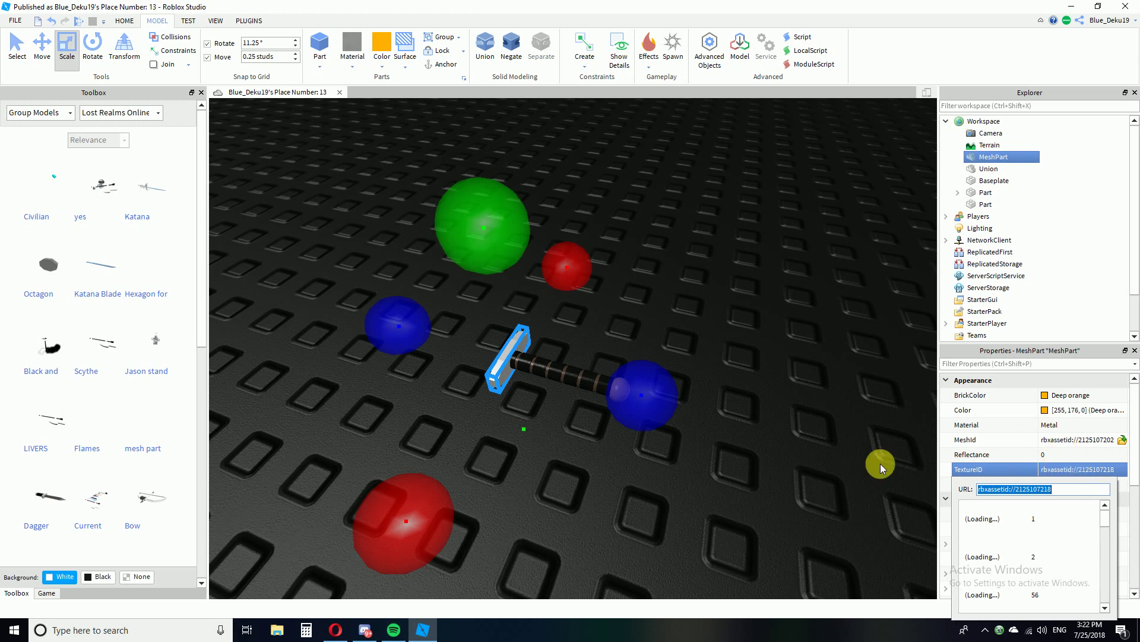
key(BackSpace)
key(Return)
Recolour the octagon guard Gold to match the sphere cap on the handle.
right_drag(862, 424, 694, 453)
click(810, 462)
scroll(694, 454, up, 4)
right_drag(739, 392, 775, 569)
scroll(718, 387, down, 4)
click(771, 395)
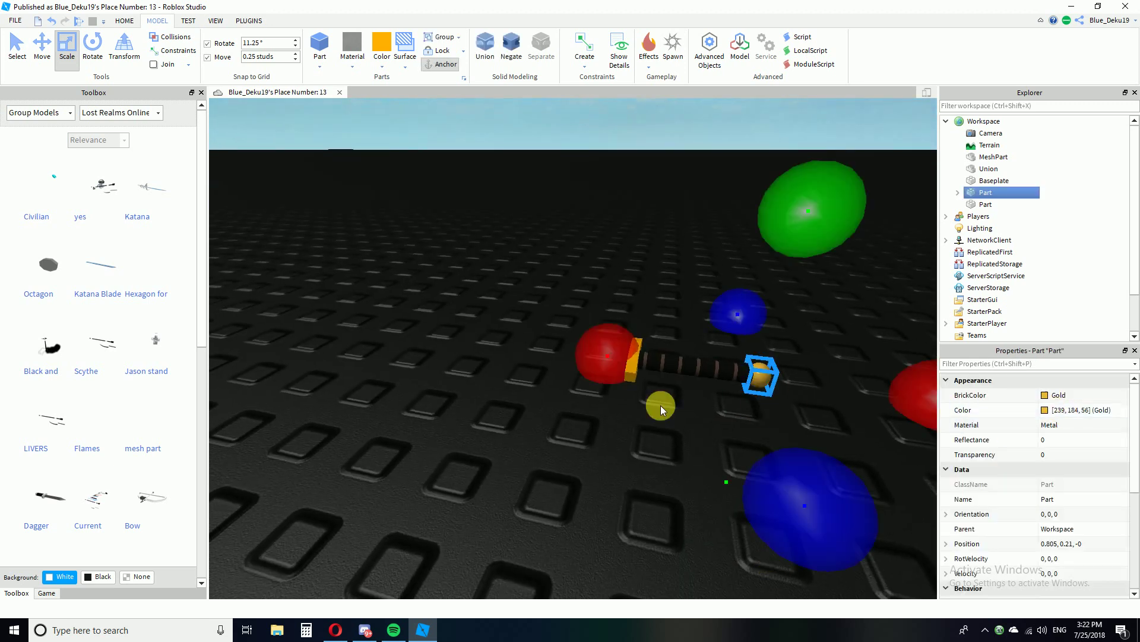
click(635, 364)
click(384, 66)
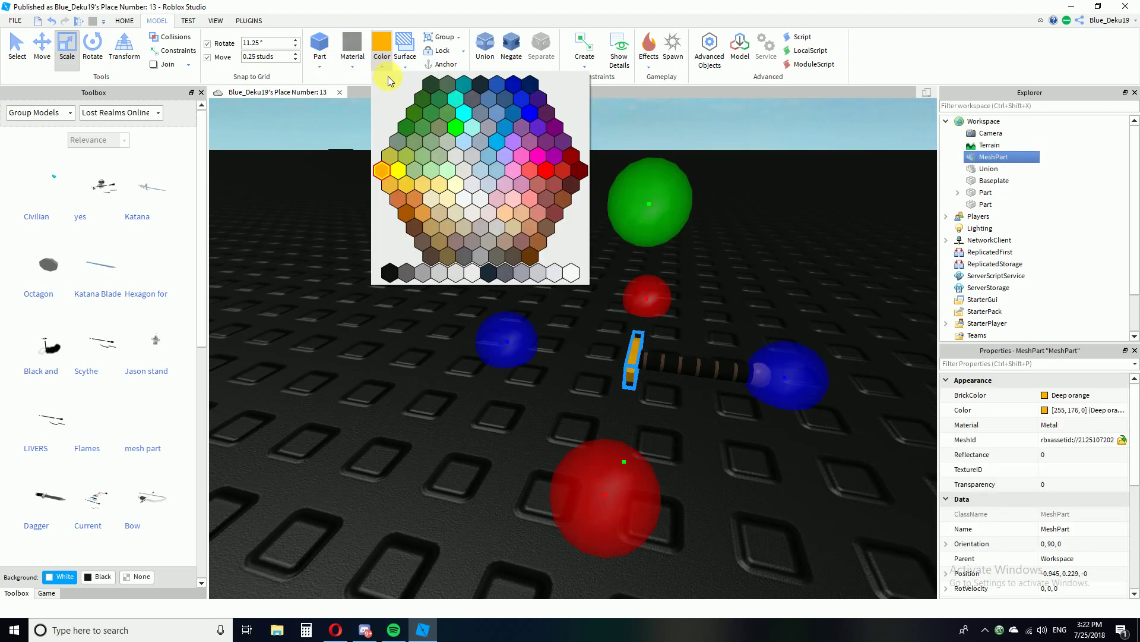
click(391, 185)
click(345, 409)
right_drag(345, 409, 586, 377)
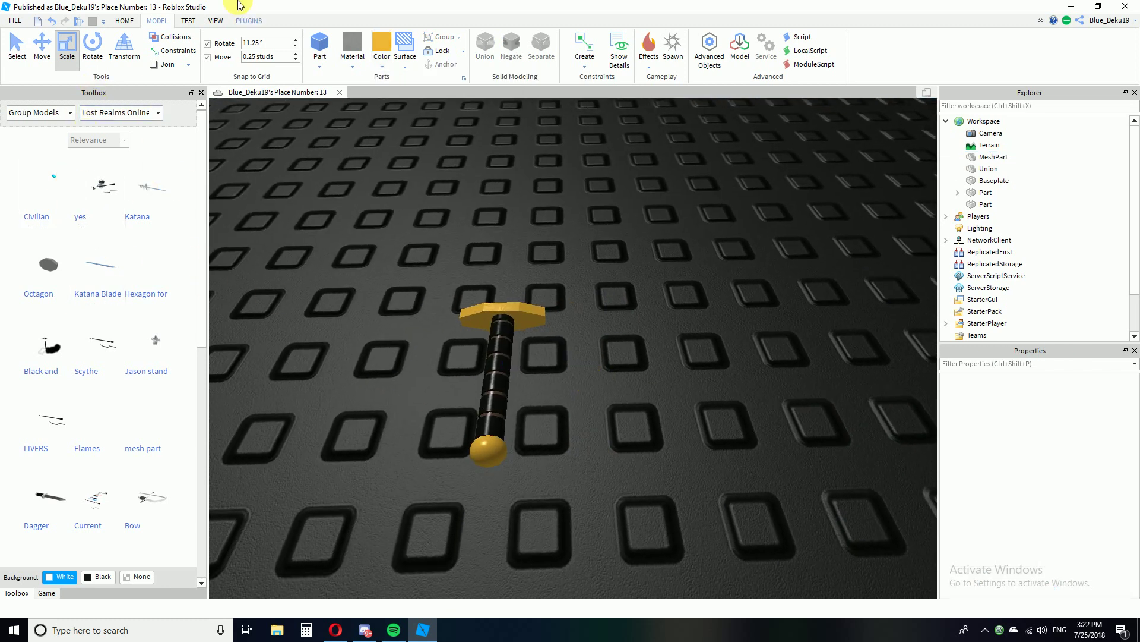
Insert a dummy rig with the Rig Builder and place it beside the handle for size comparison.
click(217, 21)
click(240, 20)
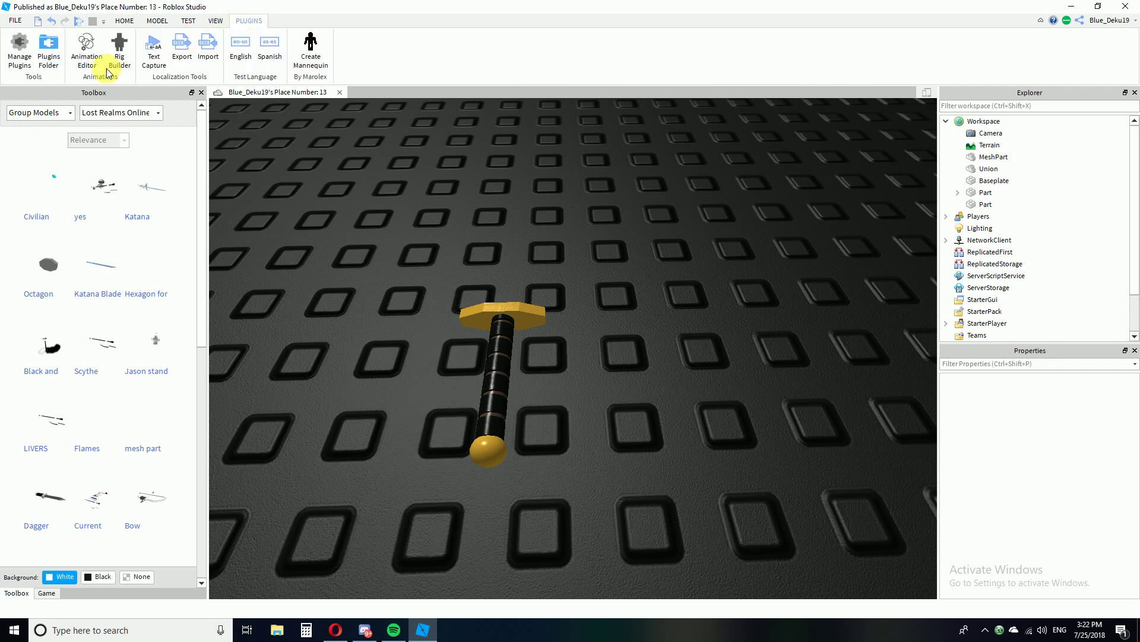
click(119, 51)
click(557, 312)
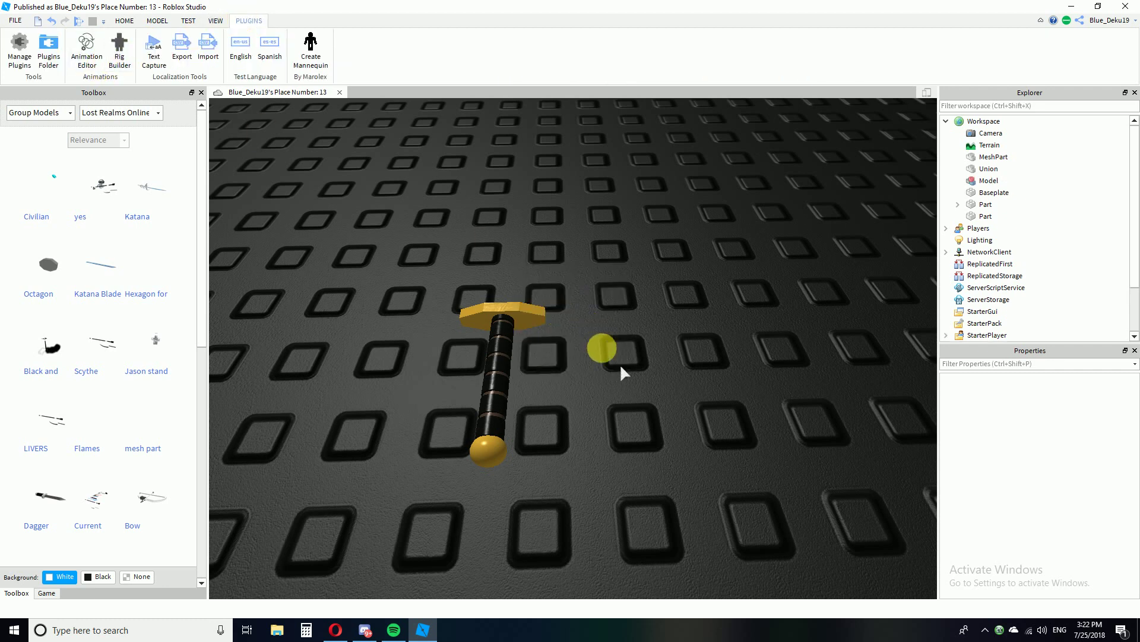
scroll(611, 371, down, 3)
right_drag(608, 373, 582, 361)
click(158, 22)
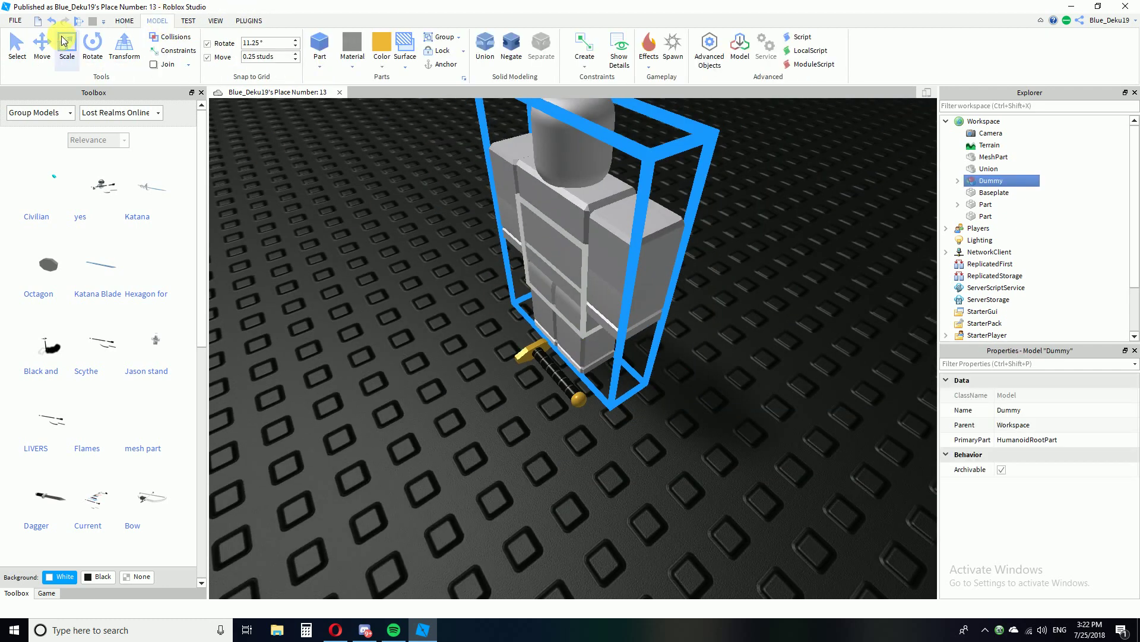
drag(600, 285, 643, 335)
click(689, 402)
right_drag(689, 401, 743, 358)
scroll(735, 365, down, 3)
scroll(742, 358, up, 2)
scroll(742, 357, up, 3)
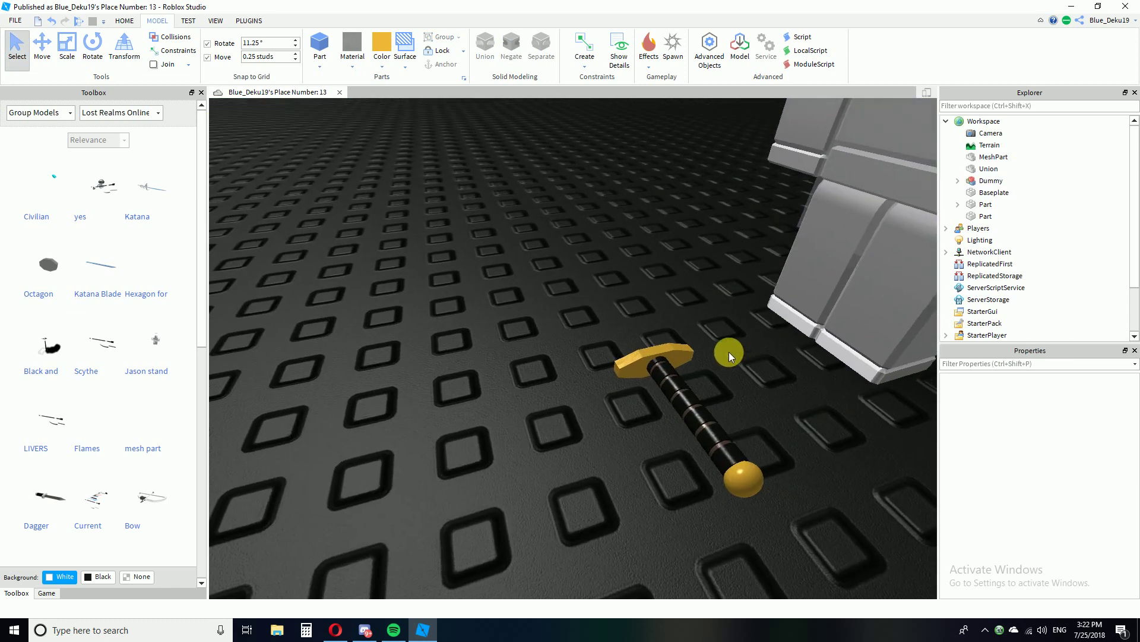
Compare the handle and guard with the dummy's proportions and delete the dummy.
click(674, 349)
click(68, 43)
click(618, 504)
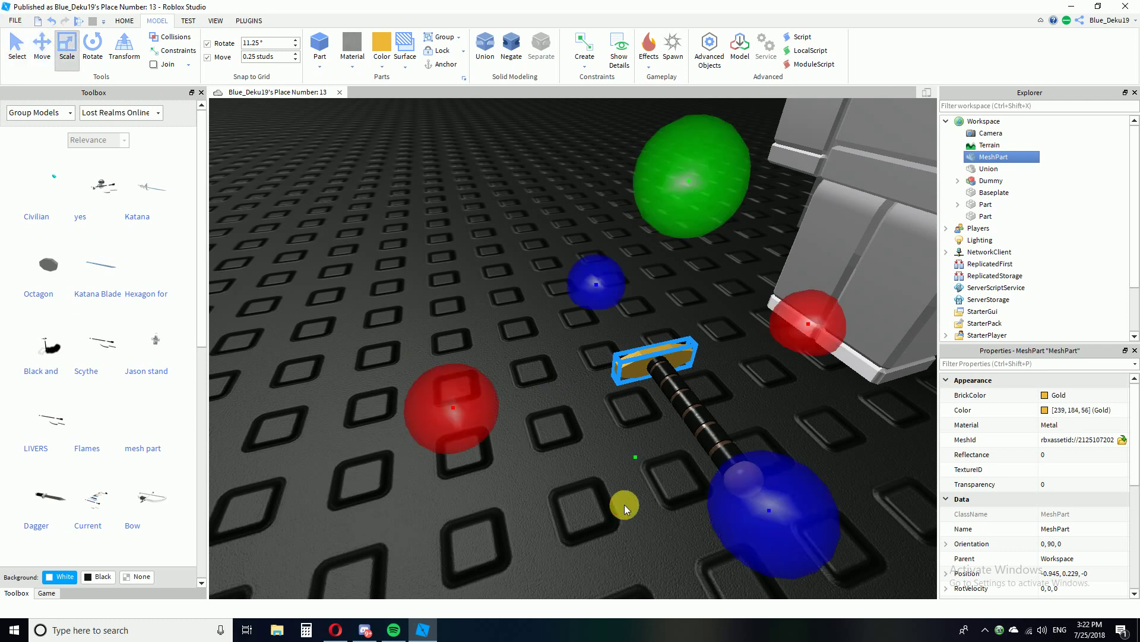
scroll(609, 499, down, 5)
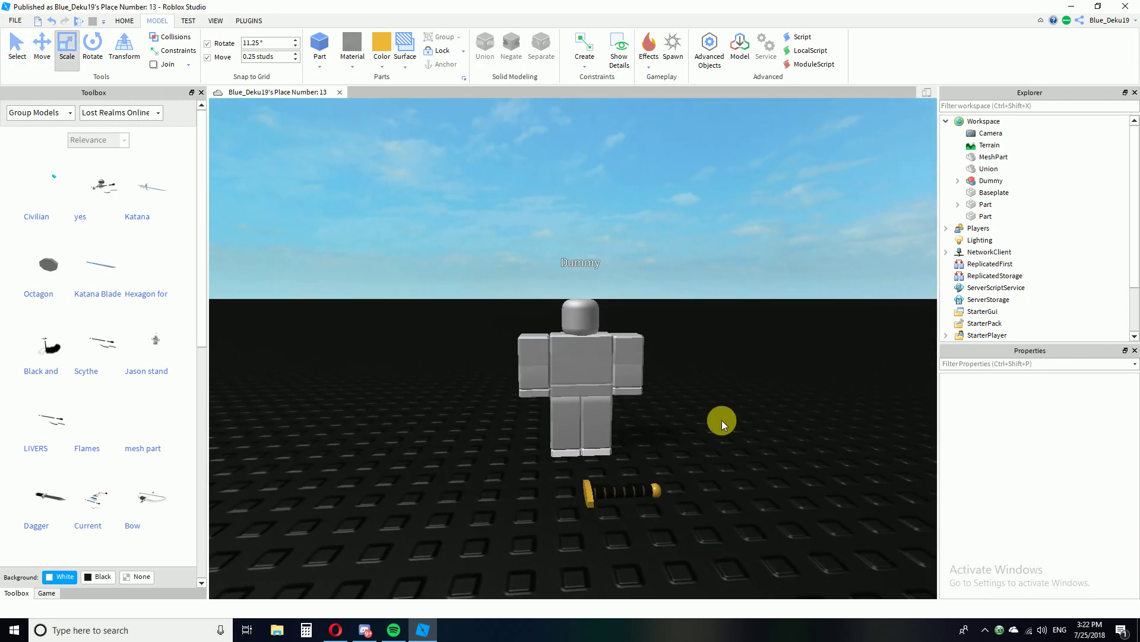
right_drag(721, 419, 729, 397)
scroll(730, 394, up, 3)
scroll(728, 397, down, 3)
click(582, 301)
key(Delete)
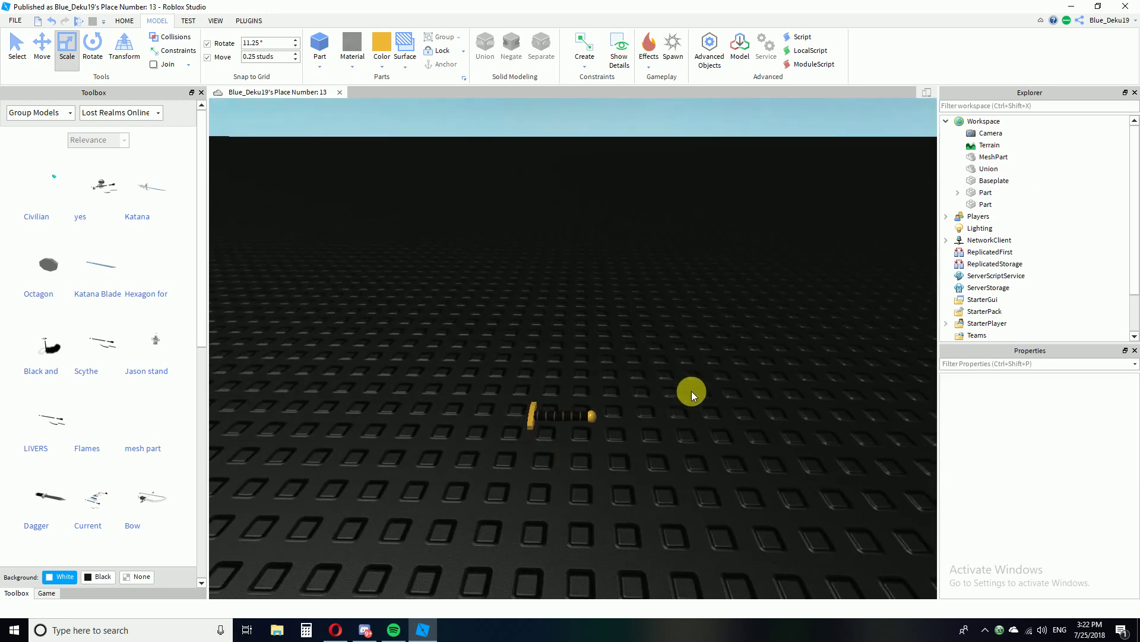
Group all the handle parts into one model and raise it above the baseplate.
scroll(689, 393, up, 3)
click(607, 396)
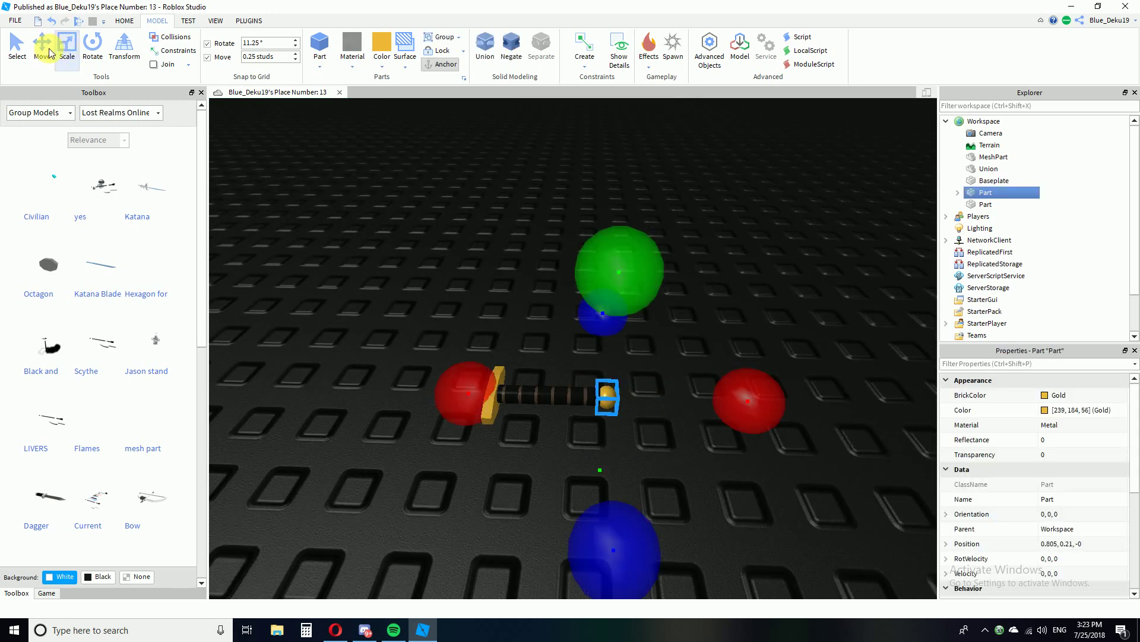
click(49, 50)
click(711, 458)
right_drag(711, 458, 711, 456)
drag(708, 404, 534, 259)
key(ctrl+g)
drag(615, 232, 590, 151)
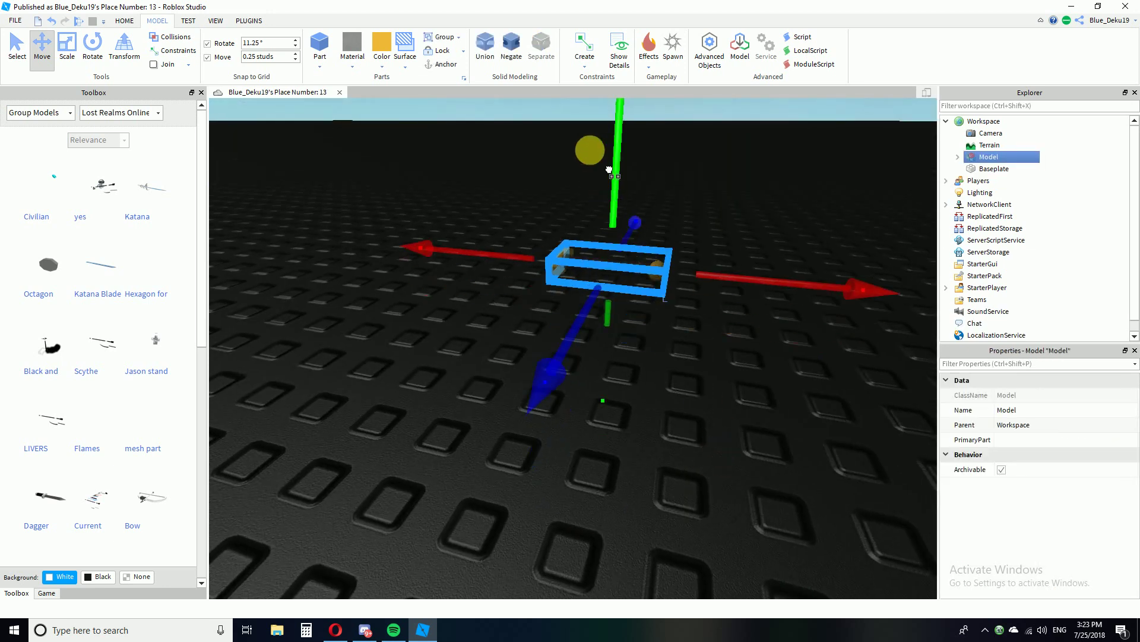
click(685, 417)
right_drag(684, 417, 669, 420)
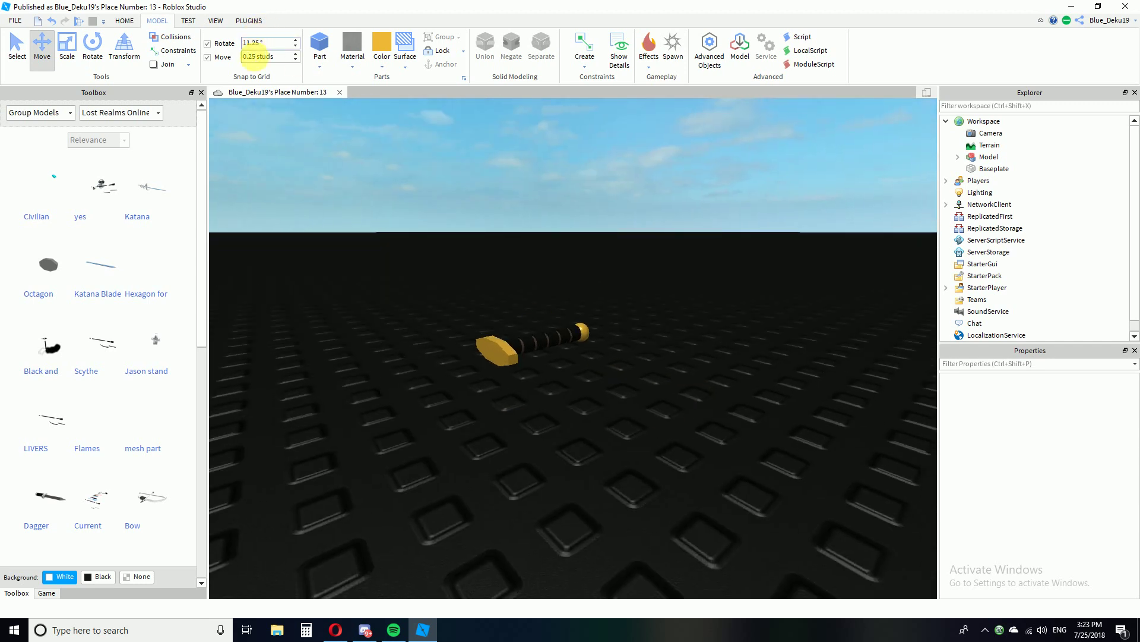
Set the move snapping increment to 0.05 studs and insert a Wedge part in front of the guard.
right_drag(569, 276, 458, 166)
key(a)
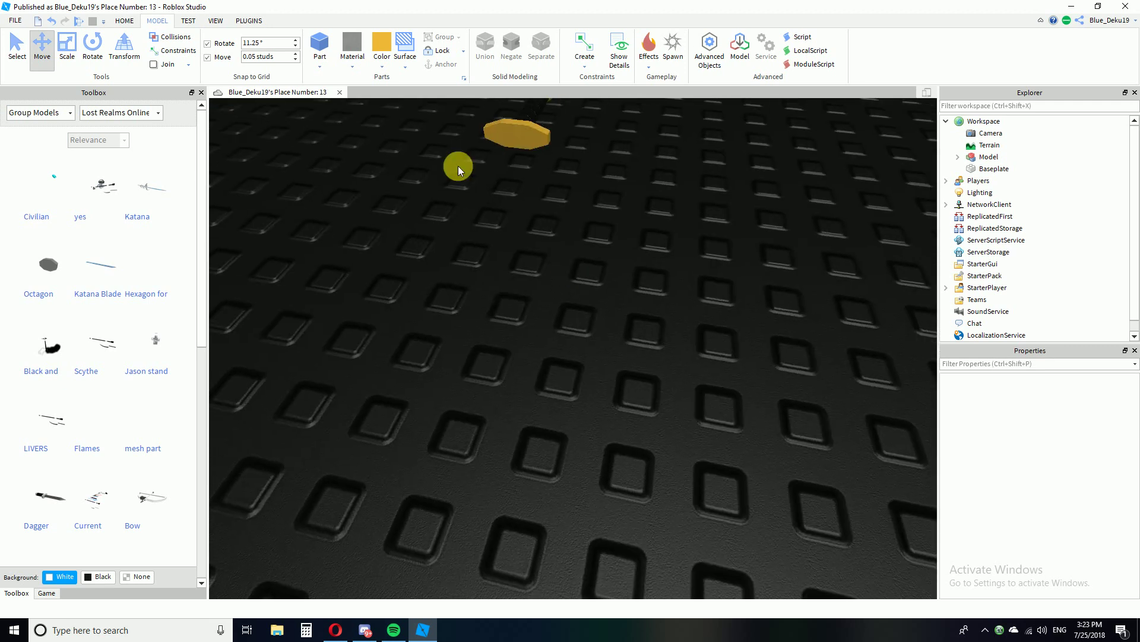
click(358, 72)
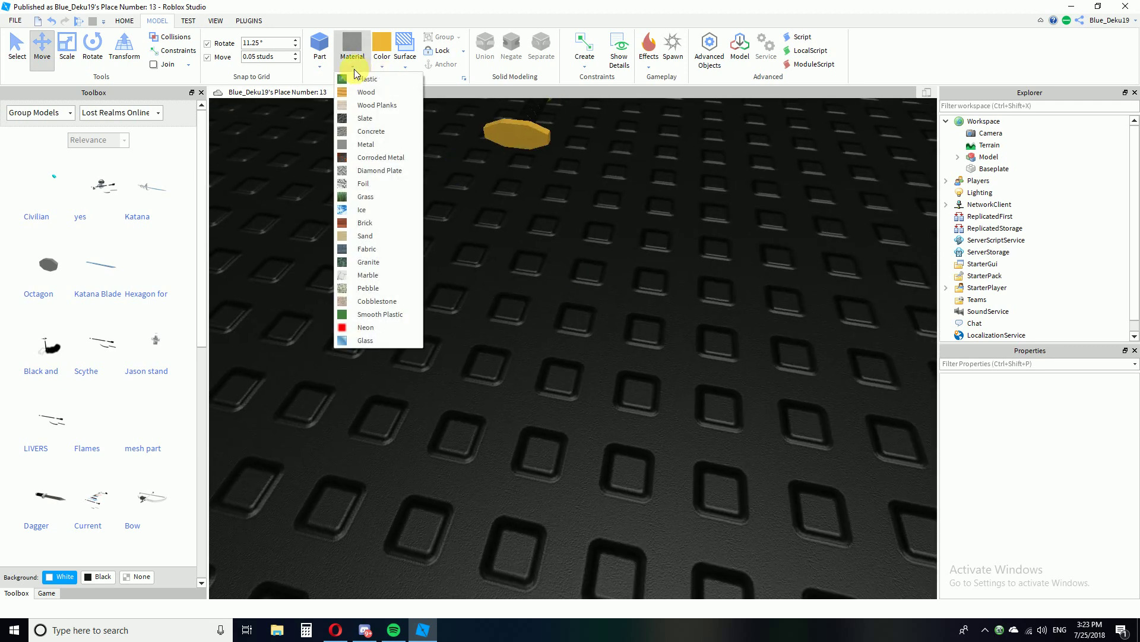
click(354, 69)
click(326, 66)
click(336, 105)
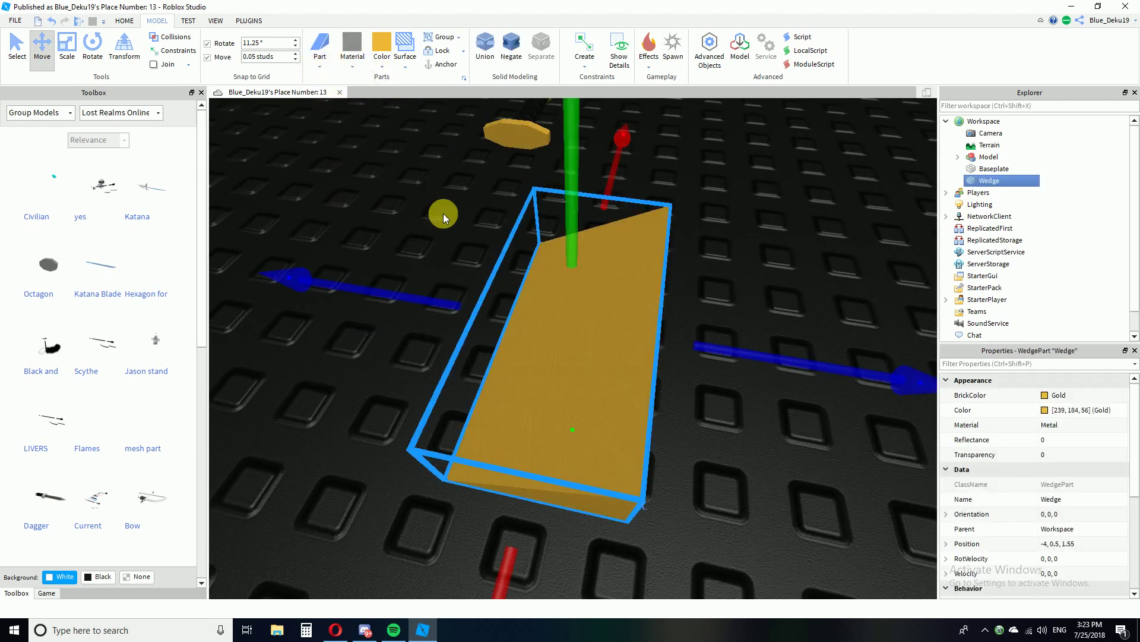
key(f)
Colour the new wedge Medium stone grey.
click(347, 64)
click(350, 64)
click(352, 65)
click(379, 65)
click(380, 66)
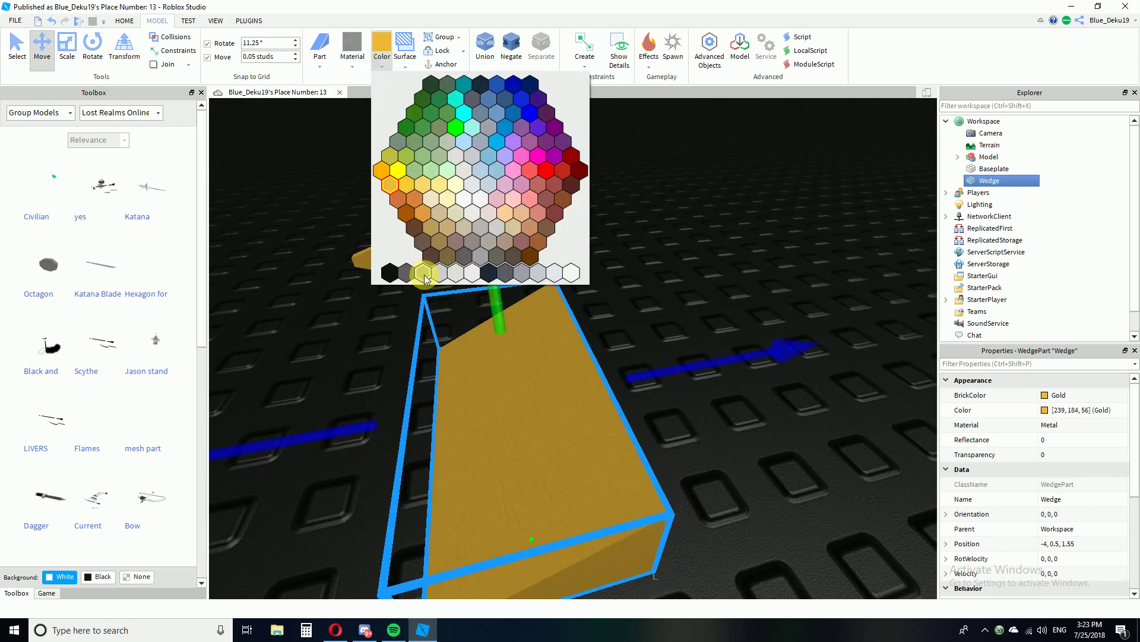
click(424, 275)
Scale the grey wedge down to a tiny piece along its height, width and length.
right_drag(607, 323, 496, 322)
click(69, 48)
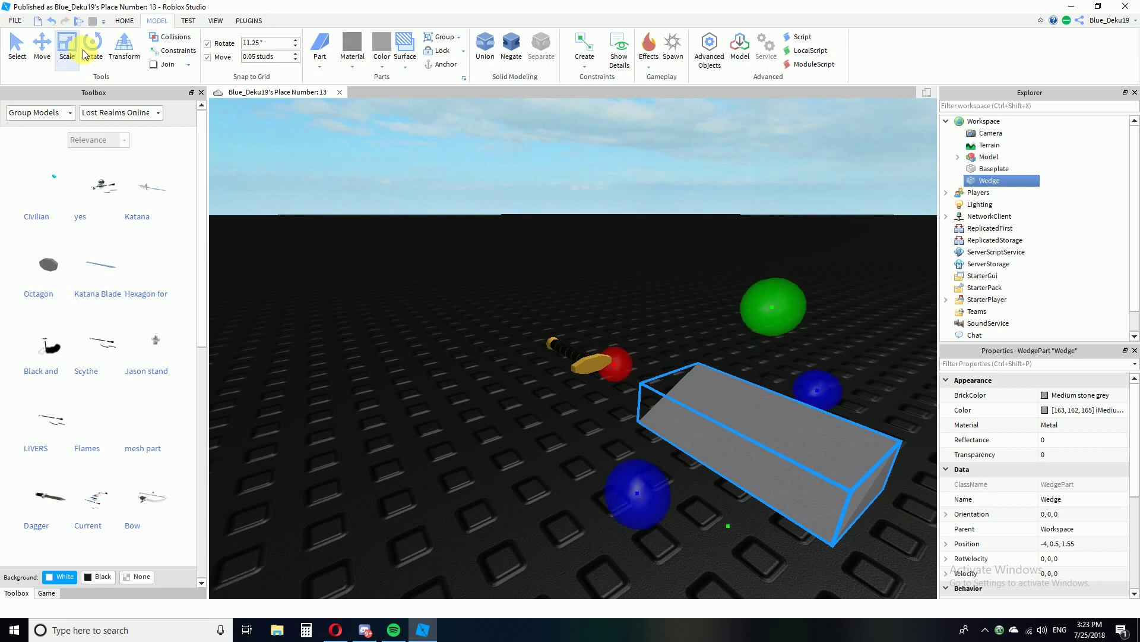
right_drag(617, 221, 620, 233)
drag(578, 322, 632, 502)
right_drag(653, 464, 684, 426)
drag(717, 352, 576, 392)
right_drag(576, 392, 534, 416)
drag(728, 410, 490, 532)
right_drag(629, 363, 639, 348)
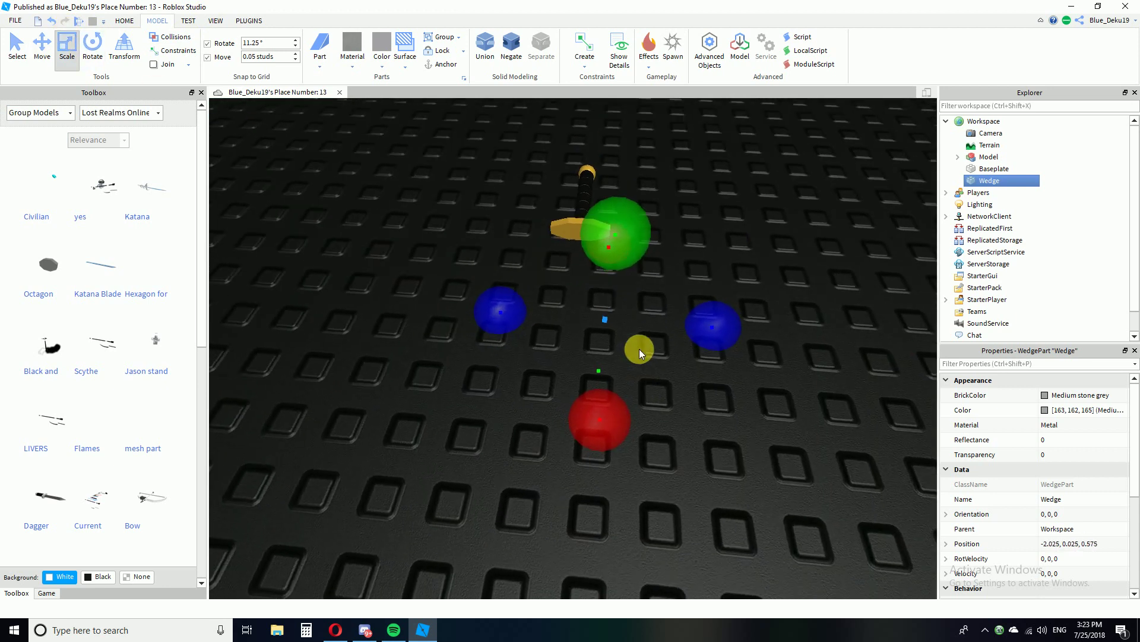
Move the tiny wedge across the baseplate to position -1.425, 0.025, -0.325 near the guard.
scroll(644, 357, up, 4)
click(633, 369)
drag(527, 147, 502, 108)
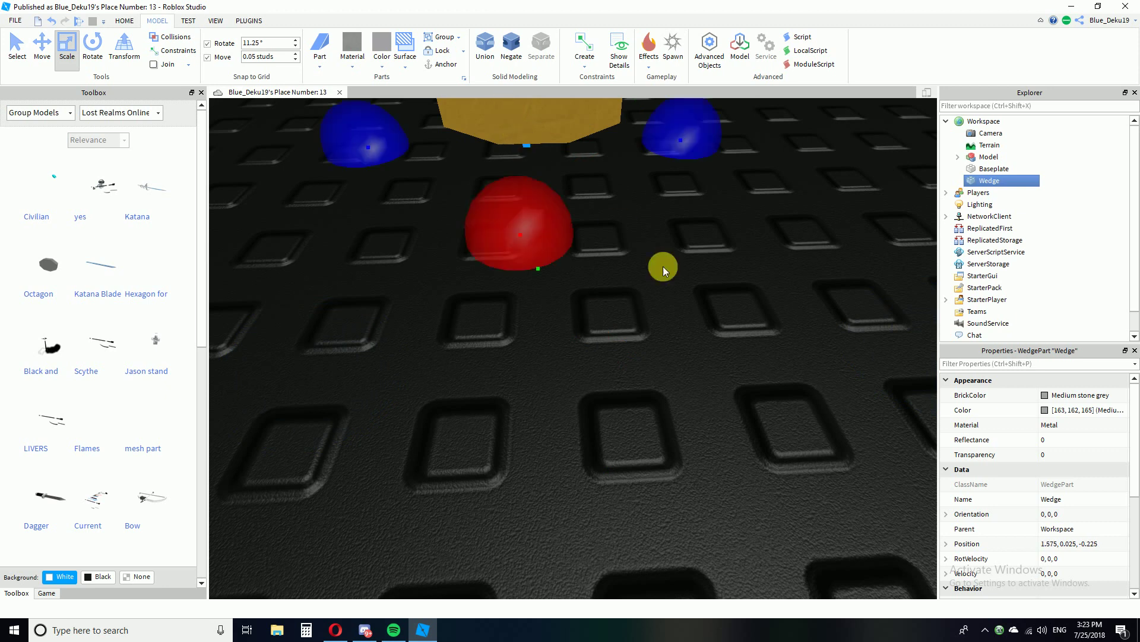
right_drag(663, 266, 661, 262)
drag(633, 307, 588, 360)
right_drag(707, 343, 706, 339)
drag(805, 281, 725, 196)
drag(626, 308, 614, 344)
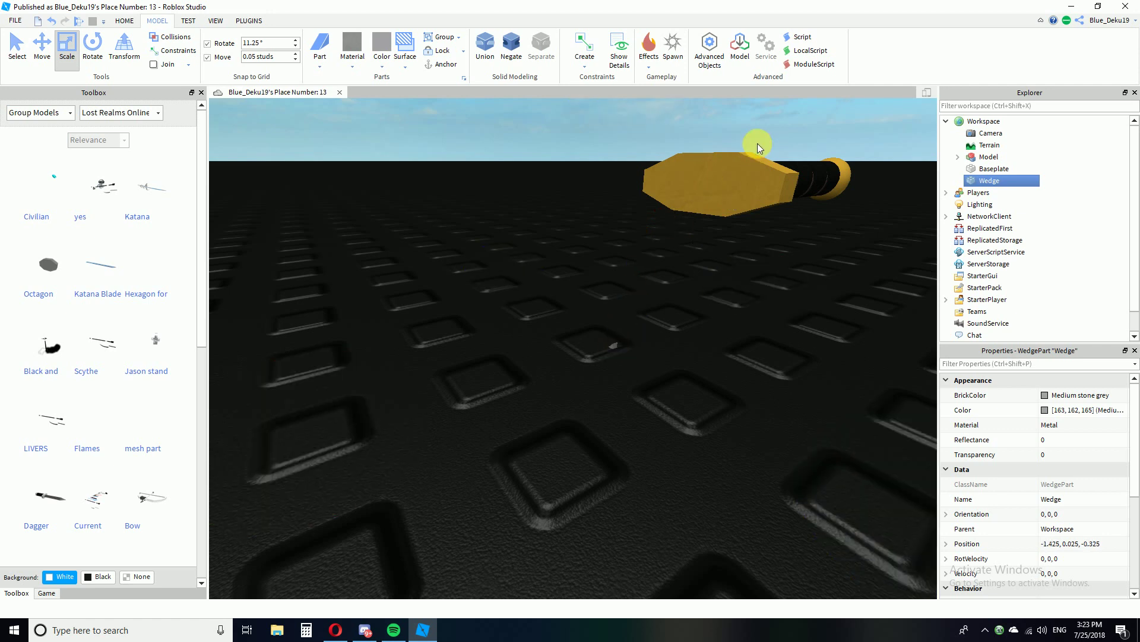
Ungroup the handle model and move the tiny wedge in front of the guard at position -1.625, 0.025, 0.125.
click(754, 170)
key(ctrl+u)
click(660, 346)
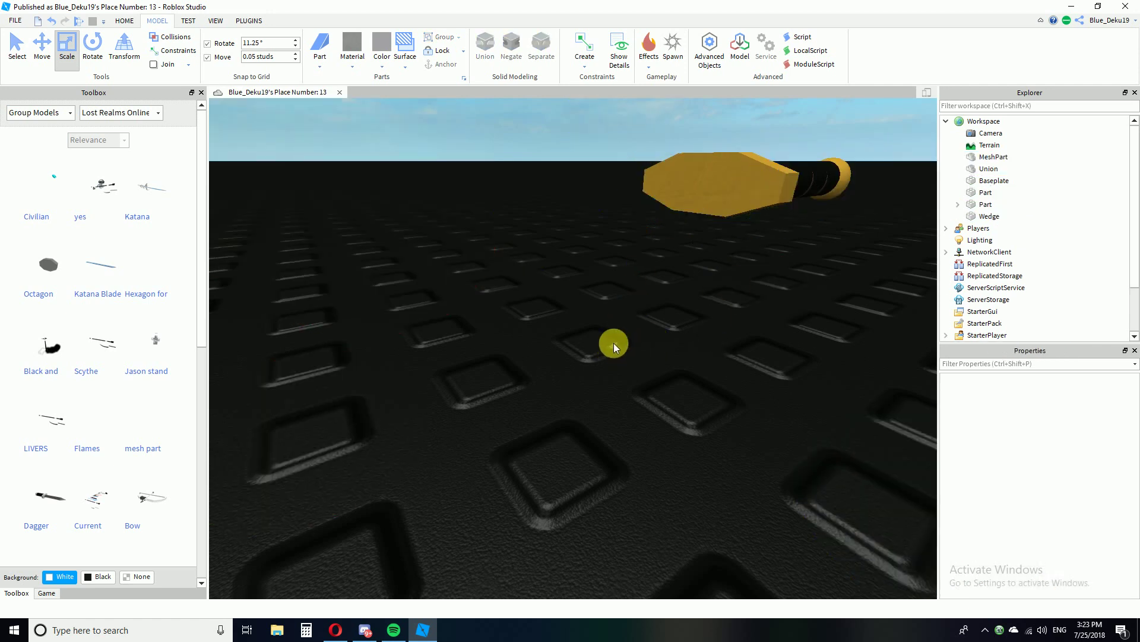
click(721, 191)
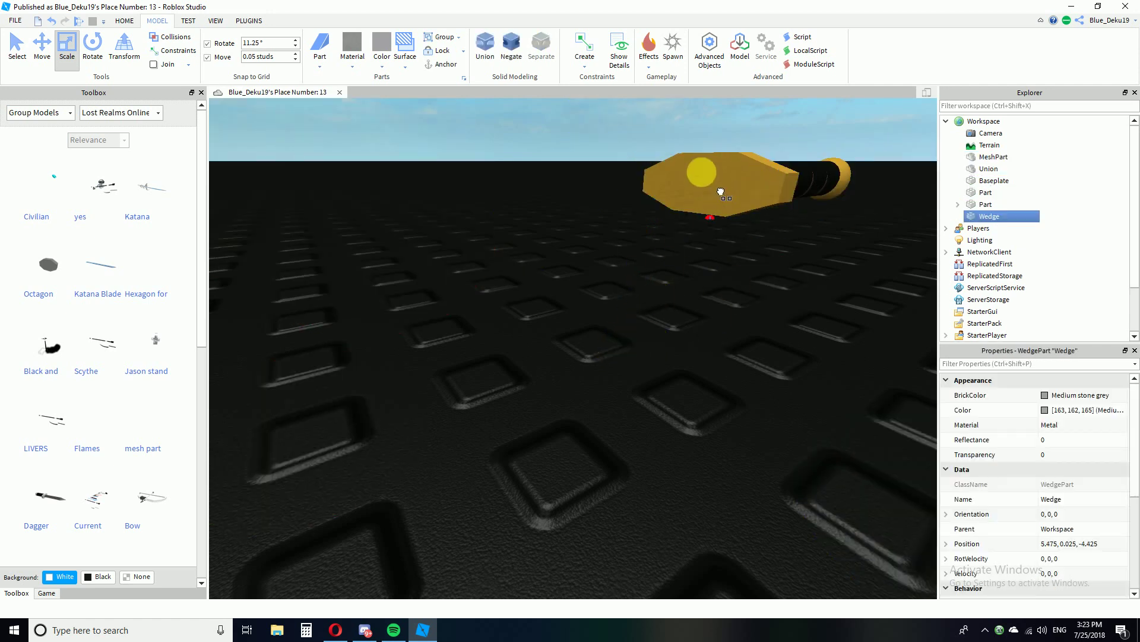
drag(632, 379, 637, 378)
right_drag(636, 378, 717, 350)
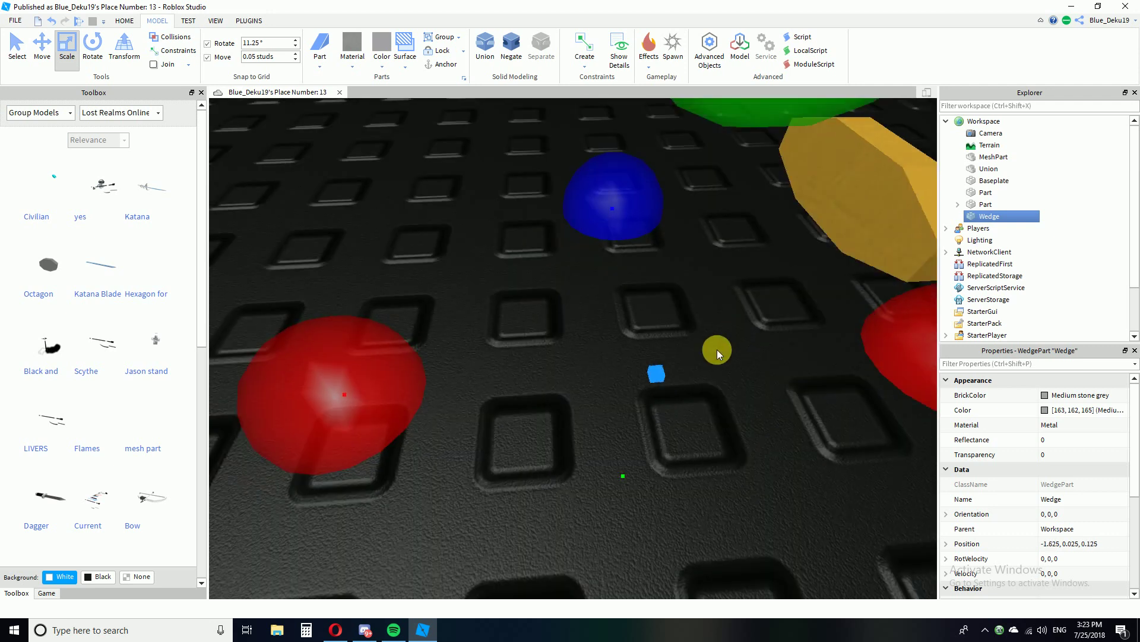
scroll(676, 396, down, 5)
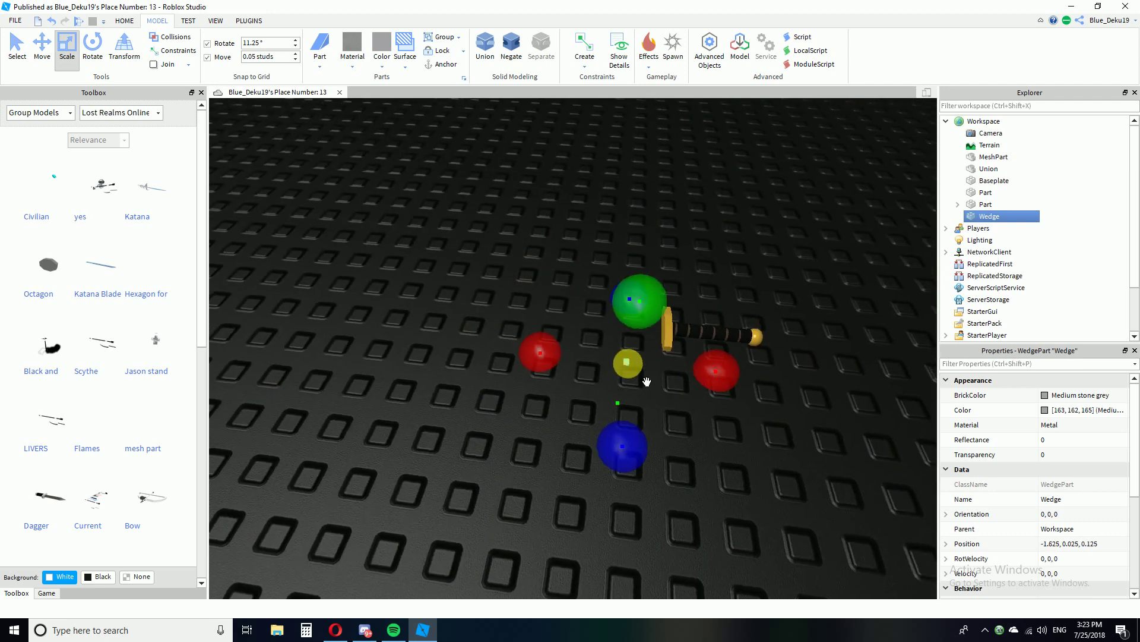
Shift the tiny wedge along the baseplate beside the guard to position -1.225, 0.025, -0.175.
mouse_move(628, 363)
mouse_down()
mouse_move(679, 305)
mouse_move(640, 360)
mouse_up()
click(624, 362)
drag(626, 361, 651, 357)
right_drag(651, 357, 646, 354)
scroll(646, 355, up, 3)
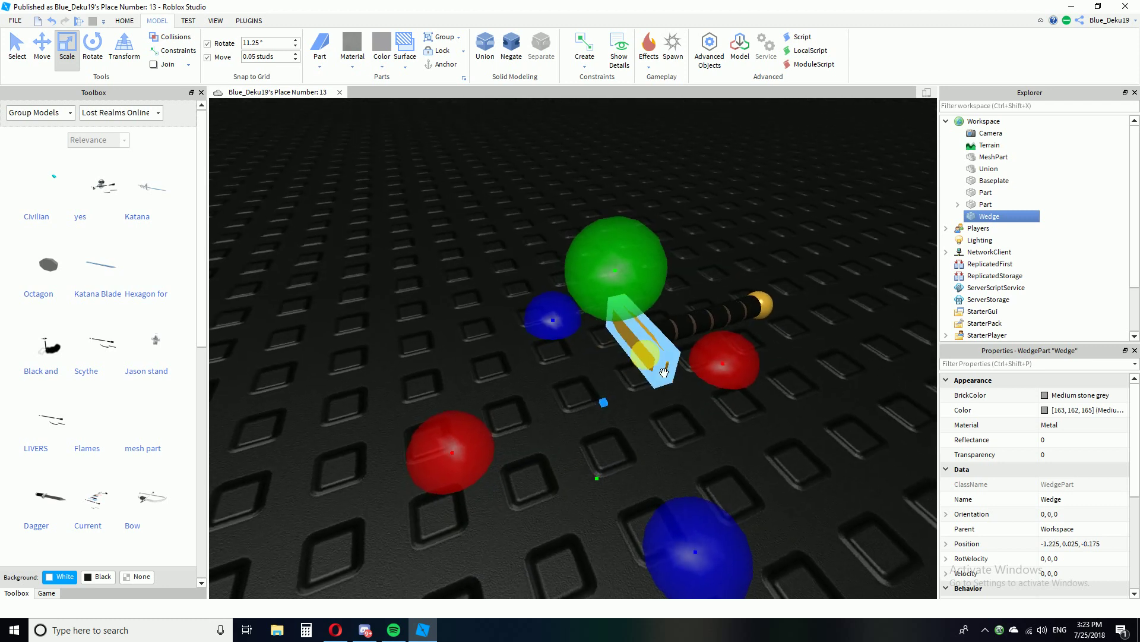
Raise the tiny wedge off the baseplate to a height of 1.375.
click(36, 53)
right_drag(345, 173, 443, 180)
drag(503, 237, 529, 112)
drag(492, 207, 483, 127)
scroll(532, 195, up, 4)
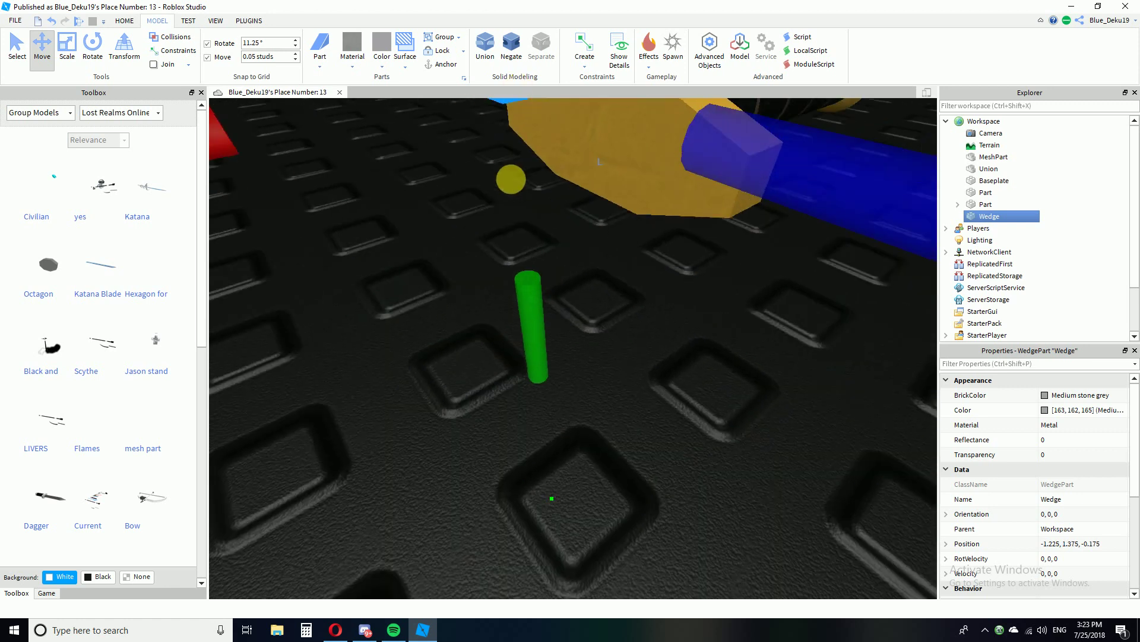
Move the raised wedge in front of the guard's face to position -1.075, 1.375, -0.025.
right_drag(531, 198, 686, 241)
scroll(686, 241, down, 4)
drag(751, 258, 758, 258)
right_drag(557, 409, 552, 415)
click(553, 414)
click(472, 234)
right_drag(604, 254, 764, 239)
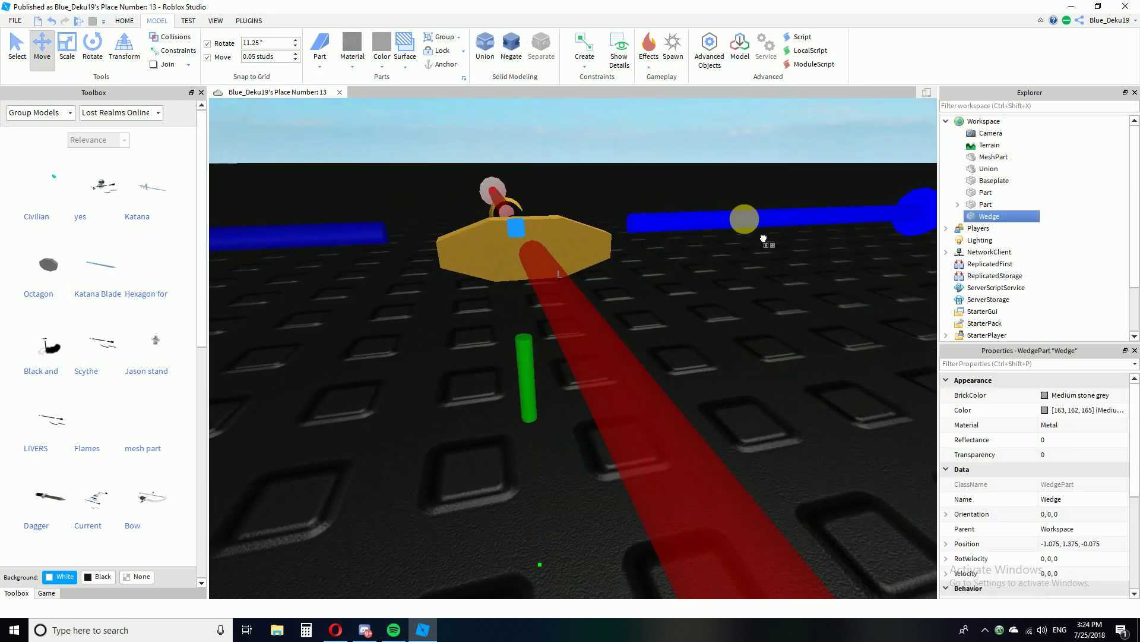
drag(748, 217, 755, 219)
right_drag(756, 273, 758, 282)
scroll(759, 282, down, 3)
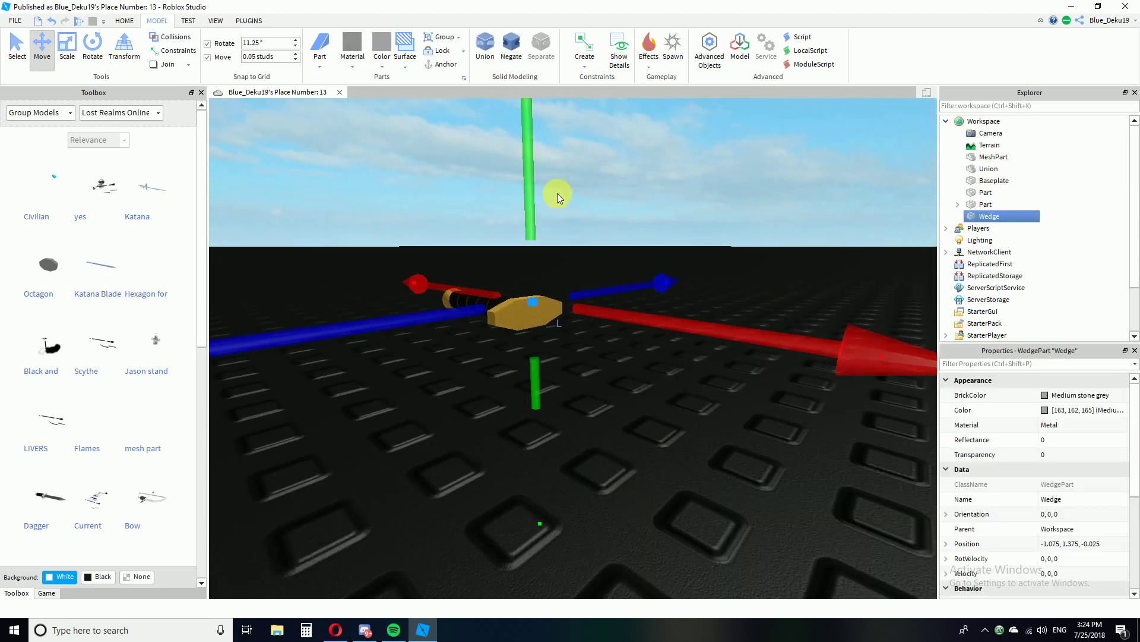
Lower the wedge on the guard's face to position -1.075, 1.275, -0.025.
drag(542, 209, 540, 207)
click(600, 182)
right_drag(600, 183, 603, 183)
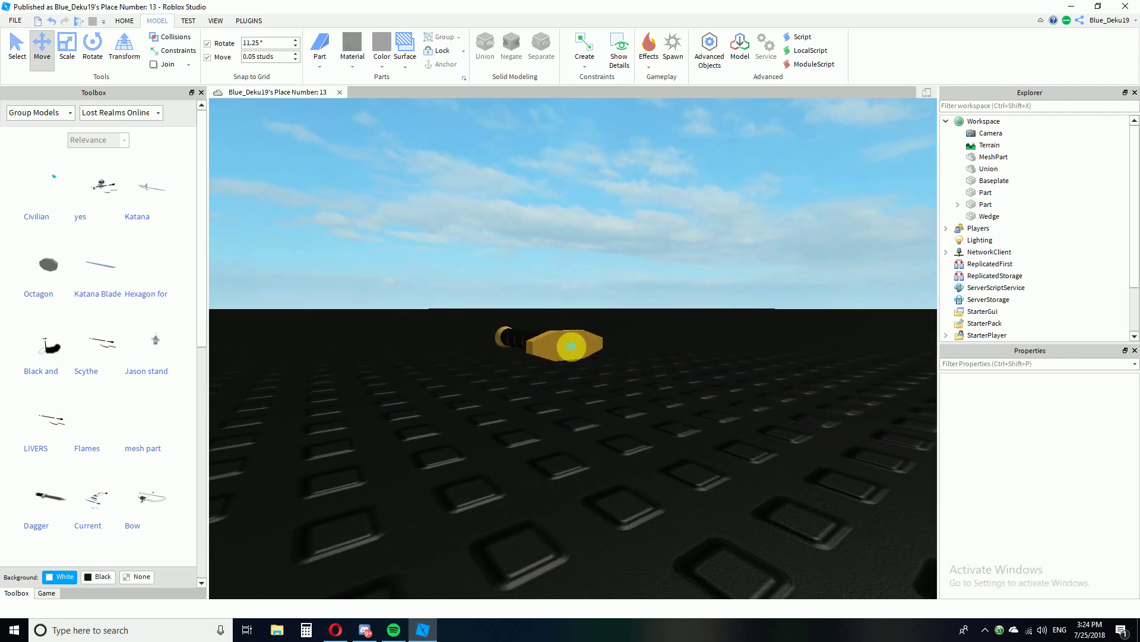
click(570, 346)
drag(564, 253, 568, 247)
click(729, 237)
scroll(729, 236, up, 3)
right_drag(729, 236, 769, 256)
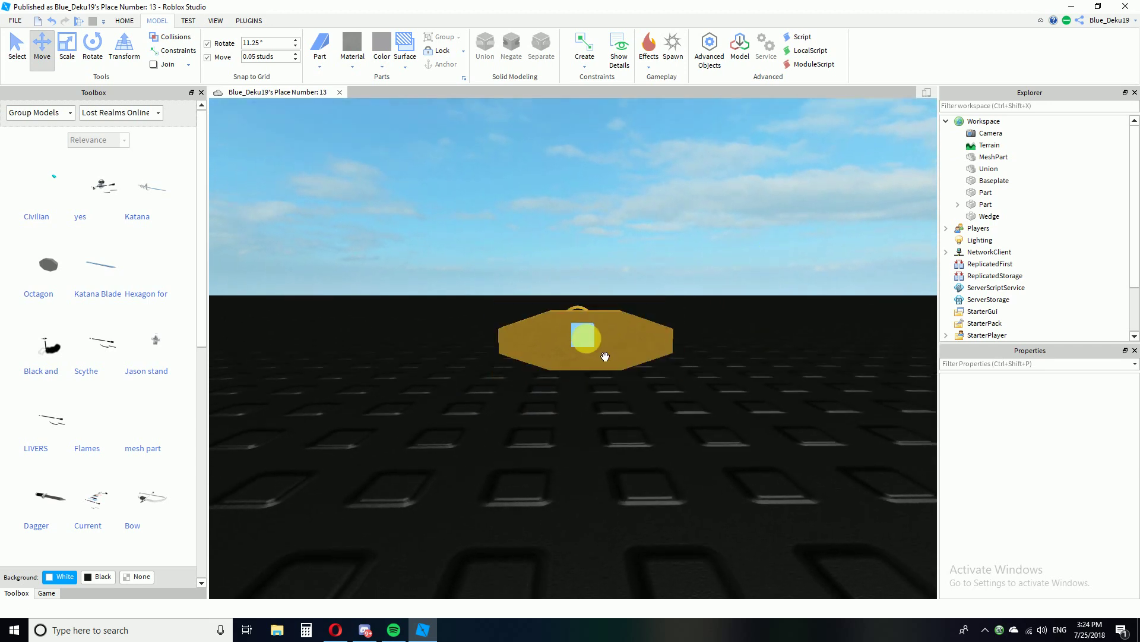
Scale the wedge sideways across one half of the guard's face so it is centred at -1.075, 1.275, -0.2.
click(585, 336)
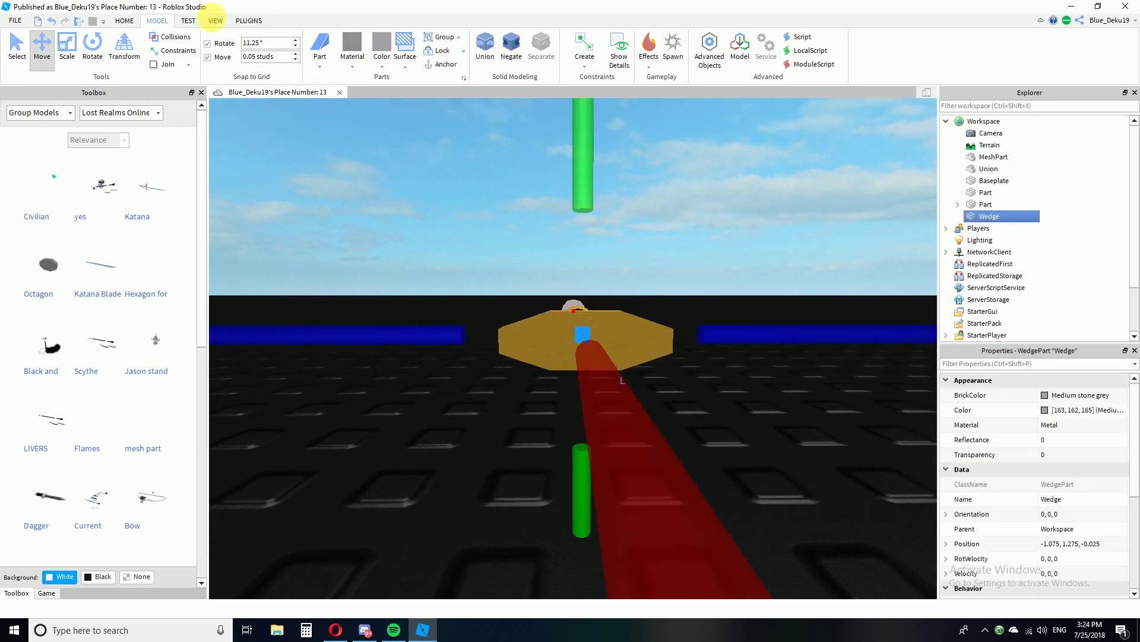
click(62, 55)
scroll(501, 364, down, 4)
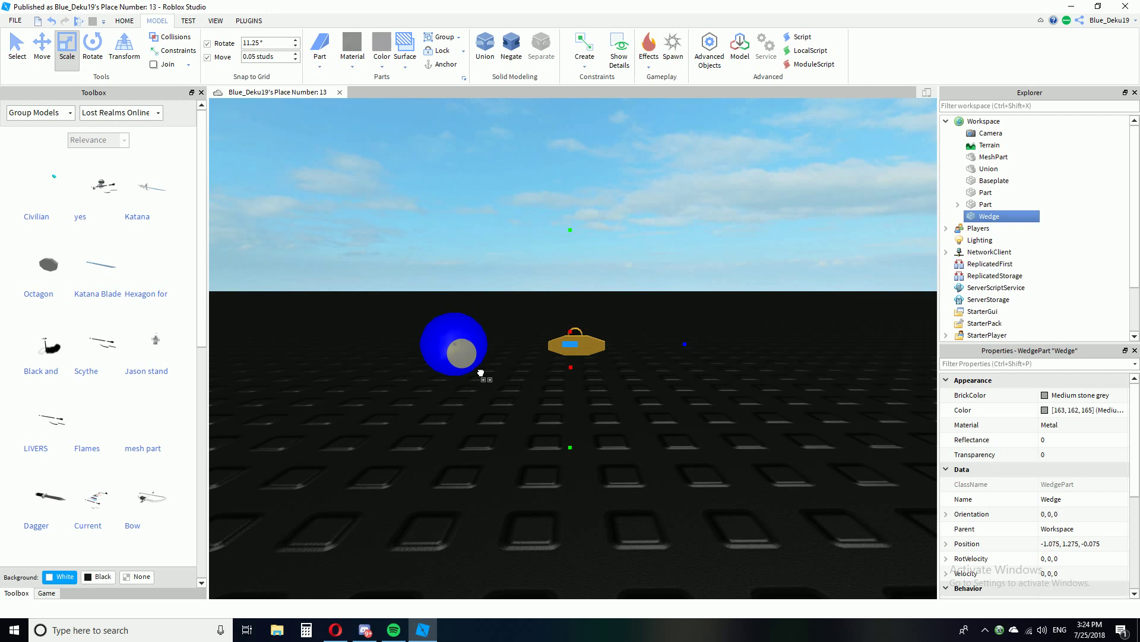
click(475, 409)
scroll(475, 409, up, 3)
right_drag(475, 409, 475, 409)
right_drag(638, 409, 722, 469)
click(605, 358)
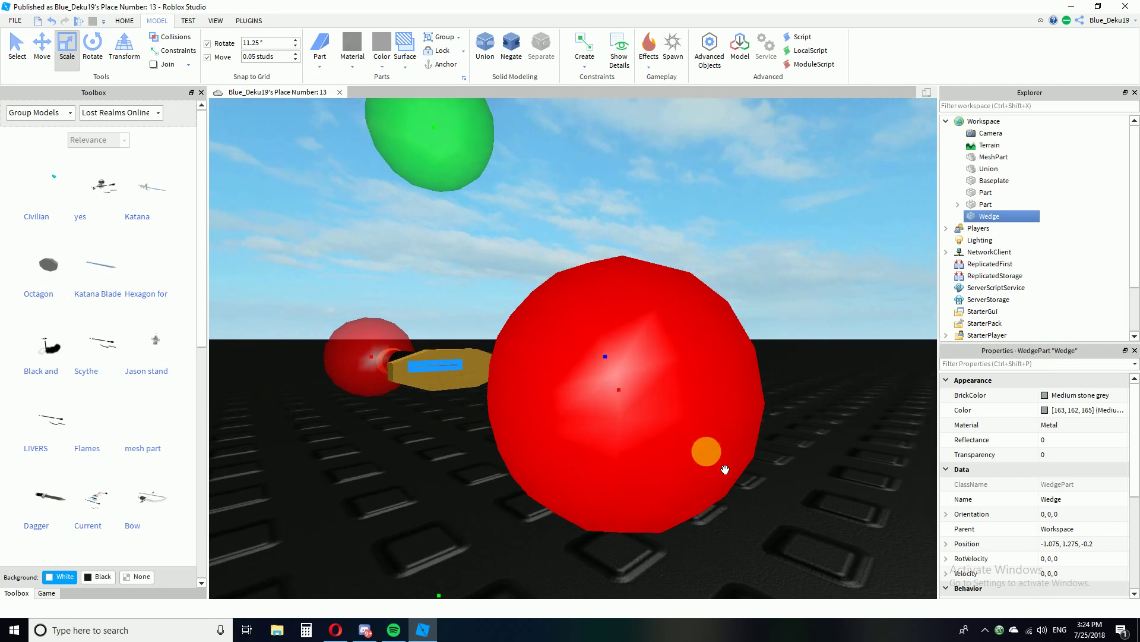
Examine the widened wedge's shape and fit on the guard's face from several angles.
right_drag(538, 555, 539, 555)
scroll(539, 555, down, 3)
drag(492, 491, 492, 489)
click(532, 462)
scroll(532, 462, up, 3)
right_drag(532, 462, 523, 427)
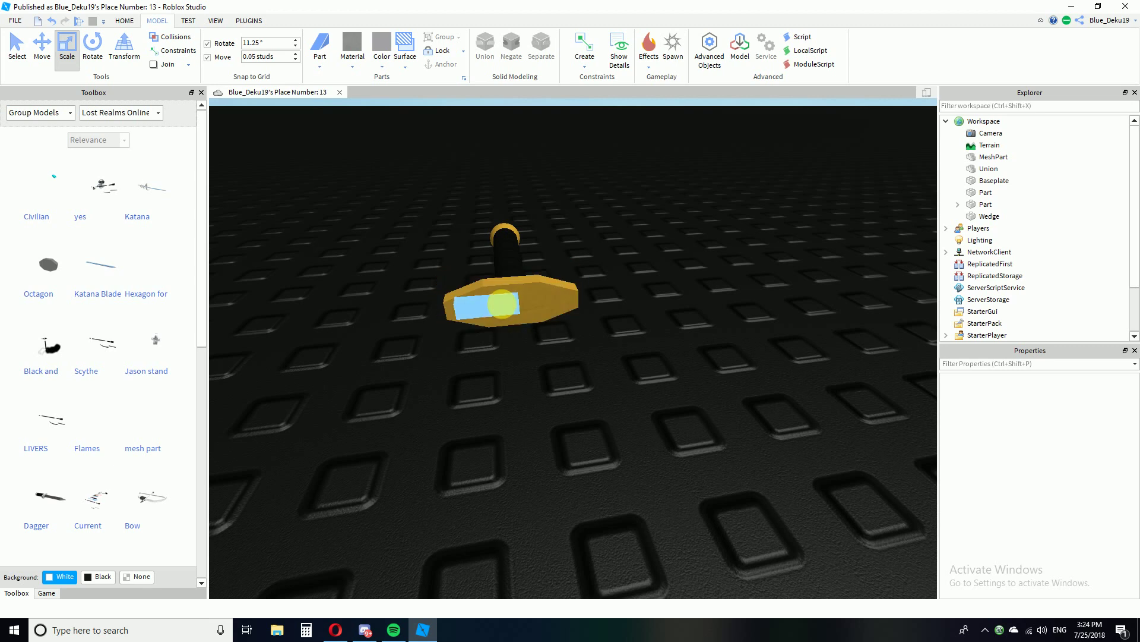
click(501, 305)
click(643, 425)
right_drag(621, 390, 611, 377)
click(532, 326)
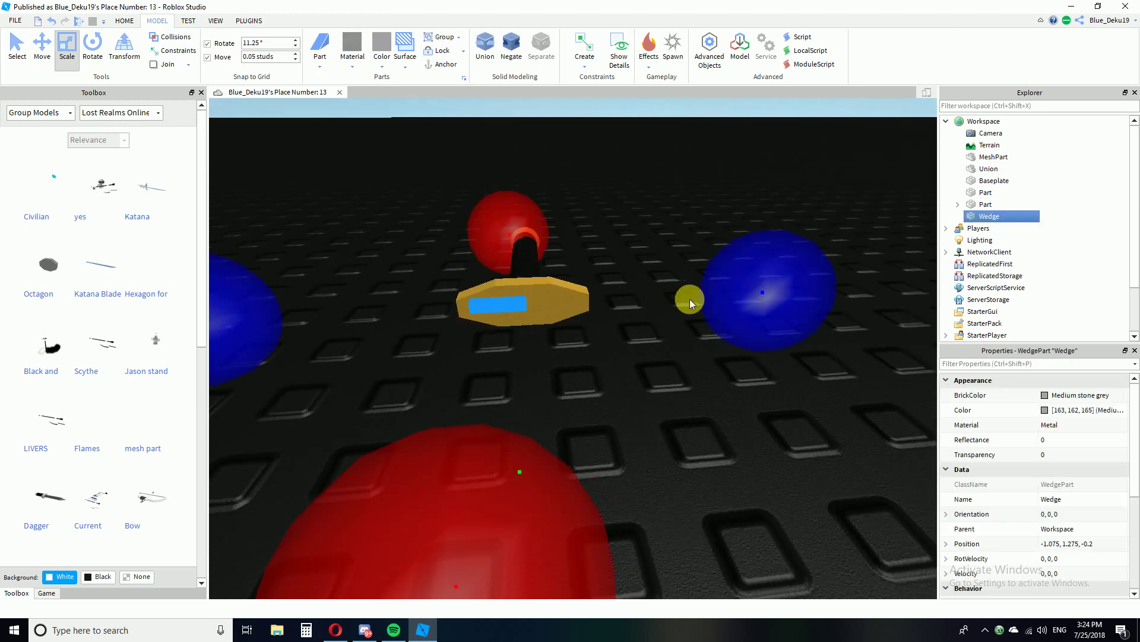
click(687, 387)
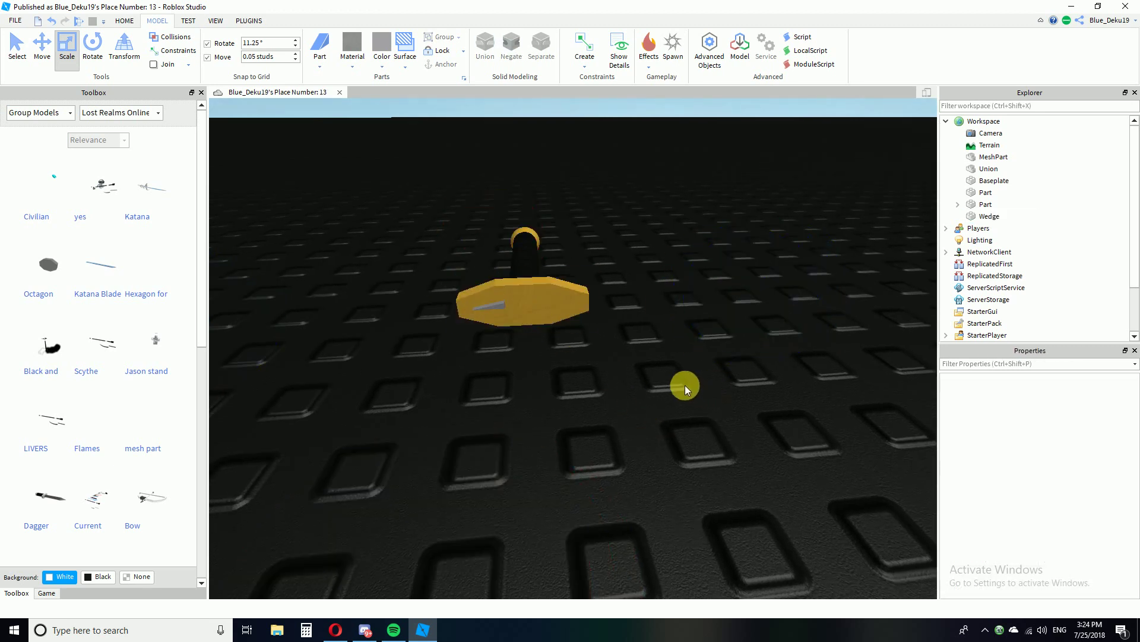
Insert a block part and scale it down to a tiny cube along its height, width and length.
right_drag(687, 387, 441, 111)
click(334, 77)
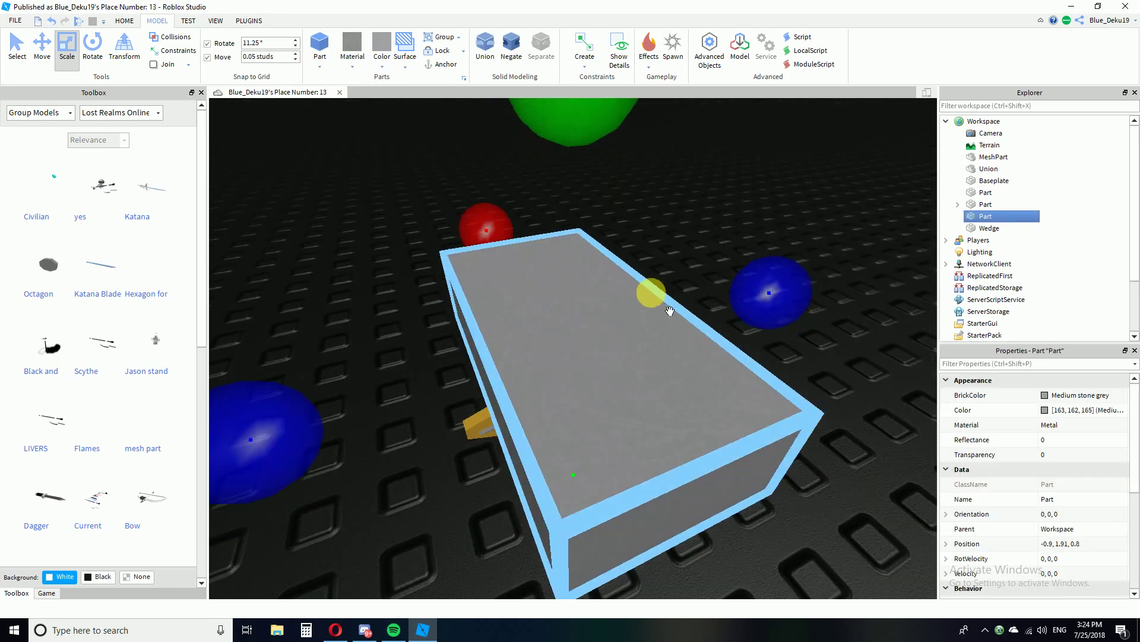
right_drag(654, 291, 628, 199)
drag(547, 146, 454, 407)
drag(462, 319, 625, 487)
right_drag(625, 487, 740, 461)
drag(786, 553, 520, 472)
right_drag(520, 472, 539, 423)
scroll(539, 423, up, 5)
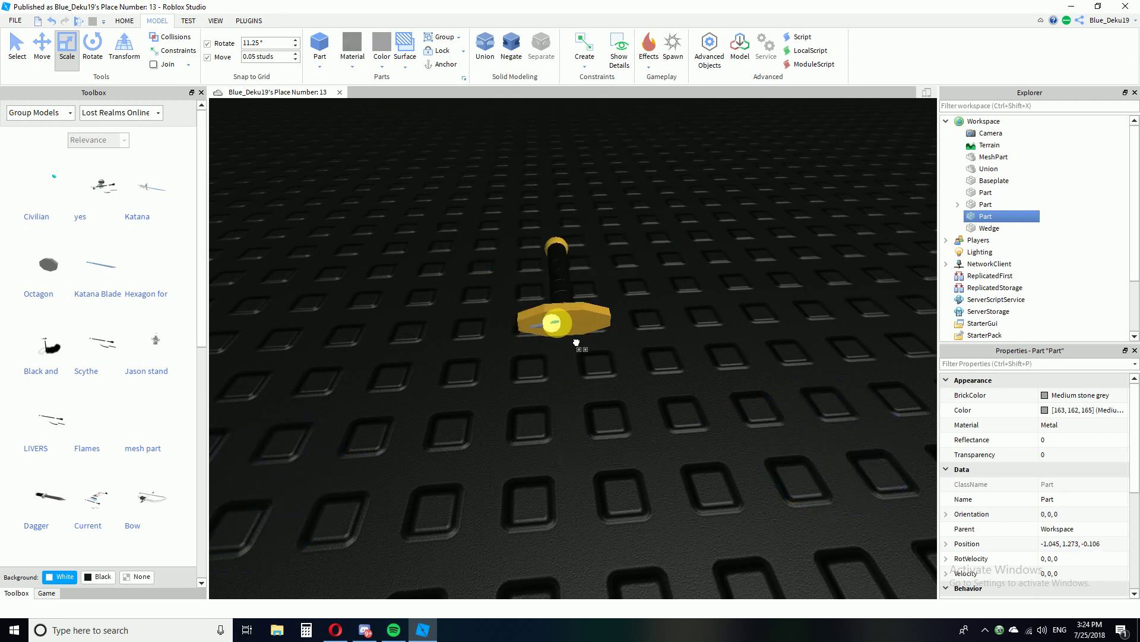
Place the tiny block on the guard's face beside the wedge's thick end at position -1.045, 1.273, -0.106.
scroll(586, 347, up, 8)
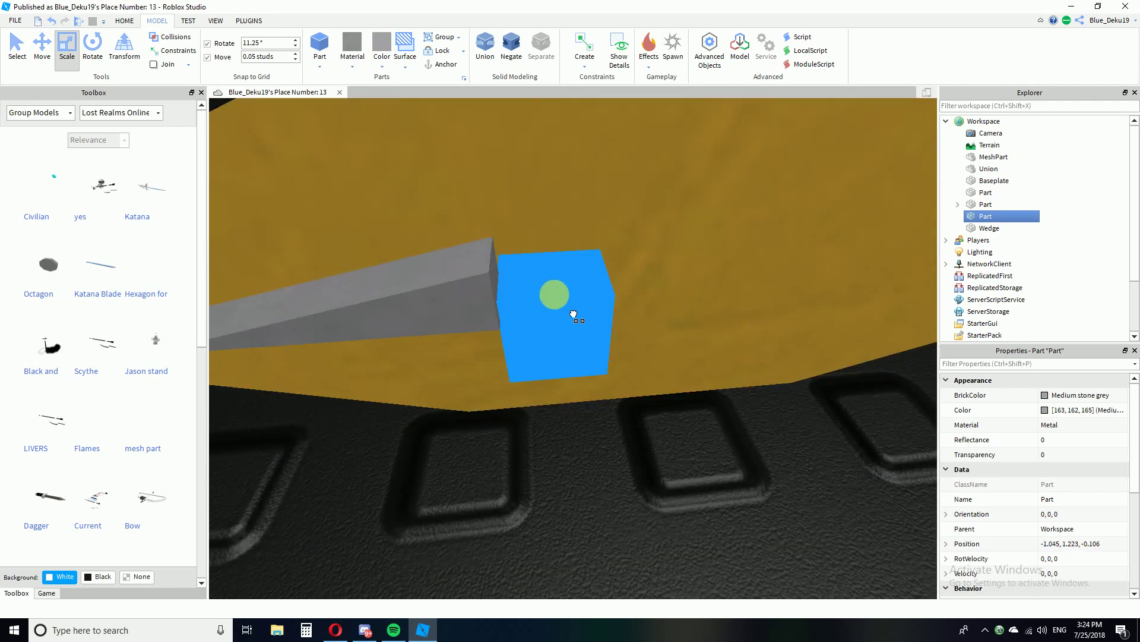
scroll(670, 321, down, 8)
mouse_move(568, 353)
mouse_down()
mouse_move(628, 344)
mouse_move(569, 351)
mouse_up()
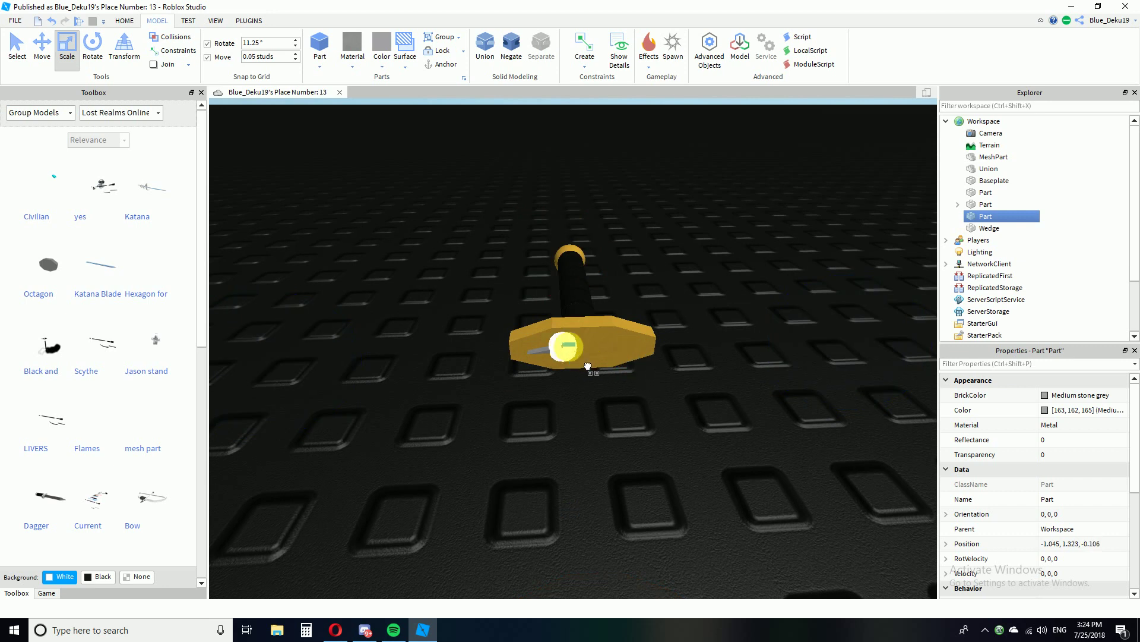
click(668, 437)
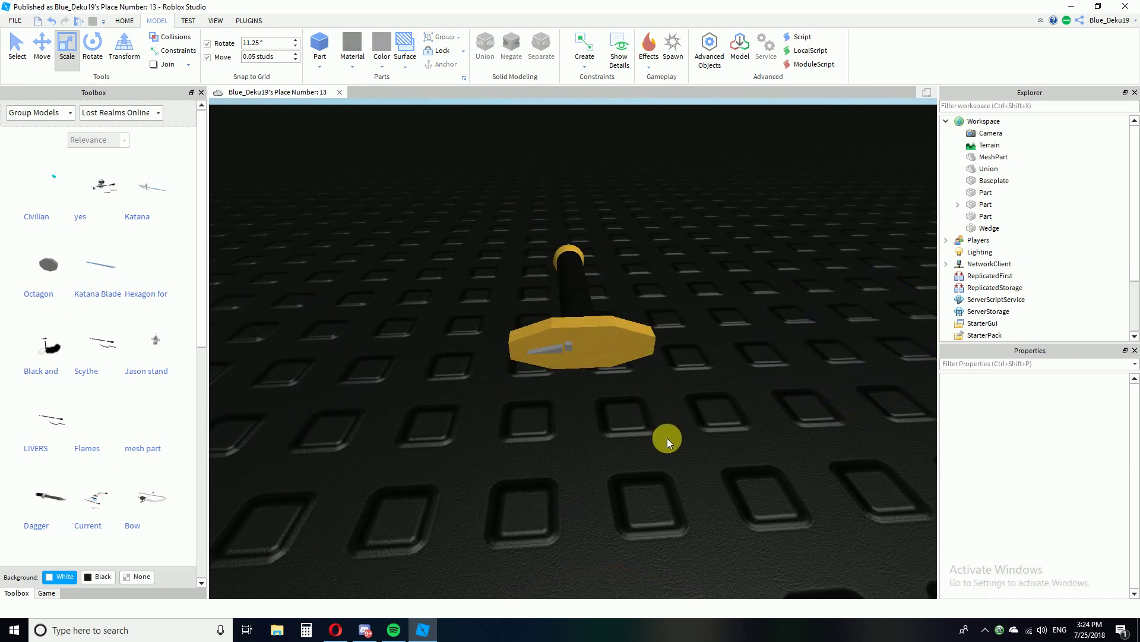
right_drag(667, 437, 692, 424)
drag(553, 355, 547, 355)
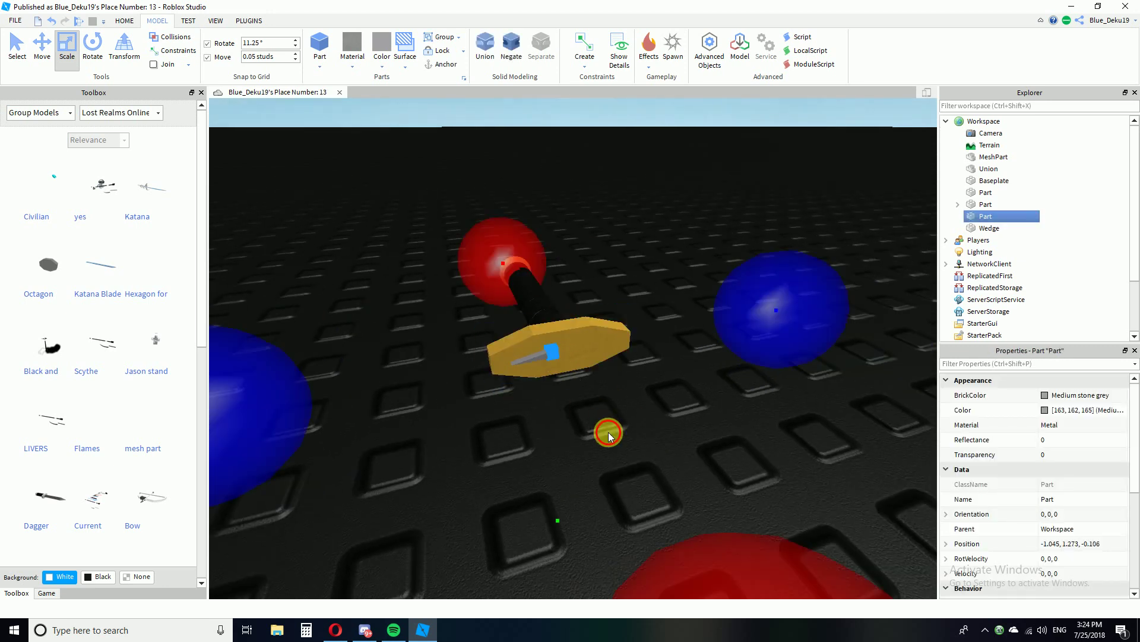
click(608, 433)
click(547, 360)
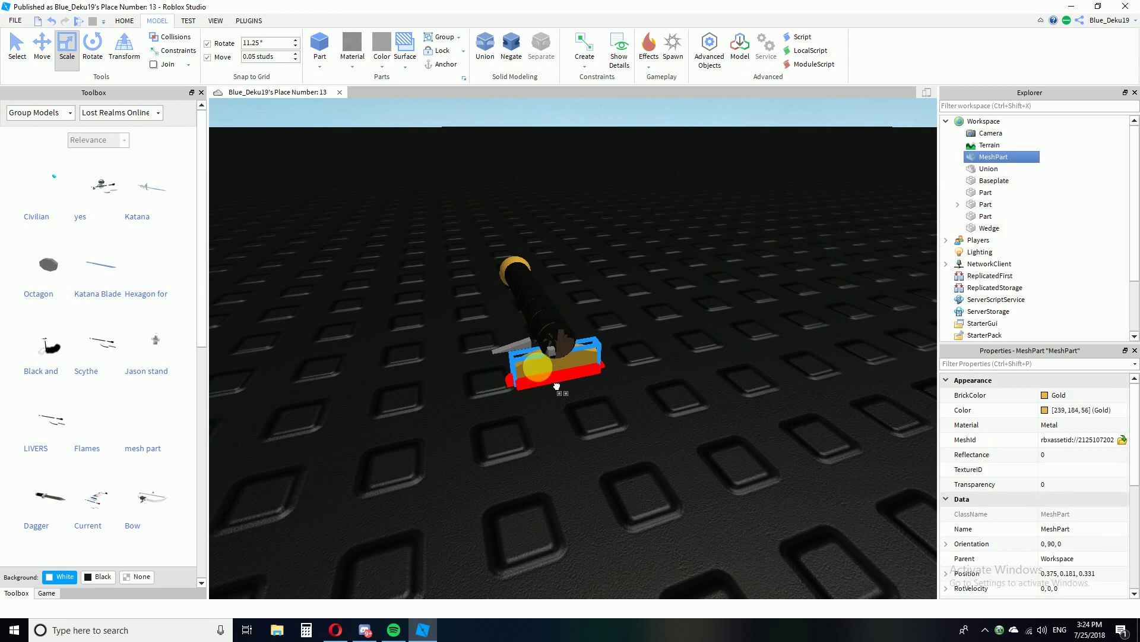
drag(537, 366, 543, 367)
right_drag(544, 367, 534, 363)
Reposition the wedge on the guard's face at position -1.025, 1.254, -0.267.
drag(533, 373, 568, 387)
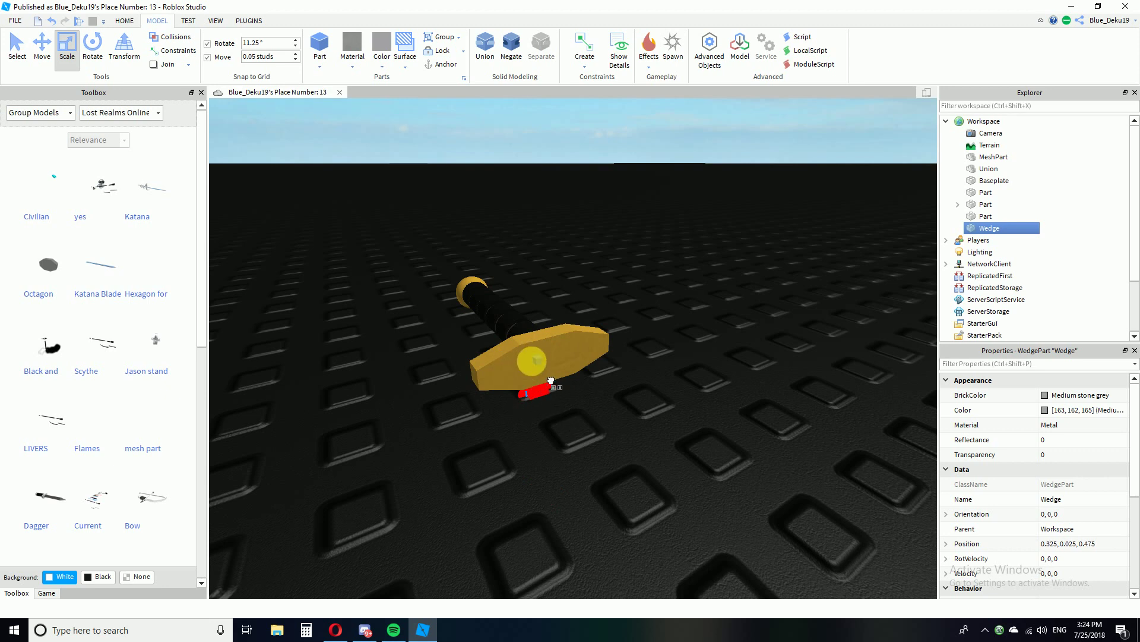
drag(521, 326, 523, 326)
right_drag(529, 324, 531, 326)
key(d)
click(36, 46)
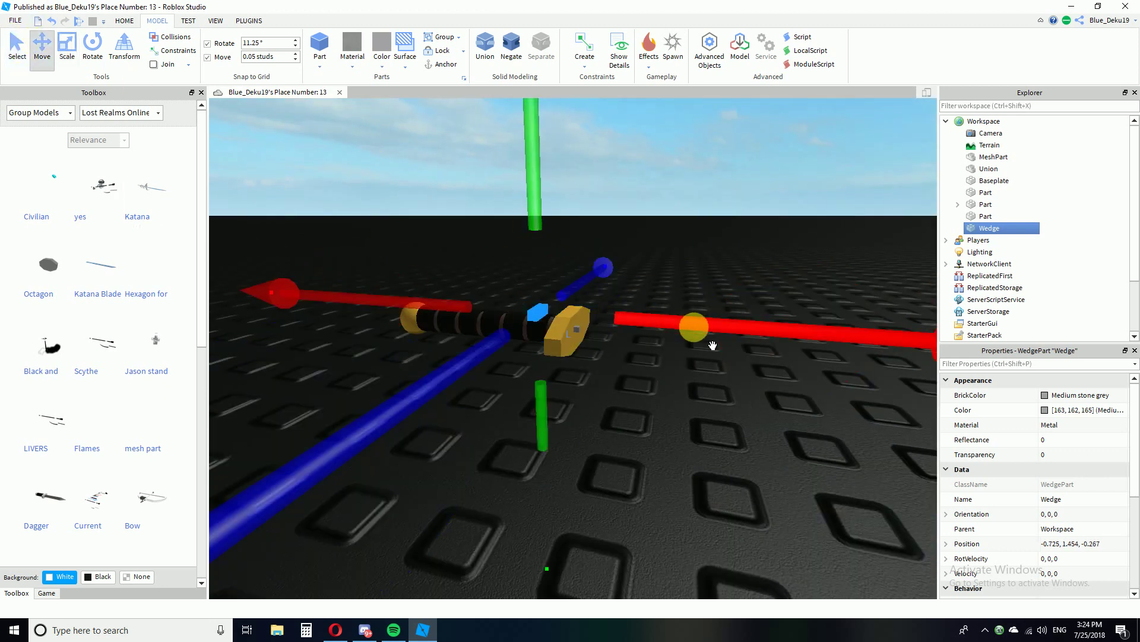
drag(709, 339, 750, 355)
drag(574, 203, 580, 249)
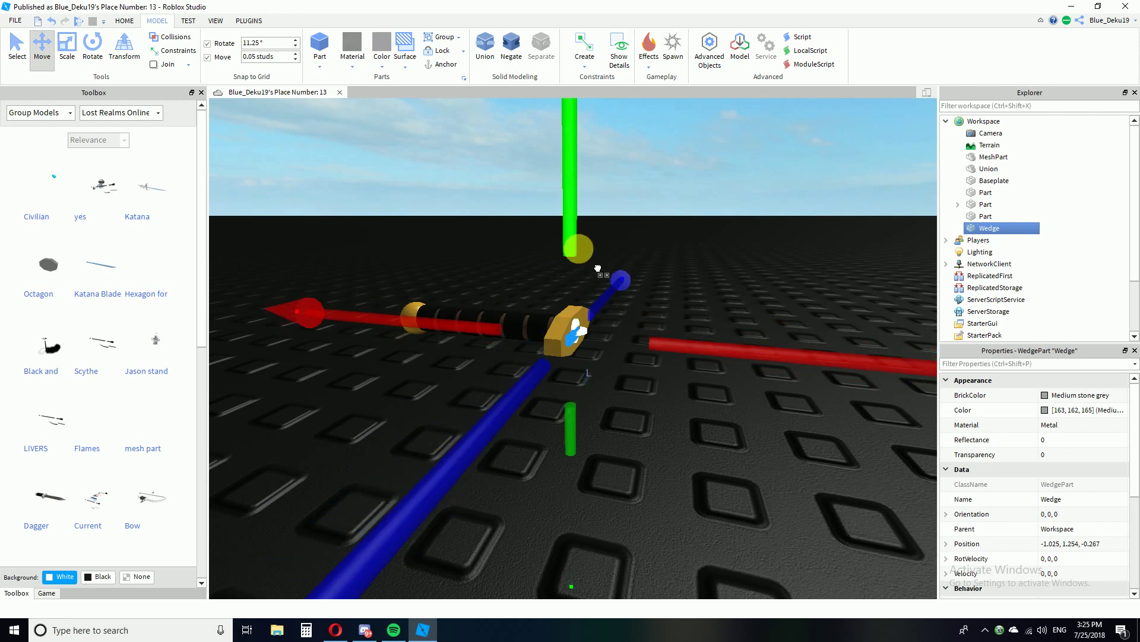
Examine the alignment of the wedge and the tiny block on the guard from the front.
click(703, 289)
key(d)
right_drag(703, 288, 706, 332)
key(d)
key(w)
key(a)
click(569, 359)
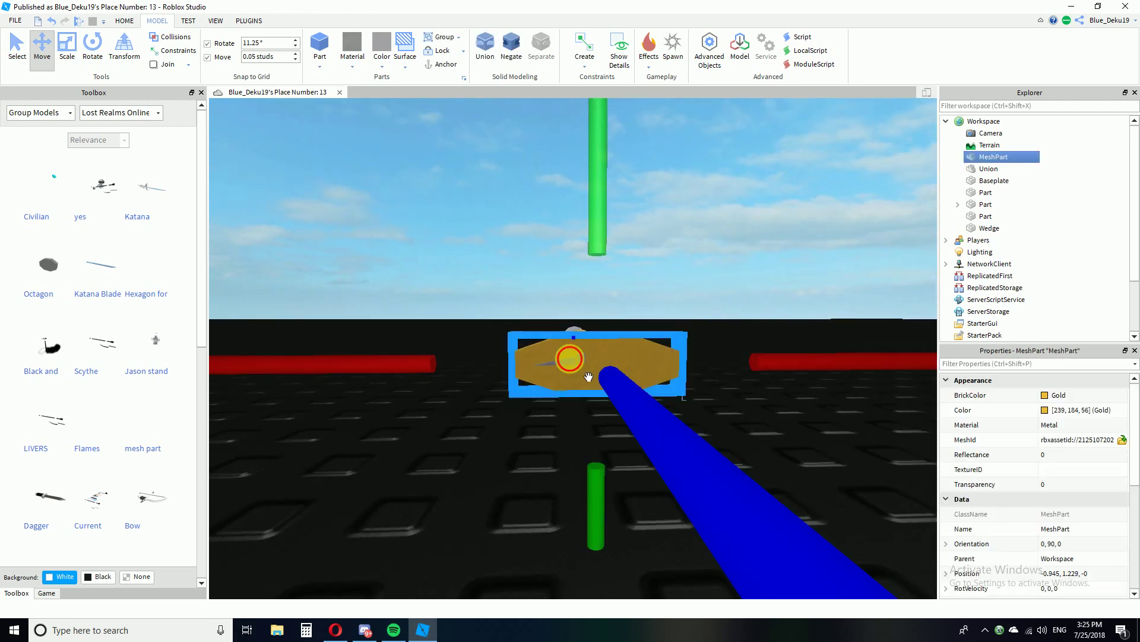
click(541, 357)
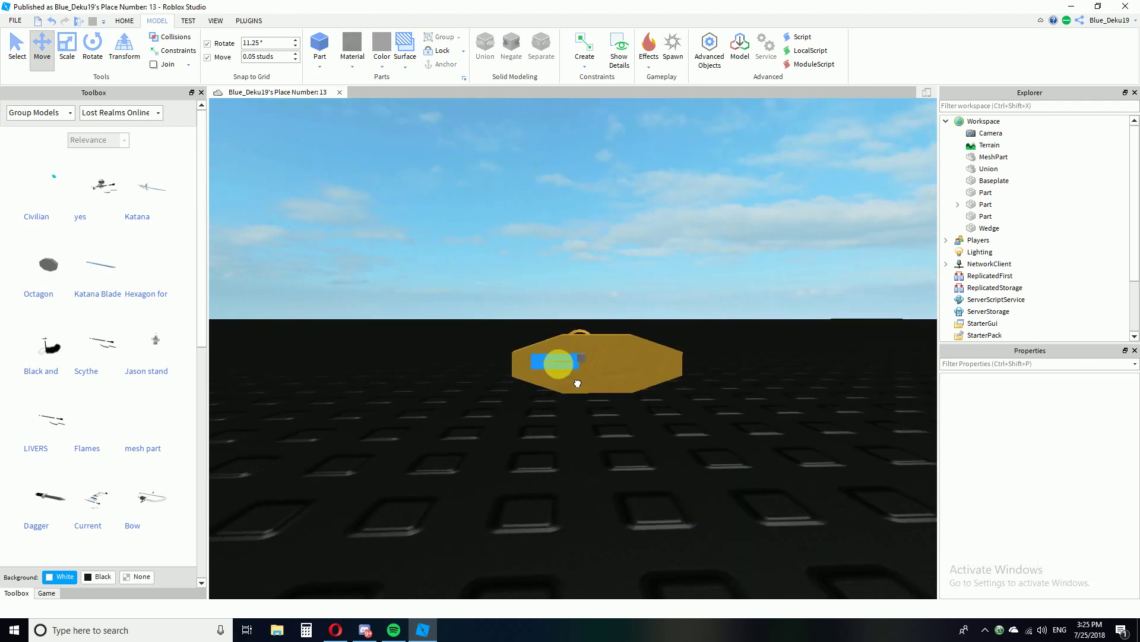
click(628, 336)
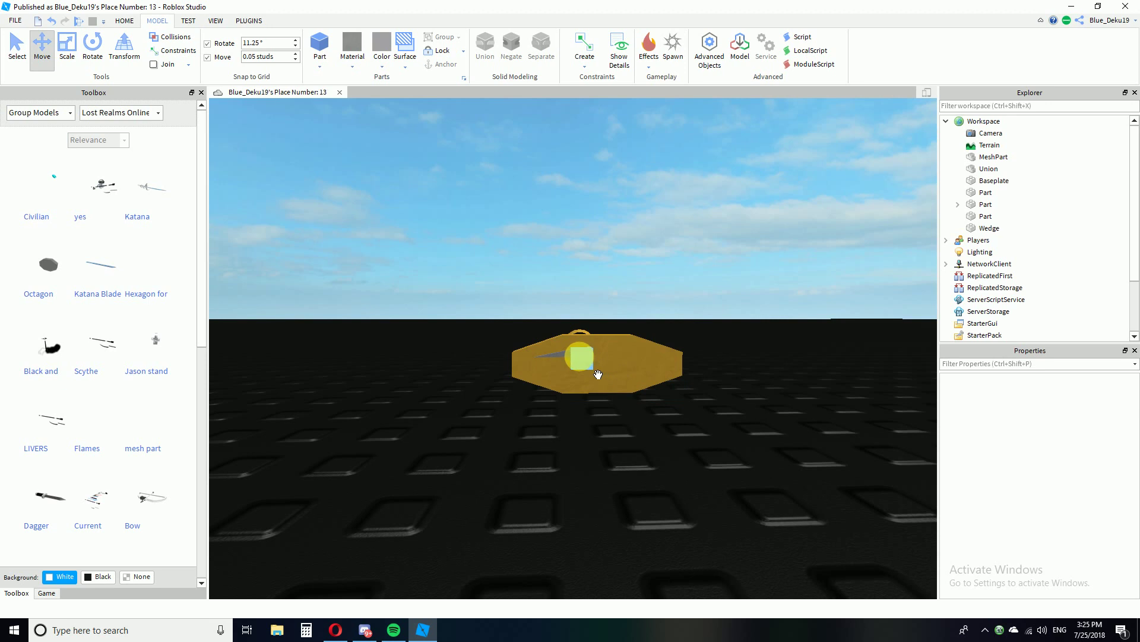
click(623, 371)
Move the tiny block against the wedge's thick end at position -1.025, 1.304, -0.117.
drag(570, 351, 569, 351)
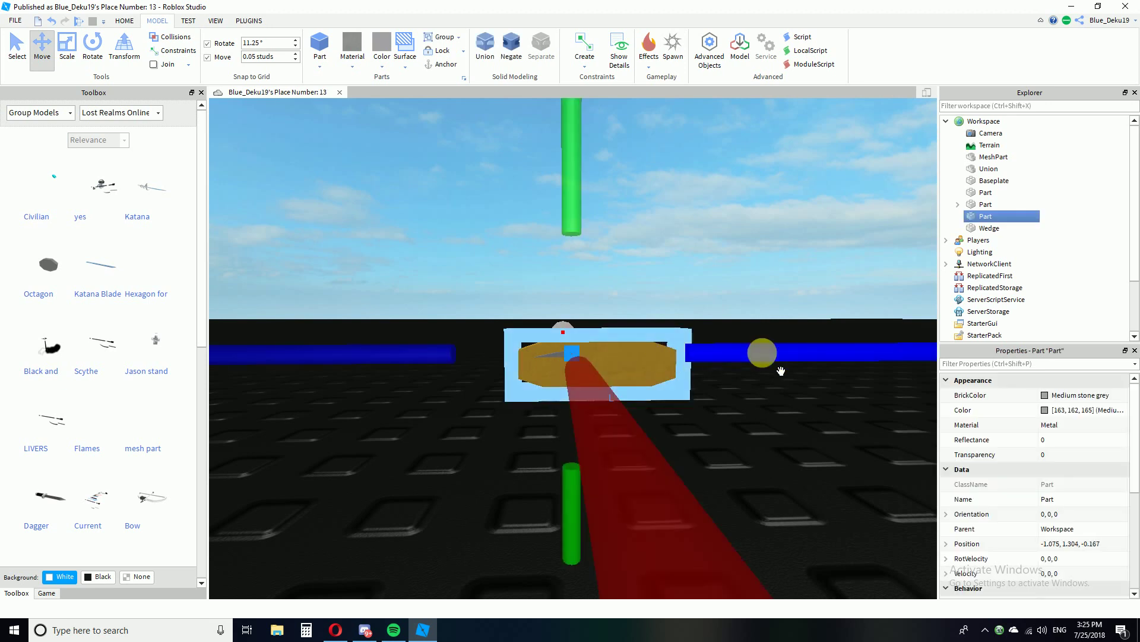
right_drag(762, 352, 822, 354)
drag(823, 356, 832, 361)
right_drag(832, 361, 667, 355)
click(730, 236)
click(586, 357)
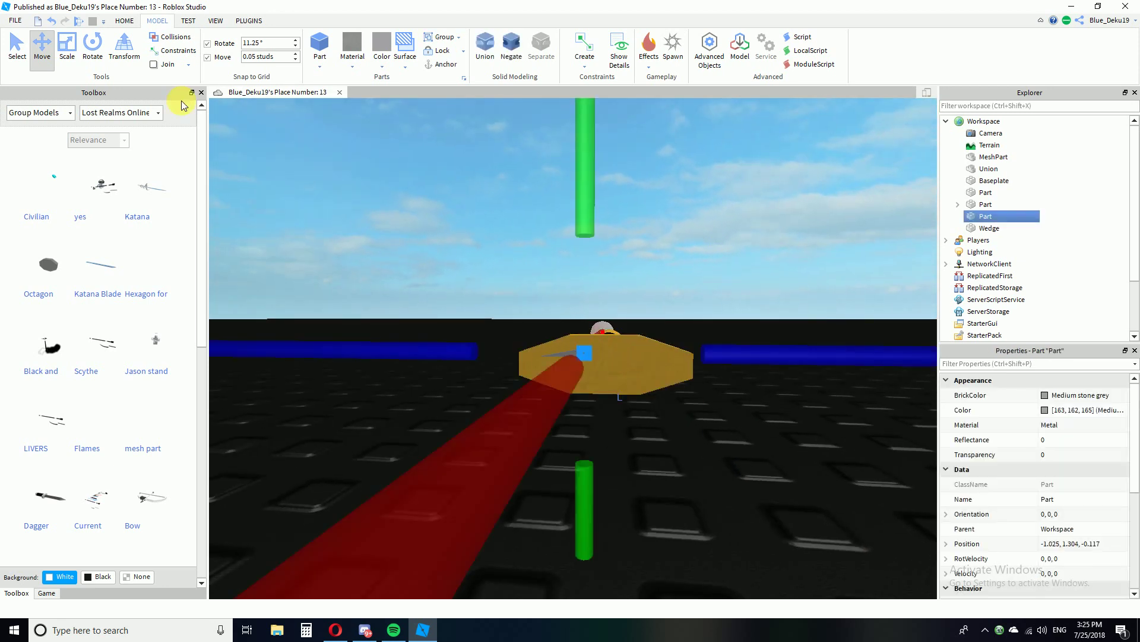
Widen the block sideways across the guard's face, away from the wedge, so it is centred at -1.025, 1.304, 0.008.
click(71, 56)
drag(904, 349, 915, 355)
scroll(730, 345, down, 3)
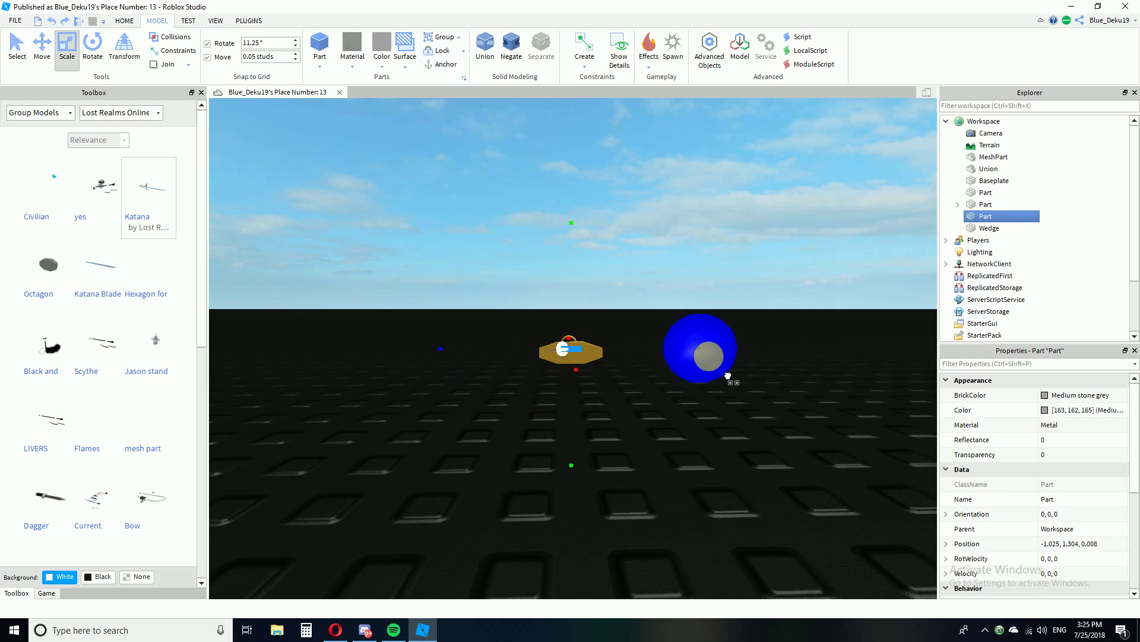
click(744, 411)
scroll(743, 411, up, 3)
right_drag(744, 411, 744, 411)
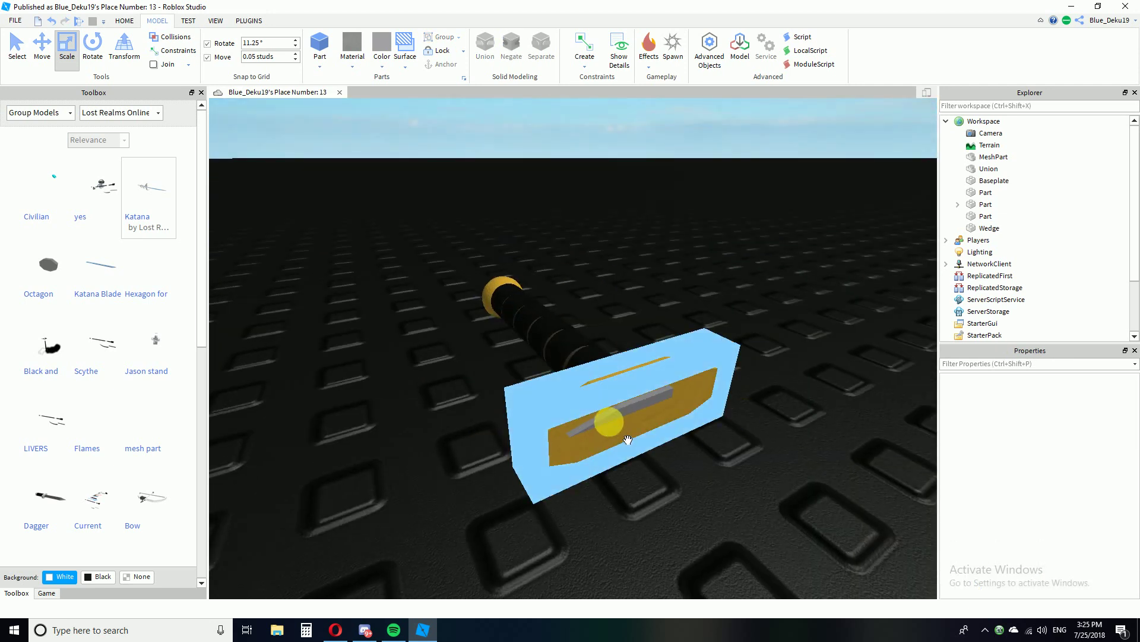
click(613, 417)
right_drag(686, 259, 685, 258)
click(687, 259)
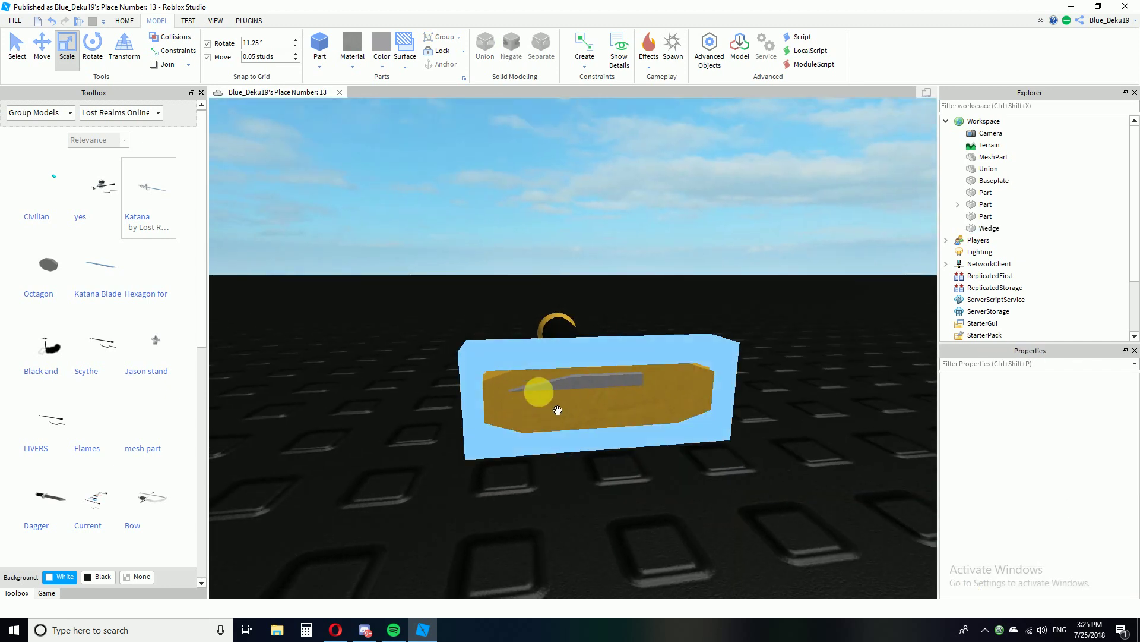
Duplicate the wedge and rotate the copy 180° about the vertical axis.
click(549, 384)
scroll(591, 341, down, 2)
key(ctrl+d)
click(92, 42)
right_drag(582, 277, 582, 278)
right_drag(580, 354, 581, 354)
drag(601, 355, 326, 136)
Move the rotated wedge copy down and across to the block's opposite end, mirroring the first wedge.
click(41, 44)
right_drag(474, 189, 474, 189)
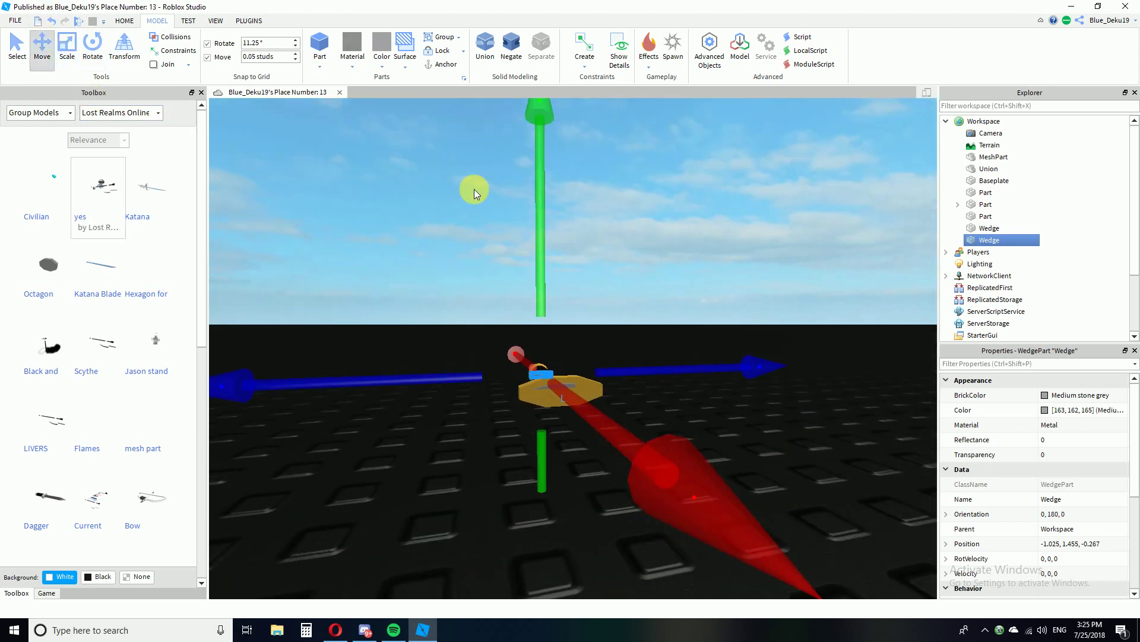
drag(538, 271, 563, 287)
drag(643, 374, 685, 375)
click(784, 288)
right_drag(765, 281, 766, 282)
scroll(765, 281, up, 3)
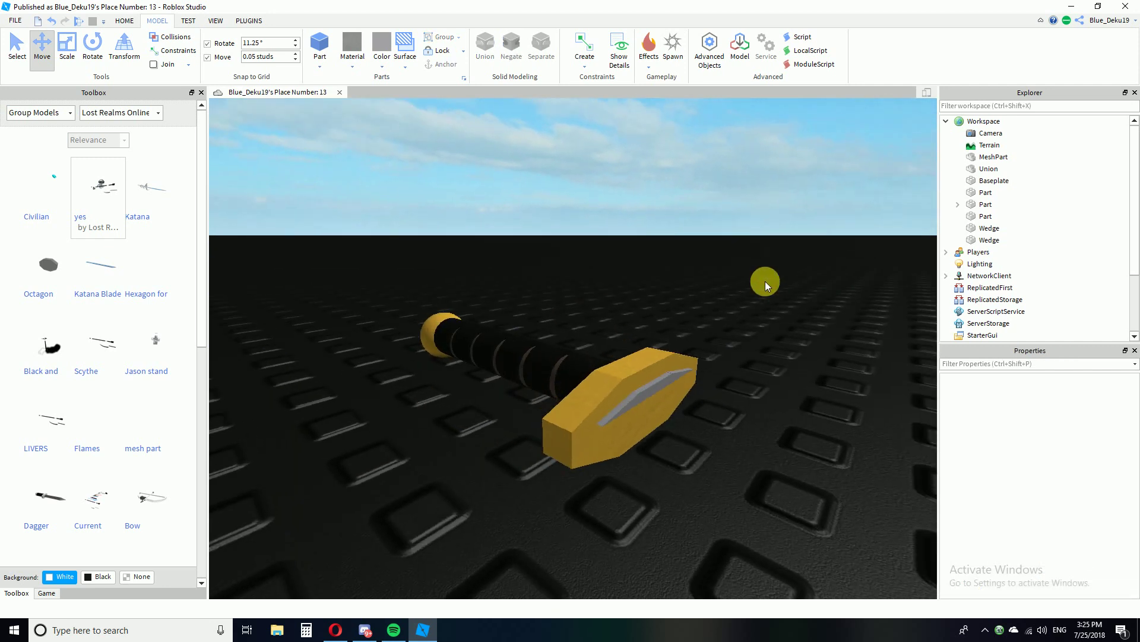
Stretch the middle block outward from the guard into a long blade core centred at -3.05, 1.304, 0.008.
click(649, 382)
key(ctrl+3)
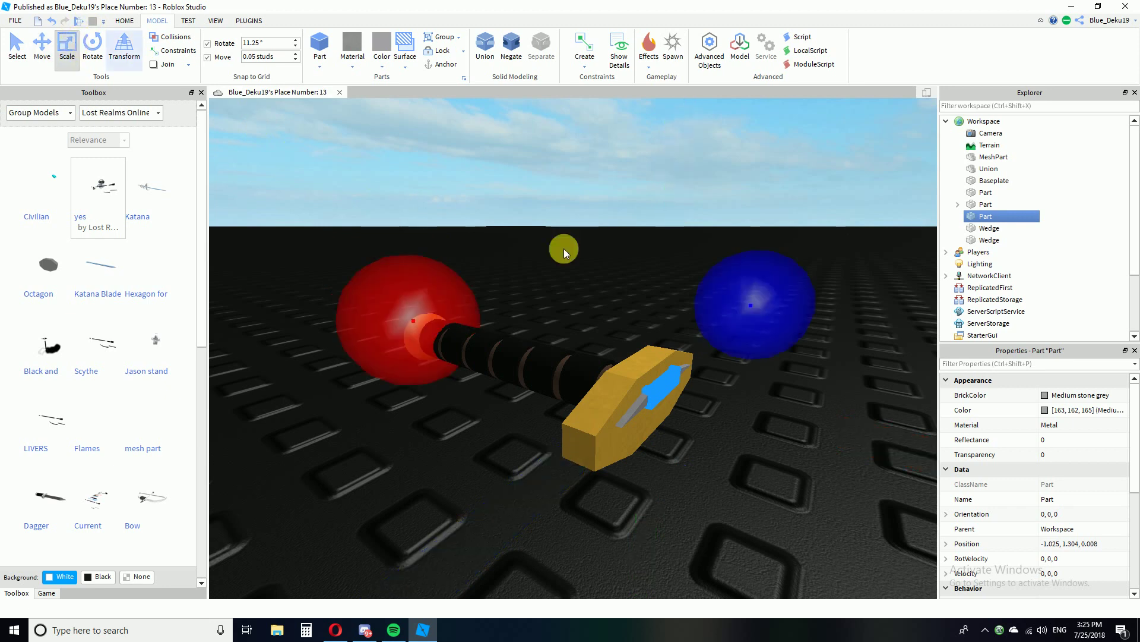
scroll(657, 277, down, 5)
drag(636, 341, 837, 360)
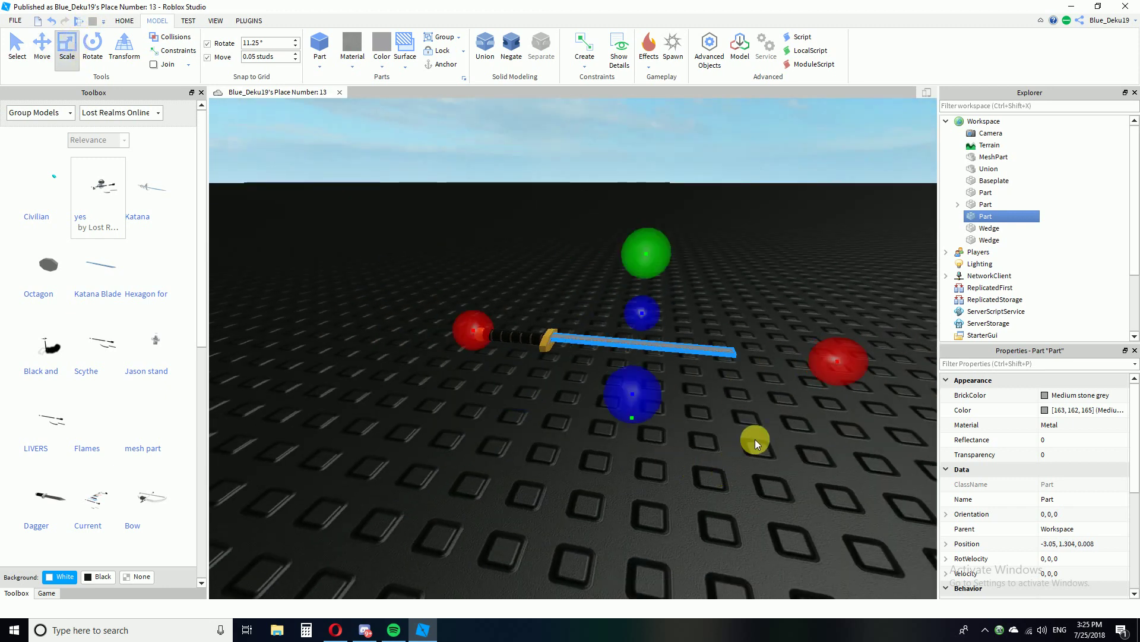
click(793, 429)
scroll(549, 406, up, 3)
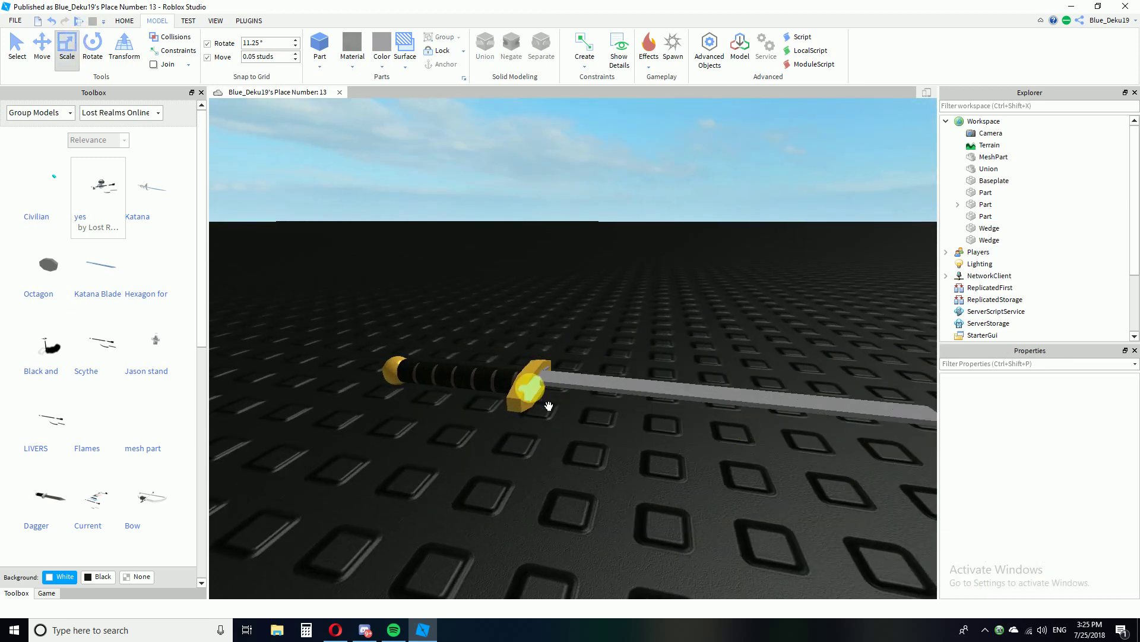
Lengthen both blade wedges away from the guard, toward the outer end of the middle block.
click(549, 404)
scroll(558, 409, down, 5)
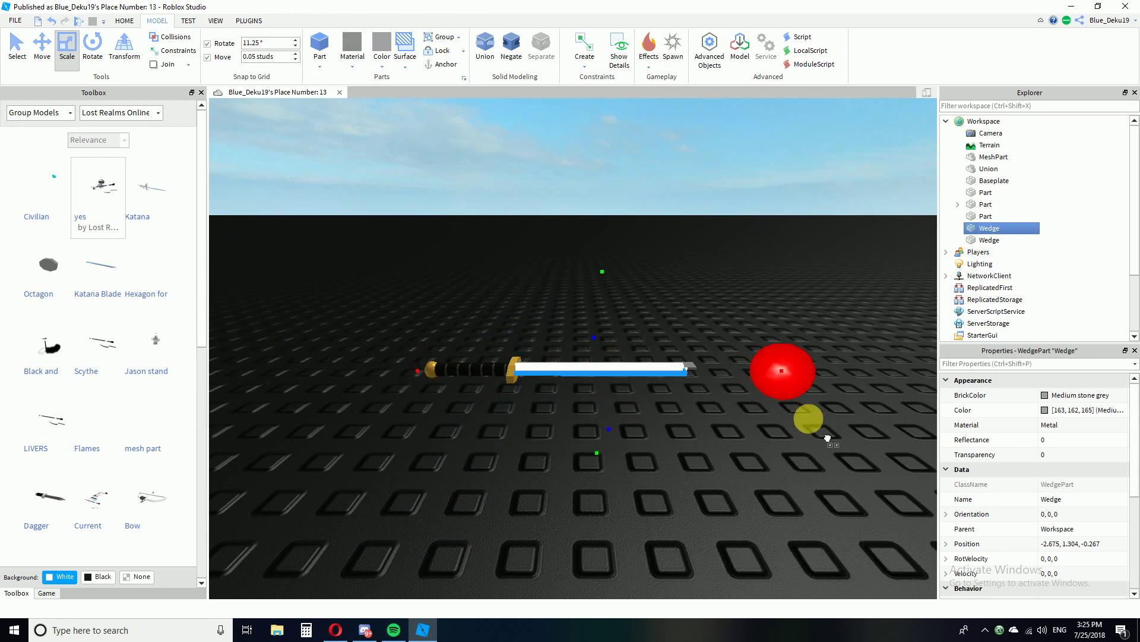
click(829, 457)
right_drag(829, 456, 830, 457)
click(644, 399)
right_drag(644, 399, 644, 397)
drag(550, 375, 336, 364)
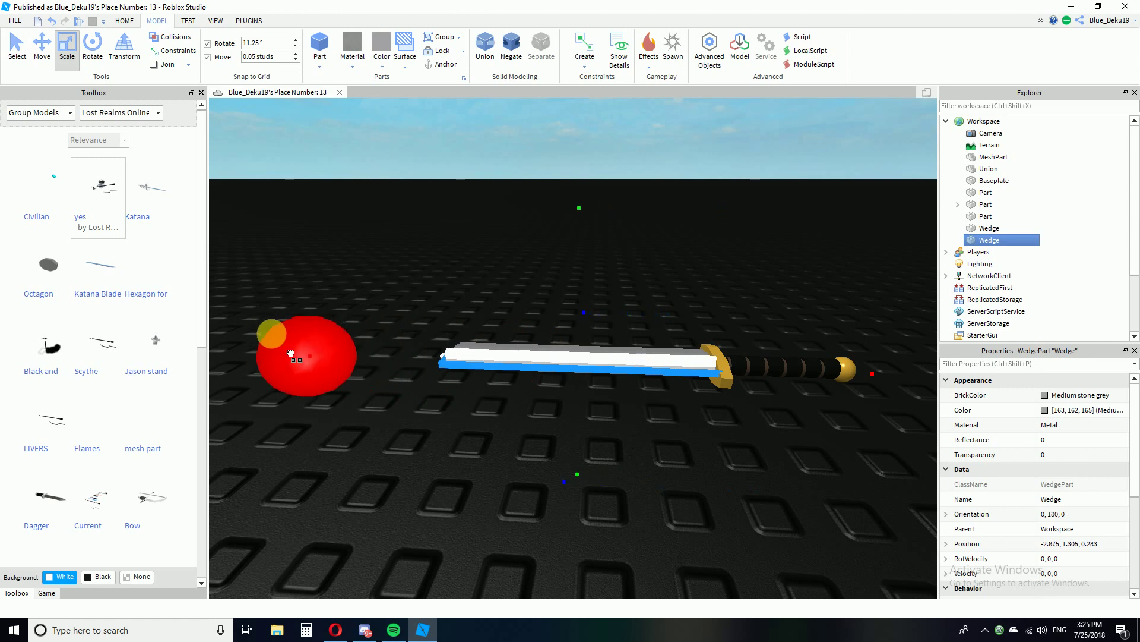
click(396, 431)
Adjust the blade pieces' lengths at the tip so the middle block and both wedges end level.
right_drag(561, 368, 561, 368)
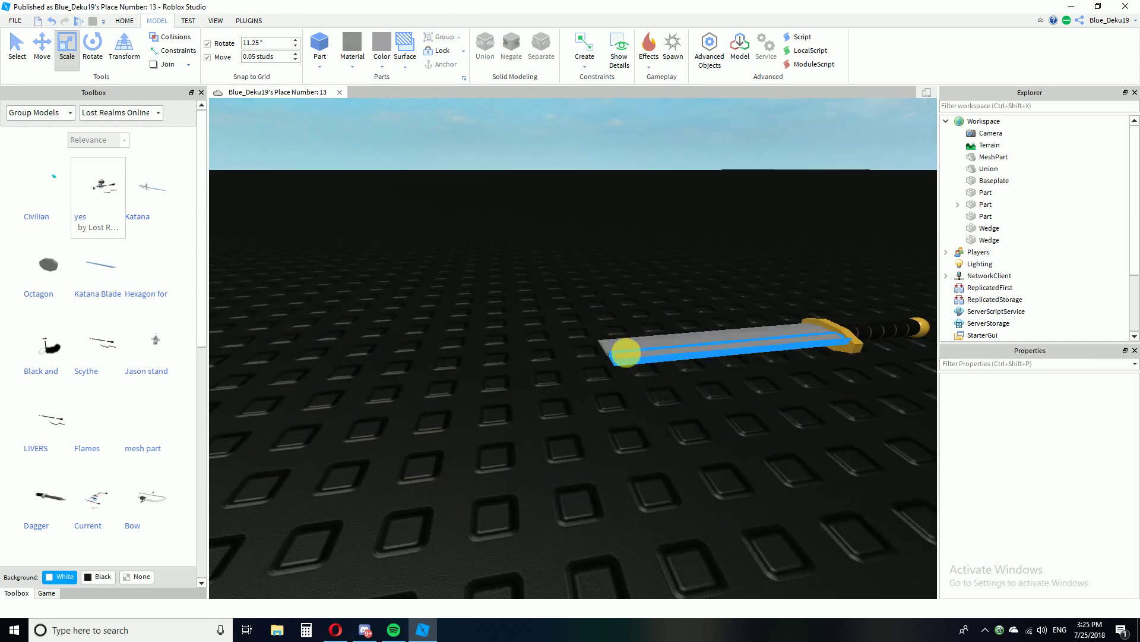
click(626, 353)
click(582, 468)
right_drag(582, 468, 572, 466)
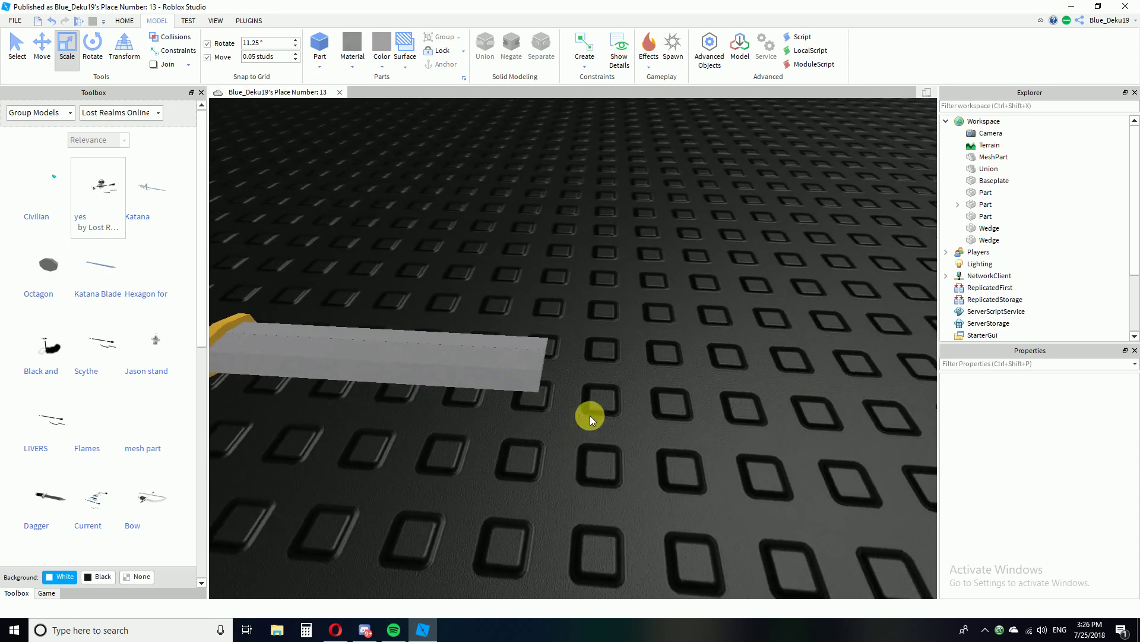
click(543, 383)
drag(747, 396, 753, 401)
click(648, 327)
right_drag(649, 327, 706, 362)
Examine the blade's end from the front and from low angles to check how the wedges meet the block.
key(w)
right_drag(553, 439, 553, 438)
right_drag(624, 444, 636, 460)
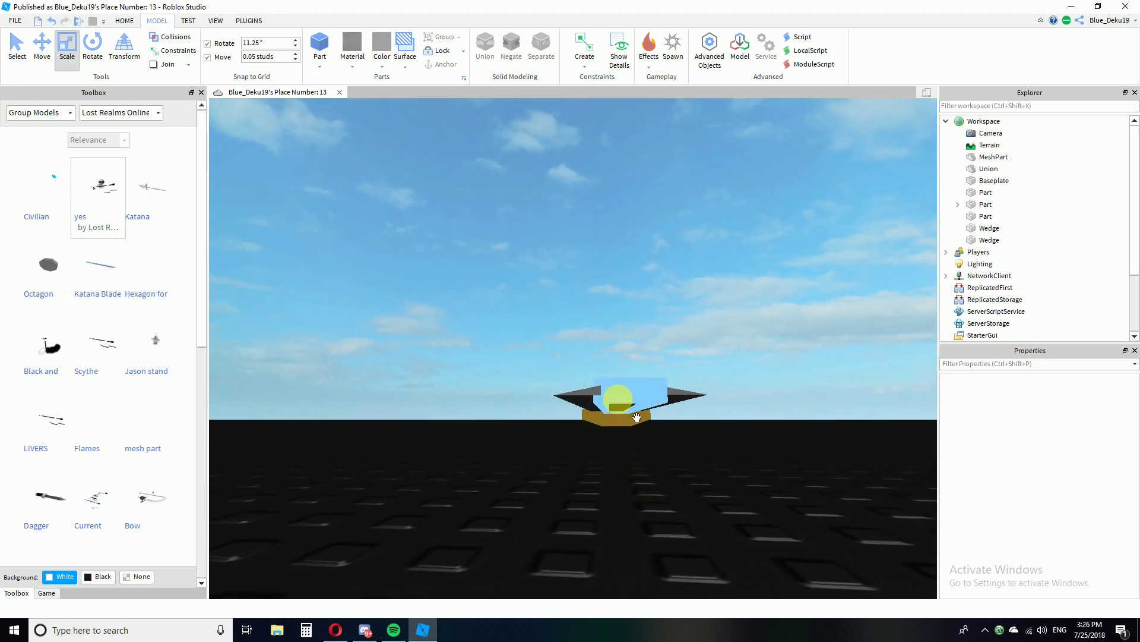
click(618, 401)
right_drag(430, 268, 431, 267)
click(611, 418)
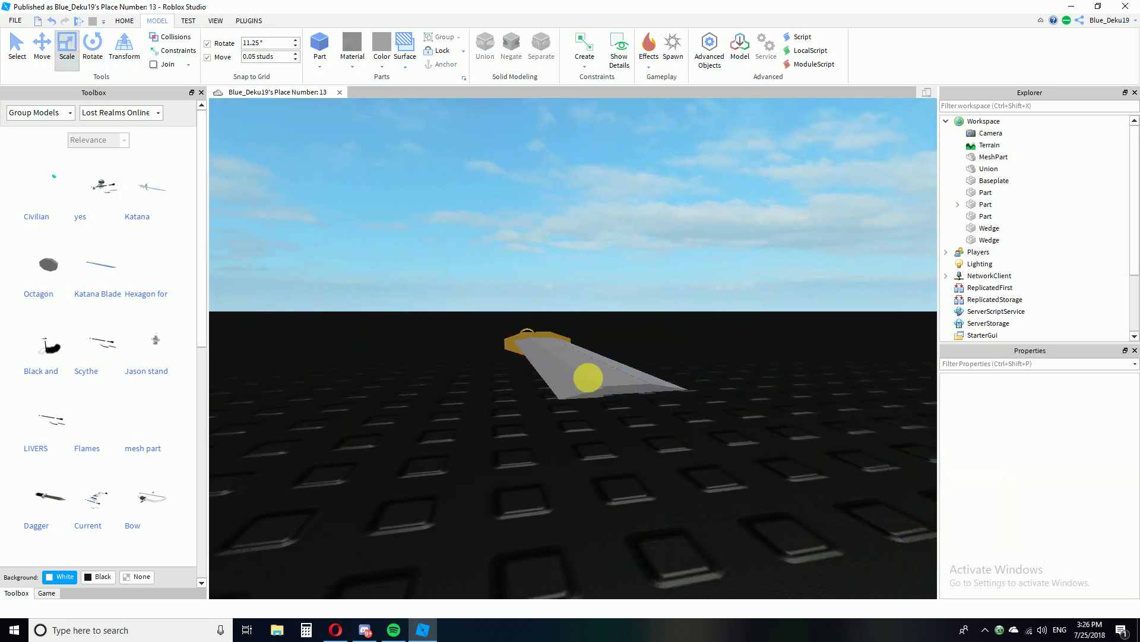
right_drag(668, 406, 667, 406)
right_drag(719, 467, 717, 476)
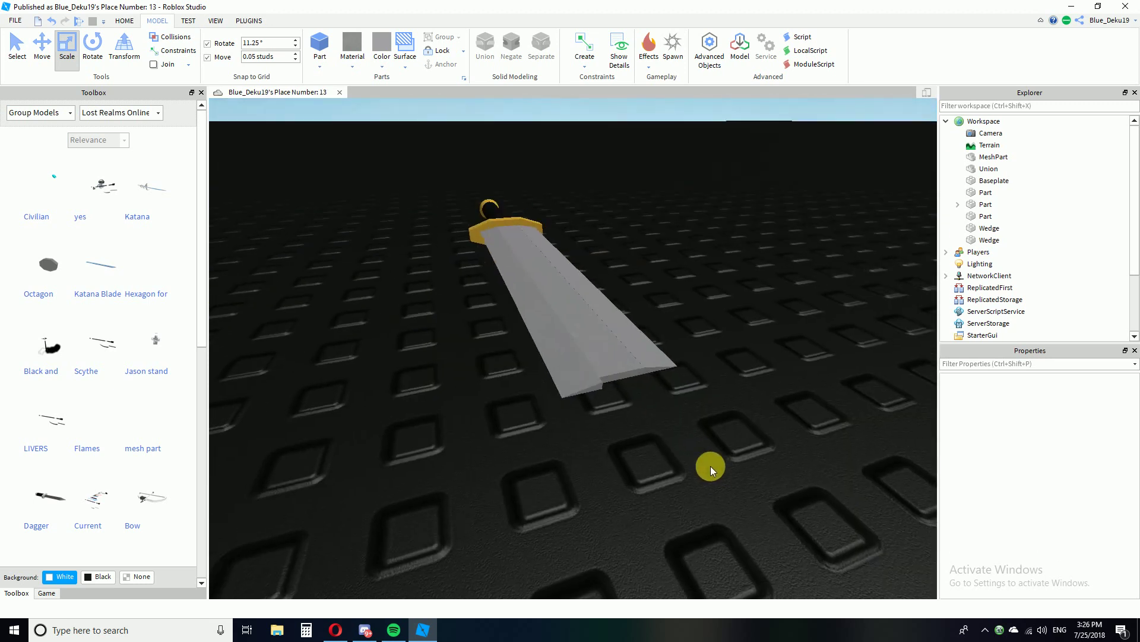
Set the move increment to 0.01 studs and lower the middle blade block to height 1.286.
click(596, 356)
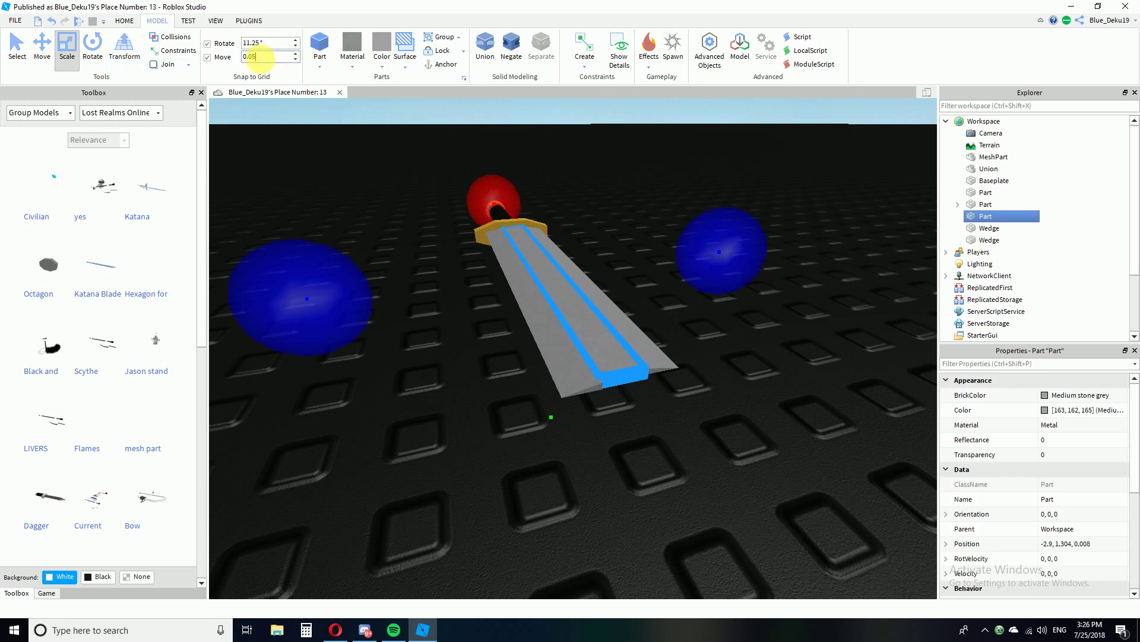
click(40, 49)
right_drag(526, 275, 529, 281)
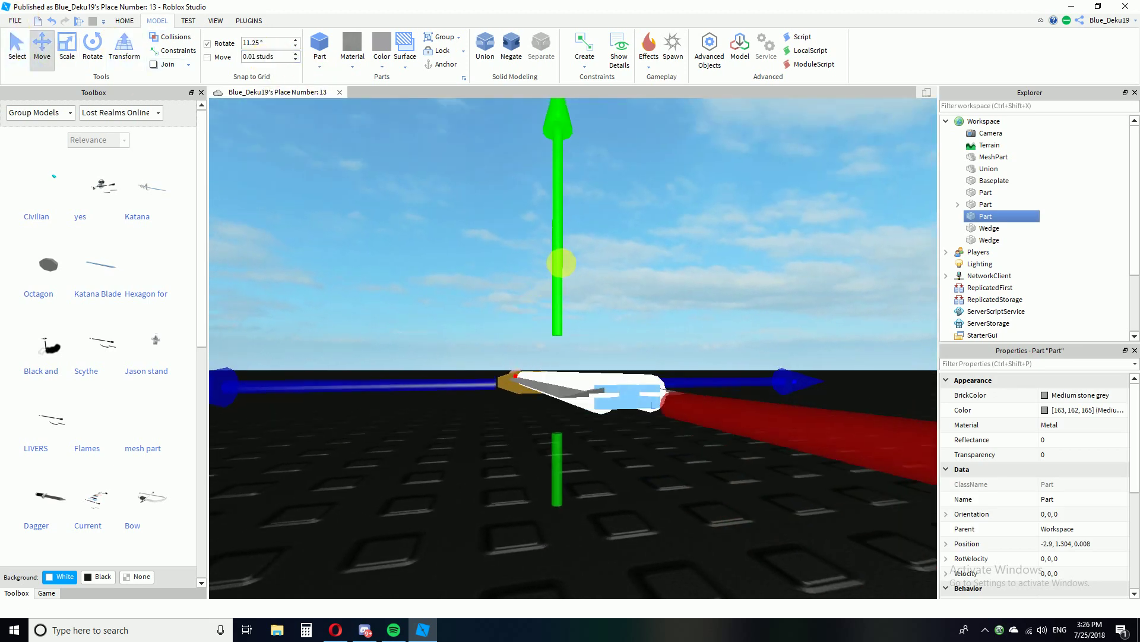
click(658, 252)
right_drag(658, 252, 666, 232)
click(602, 352)
click(667, 232)
Restore the move increment to 0.05 studs and extend the middle block slightly, centring it at -2.925, 1.286, 0.008.
scroll(667, 232, down, 4)
scroll(667, 232, up, 6)
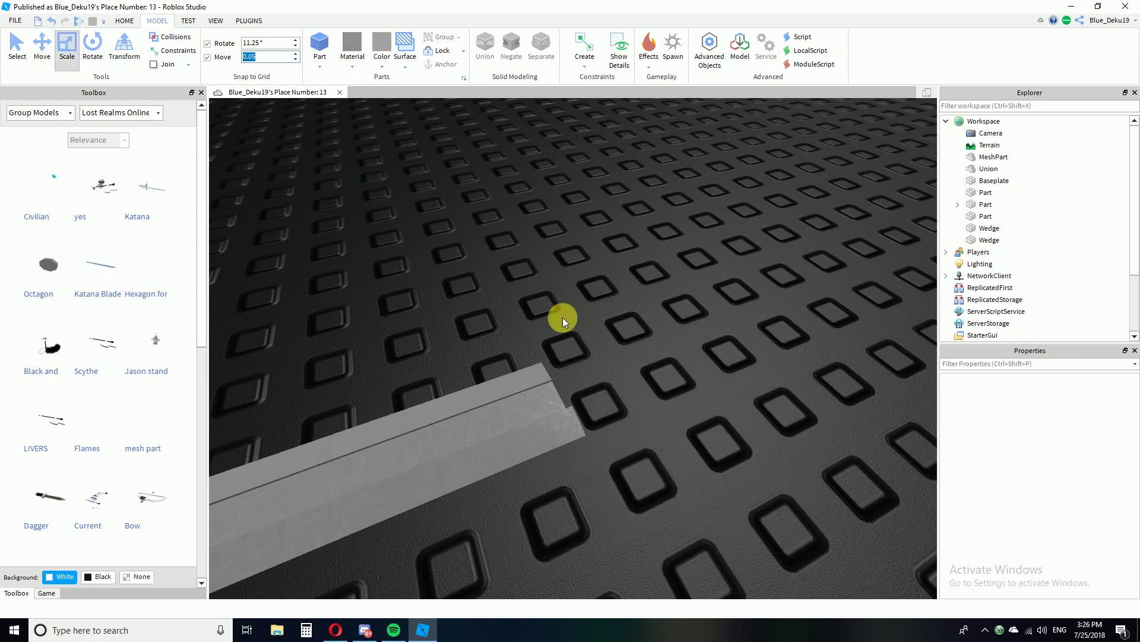
click(535, 401)
right_drag(683, 352, 683, 352)
scroll(683, 352, up, 1)
mouse_move(812, 326)
mouse_down()
mouse_move(838, 324)
mouse_move(797, 328)
mouse_up()
click(530, 370)
click(736, 400)
Stretch the middle block's outer end so it extends past the ends of both wedges.
scroll(736, 400, down, 5)
right_drag(736, 400, 658, 374)
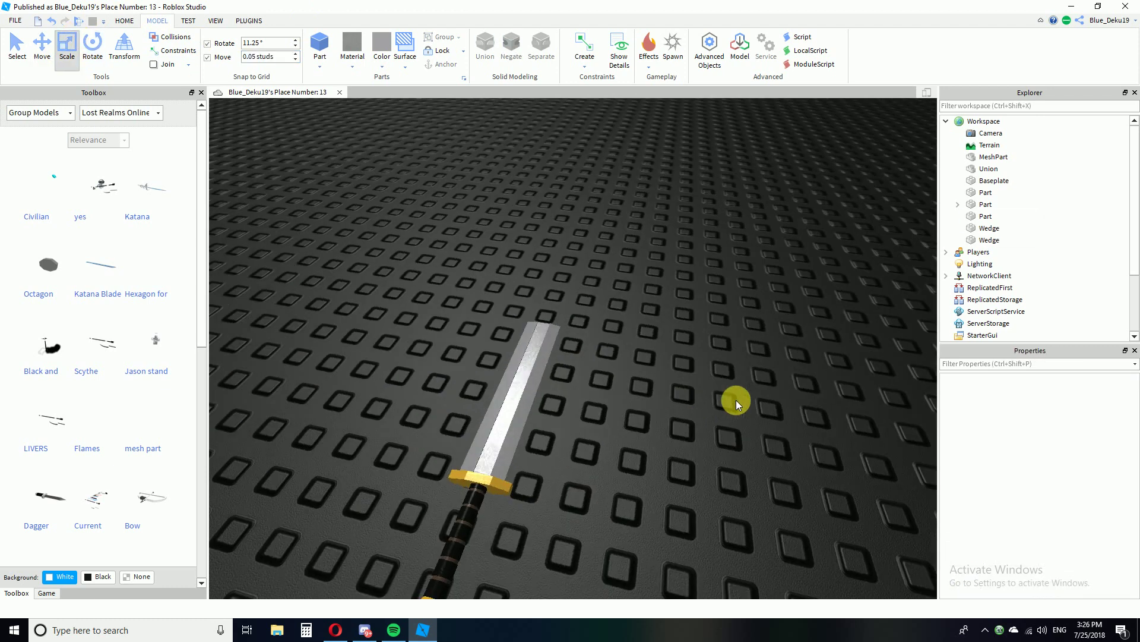
scroll(677, 405, up, 2)
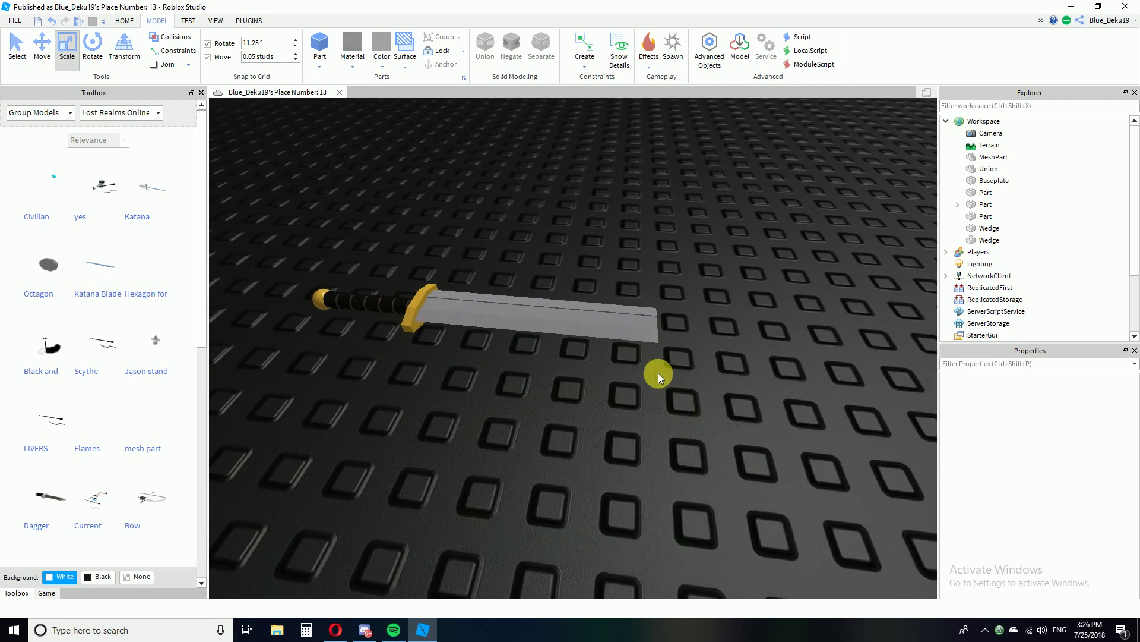
right_drag(785, 425, 576, 349)
click(575, 350)
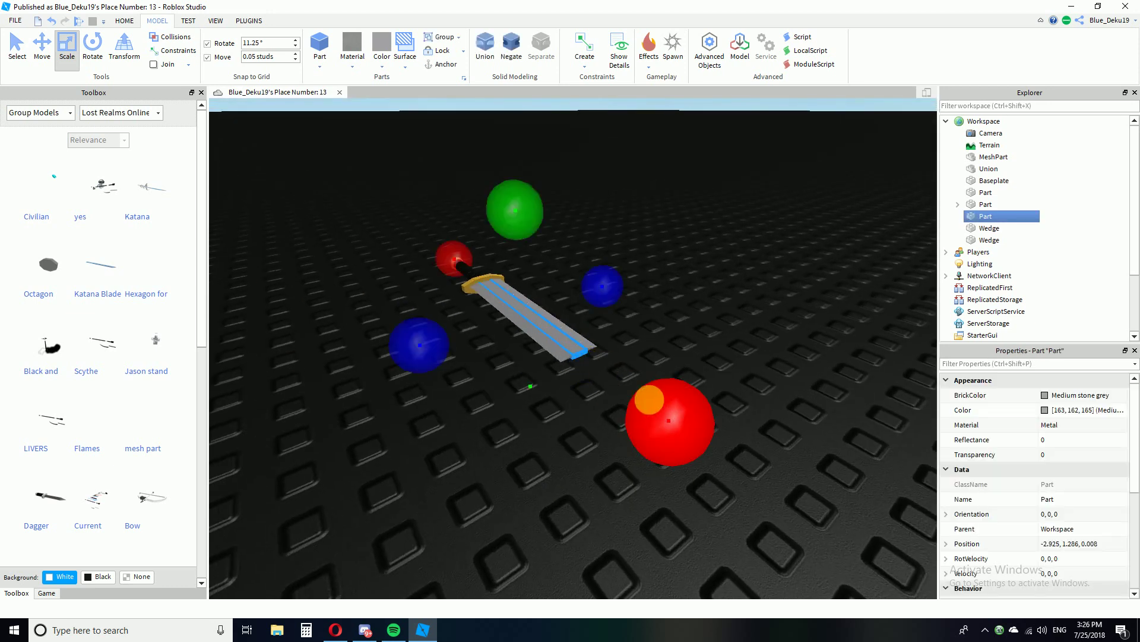
drag(674, 424, 677, 426)
click(665, 355)
right_drag(666, 355, 666, 355)
right_drag(513, 326, 376, 112)
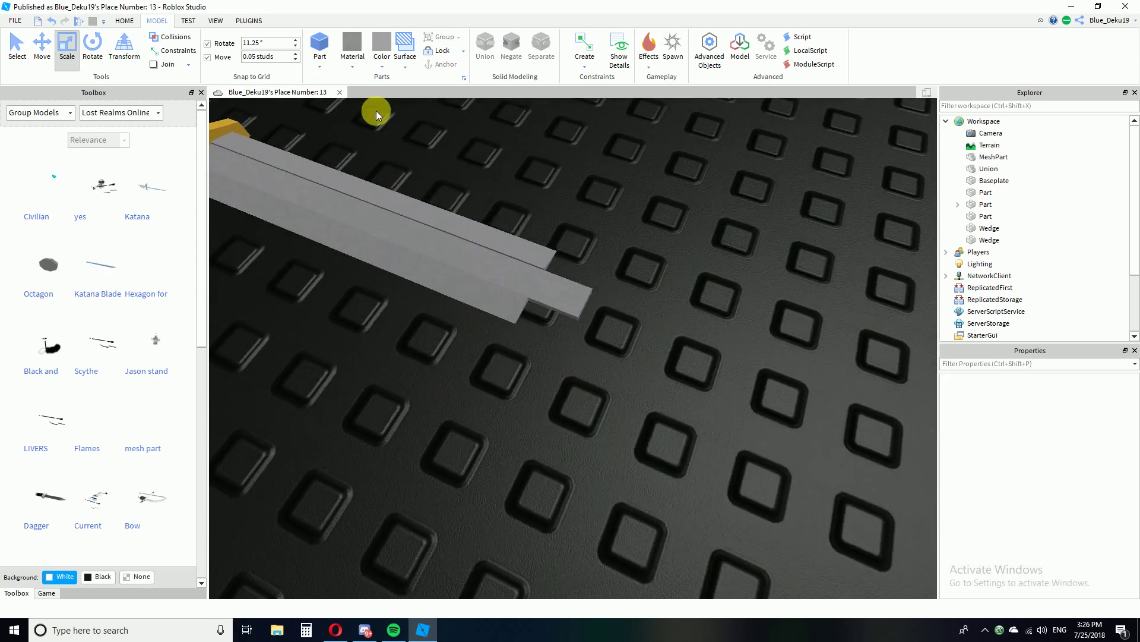
Insert a new metal wedge near the blade's end and shrink it, centred at about -7.125, 1.355, -0.875.
click(330, 106)
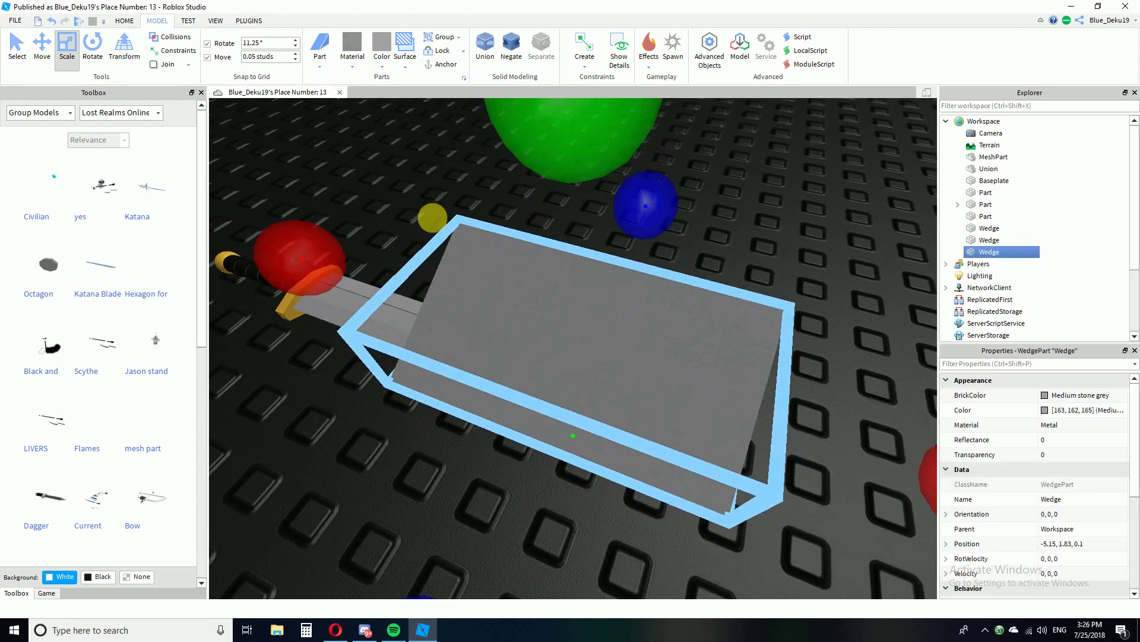
drag(279, 286, 741, 552)
right_drag(741, 552, 699, 361)
drag(682, 211, 649, 365)
right_drag(701, 380, 831, 426)
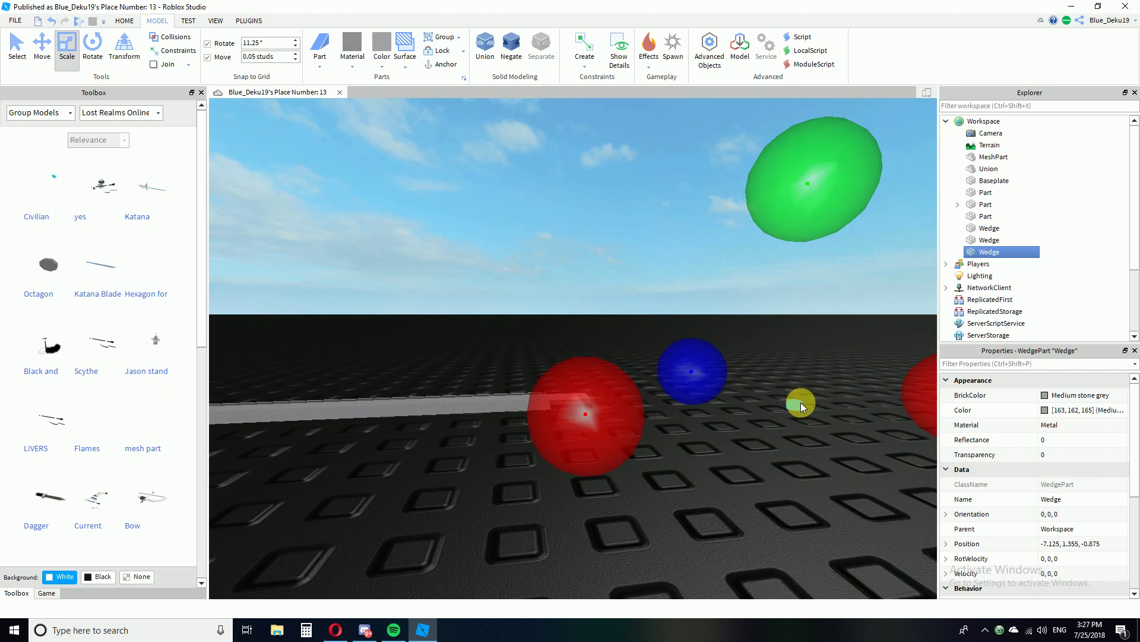
Move the tiny wedge against the protruding block at the blade's end, at -4.925, 1.286, -0.167.
drag(796, 402, 548, 400)
right_drag(547, 400, 610, 406)
scroll(577, 415, down, 3)
scroll(578, 414, up, 3)
scroll(578, 415, up, 3)
drag(556, 373, 609, 381)
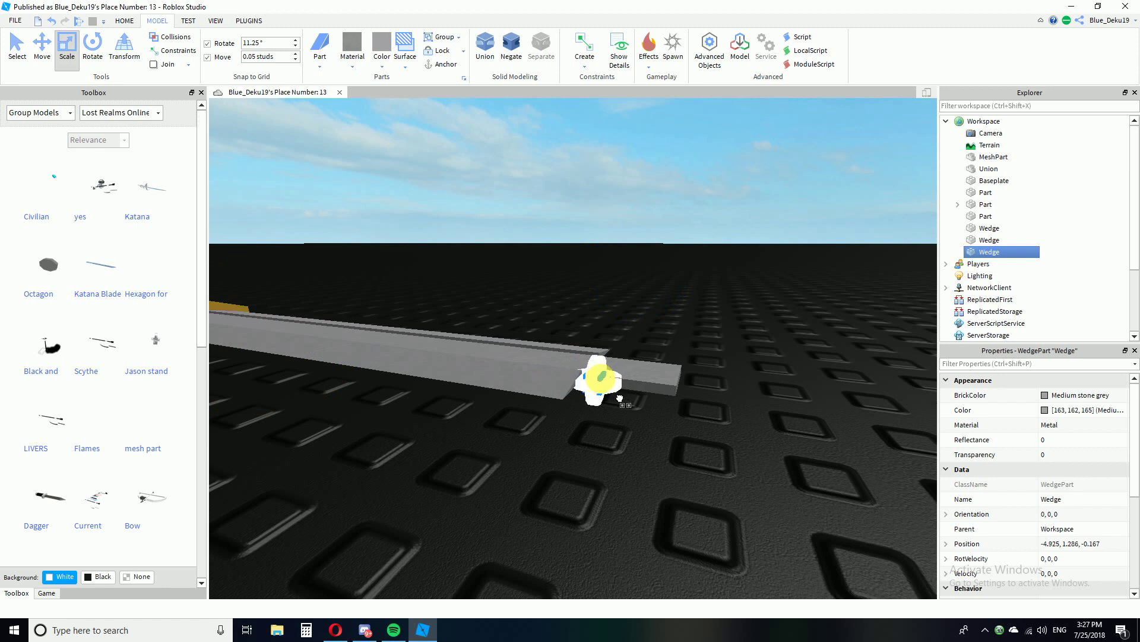
click(673, 451)
right_drag(672, 451, 590, 419)
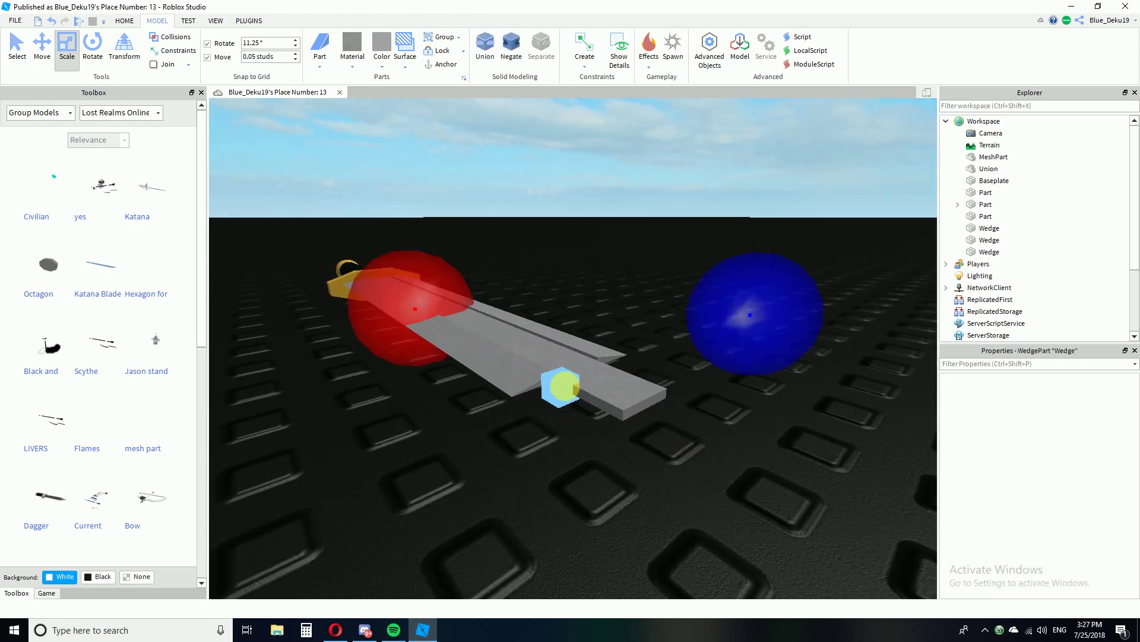
Stretch the small wedge sideways away from the block, so it is centred at -4.925, 1.286, -0.267.
click(563, 388)
scroll(416, 351, down, 2)
right_drag(510, 392, 461, 394)
drag(375, 368, 366, 370)
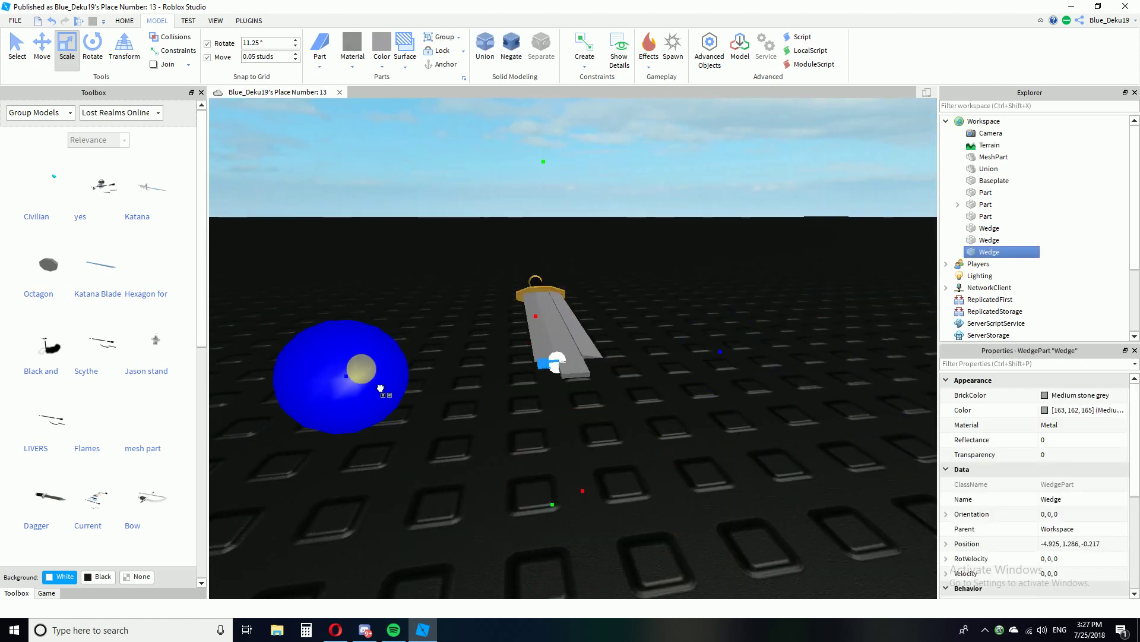
click(515, 387)
right_drag(515, 386, 516, 383)
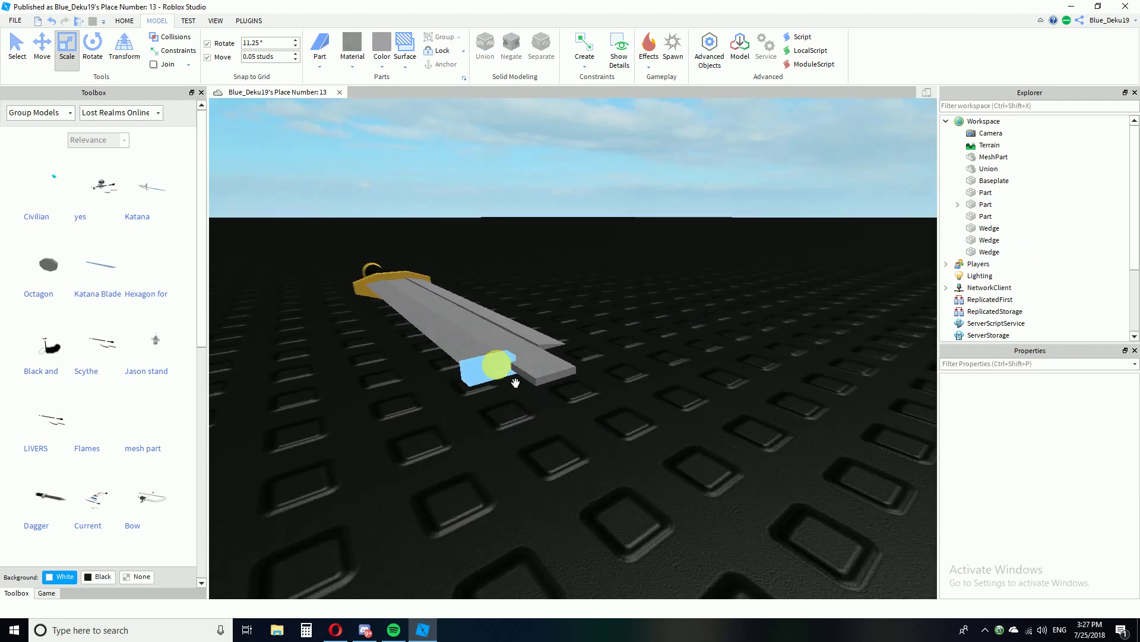
Rotate the small wedge 33.75° about the vertical axis.
click(516, 382)
click(109, 51)
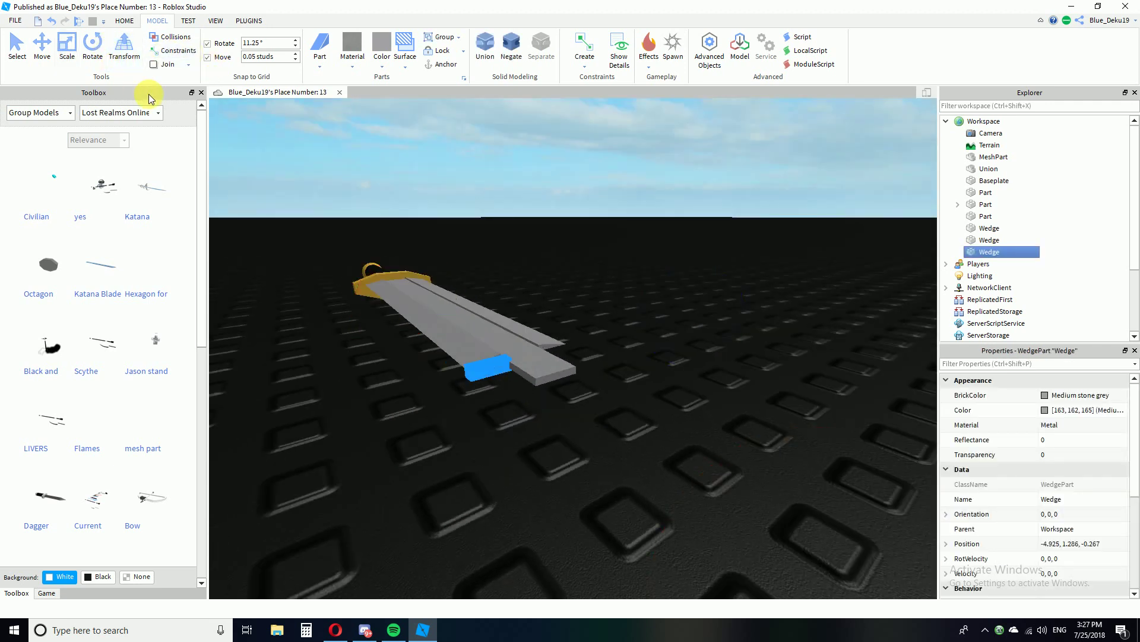
click(89, 39)
right_drag(642, 371, 642, 376)
scroll(644, 378, down, 3)
drag(667, 435, 737, 385)
key(ctrl+z)
drag(692, 482, 712, 458)
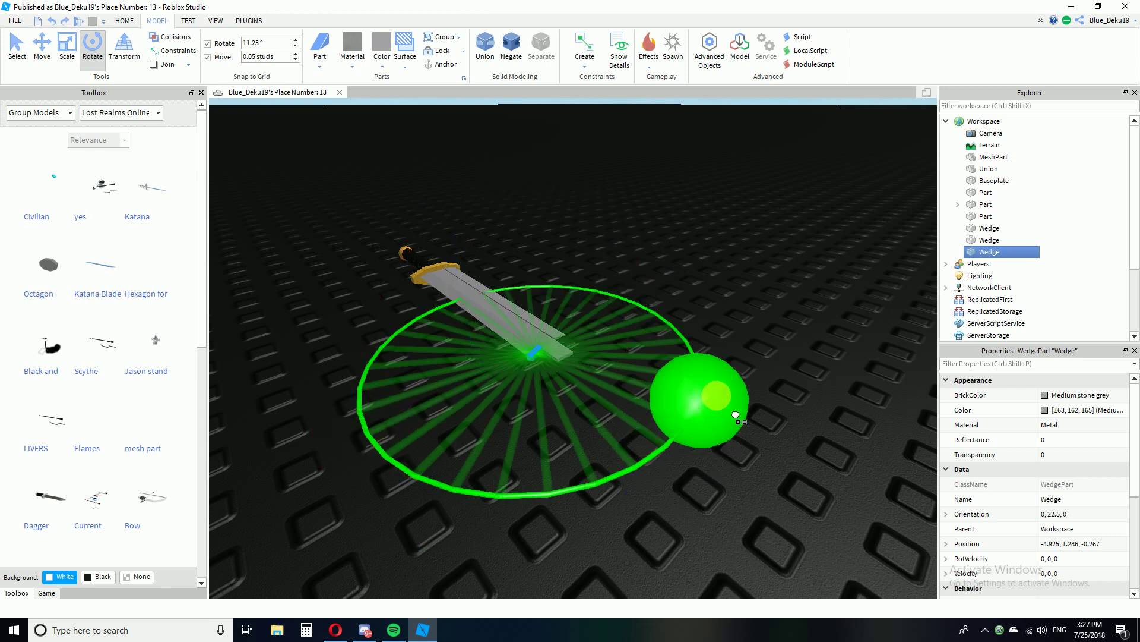
drag(736, 415, 739, 383)
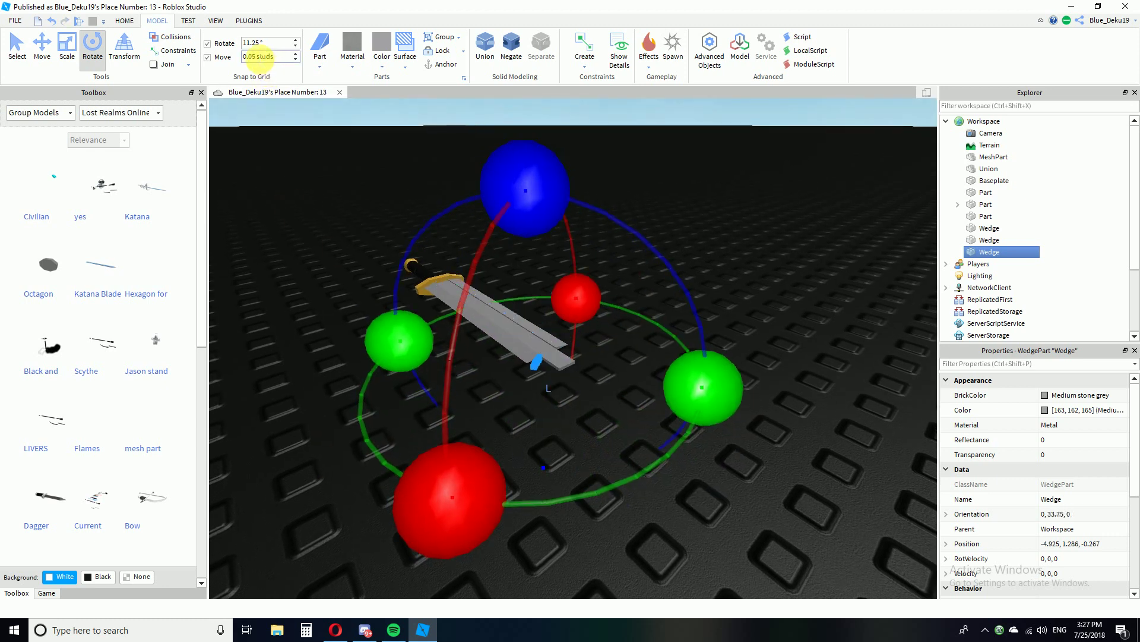
Move the angled wedge into the corner beside the protruding block, at -4.897, 1.286, -0.225.
click(41, 47)
right_drag(604, 361, 651, 313)
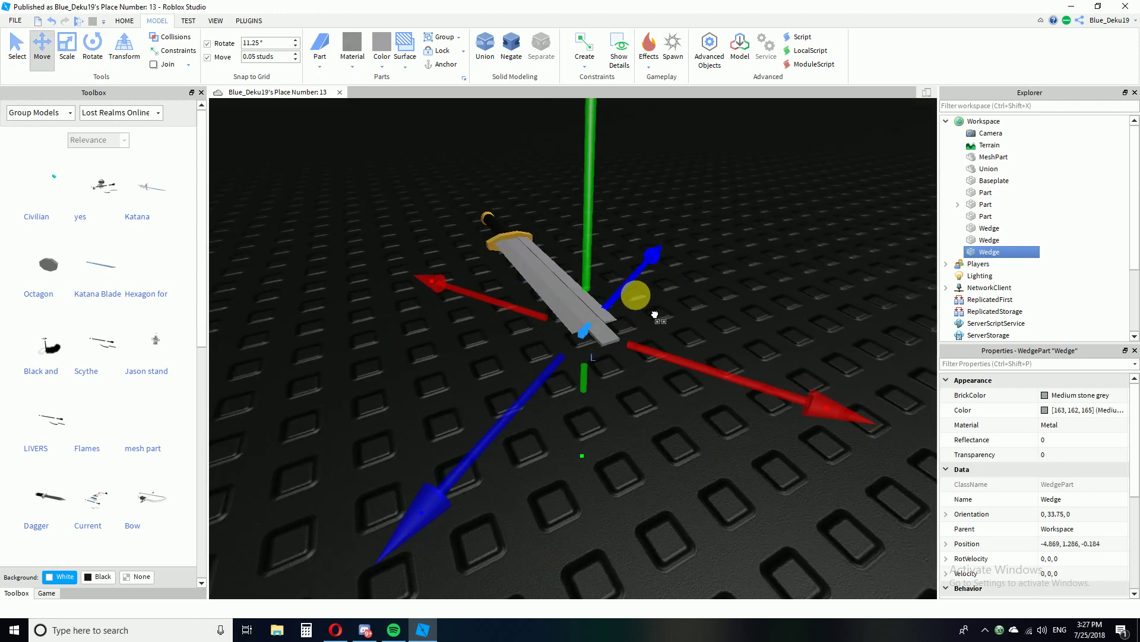
scroll(655, 314, up, 3)
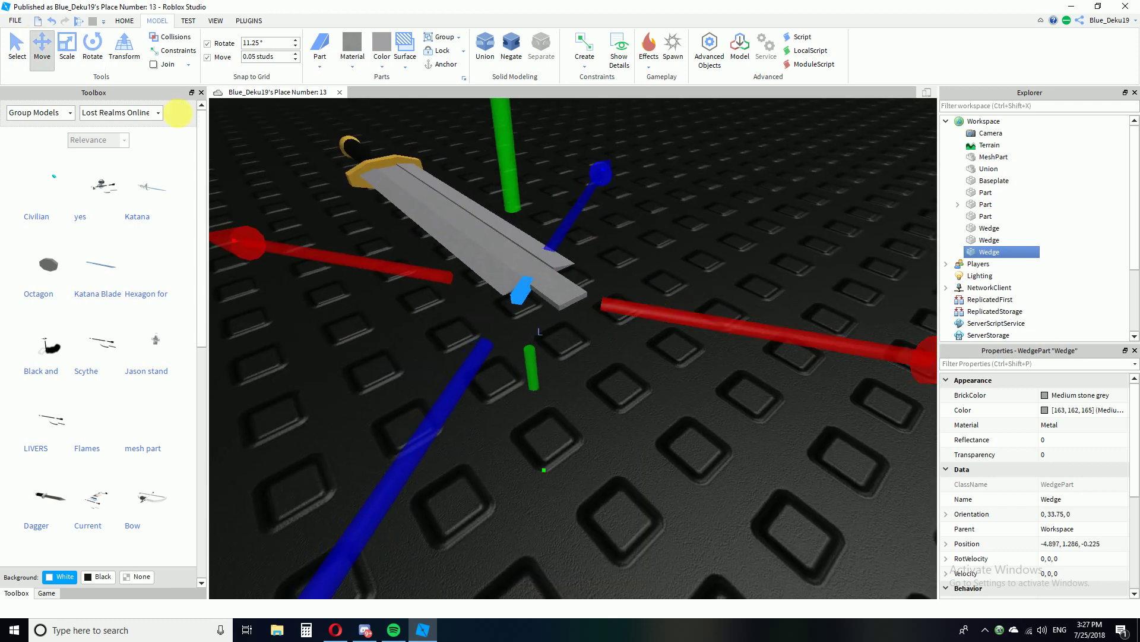
Stretch the angled wedge in both directions across the blade's end, centring it at -4.98, 1.286, -0.17.
click(76, 44)
drag(349, 266, 303, 257)
drag(806, 342, 896, 374)
right_drag(607, 268, 607, 269)
Examine from above and at blade level how the stretched angled wedge sits against the blade's end.
scroll(607, 268, down, 4)
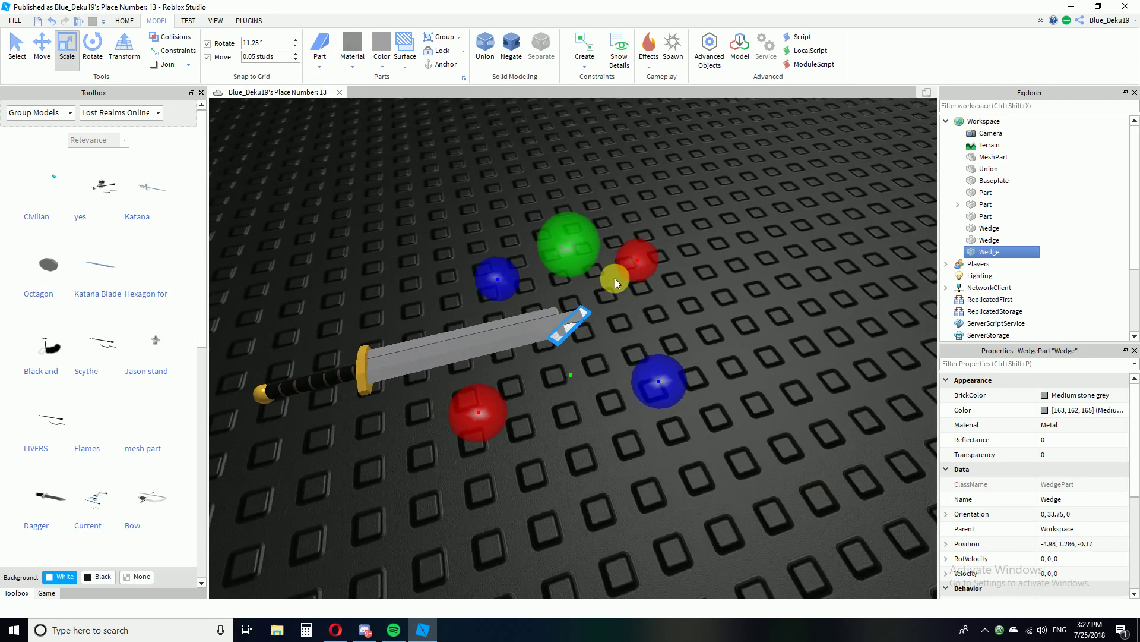
scroll(672, 301, up, 2)
scroll(701, 305, up, 3)
click(710, 302)
right_drag(710, 302, 596, 357)
right_drag(558, 405, 558, 403)
click(458, 420)
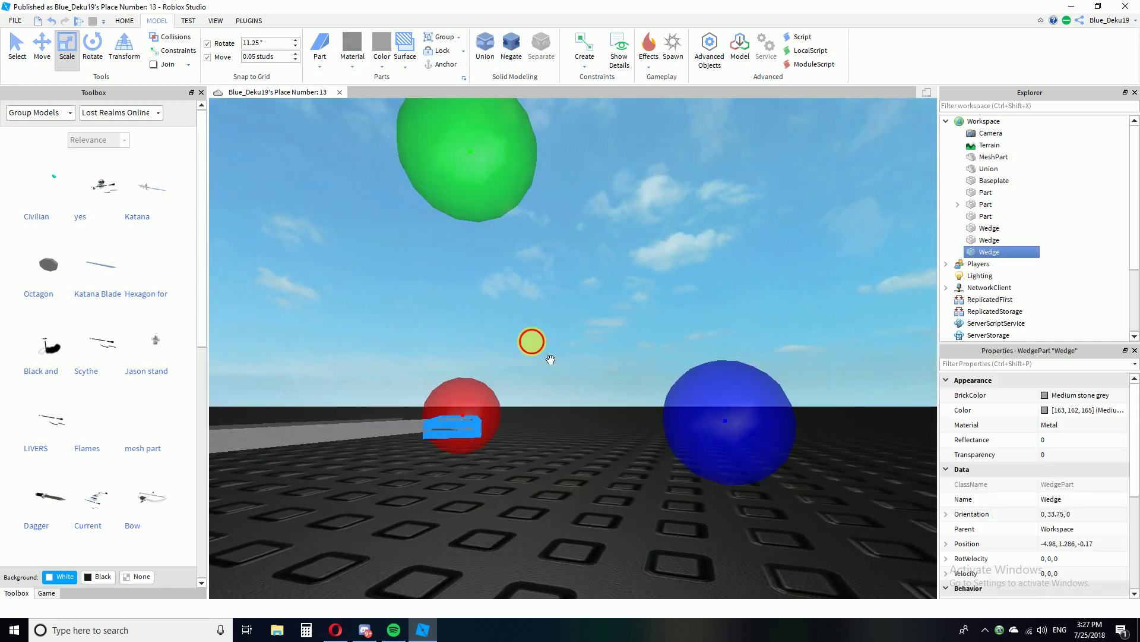
click(532, 341)
right_drag(528, 343, 458, 418)
click(458, 421)
click(42, 48)
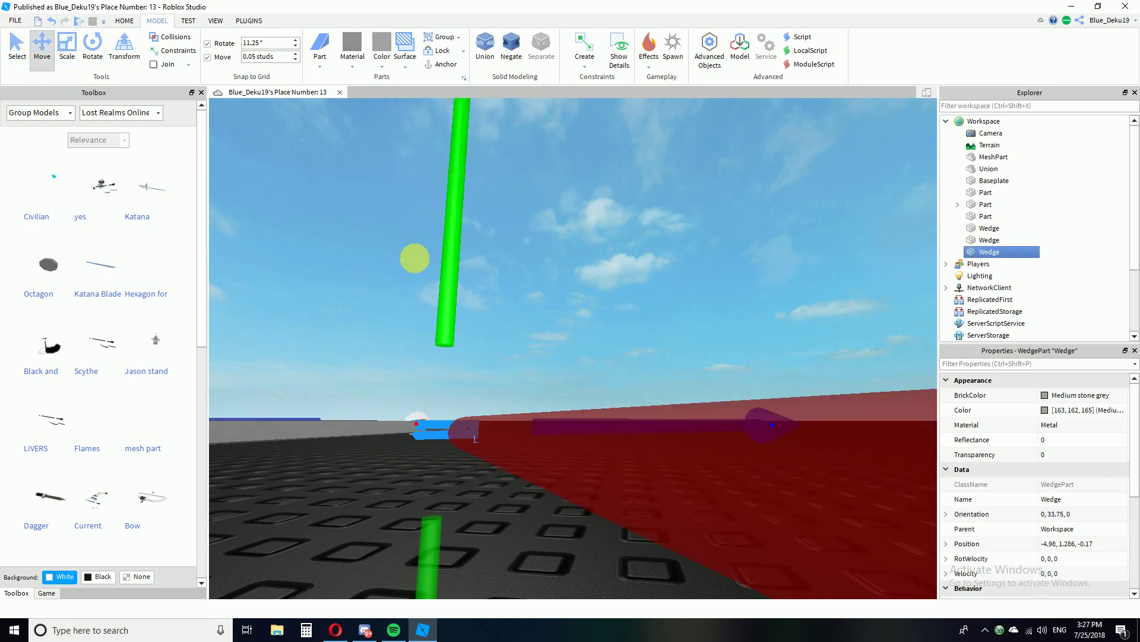
right_drag(452, 262, 454, 263)
click(600, 258)
right_drag(601, 258, 601, 258)
key(ctrl+z)
click(600, 255)
click(561, 423)
click(572, 405)
Shrink the angled wedge back down to a tiny piece beyond the blade's end.
click(66, 48)
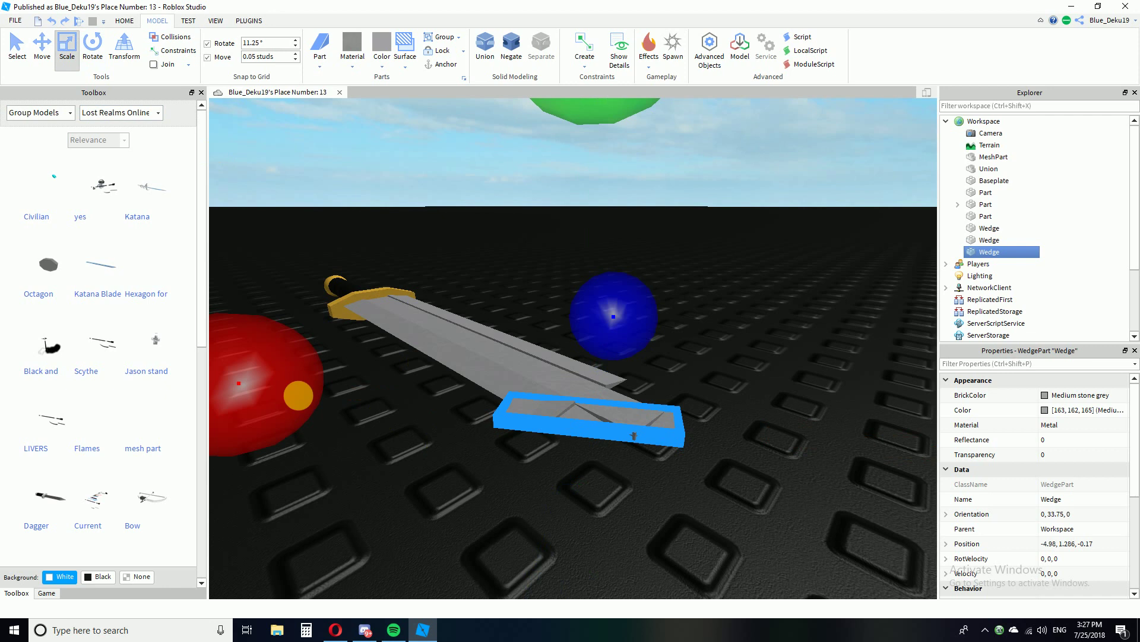
drag(435, 437, 666, 478)
right_drag(666, 394, 683, 379)
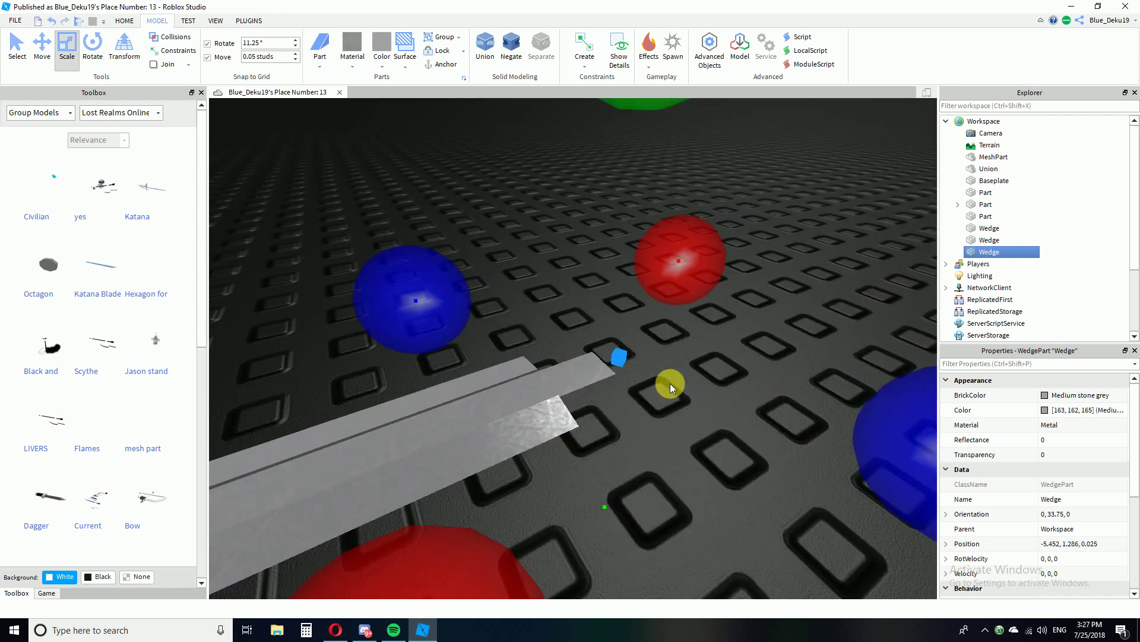
Move the tiny wedge onto the sloped face of the blade wedge near the tip.
click(631, 383)
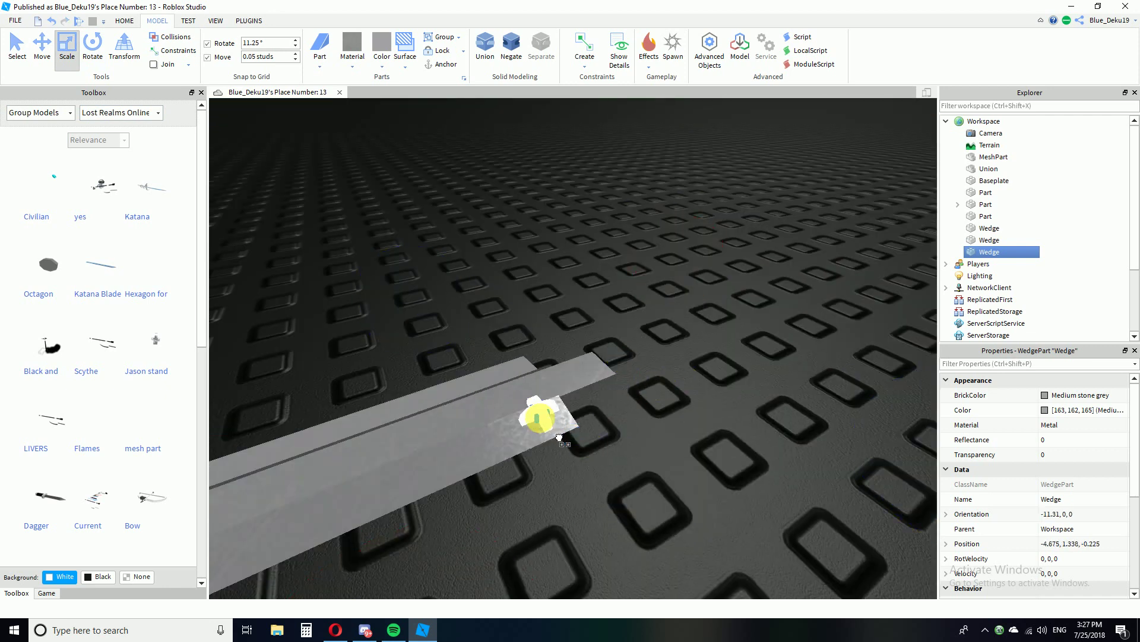
right_drag(582, 420, 586, 418)
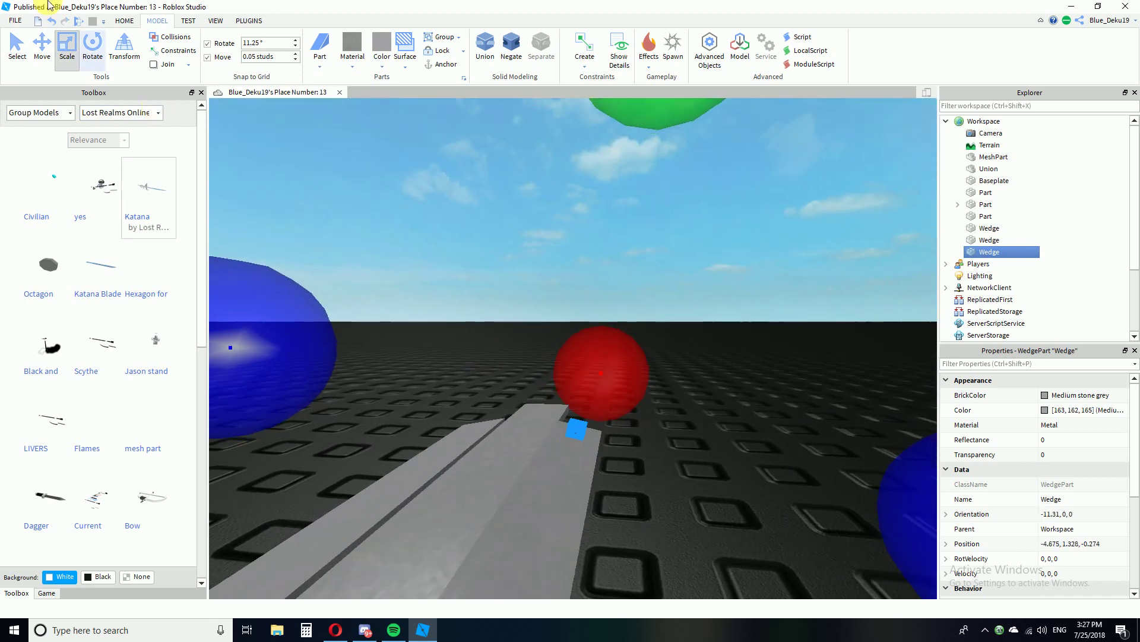
click(98, 52)
right_drag(646, 490, 584, 405)
mouse_move(552, 411)
mouse_down()
mouse_move(564, 422)
mouse_move(537, 424)
mouse_up()
right_drag(622, 379, 633, 343)
click(634, 343)
Move the tiny wedge under the protruding middle block, at -5.125, 1.261, -0.057.
mouse_move(565, 437)
right_down()
mouse_move(641, 417)
mouse_move(551, 446)
right_up()
drag(551, 446, 617, 479)
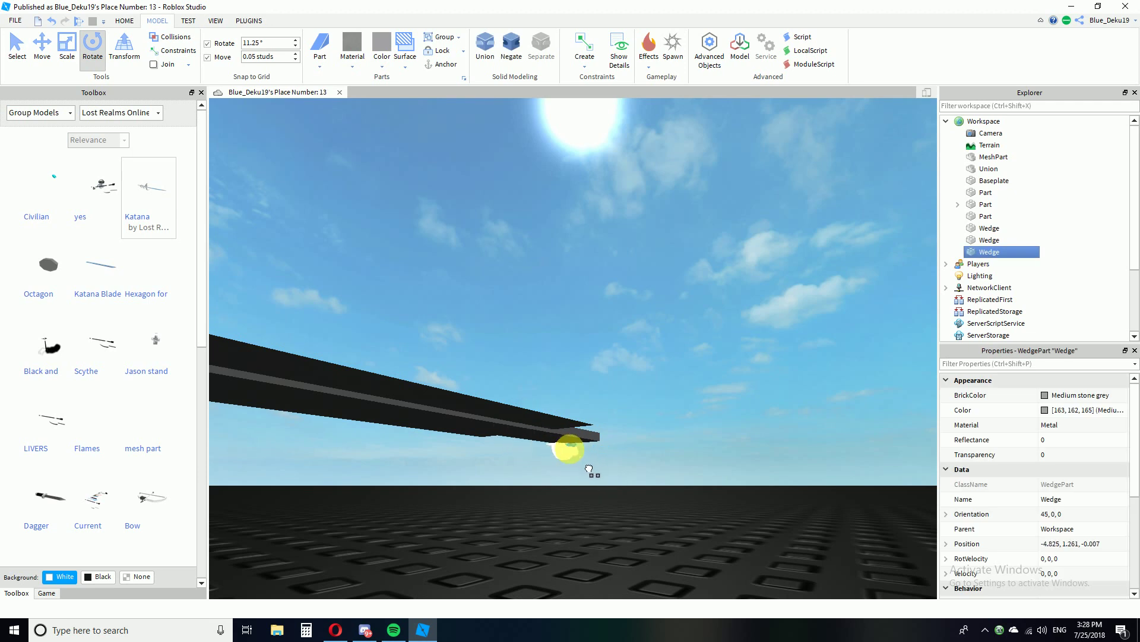
right_drag(628, 427, 633, 423)
mouse_move(617, 462)
right_down()
mouse_move(642, 377)
mouse_move(610, 443)
right_up()
click(613, 431)
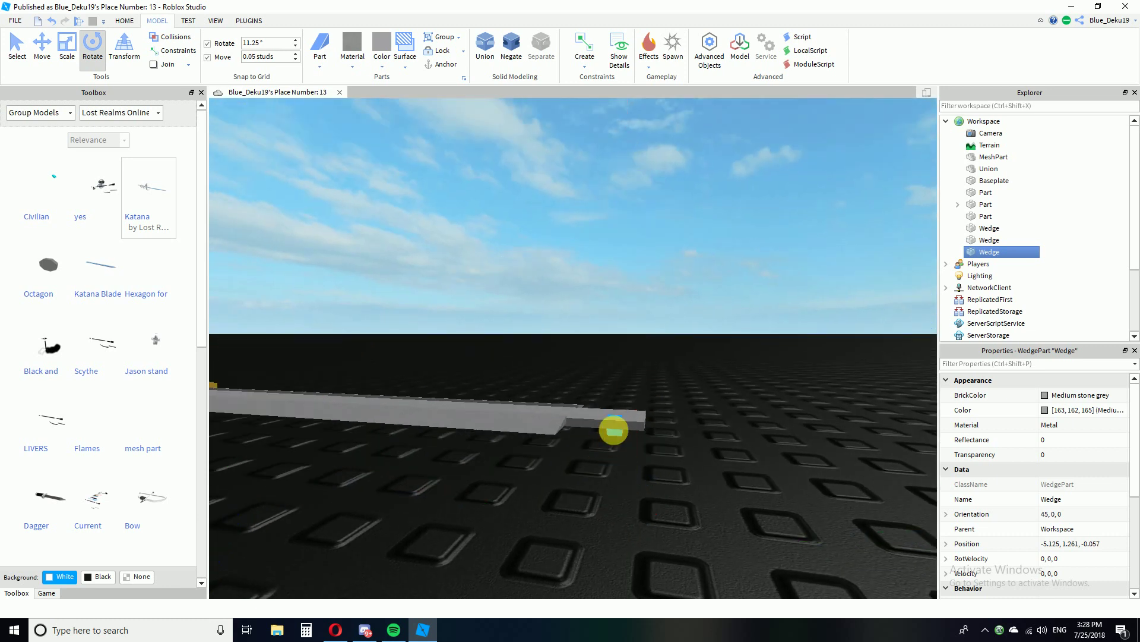
Move the tiny wedge into the notch beside the protruding middle block, at -4.875, 1.304, -0.242 with orientation 0, 0, 0.
drag(564, 409, 565, 410)
right_drag(564, 410, 629, 425)
click(797, 453)
right_drag(797, 453, 704, 422)
click(585, 467)
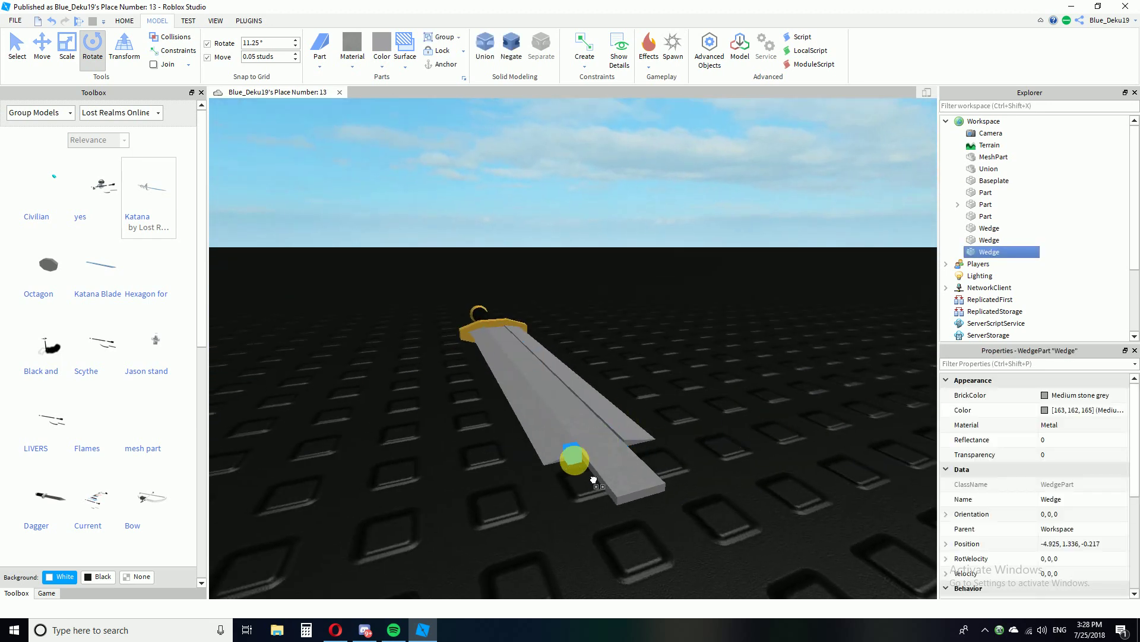
click(723, 516)
right_drag(723, 516, 719, 518)
click(571, 484)
click(598, 527)
right_drag(598, 526, 554, 485)
click(562, 482)
Stretch the tiny wedge along the protruding block, bringing its centre to -5.2, 1.304, -0.267.
click(63, 43)
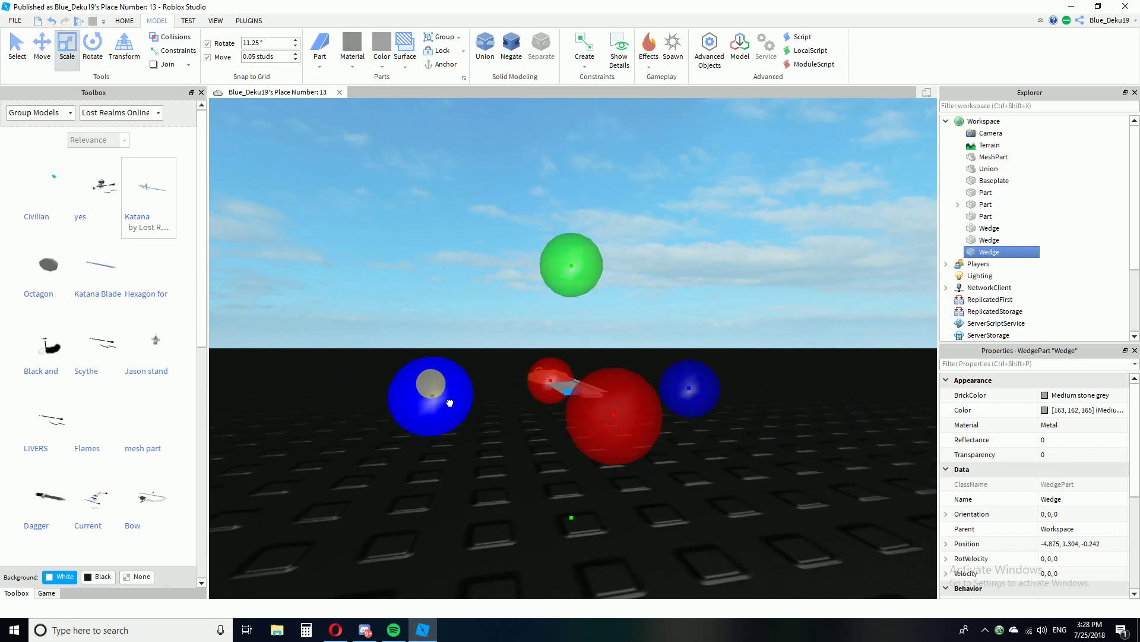
click(487, 445)
scroll(487, 445, up, 5)
right_drag(487, 446, 511, 462)
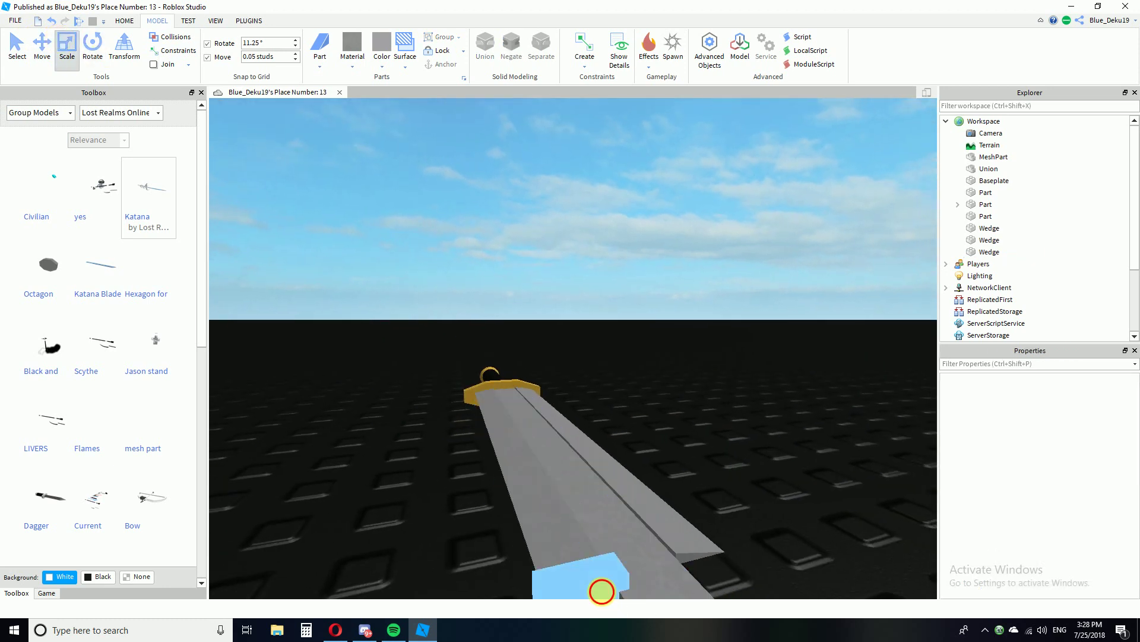
click(601, 591)
scroll(667, 499, down, 5)
drag(739, 455, 803, 491)
Rotate the stretched wedge to 33.75° about the vertical axis and move it across the tip to -4.964, 1.304, -0.184.
click(97, 54)
scroll(743, 400, up, 3)
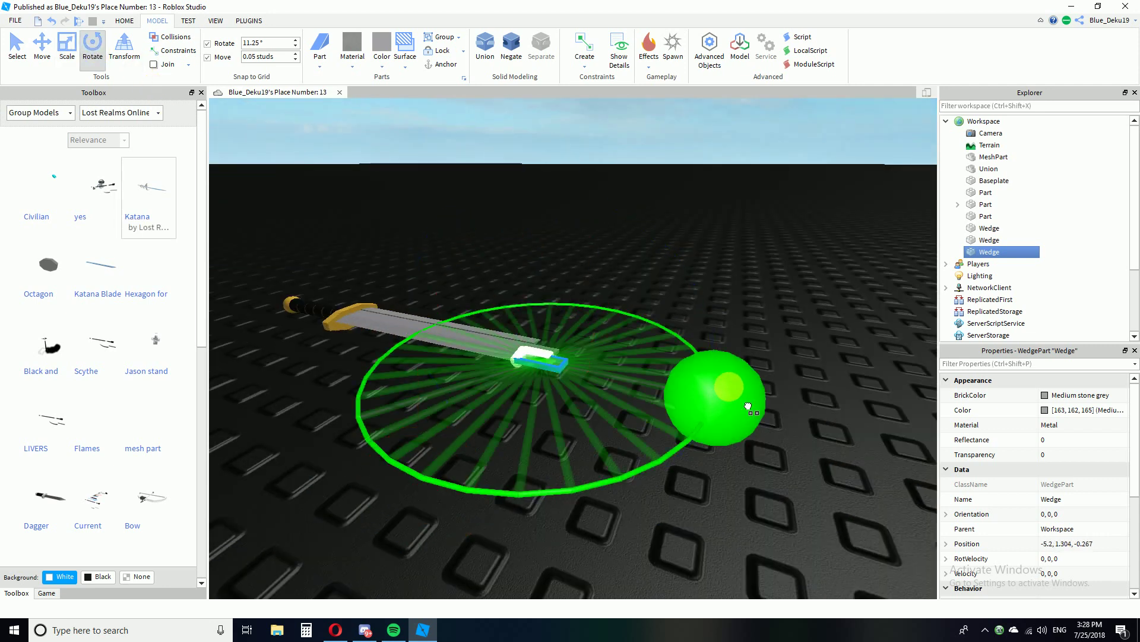
drag(732, 373, 715, 357)
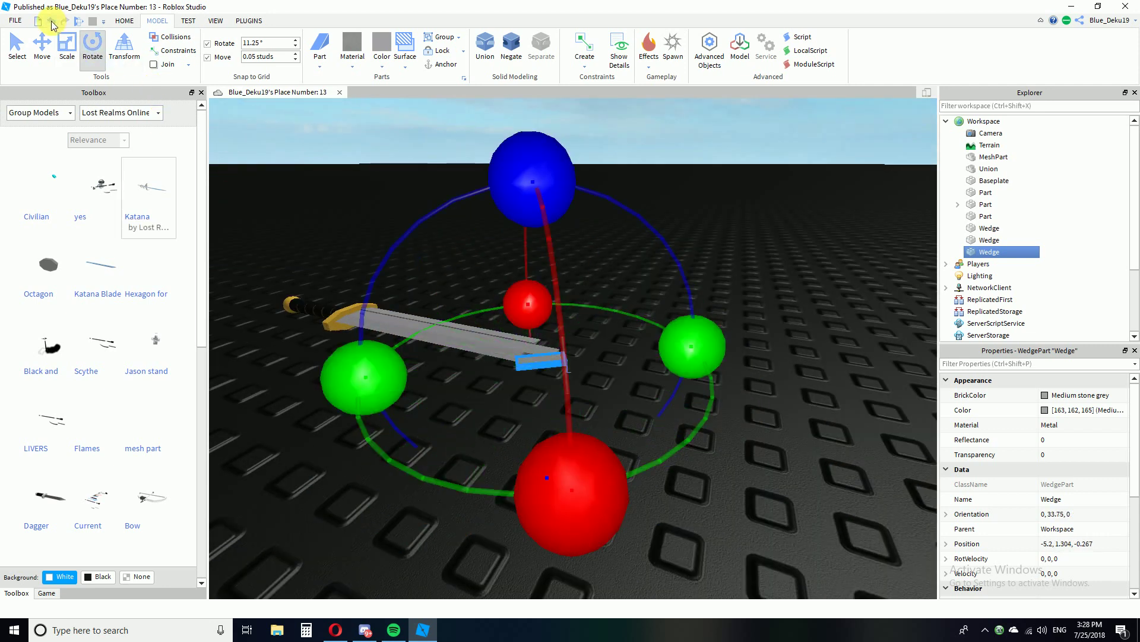
click(41, 46)
right_drag(578, 351, 593, 365)
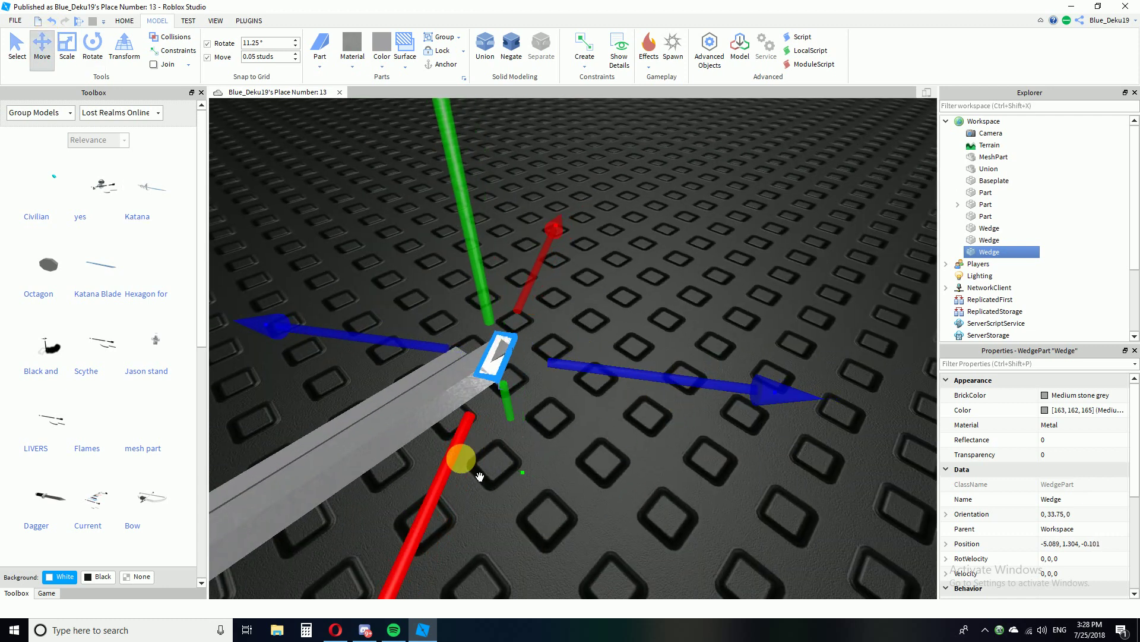
click(579, 456)
right_drag(579, 456, 471, 396)
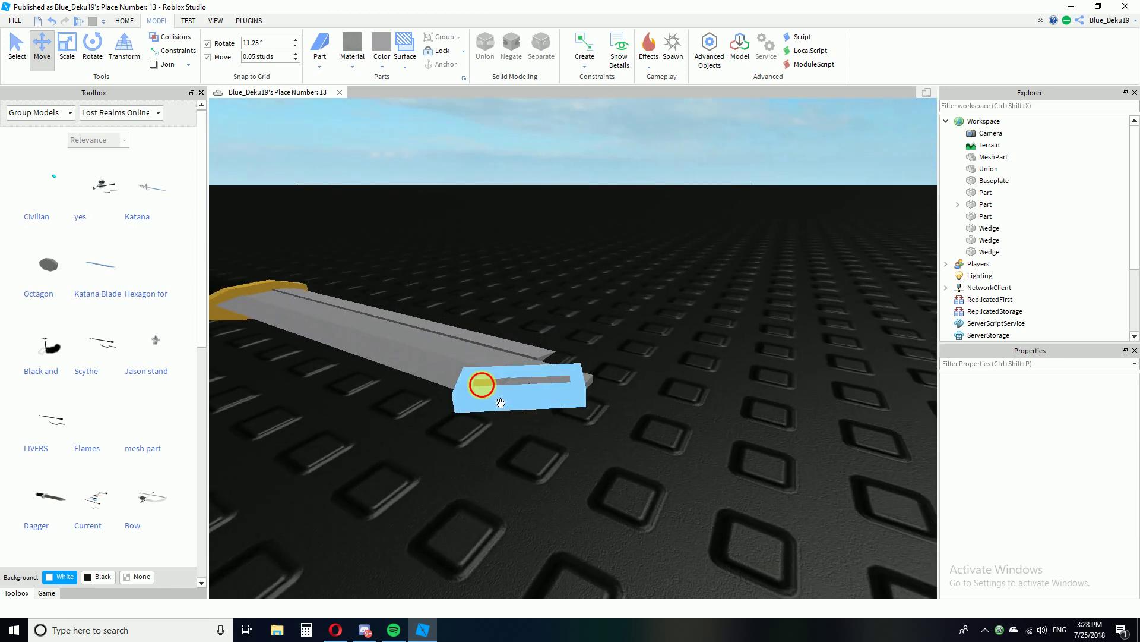
Lengthen the angled wedge outward beyond the blade's end, bringing its centre to -5.151, 1.304, -0.059.
click(476, 386)
click(64, 51)
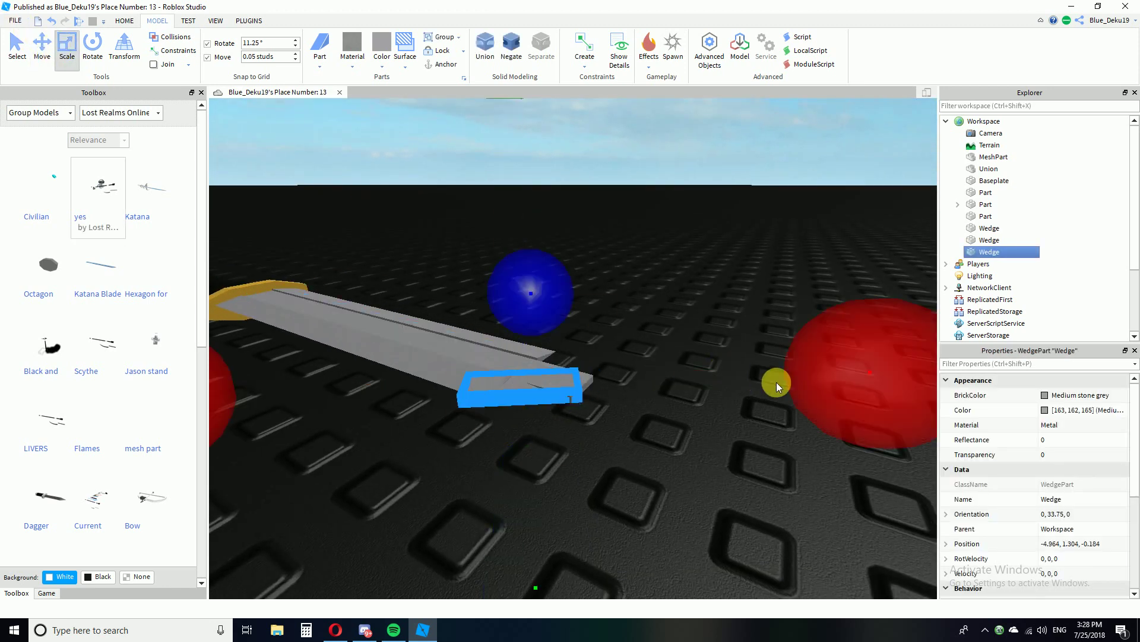
click(687, 305)
right_drag(687, 305, 537, 333)
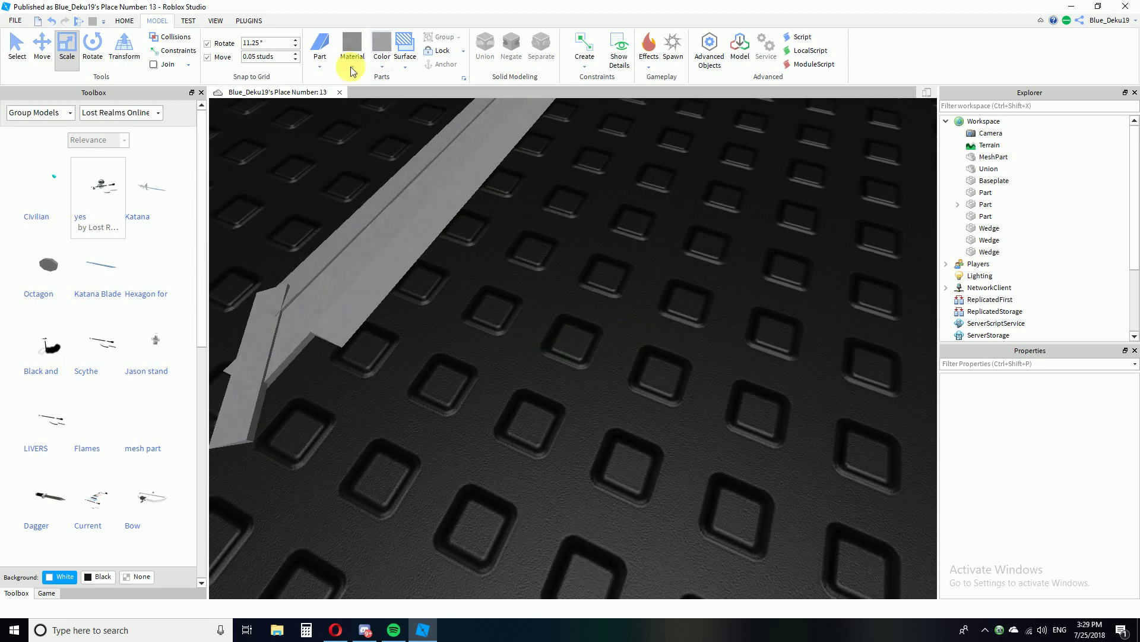
Insert another metal wedge near the blade and shrink it to a tiny piece.
click(320, 46)
scroll(534, 238, down, 3)
right_drag(533, 238, 611, 337)
drag(611, 336, 545, 430)
right_drag(544, 431, 512, 431)
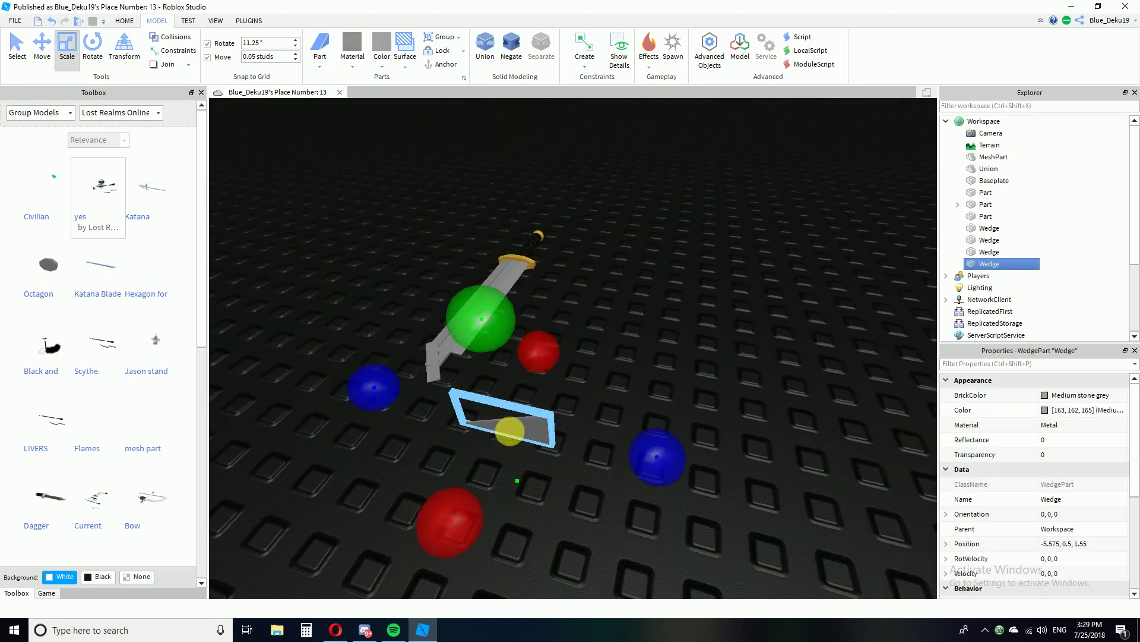
drag(375, 389, 454, 411)
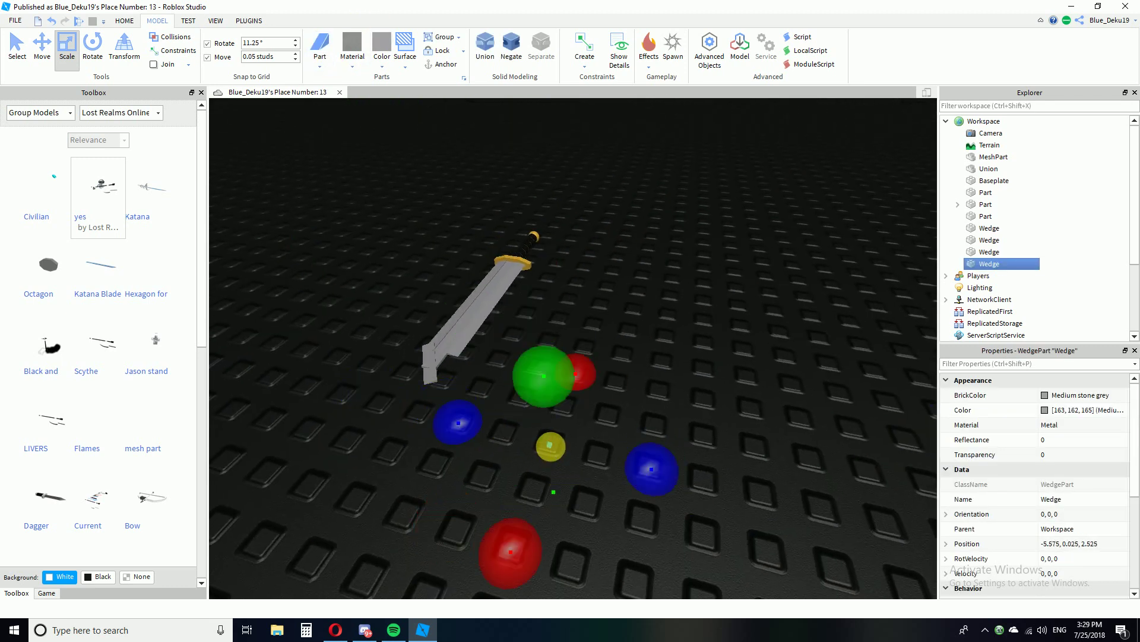
mouse_move(599, 448)
right_down()
mouse_move(614, 461)
mouse_move(601, 448)
right_up()
scroll(691, 398, up, 2)
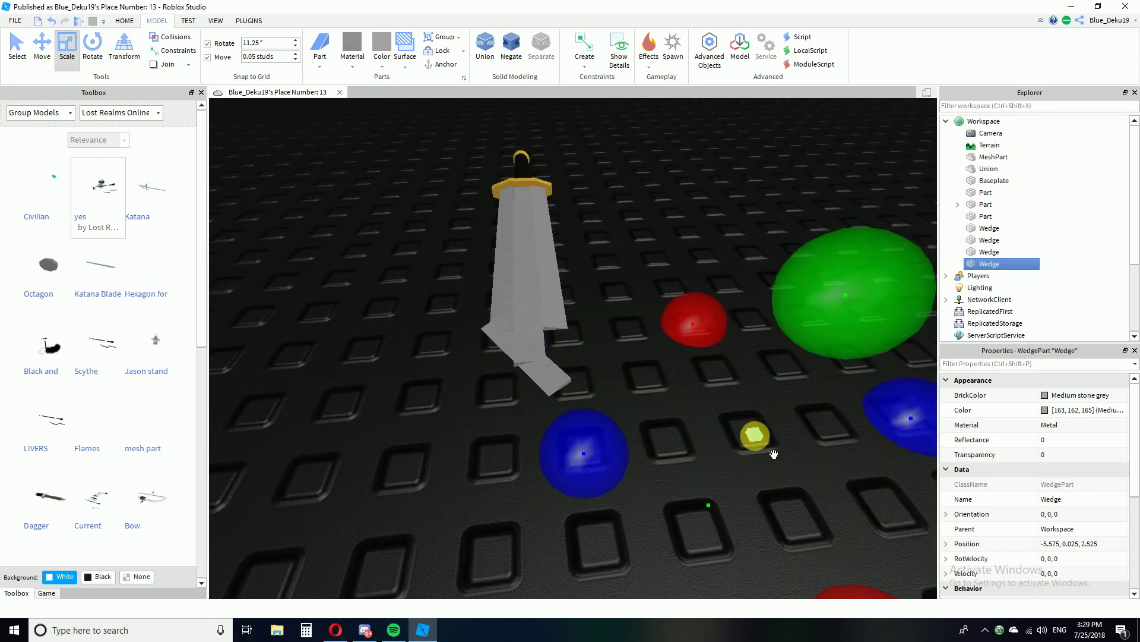
Move the new tiny wedge into the notch on the blade's other side, at -4.875, 1.305, 0.233.
drag(753, 435, 549, 306)
scroll(612, 319, up, 2)
right_drag(611, 321, 607, 322)
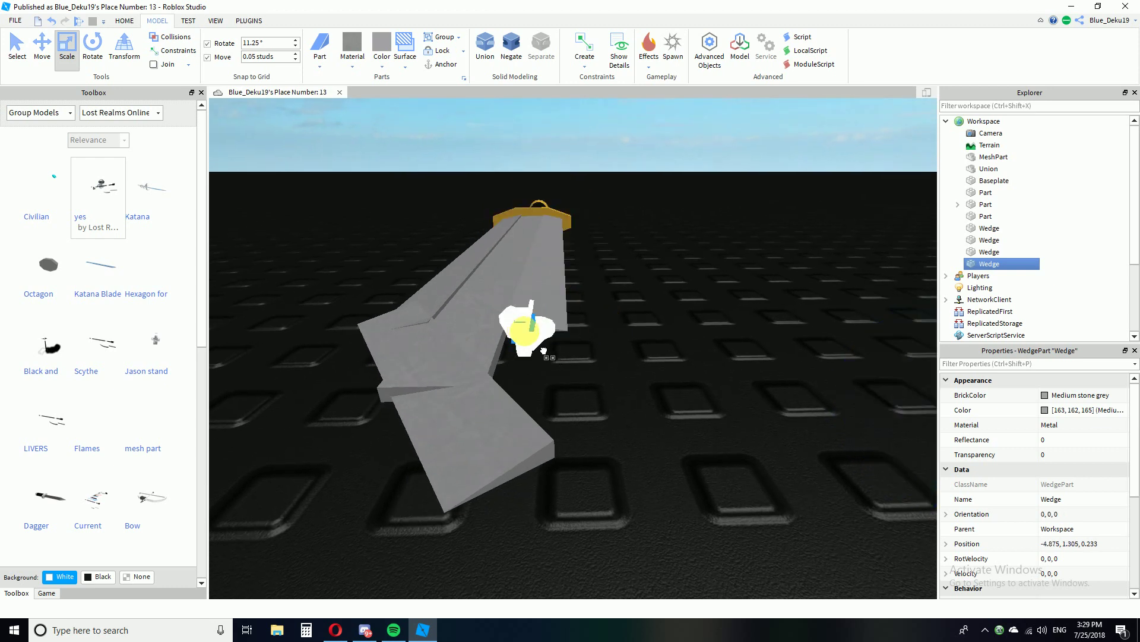
right_drag(639, 387, 637, 387)
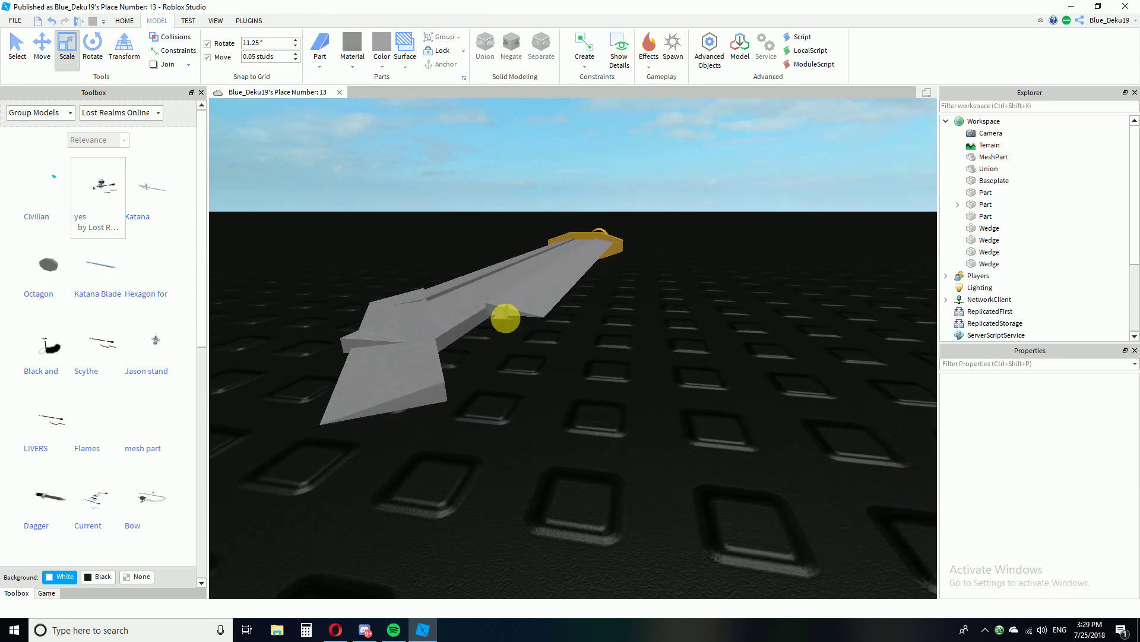
Rotate the new tiny wedge to 180° about the vertical axis.
click(99, 51)
right_drag(596, 282, 599, 284)
scroll(599, 284, down, 2)
drag(541, 268, 650, 531)
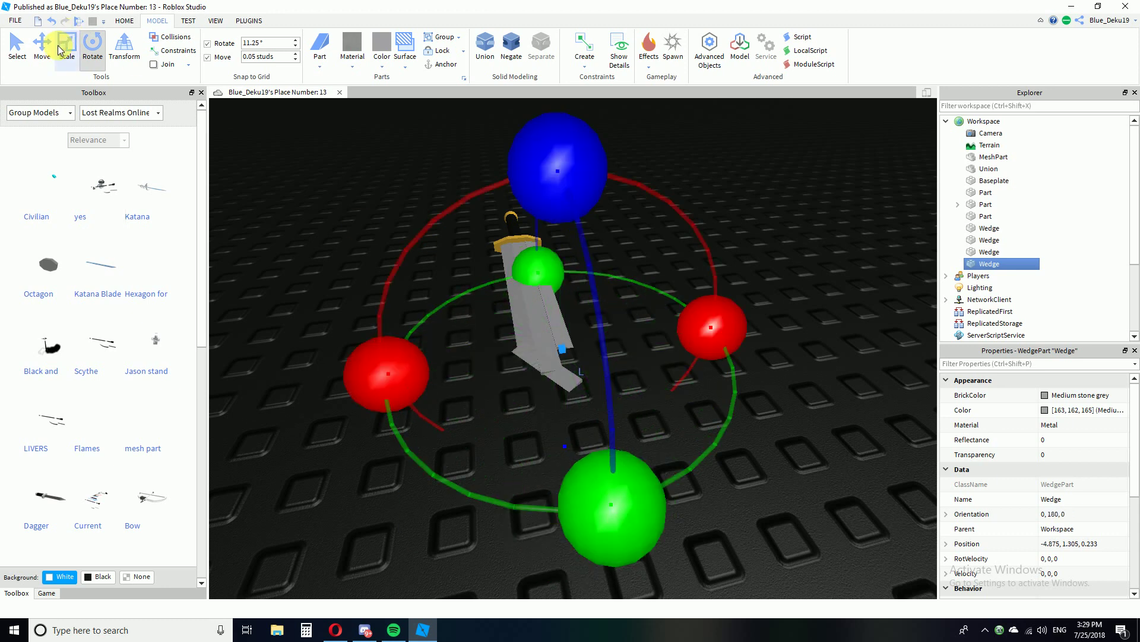
click(39, 45)
scroll(534, 326, up, 4)
right_drag(614, 345, 614, 345)
Stretch the flipped wedge along the blade's end, bringing its centre to -5.175, 1.305, 0.283.
click(72, 51)
right_drag(402, 262, 401, 262)
scroll(402, 262, down, 3)
drag(343, 362, 334, 362)
drag(762, 364, 774, 373)
click(754, 444)
right_drag(755, 444, 755, 444)
scroll(754, 446, up, 3)
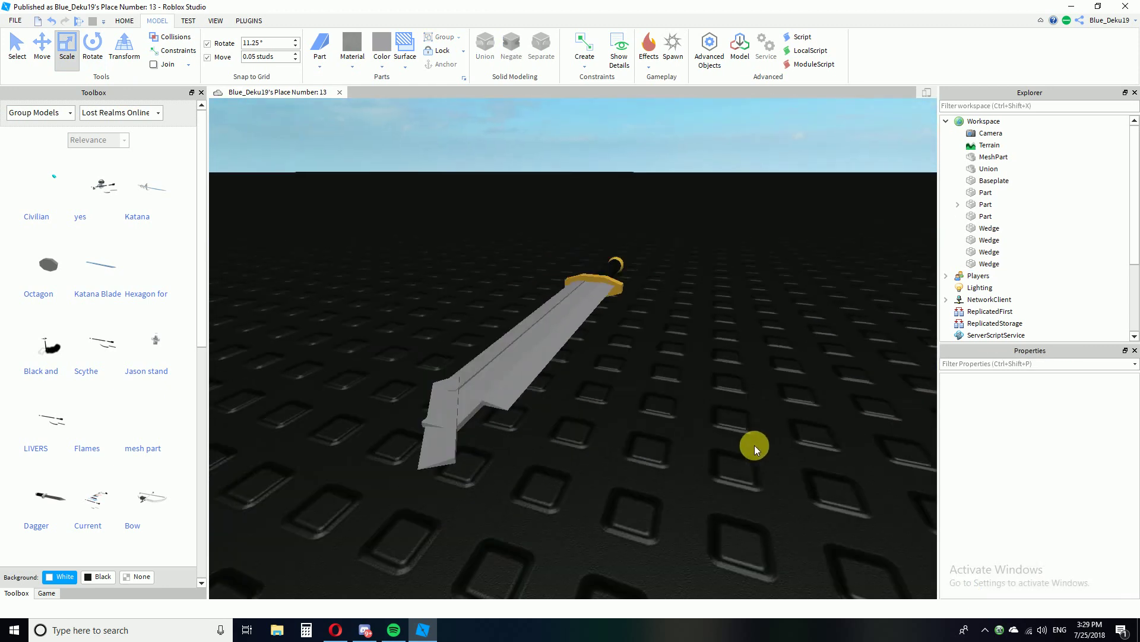
click(490, 402)
right_drag(499, 387, 499, 387)
scroll(499, 387, down, 3)
drag(482, 415, 418, 456)
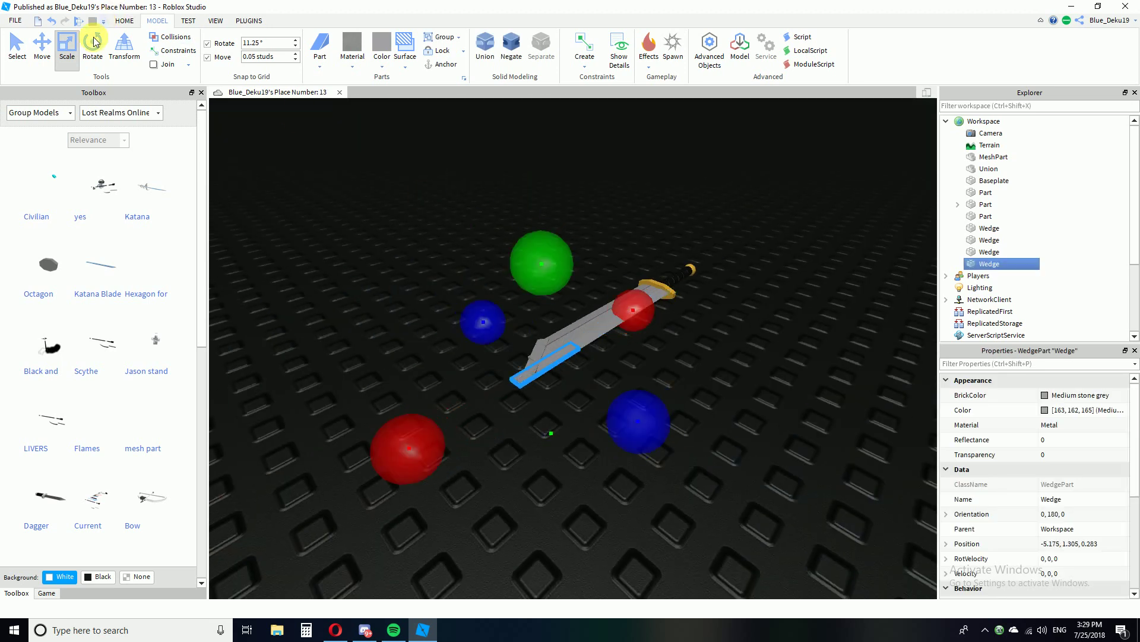
Rotate the second wedge to 146.25° about the vertical axis and move it across the first one, to -5.092, 1.305, 0.158.
click(93, 42)
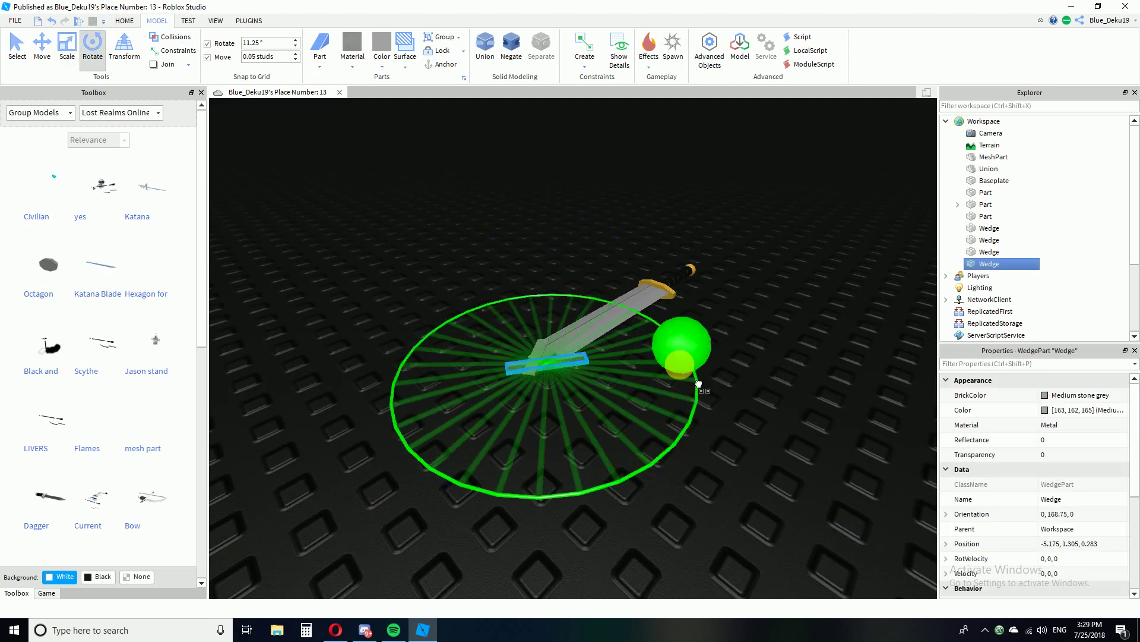
click(54, 61)
scroll(536, 341, up, 3)
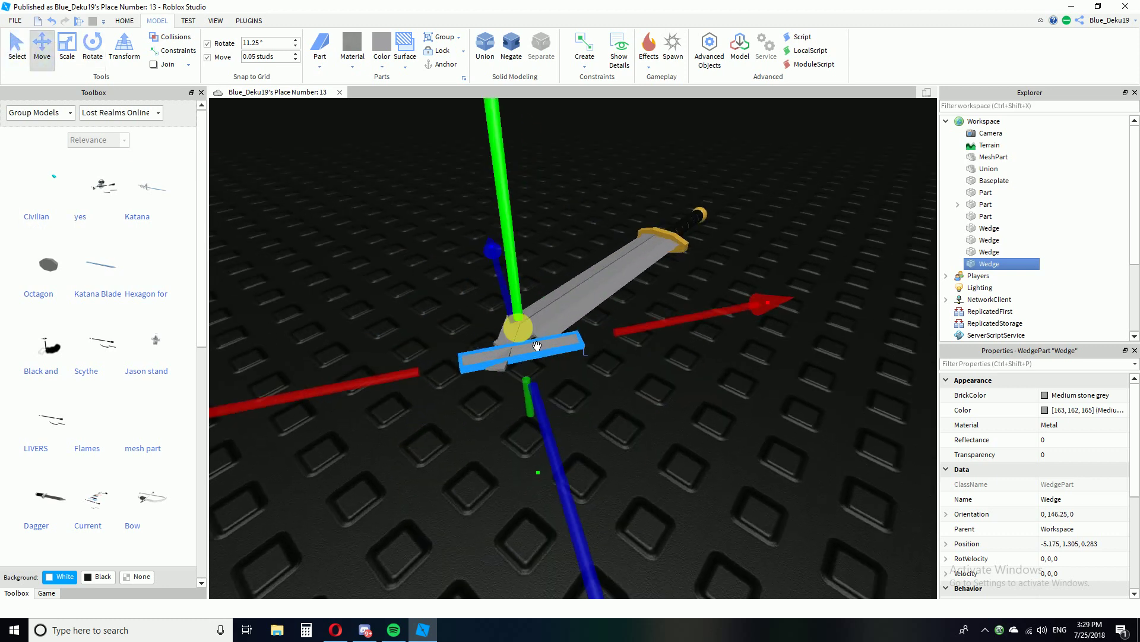
right_drag(537, 343, 543, 348)
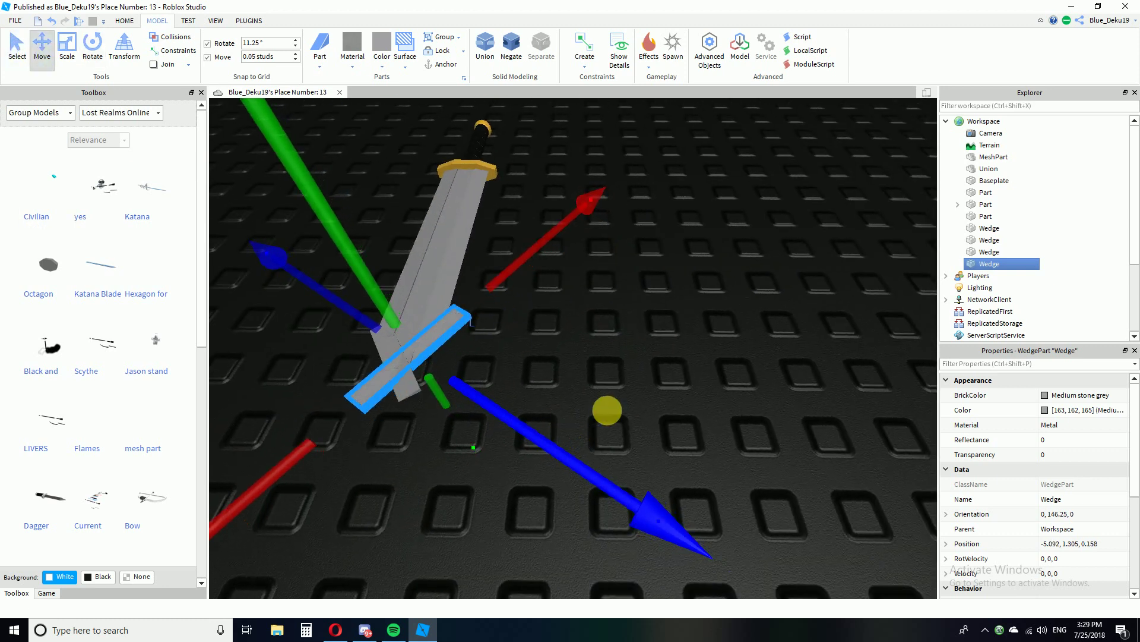
click(609, 409)
scroll(614, 380, down, 3)
right_drag(613, 385, 730, 356)
scroll(729, 369, up, 3)
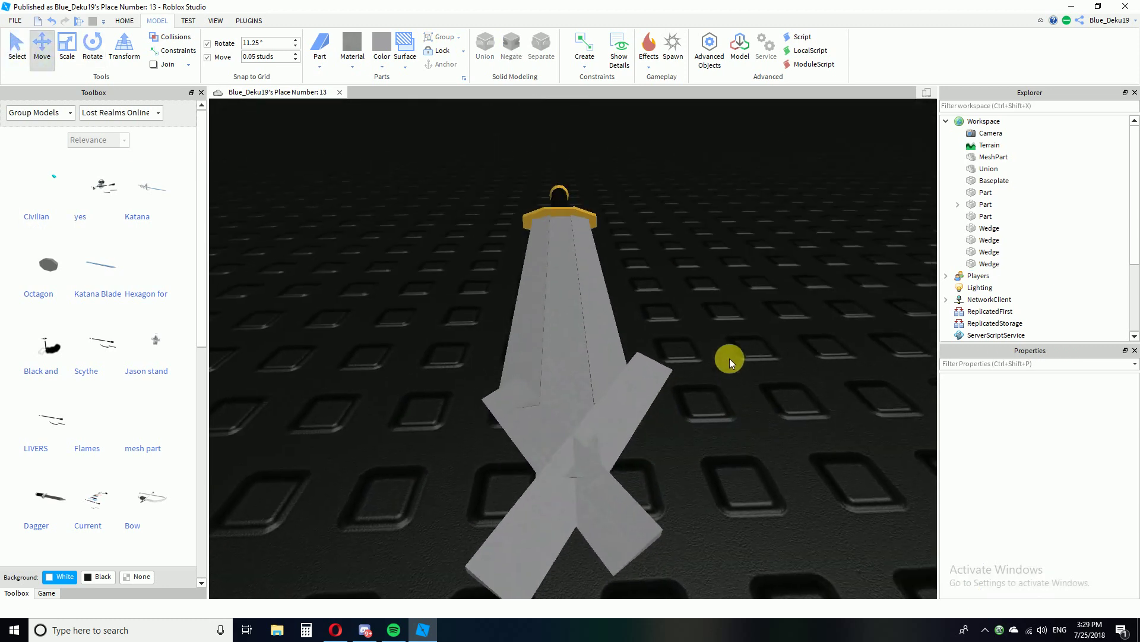
Nudge the second angled wedge to refine how it crosses the blade's tip.
scroll(730, 360, down, 2)
click(636, 447)
scroll(746, 466, up, 5)
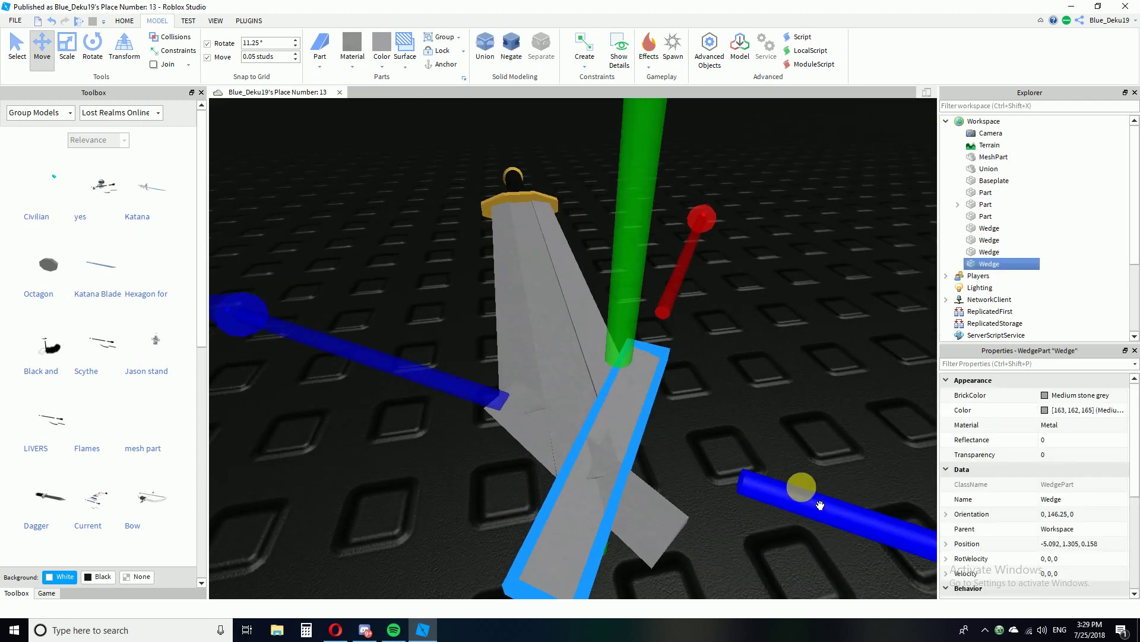
drag(816, 508, 802, 458)
right_drag(799, 452, 794, 434)
click(822, 355)
right_drag(793, 365, 792, 380)
drag(617, 499, 593, 526)
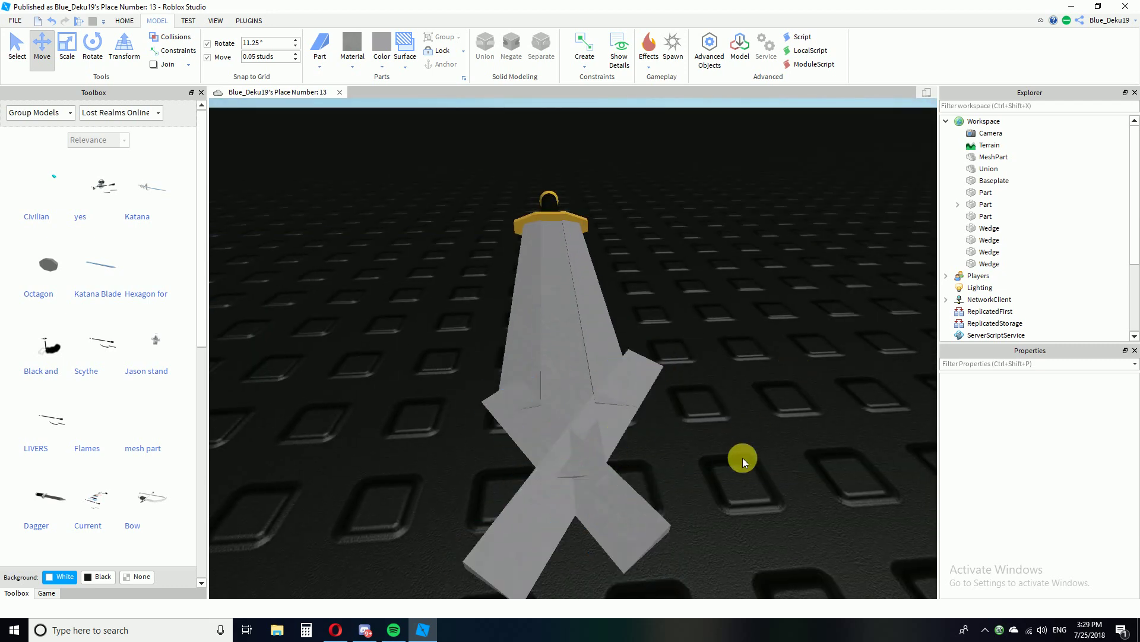
Try adjusting the length of the first angled wedge where it crosses the second.
right_drag(714, 516, 672, 522)
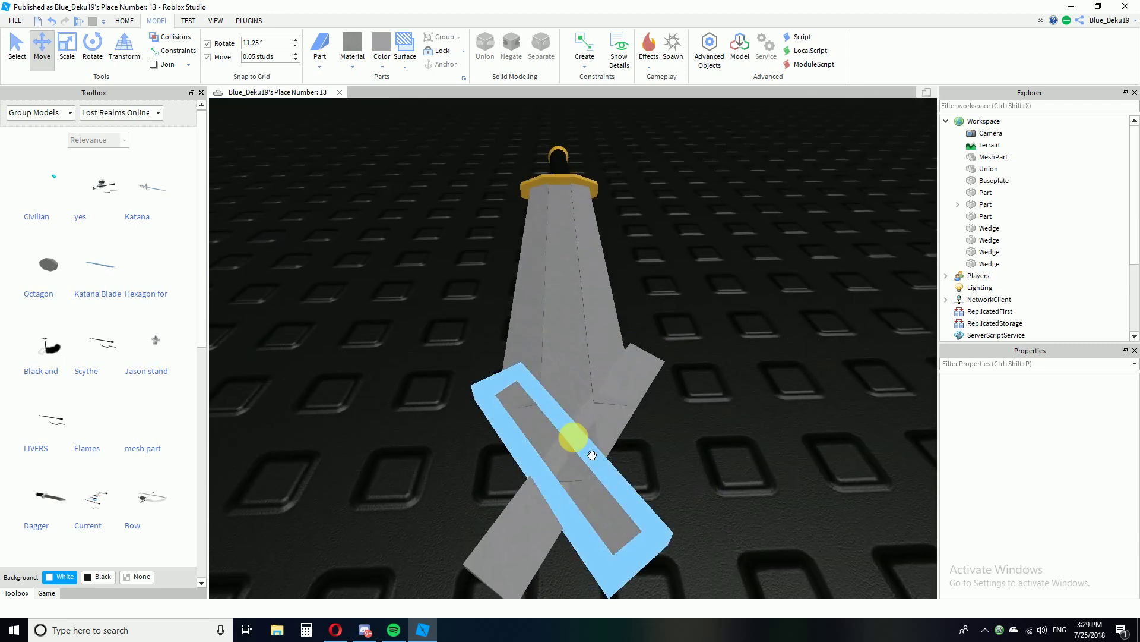
right_drag(732, 464, 827, 389)
click(654, 369)
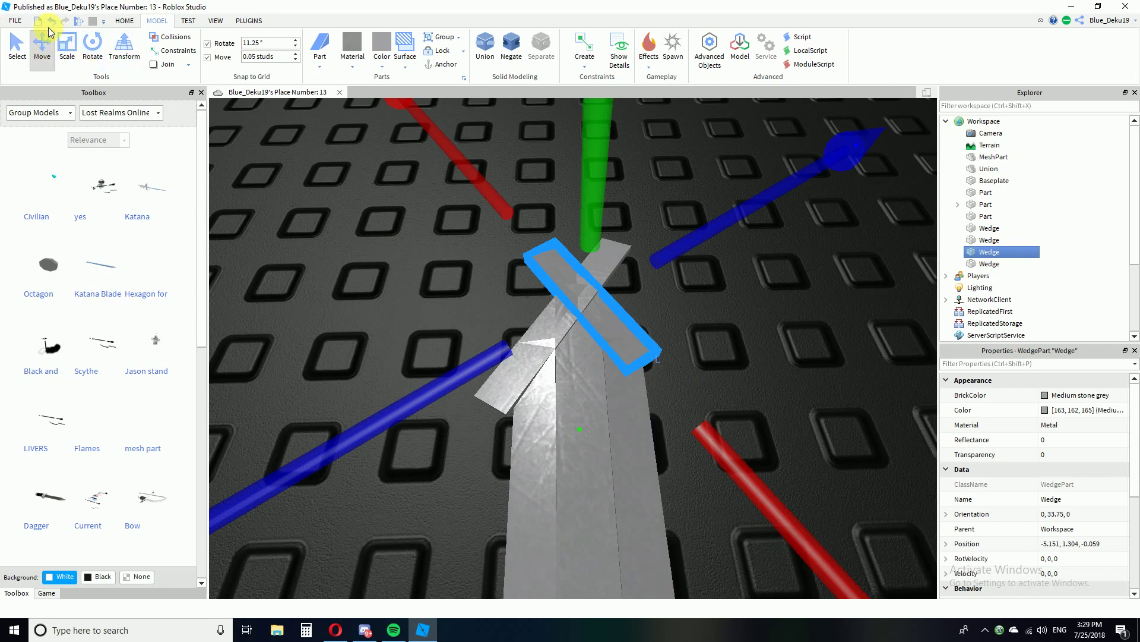
right_drag(744, 470, 803, 469)
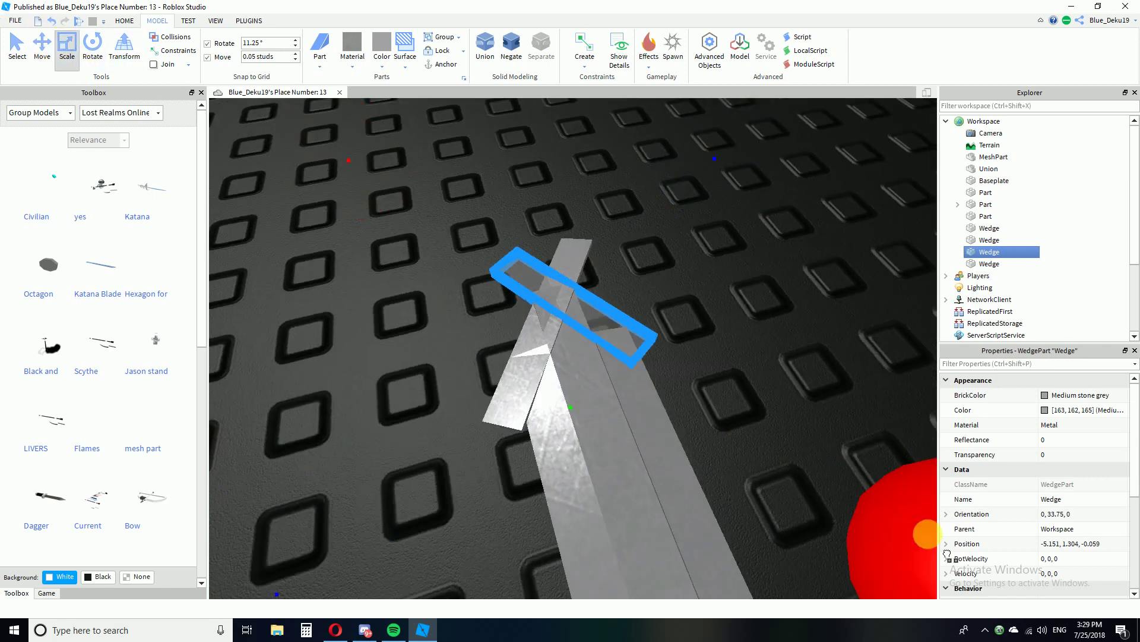
drag(973, 568, 855, 484)
click(751, 386)
scroll(730, 306, up, 5)
right_drag(730, 306, 689, 297)
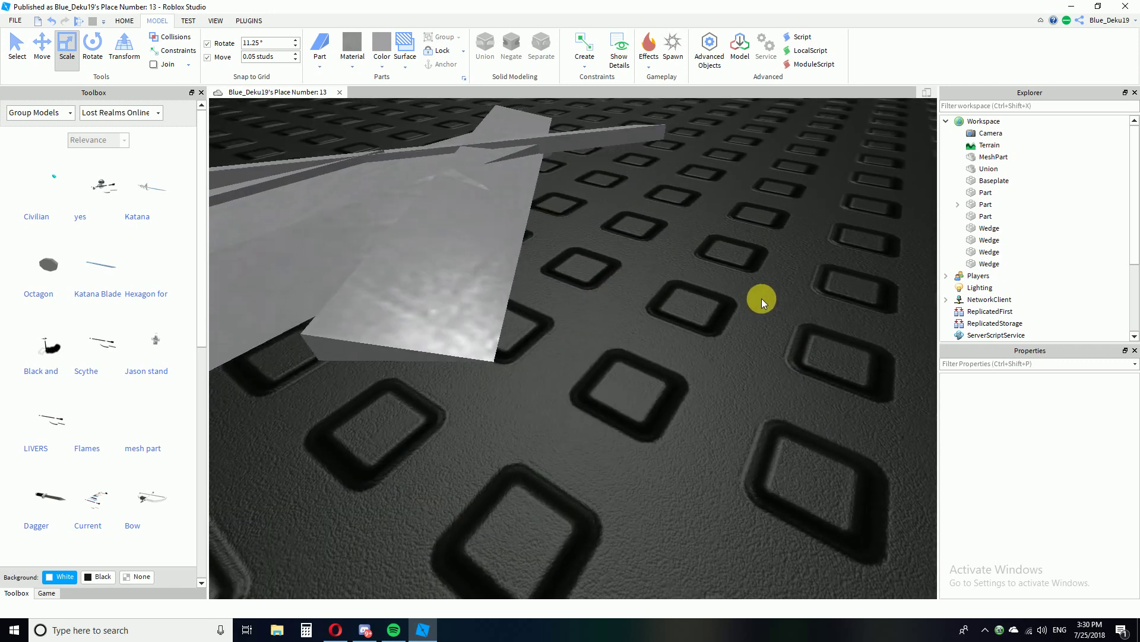
scroll(761, 300, down, 4)
Insert a metal block part beside the dagger and shrink it to a tiny cube.
click(325, 82)
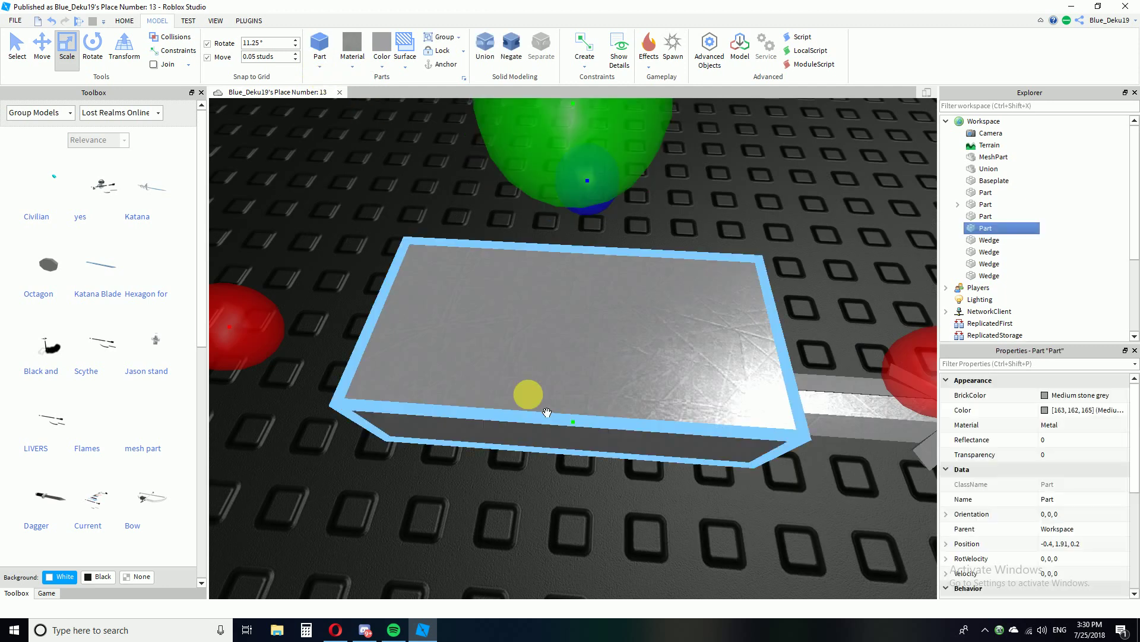
drag(708, 376, 738, 516)
right_drag(768, 468, 774, 463)
drag(572, 478, 643, 468)
right_drag(644, 467, 650, 465)
drag(815, 469, 627, 586)
right_drag(690, 462, 694, 460)
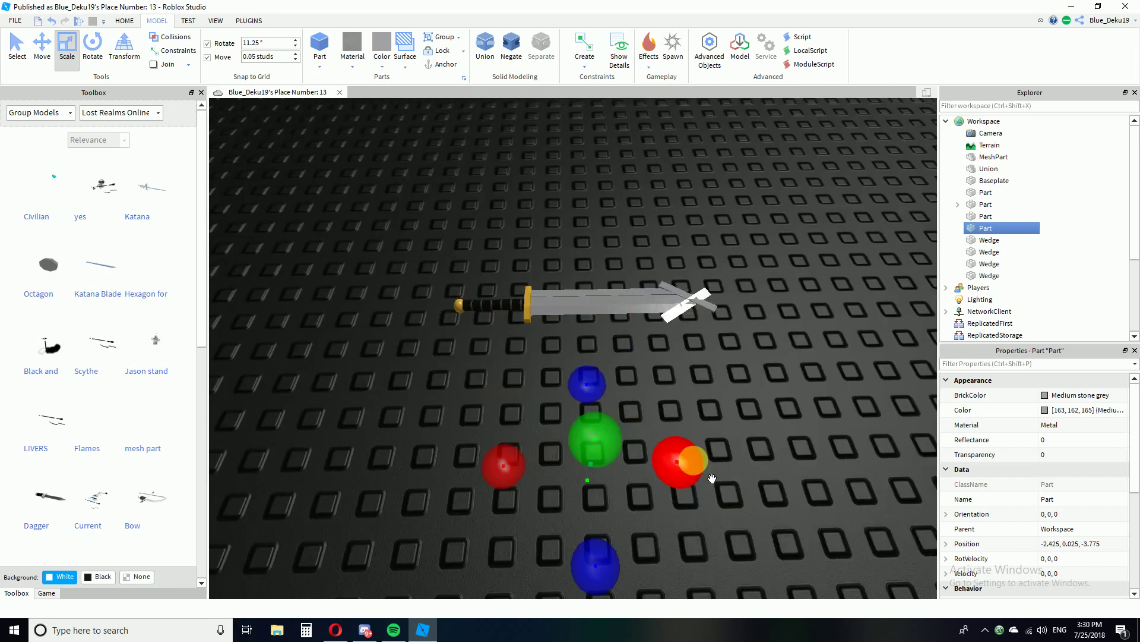
Move the tiny block onto the first angled wedge, at -4.532, 1.328, -0.482 with orientation -11.31, 33.75, 0.
right_drag(611, 489, 644, 475)
scroll(612, 487, up, 3)
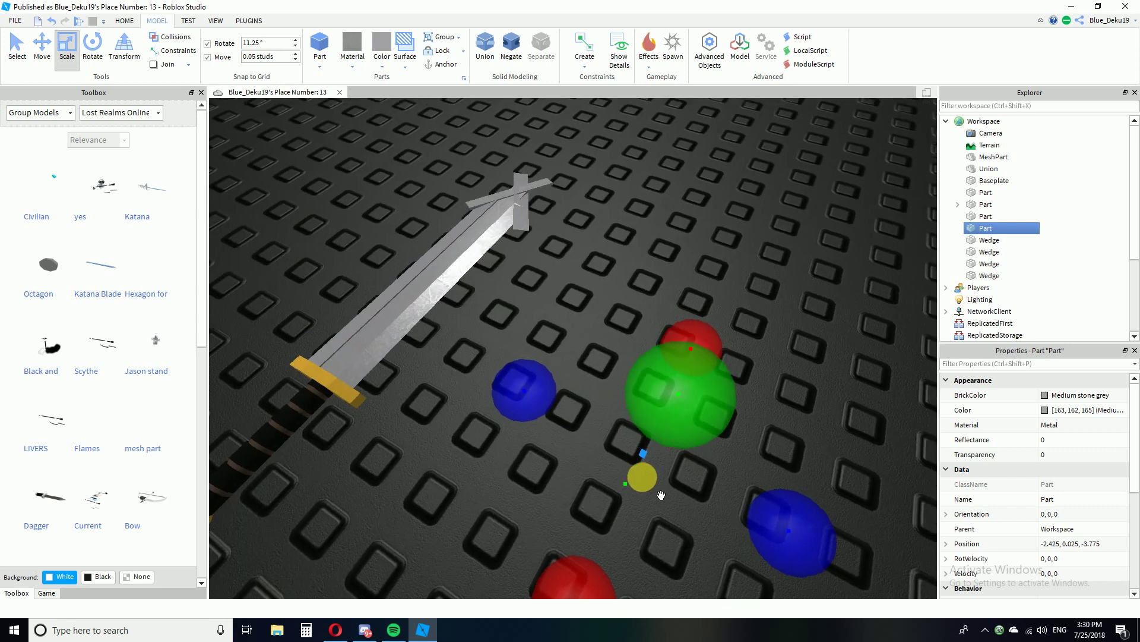
drag(642, 456, 593, 323)
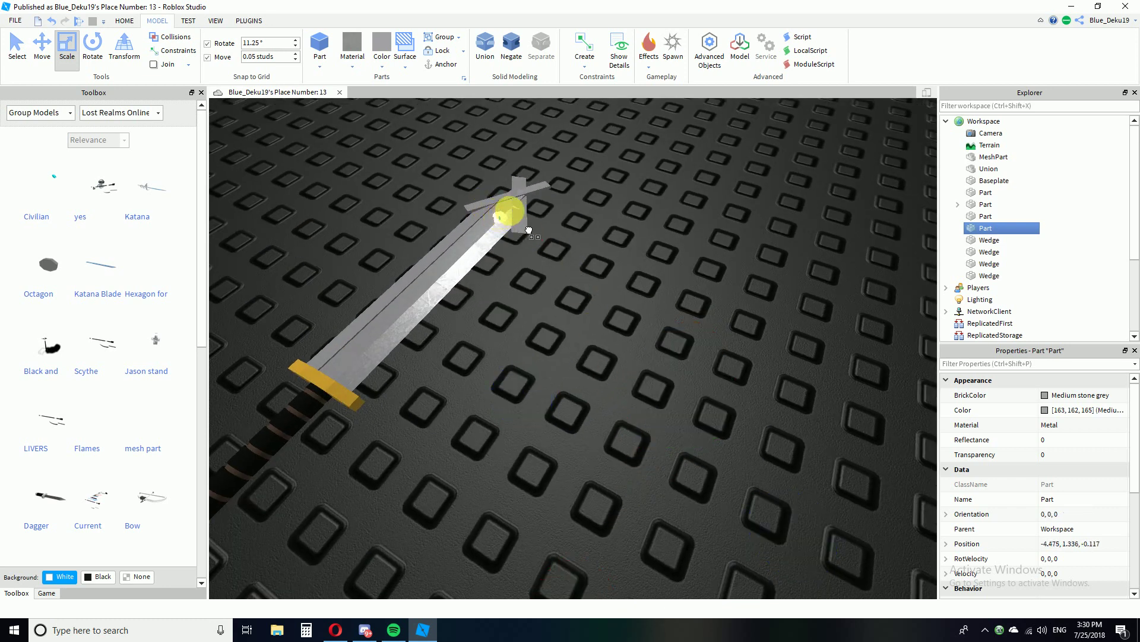
drag(518, 213, 519, 212)
right_drag(519, 212, 520, 222)
scroll(519, 214, up, 3)
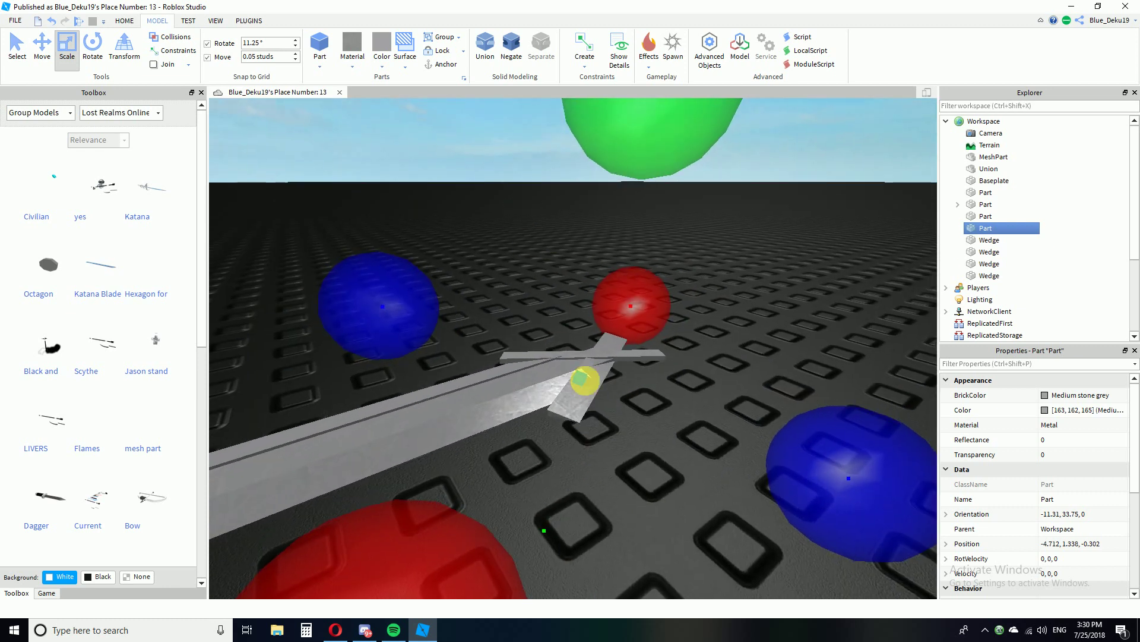
drag(605, 397, 581, 400)
right_drag(604, 392, 608, 390)
Stretch the block into a large box over the crossing wedges' outer ends, centred at about -5.583, 1.293, 0.014.
drag(829, 362, 921, 333)
right_drag(849, 286, 847, 288)
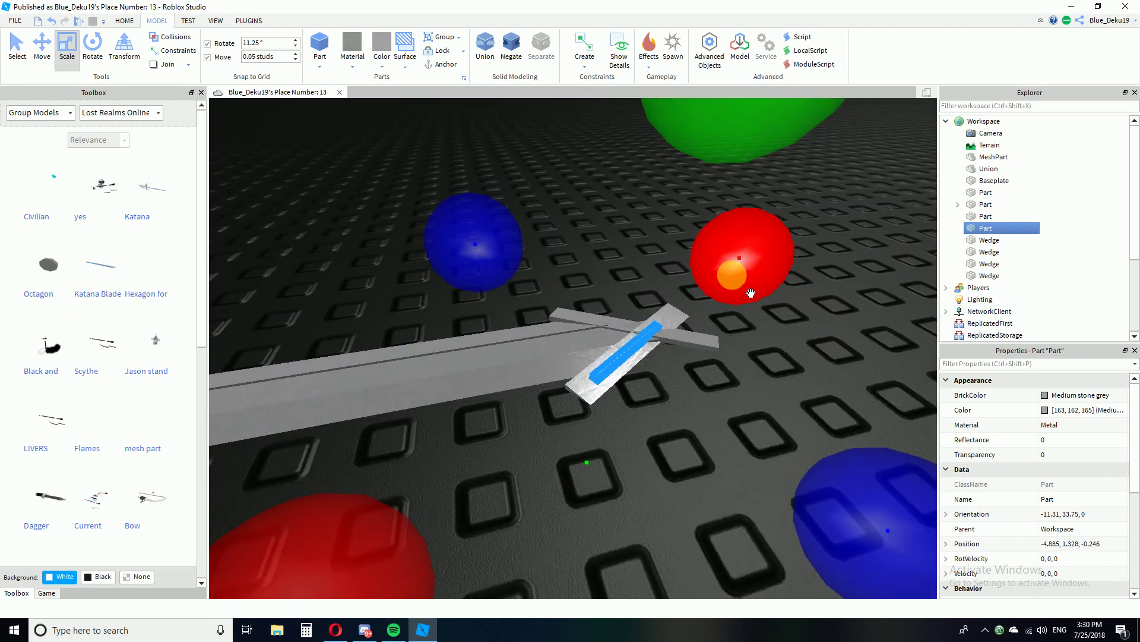
drag(751, 293, 787, 270)
drag(536, 246, 514, 234)
drag(862, 465, 931, 510)
right_drag(825, 432, 682, 179)
scroll(697, 143, down, 4)
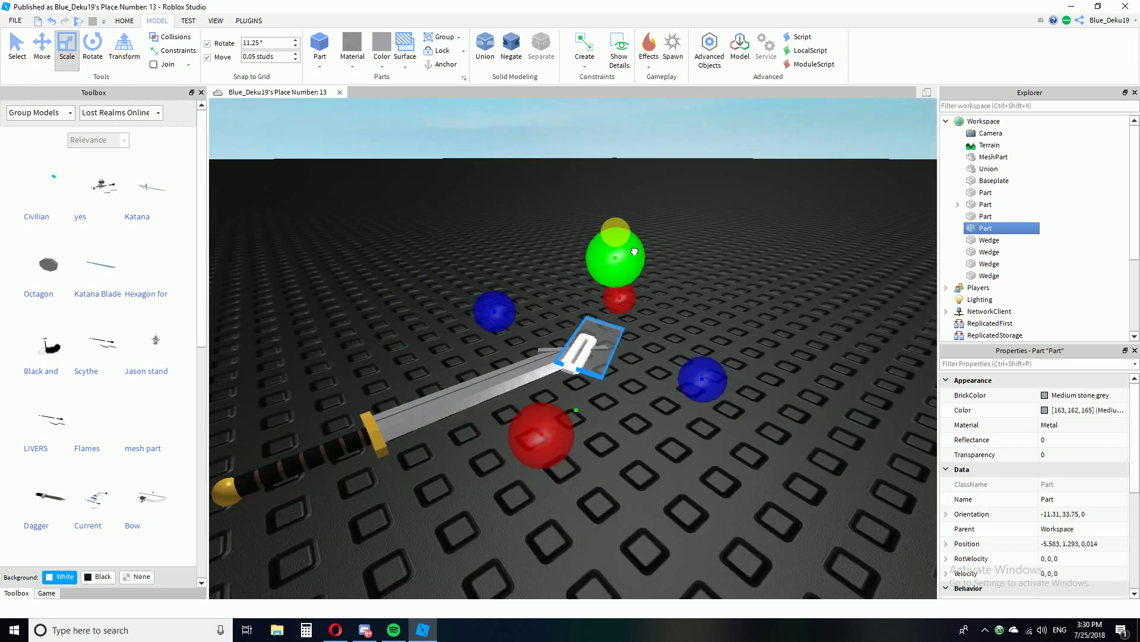
Negate the large box over the tip and check its coverage of the crossing wedge ends.
click(780, 288)
scroll(780, 287, up, 4)
right_drag(780, 287, 779, 292)
scroll(523, 404, down, 4)
right_drag(550, 373, 554, 370)
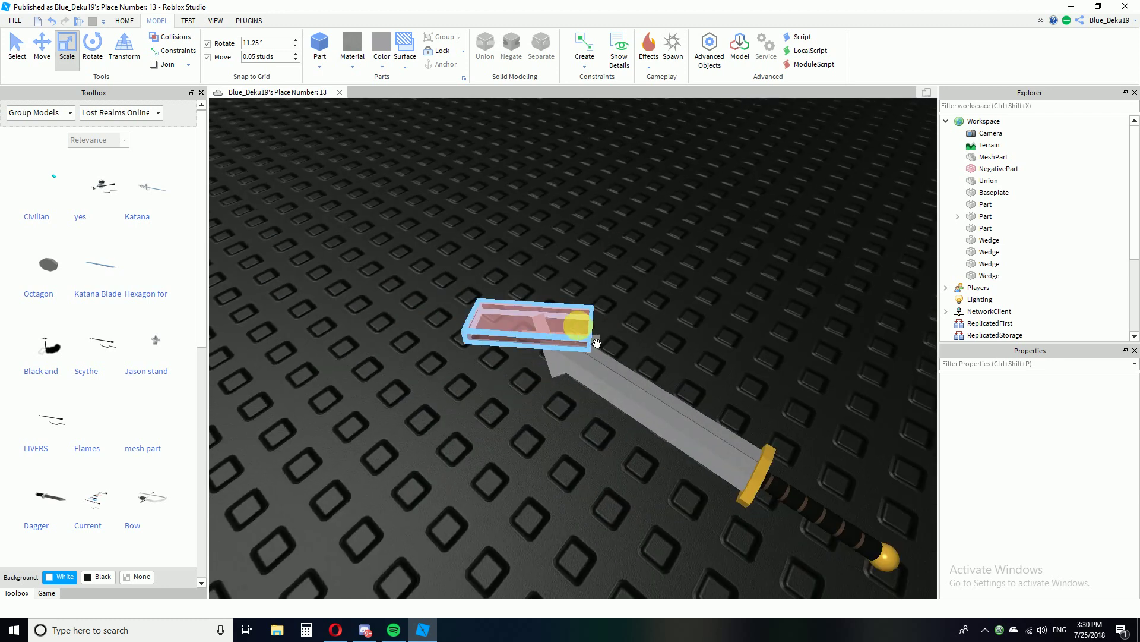
Undo the negation and the stretching of the block.
key(ctrl+z)
key(ctrl+z)
key(ctrl+z)
key(ctrl+z)
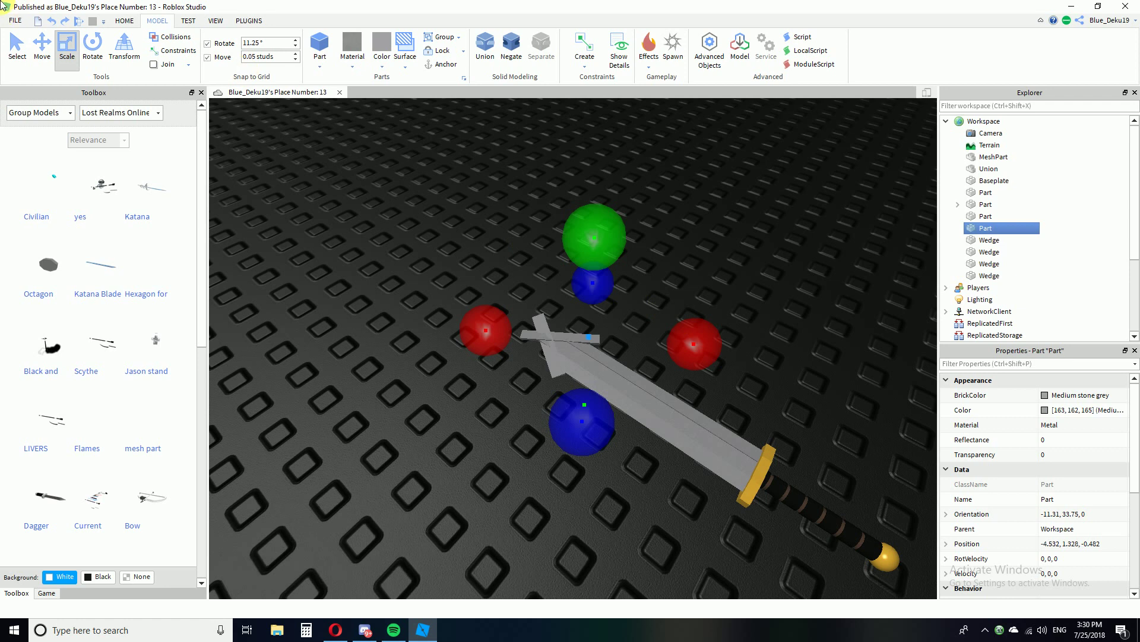
Restore the enlarged block over the blade tip and convert it into a negative part.
key(ctrl+z)
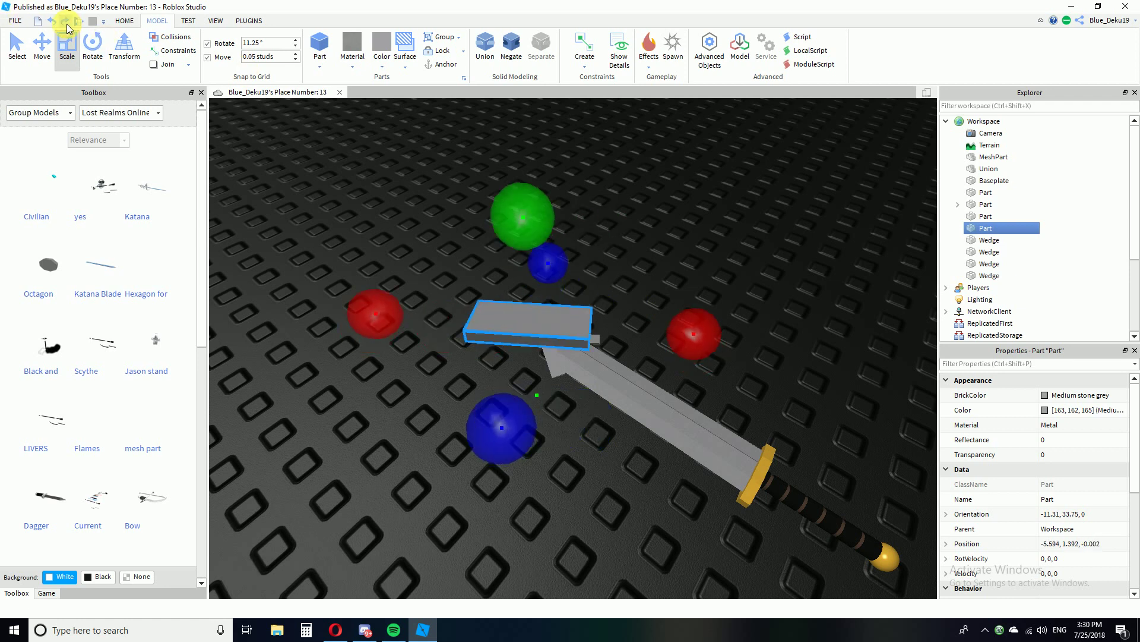
click(632, 308)
scroll(622, 312, up, 3)
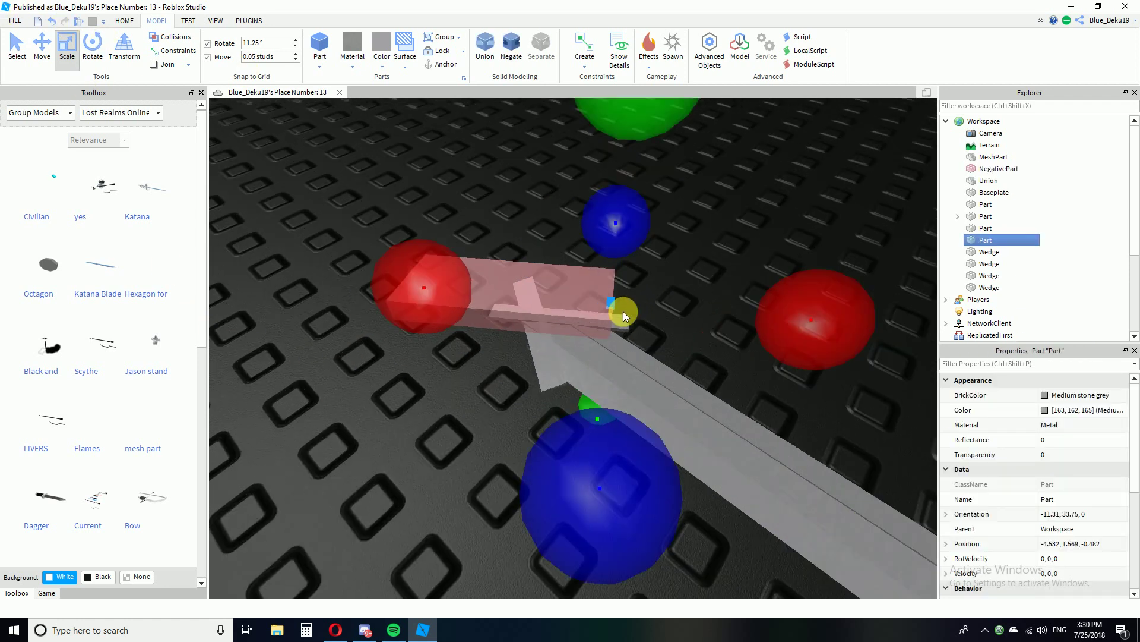
Place a thin strip across the blade tip, enlarge it into a block and negate it.
drag(630, 321, 582, 377)
right_drag(546, 364, 552, 433)
scroll(391, 454, down, 3)
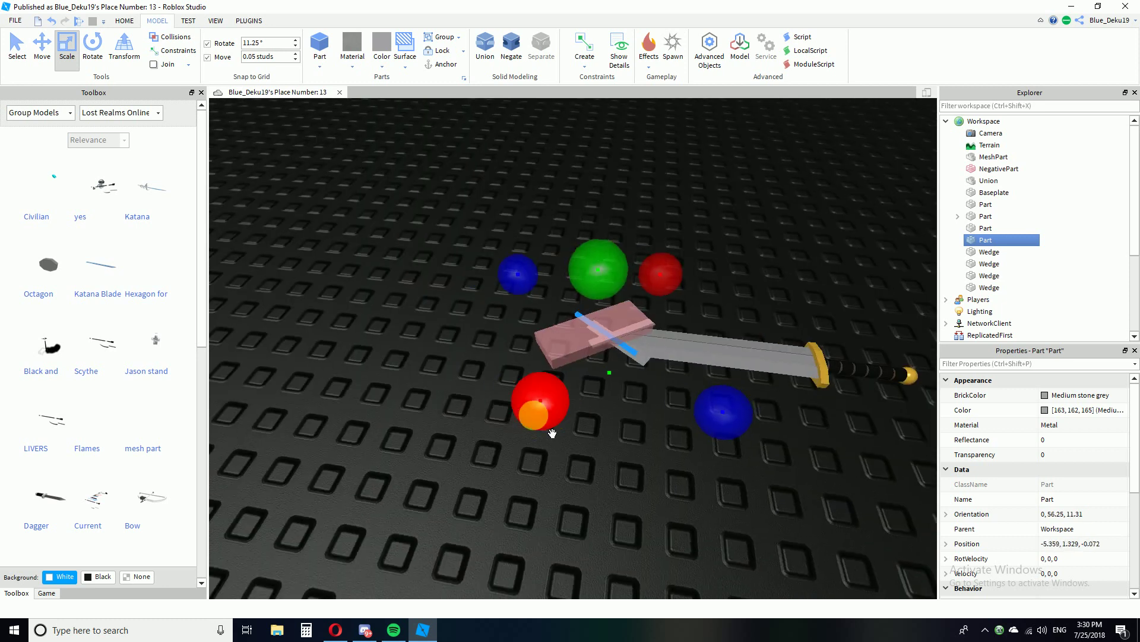
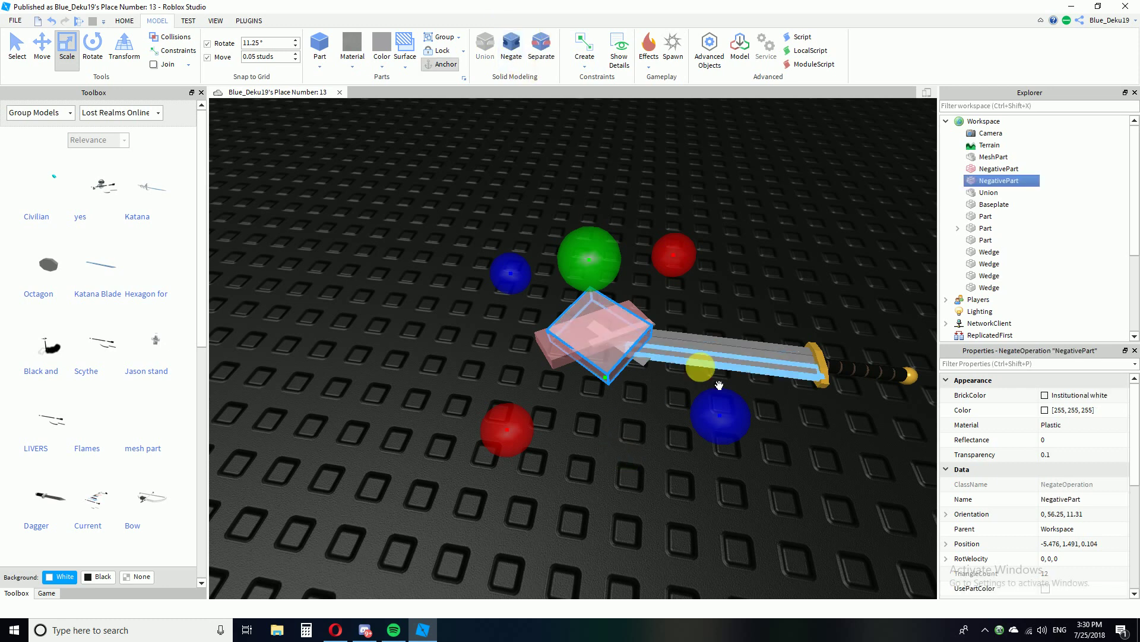
mouse_move(628, 433)
right_down()
mouse_move(629, 444)
mouse_move(624, 432)
right_up()
Paste another copy of the thin metal strip beside the blade tip.
scroll(625, 433, up, 5)
click(698, 400)
right_drag(700, 399, 698, 400)
scroll(699, 400, down, 5)
scroll(698, 401, up, 5)
key(ctrl+v)
right_drag(350, 380, 351, 382)
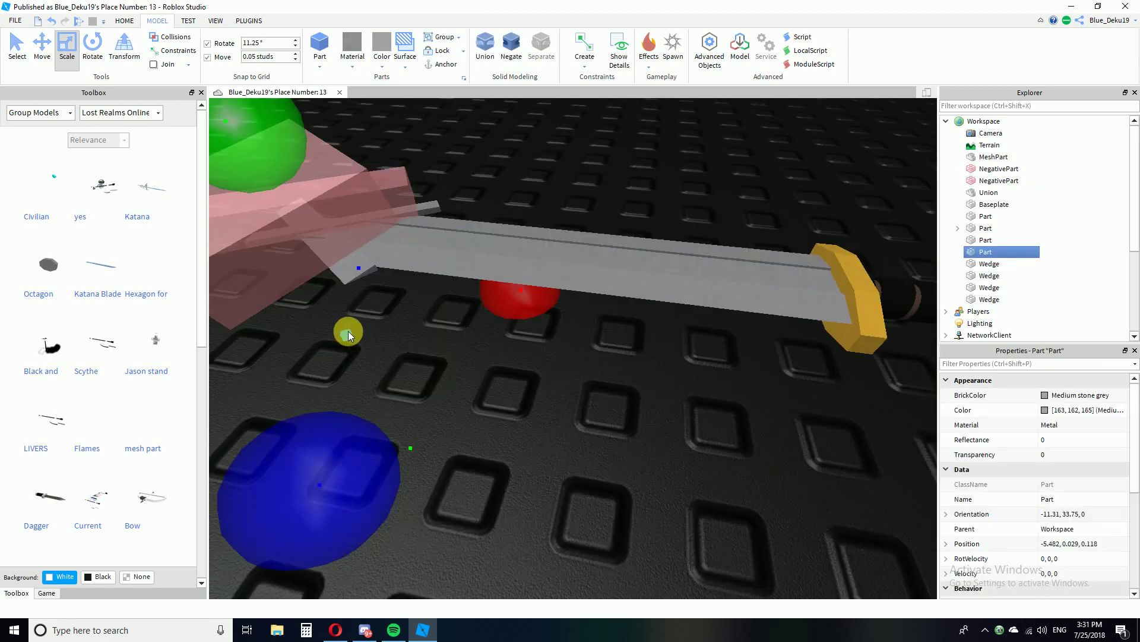
Position the pasted strip on the blade surface so it crosses the near side of the tip.
click(385, 270)
drag(408, 256, 400, 262)
scroll(419, 285, down, 4)
right_drag(420, 285, 512, 351)
drag(479, 342, 388, 359)
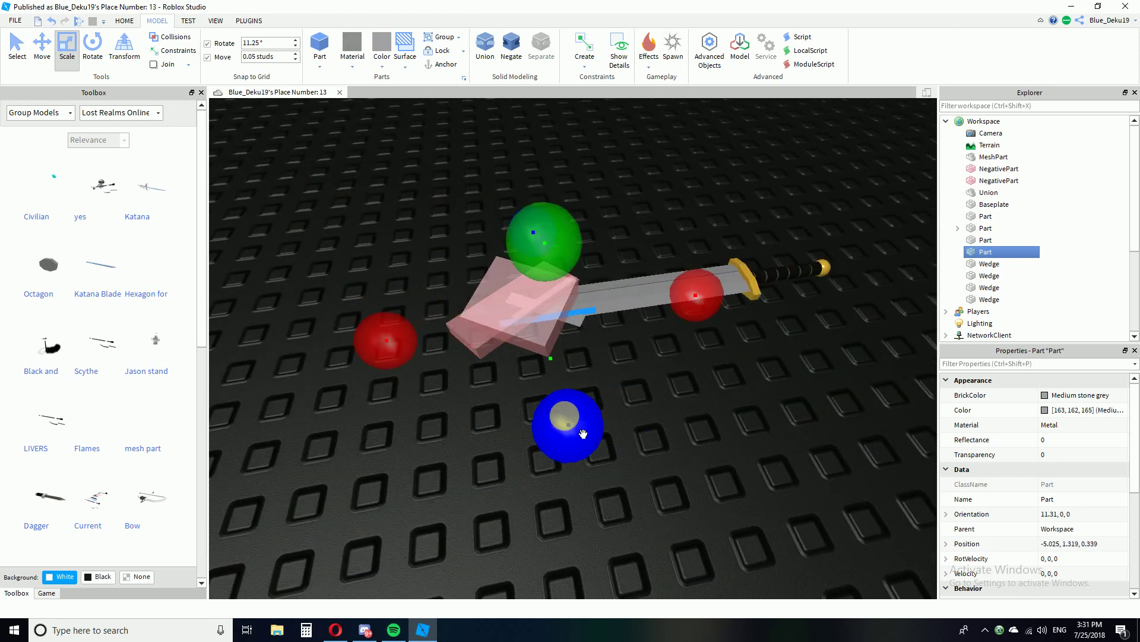
Scale the strip into a block covering the waste beside the blade tip and negate it.
drag(565, 416, 577, 466)
right_drag(559, 275, 558, 274)
drag(413, 209, 400, 204)
right_drag(473, 228, 480, 233)
drag(570, 300, 583, 248)
drag(406, 392, 427, 390)
click(772, 309)
right_drag(772, 308, 678, 379)
Paste another thin strip and place it on the opposite side of the blade tip.
key(ctrl+v)
scroll(715, 351, up, 3)
scroll(689, 380, up, 2)
drag(560, 451, 533, 435)
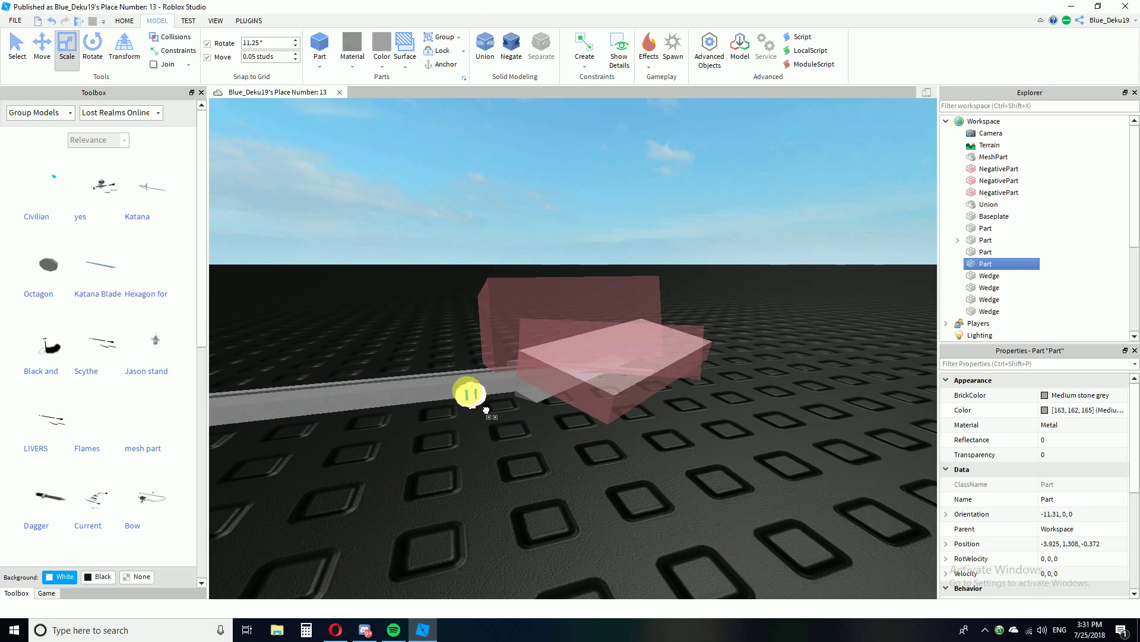
right_drag(466, 388, 467, 388)
drag(672, 336, 787, 384)
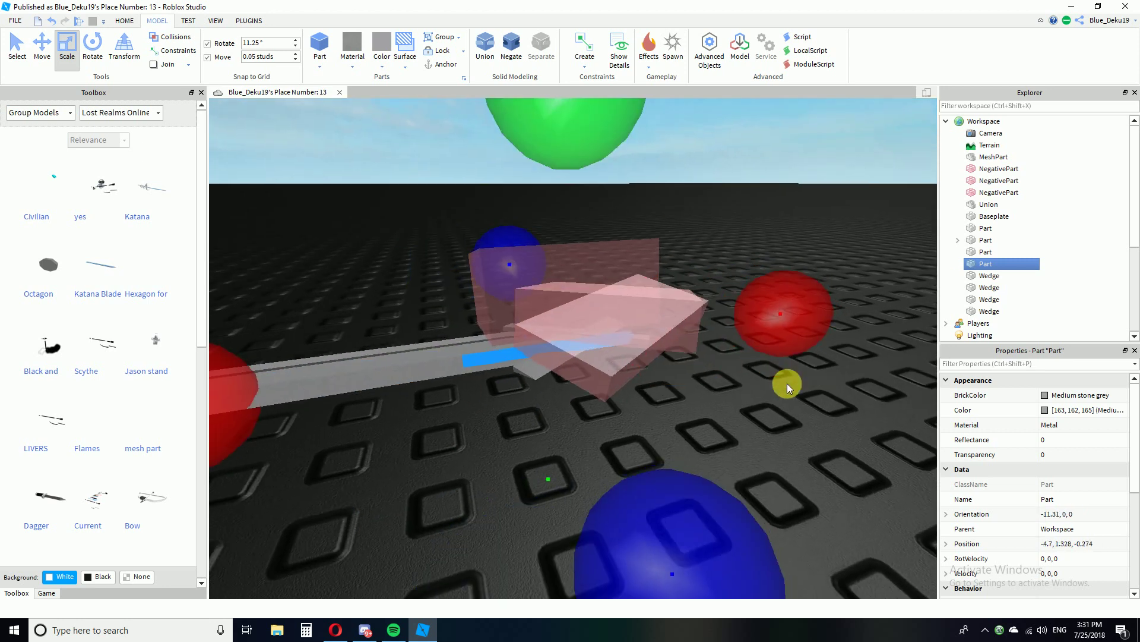
right_drag(788, 385, 787, 385)
Enlarge the strip on the opposite side of the tip into a block and negate it.
drag(569, 383, 616, 411)
click(390, 265)
right_drag(424, 264, 424, 264)
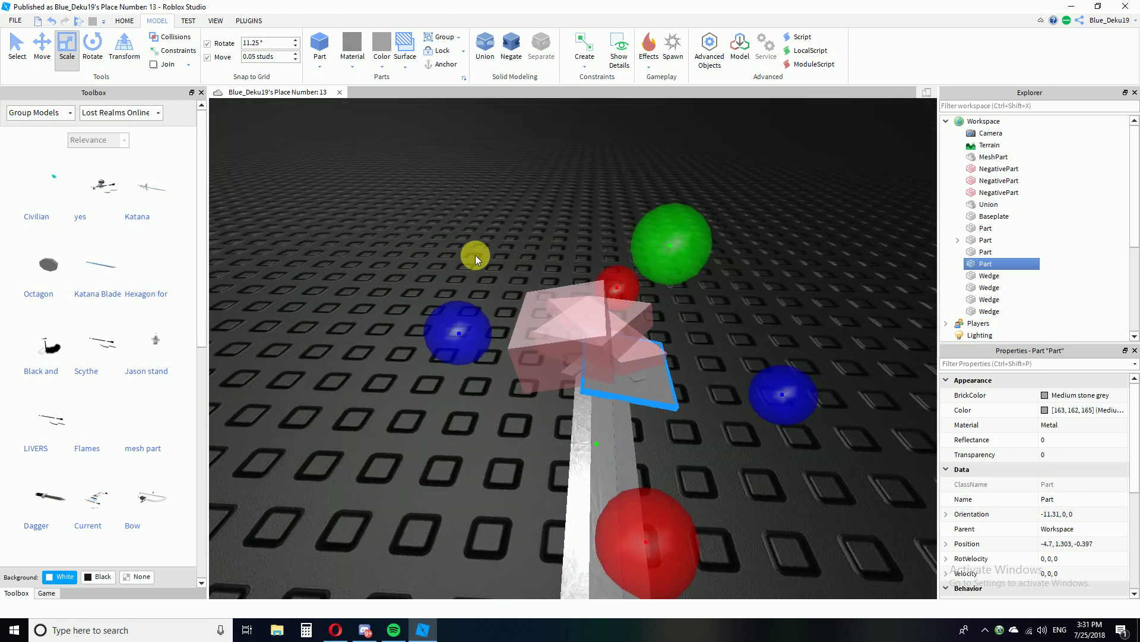
drag(700, 287, 744, 294)
click(851, 276)
right_drag(851, 275, 834, 271)
Try to union the four negative parts with the overlapping blade part and two wedges.
scroll(834, 270, down, 5)
right_drag(679, 293, 679, 294)
drag(509, 305, 603, 390)
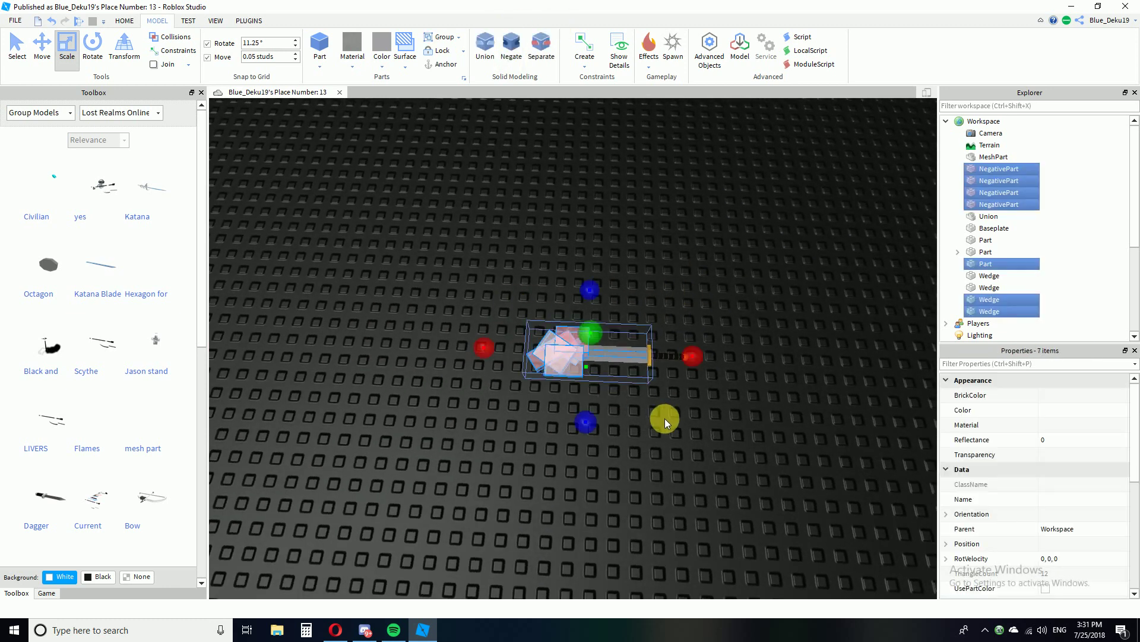
key(ctrl+shift+g)
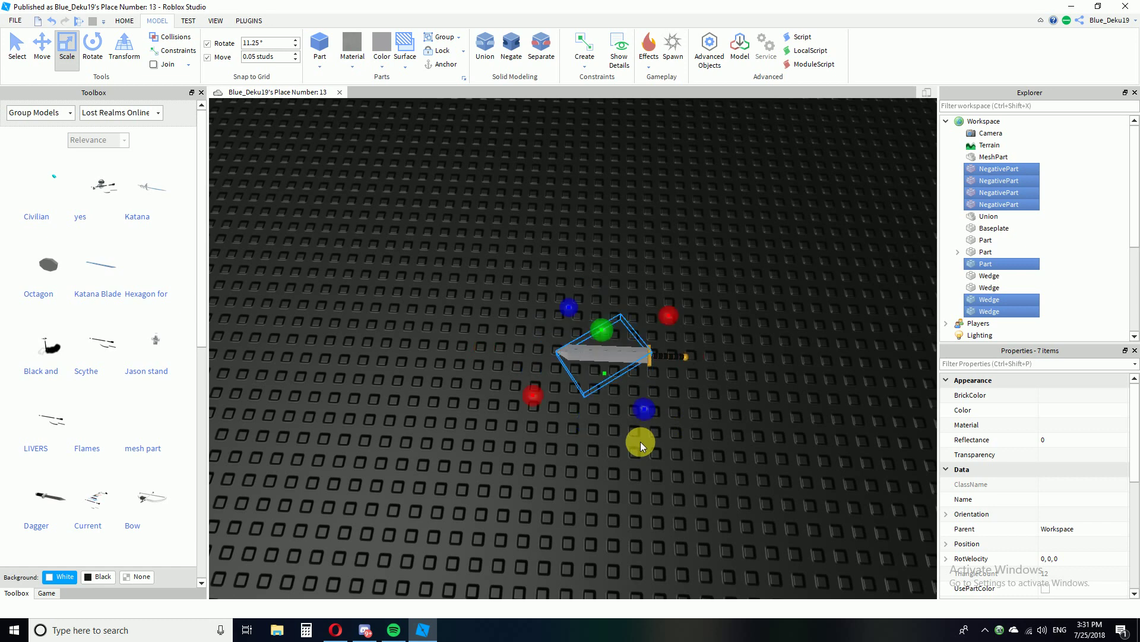
click(640, 457)
scroll(641, 458, up, 5)
mouse_move(641, 458)
right_down()
mouse_move(647, 445)
mouse_move(623, 474)
mouse_move(638, 457)
right_up()
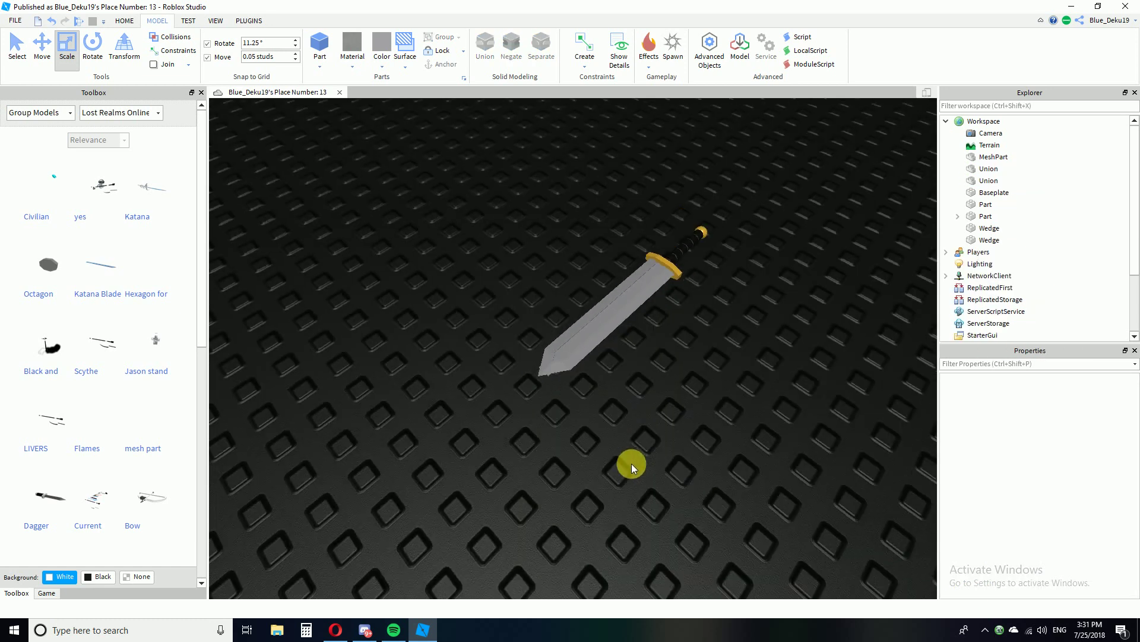
right_drag(639, 459, 683, 475)
Undo the union so the negative parts and blade pieces are separate again.
key(ctrl+z)
click(690, 476)
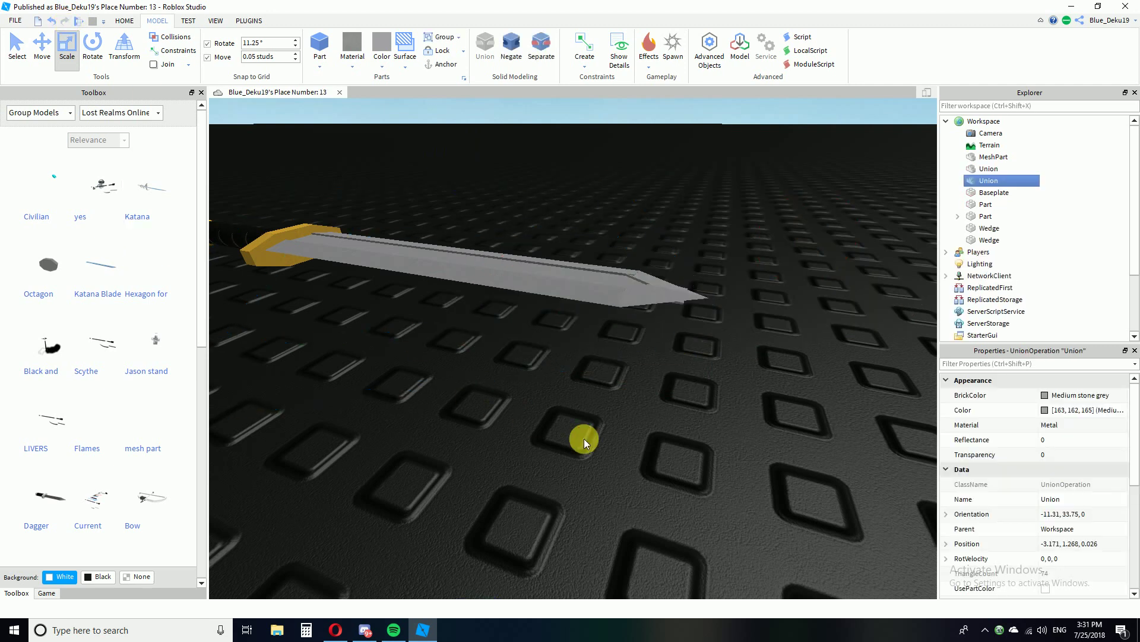
click(583, 439)
mouse_move(583, 438)
right_down()
mouse_move(595, 419)
mouse_move(590, 429)
right_up()
key(ctrl+z)
click(582, 439)
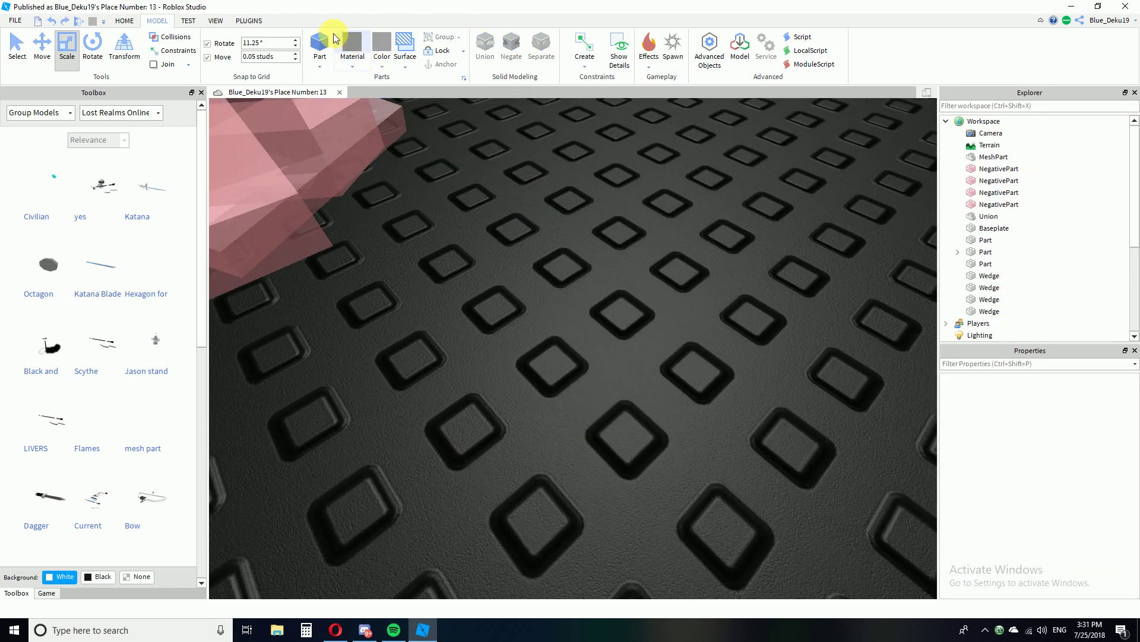
Insert a new block part beside the blade tip and rotate it 33.75° about the vertical axis.
click(325, 43)
right_drag(586, 298, 633, 315)
drag(614, 321, 588, 350)
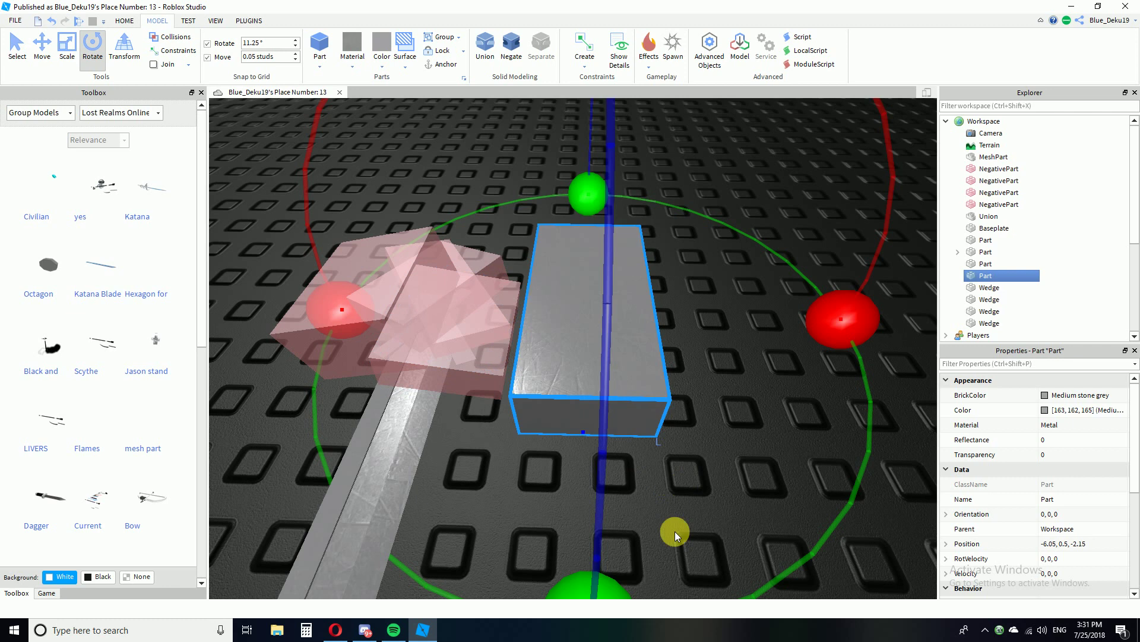
drag(602, 606, 685, 615)
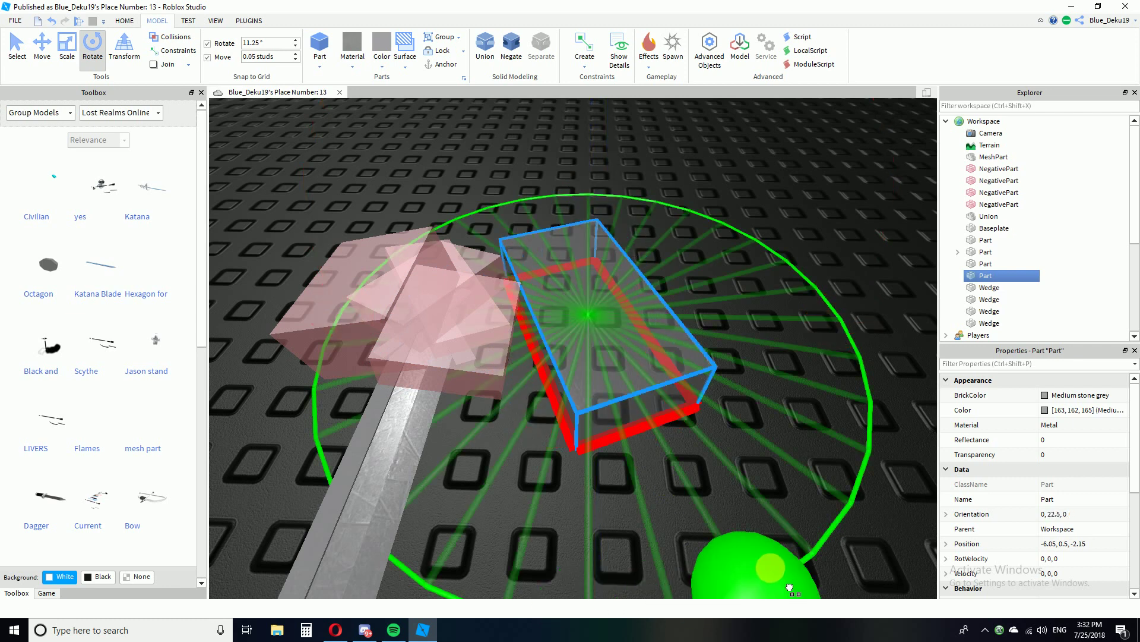
drag(835, 555, 832, 518)
Move the rotated block over the side of the blade tip and raise it to blade height.
click(42, 48)
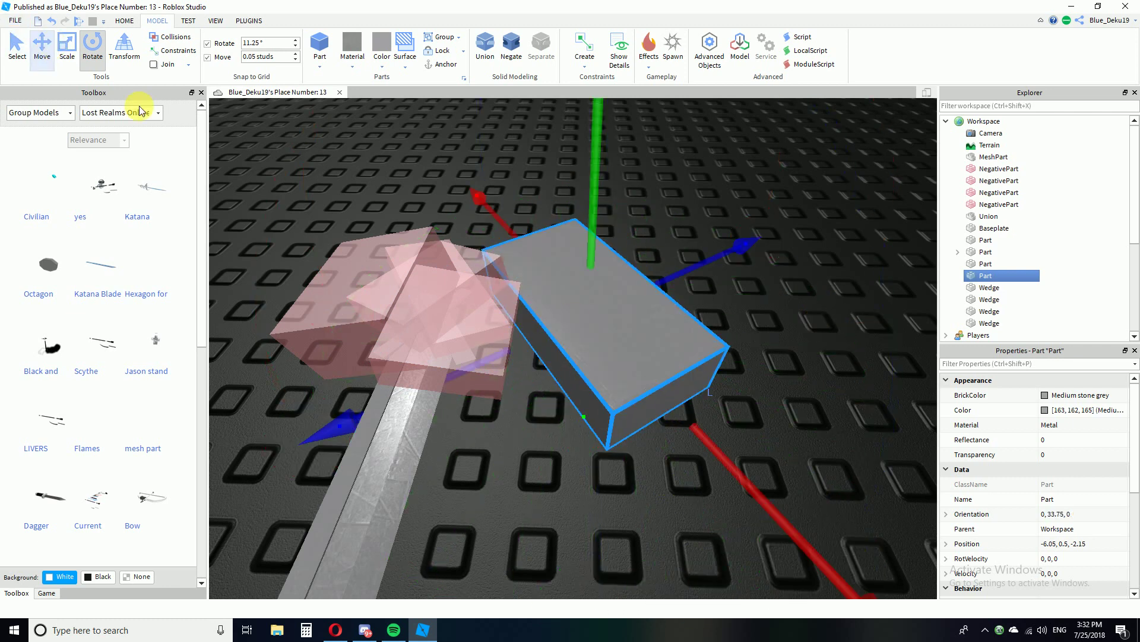
drag(481, 211, 462, 236)
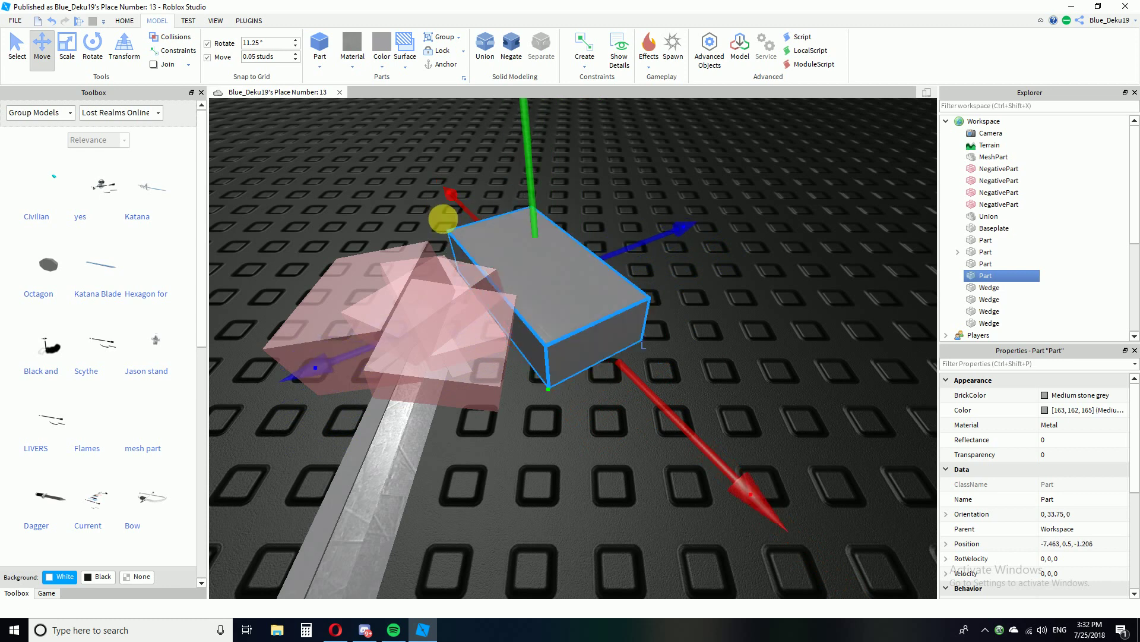
drag(385, 352, 320, 443)
drag(454, 267, 479, 161)
Negate the rotated block and shift it slightly along the side of the blade tip.
click(519, 59)
right_drag(504, 194, 511, 398)
scroll(507, 194, up, 4)
scroll(540, 213, up, 3)
scroll(549, 211, down, 6)
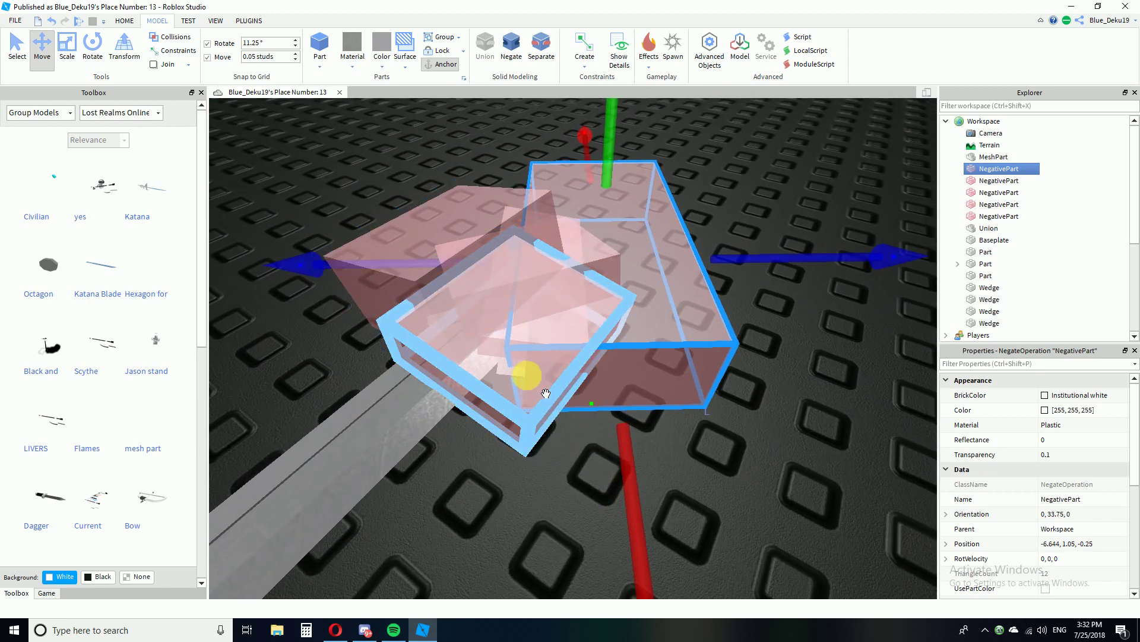
click(801, 389)
right_drag(805, 406, 804, 406)
click(708, 416)
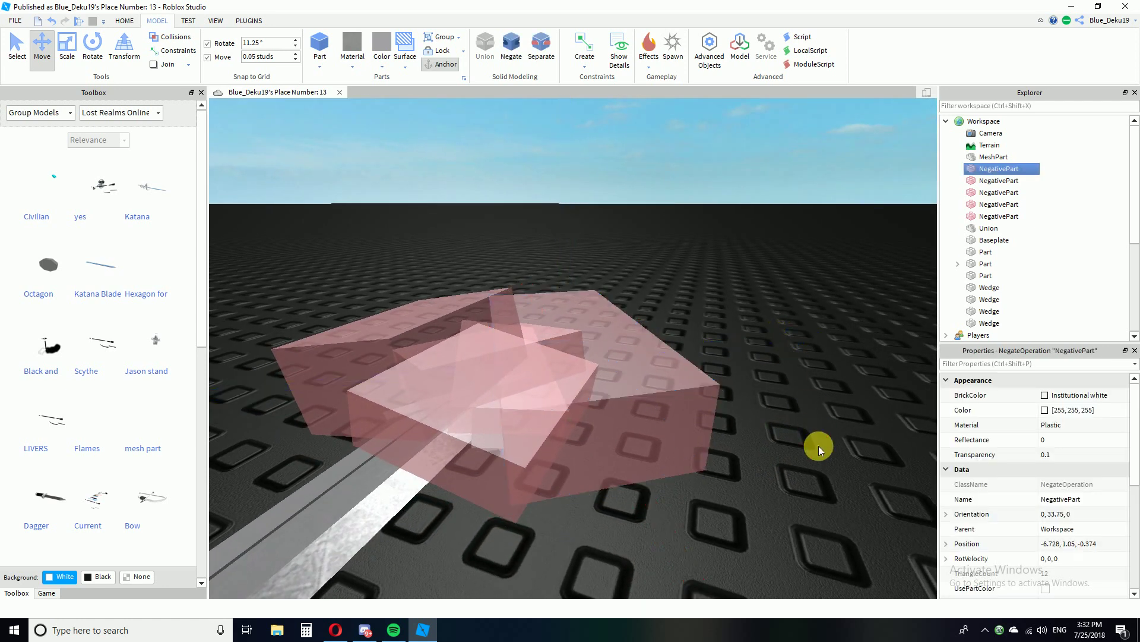
Pull the negative block away from the blade tip and turn it back into a regular part.
click(818, 446)
right_drag(818, 445, 814, 440)
right_drag(708, 417, 657, 407)
scroll(630, 383, down, 3)
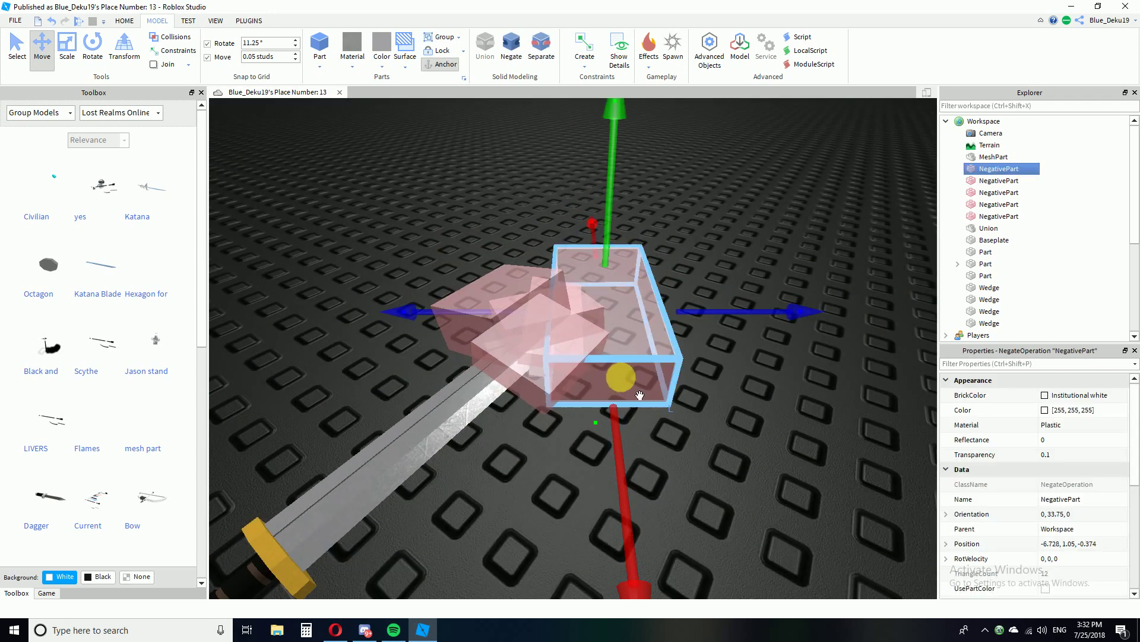
scroll(621, 377, down, 2)
drag(618, 375, 473, 436)
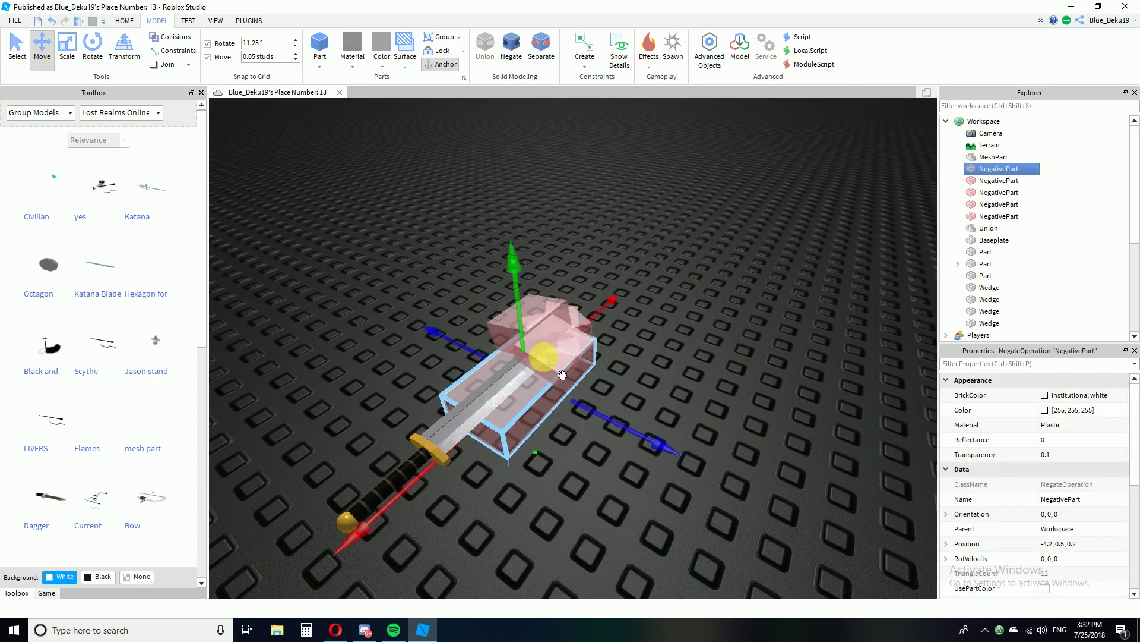
drag(532, 437, 588, 366)
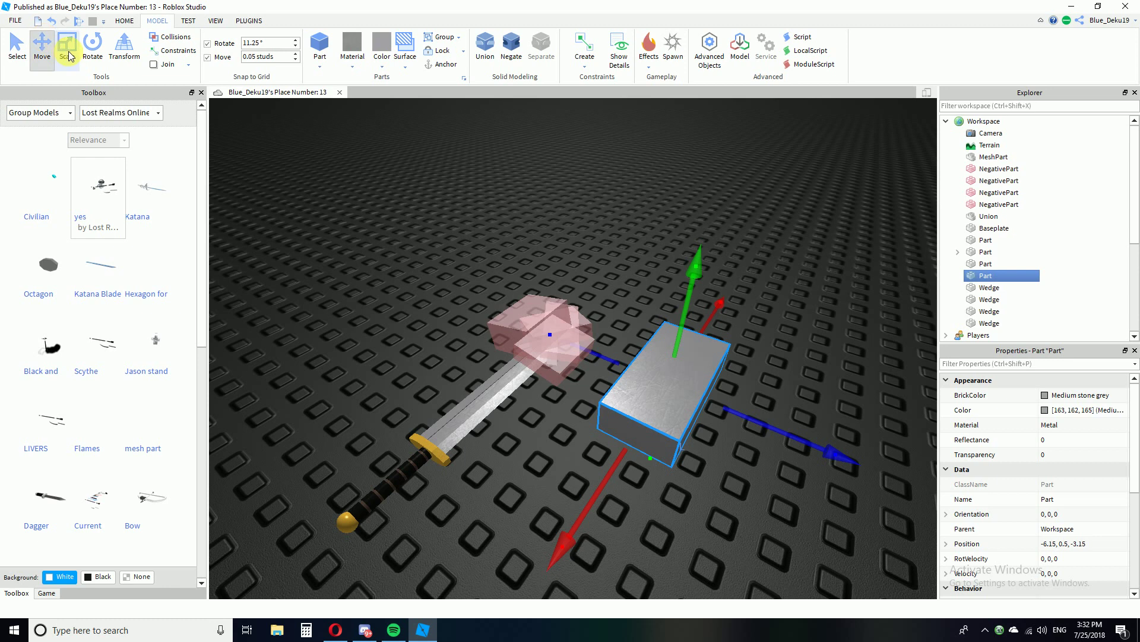
Shrink the block into a small piece and place it on the blade near the tip.
drag(715, 333, 599, 357)
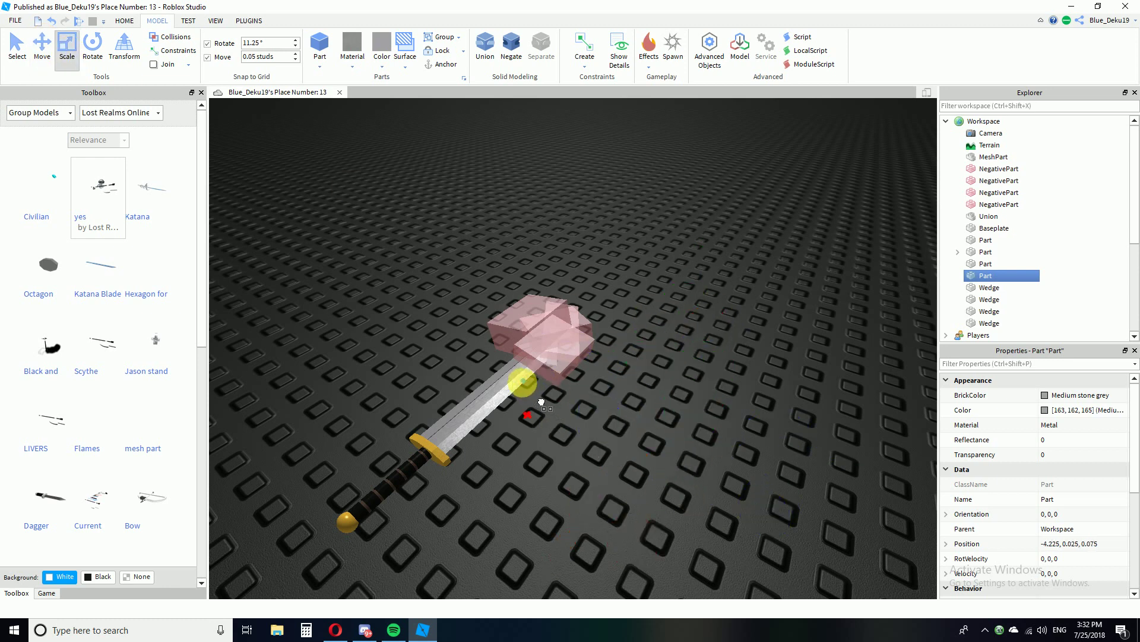
drag(519, 379, 516, 375)
right_drag(529, 386, 505, 427)
scroll(552, 408, up, 4)
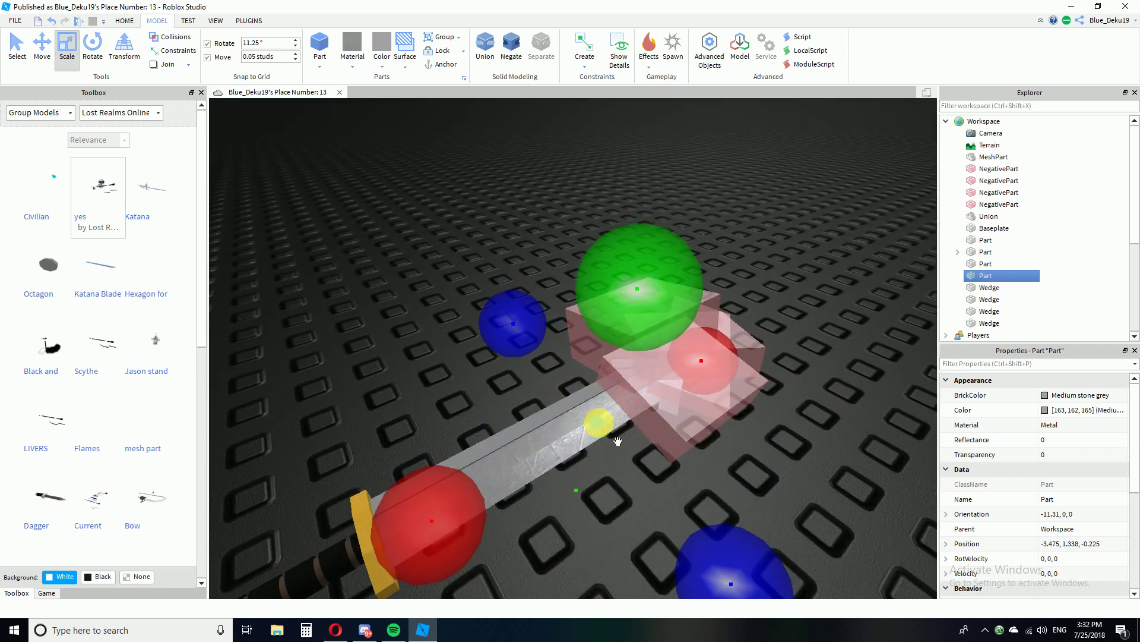
drag(618, 440, 619, 445)
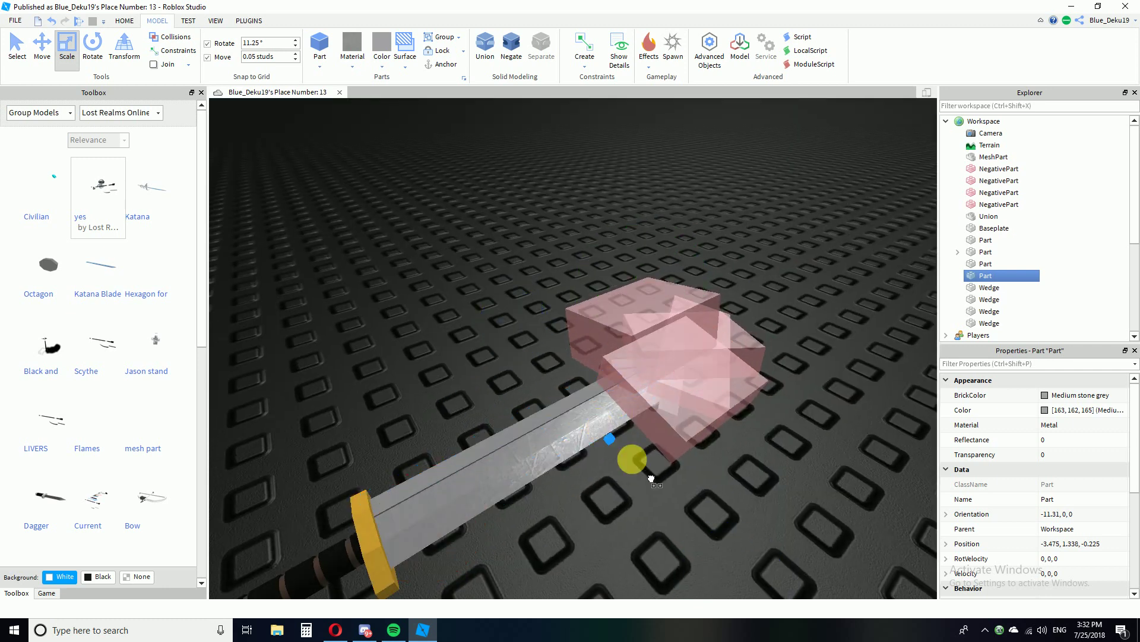
Move the small piece off the blade onto the baseplate beyond the tip.
drag(751, 454, 752, 453)
right_drag(753, 451, 789, 394)
scroll(795, 396, down, 3)
scroll(789, 394, up, 4)
scroll(784, 398, down, 3)
scroll(793, 387, up, 4)
scroll(829, 344, down, 4)
scroll(829, 345, up, 3)
right_drag(828, 346, 818, 351)
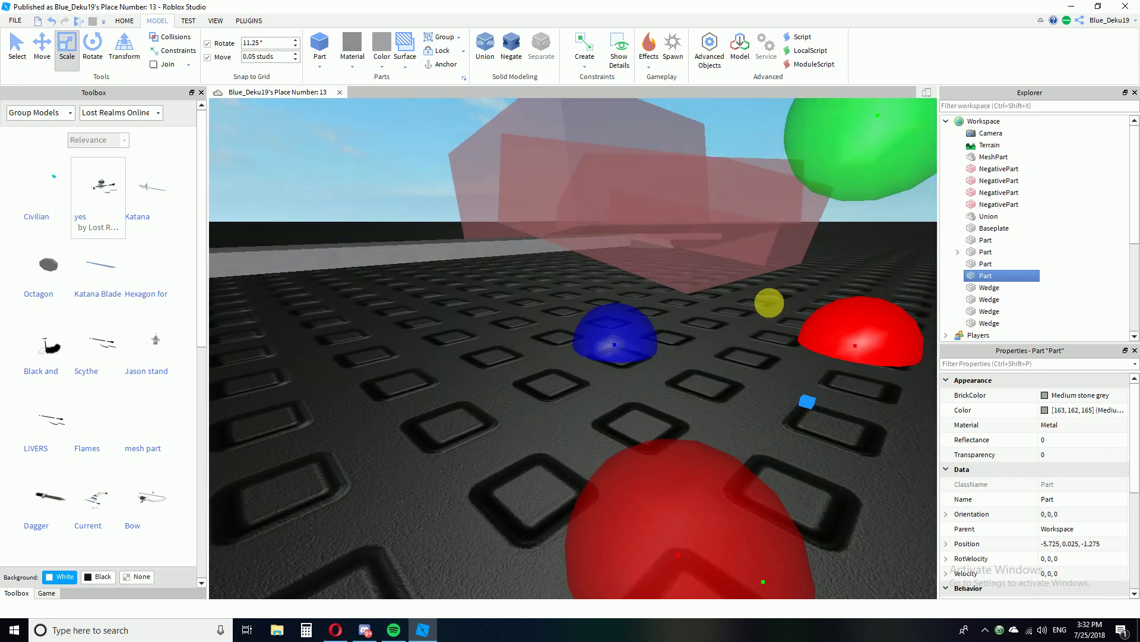
Move one negative block away from the blade tip, onto the open baseplate beside it.
click(695, 273)
right_drag(695, 272, 693, 272)
scroll(693, 272, down, 3)
click(45, 51)
drag(709, 319, 796, 364)
click(594, 434)
Place the small piece, oriented at 33.75°, against the exposed corner of the blade tip.
scroll(594, 435, up, 5)
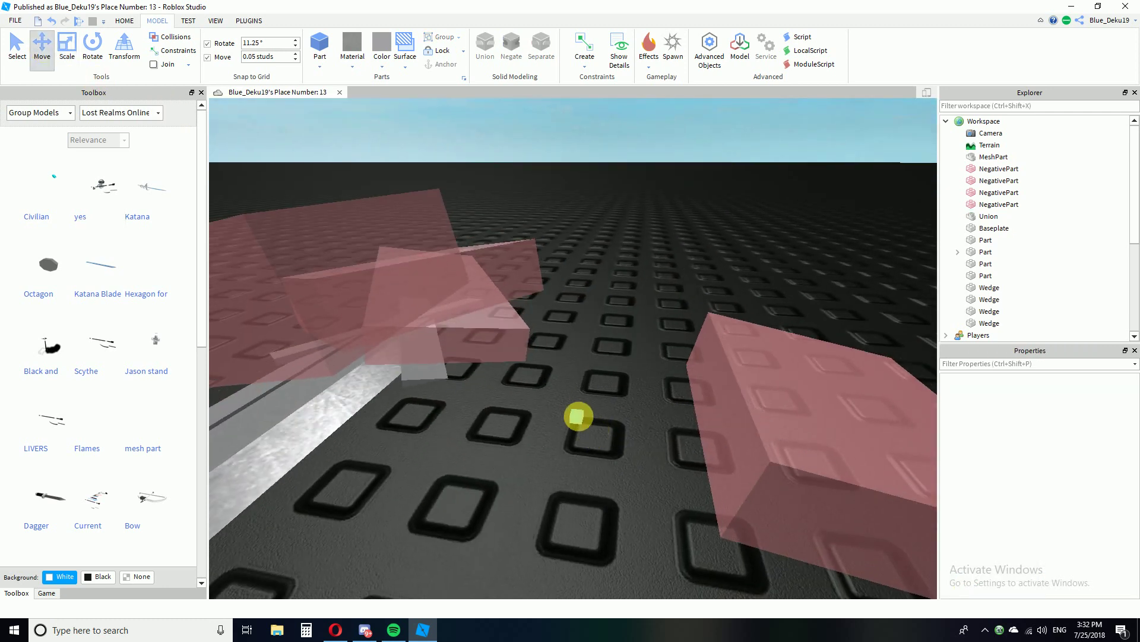
click(418, 383)
click(572, 466)
right_drag(572, 465, 582, 463)
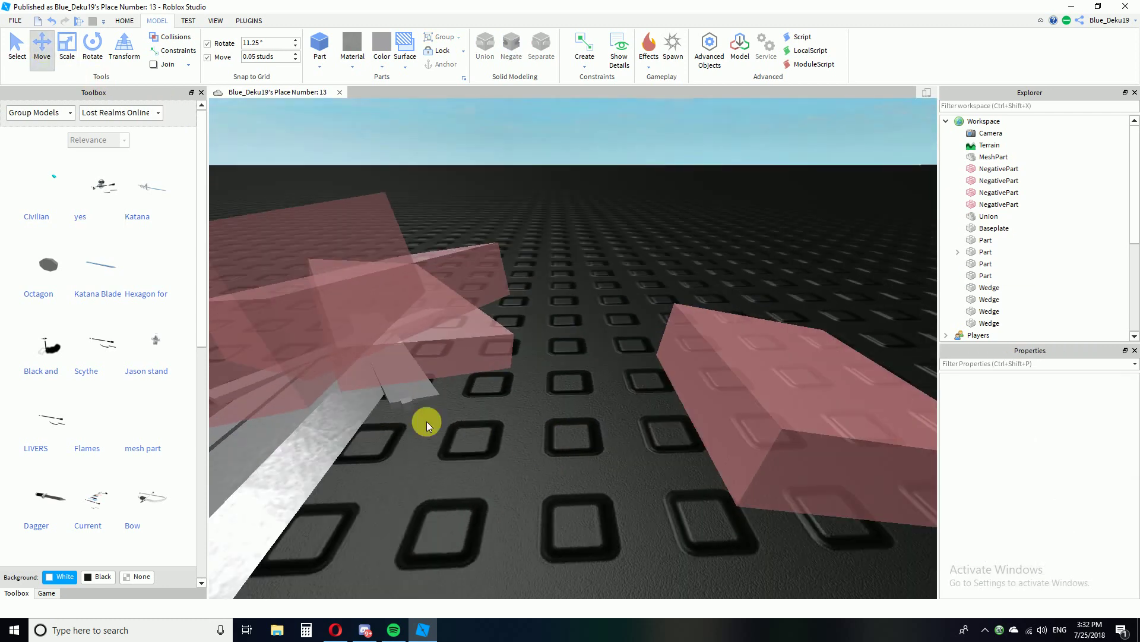
click(409, 407)
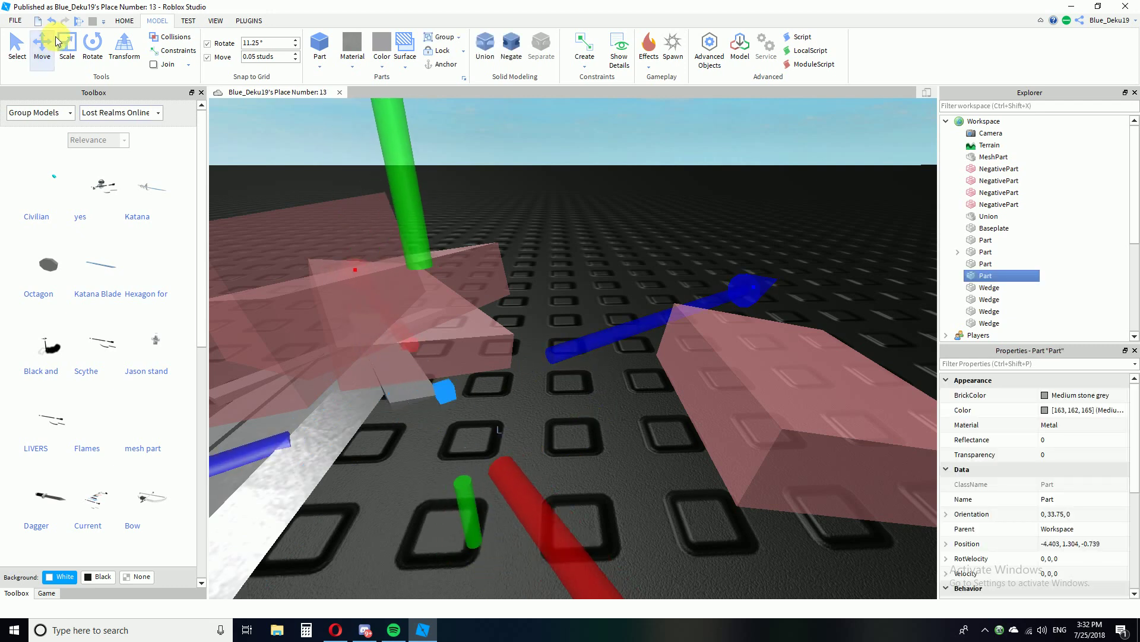
Lengthen the angled piece into a strip running along the slope of the blade tip.
click(62, 44)
right_drag(479, 265, 654, 214)
drag(693, 160, 736, 133)
scroll(662, 201, down, 1)
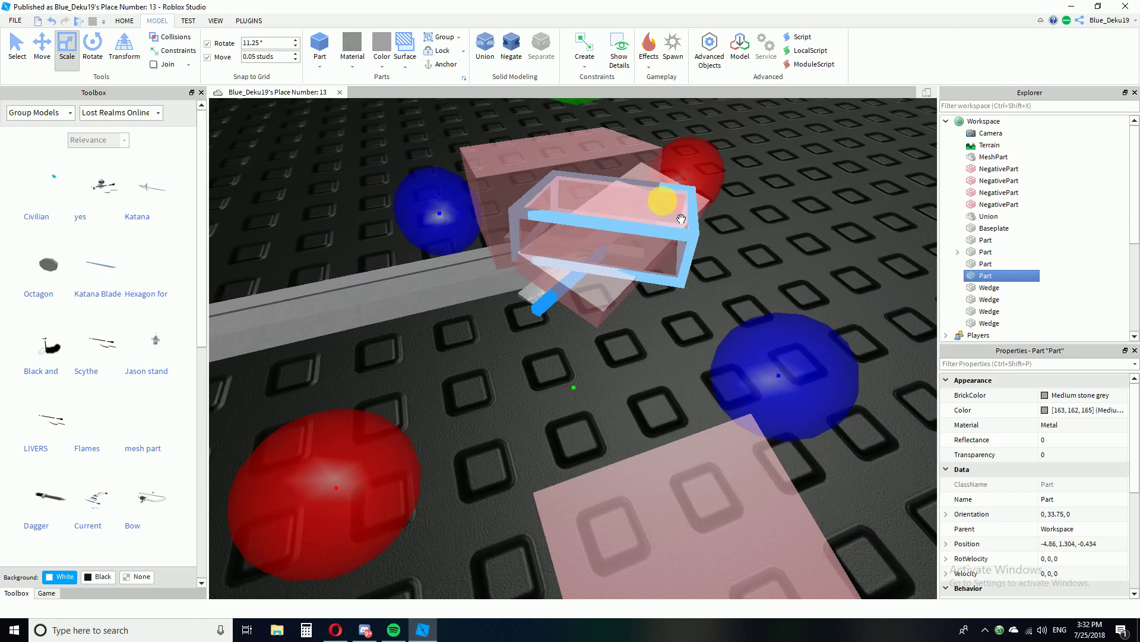
scroll(661, 205, down, 3)
right_drag(657, 237, 654, 256)
drag(653, 257, 673, 246)
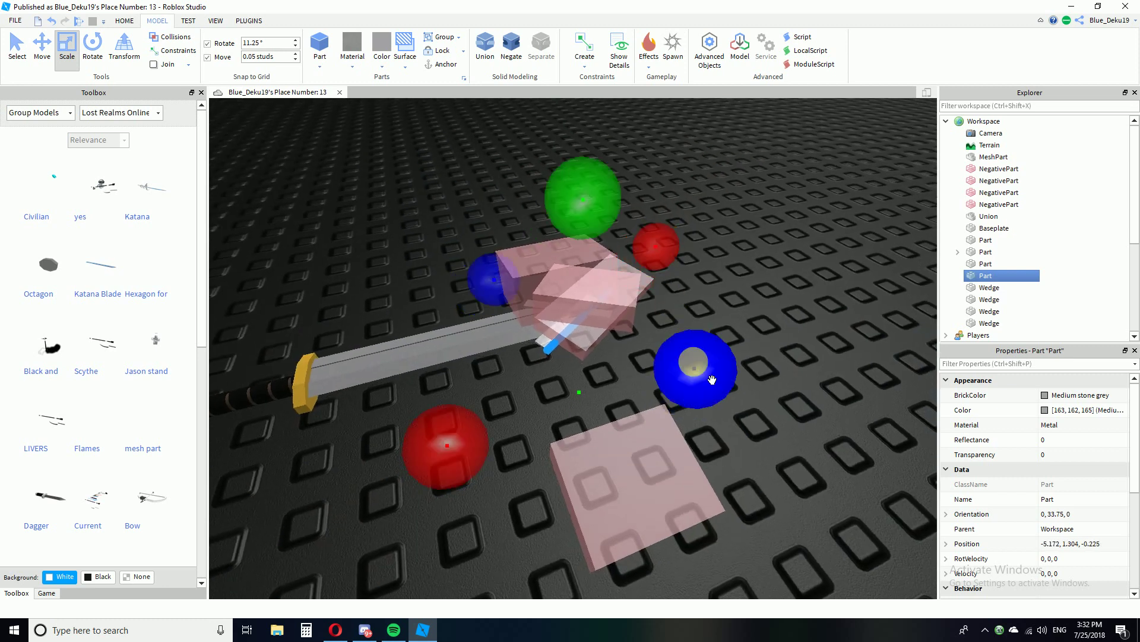
Widen and heighten the angled strip into a block covering the tip's corner, and negate it.
drag(693, 361, 728, 379)
drag(588, 393, 591, 410)
drag(603, 230, 607, 209)
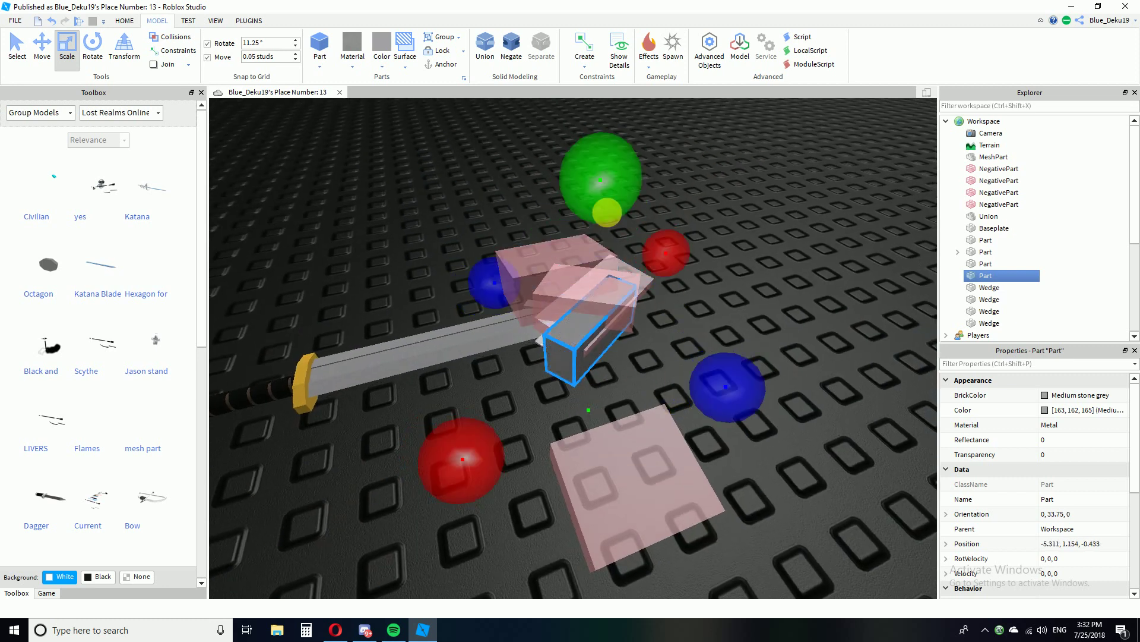
drag(748, 414, 756, 416)
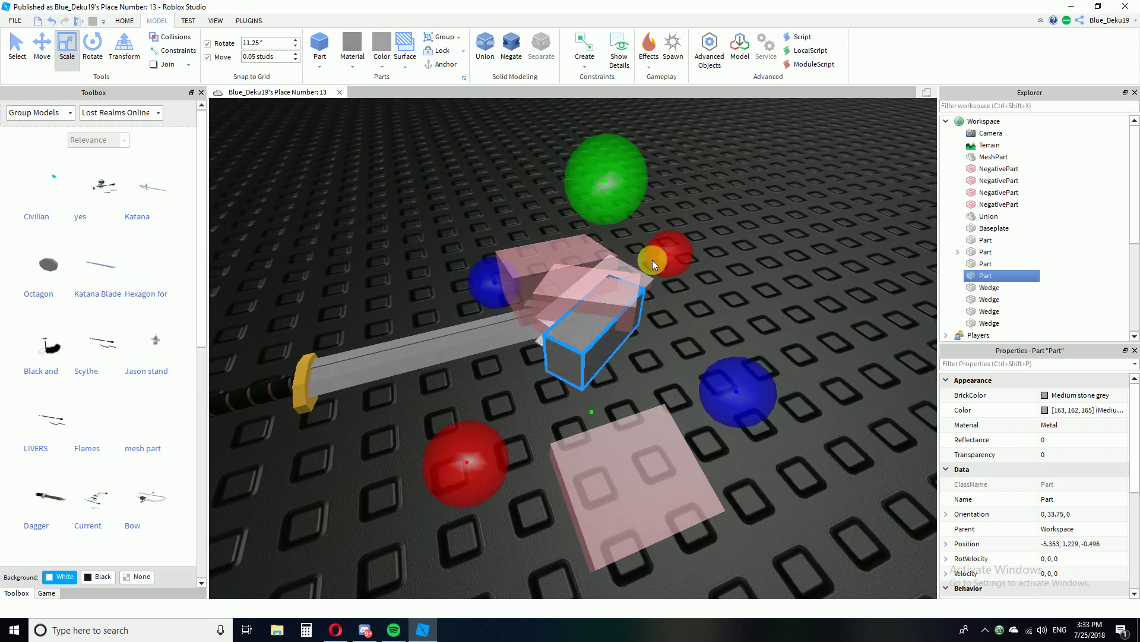
click(781, 239)
right_drag(351, 469, 648, 498)
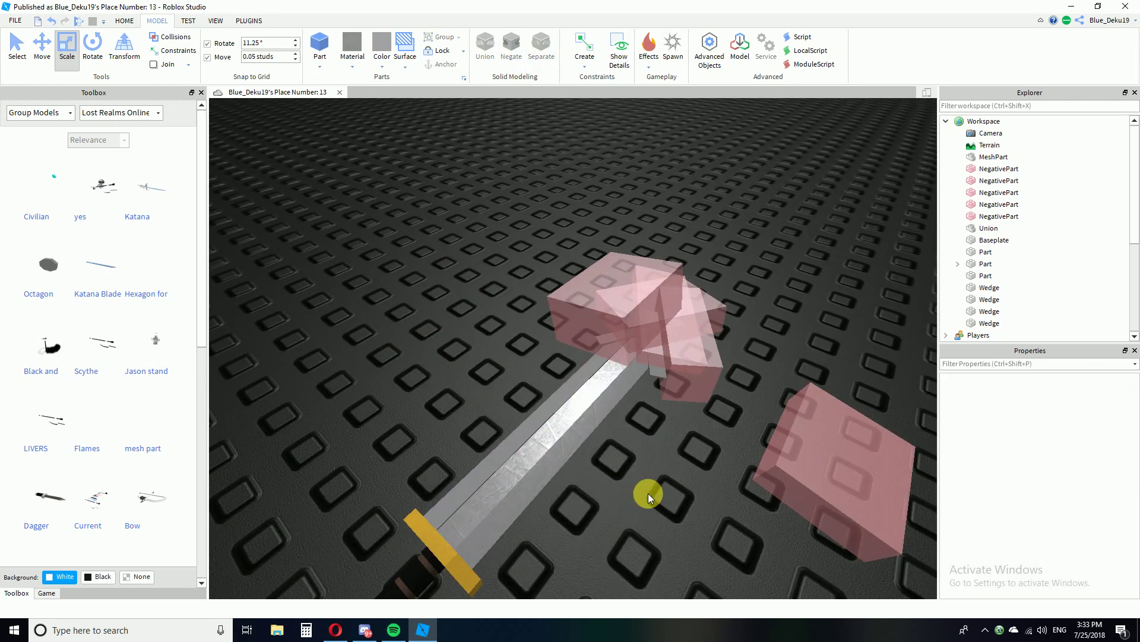
Move the negative block lying beside the sword back onto the blade tip.
click(800, 474)
drag(717, 405, 558, 340)
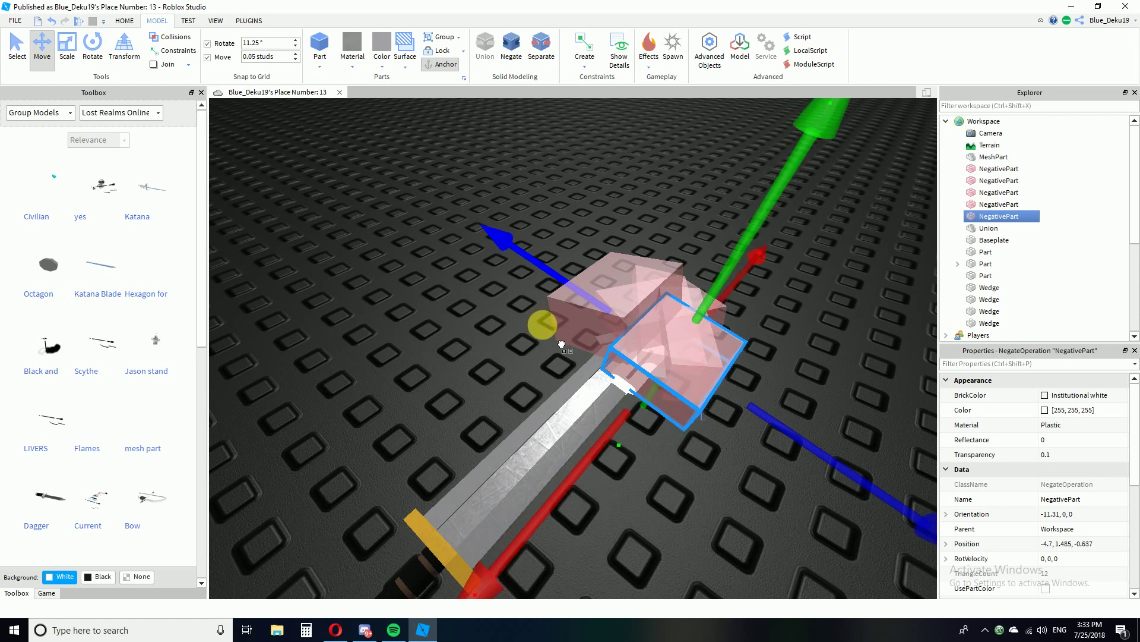
click(692, 500)
right_drag(692, 500, 568, 341)
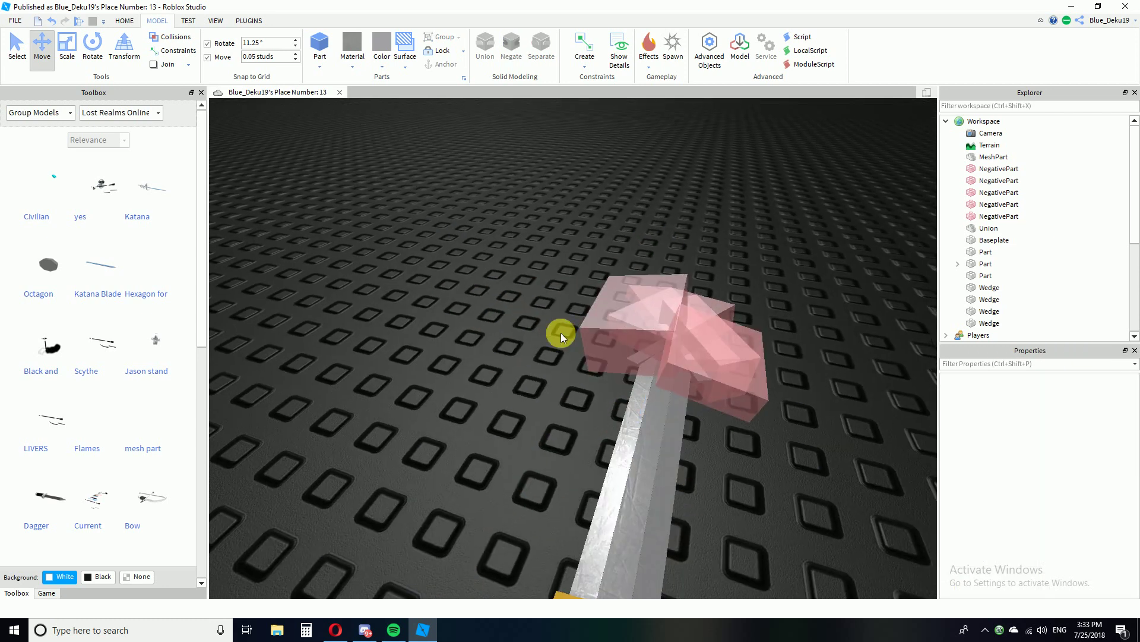
Move the negative block on the opposite side of the blade tip away, clearing that corner of the blade.
click(617, 330)
drag(817, 327, 710, 325)
click(750, 490)
scroll(743, 472, up, 5)
Paste the small metal piece, oriented at 56.25°, and position it against the exposed corner of the blade tip.
key(ctrl+v)
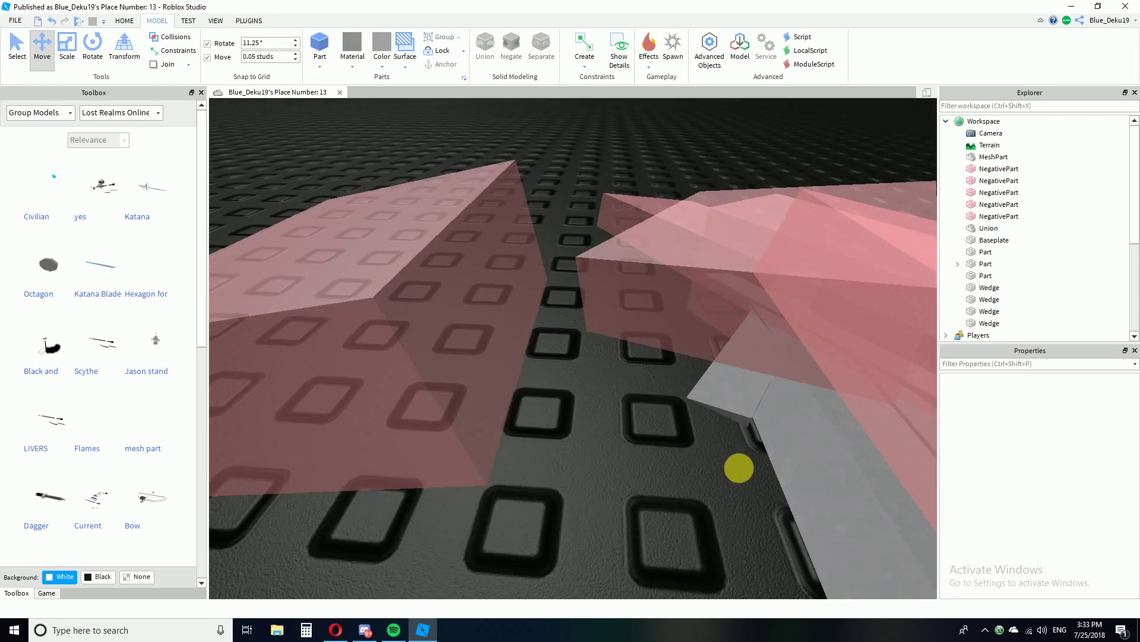
right_drag(707, 479, 647, 478)
scroll(515, 408, down, 5)
scroll(515, 404, up, 4)
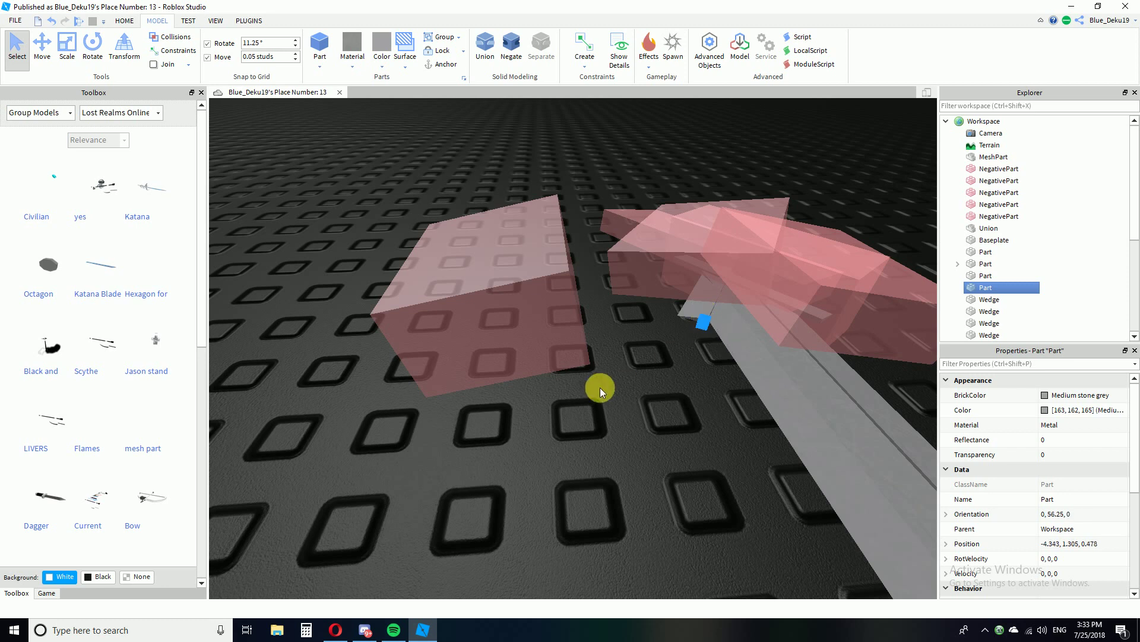
drag(902, 368, 868, 366)
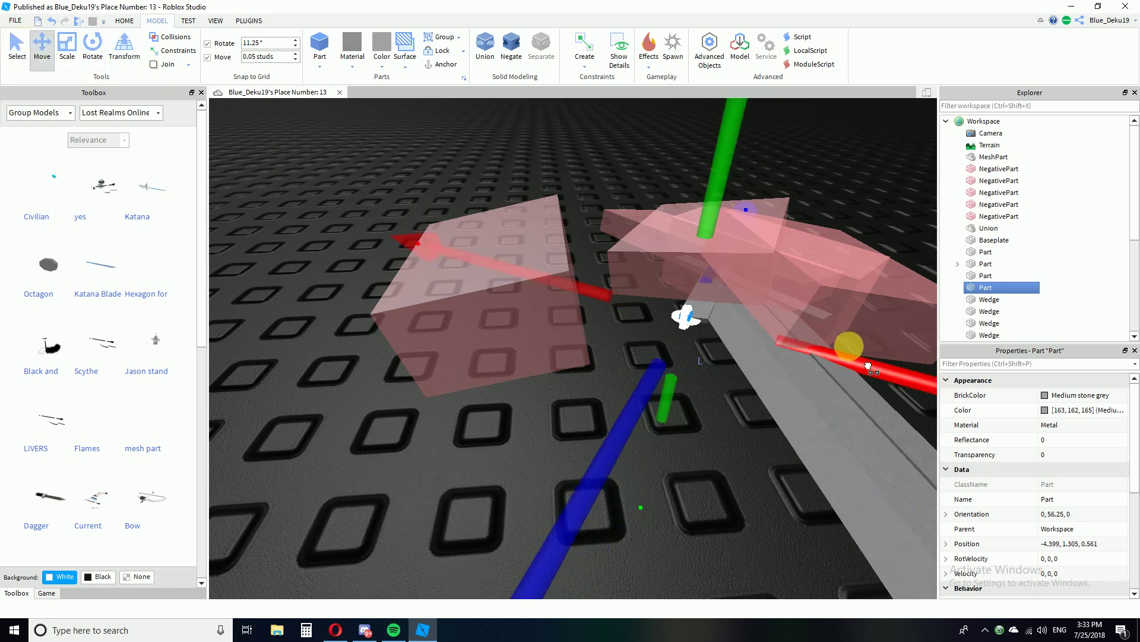
right_drag(501, 474, 501, 474)
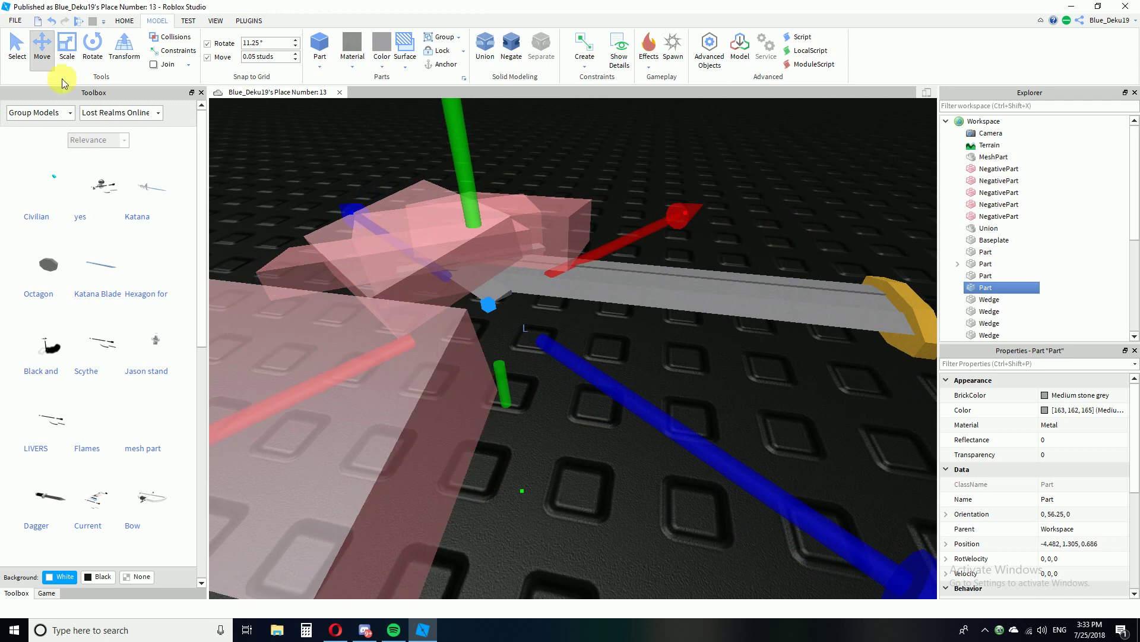
Scale the 56.25° piece into a block covering the blade tip's corner and negate it.
click(66, 49)
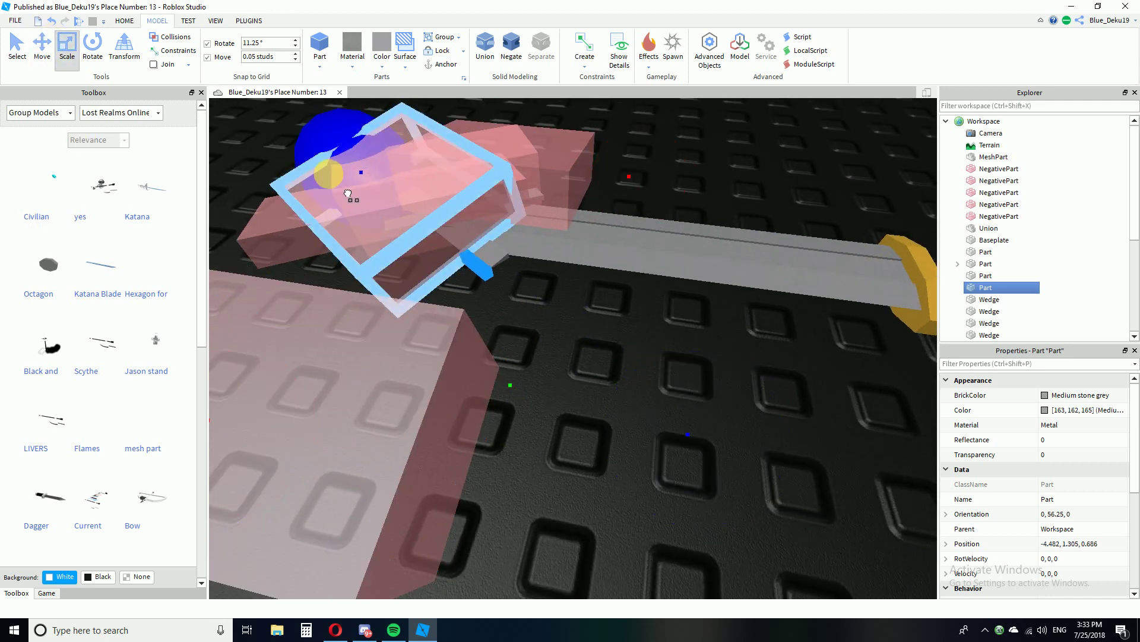
scroll(467, 376, down, 5)
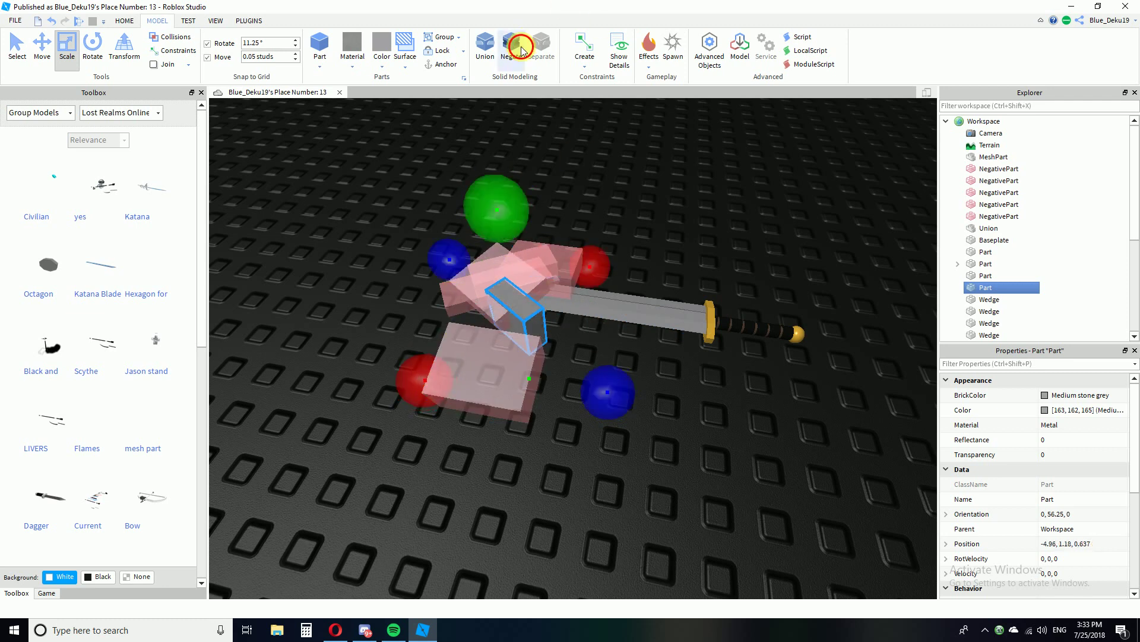
click(523, 336)
Move the set-aside negative block from the open baseplate back onto the blade tip.
click(48, 53)
right_drag(581, 181, 581, 182)
drag(485, 199, 654, 173)
click(681, 246)
Try to union the blade pieces with the negative blocks around the tip, and undo that union.
scroll(683, 247, down, 5)
right_drag(683, 247, 683, 247)
drag(392, 250, 585, 402)
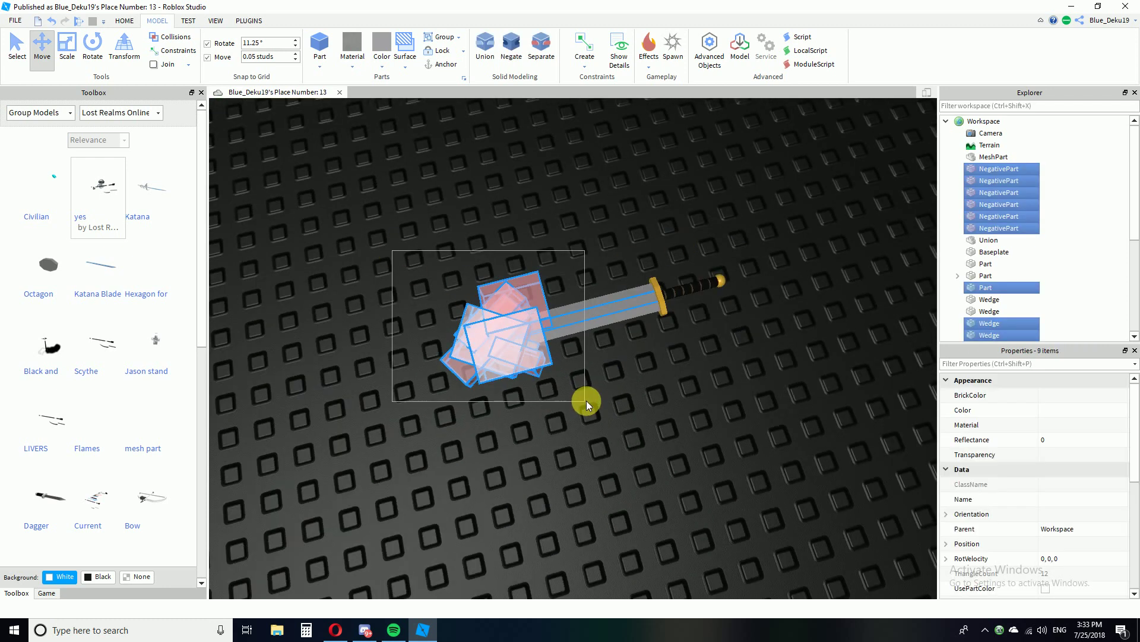
key(ctrl+shift+g)
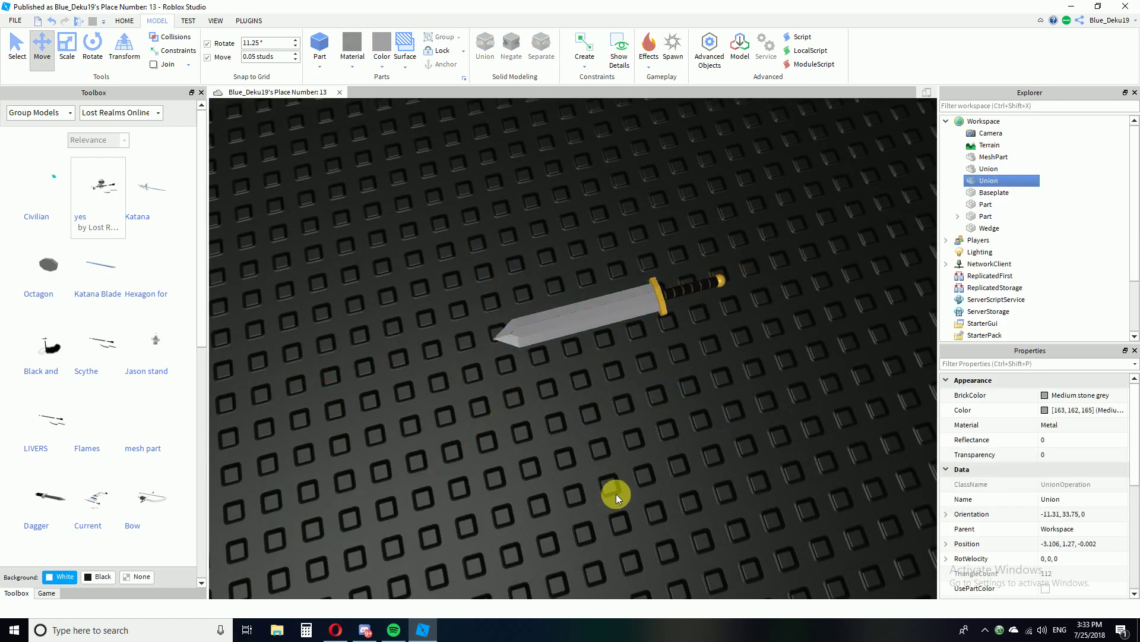
click(615, 493)
right_drag(616, 494, 582, 460)
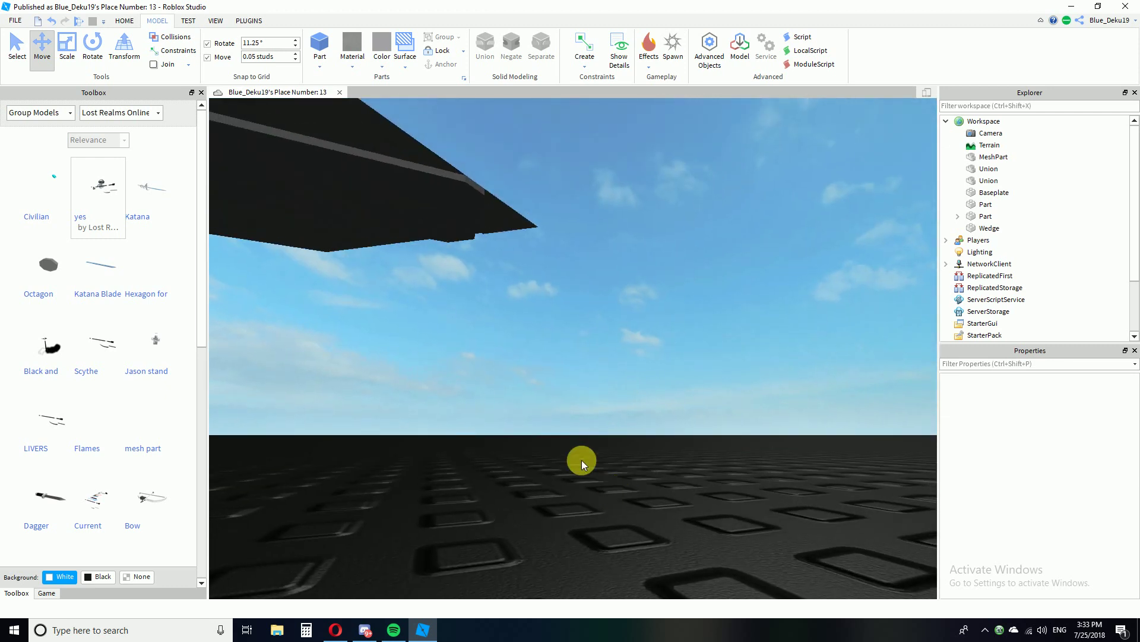
mouse_move(614, 267)
right_down()
mouse_move(614, 255)
mouse_move(615, 271)
right_up()
key(ctrl+z)
Shift the negative block oriented at 0, 56.25, 11.31 slightly along the blade tip to position -5.393, 1.491, 0.159.
click(730, 308)
scroll(742, 312, down, 5)
click(585, 438)
scroll(711, 391, up, 5)
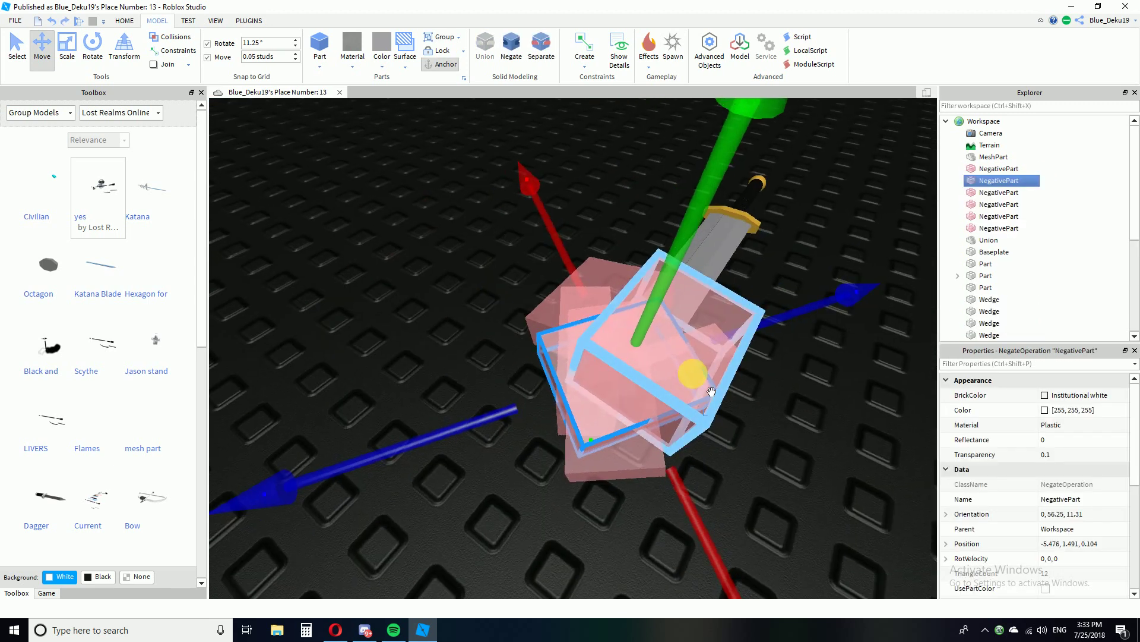
key(d)
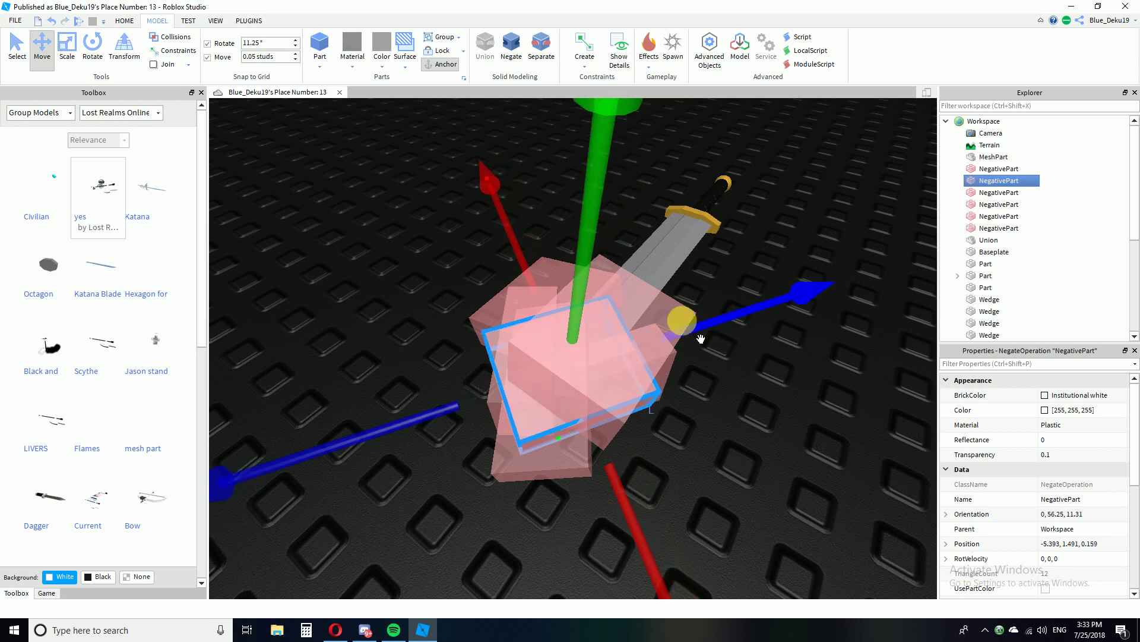
Enlarge the 0, 56.25, 11.31 negative block in height and width around the blade tip.
click(70, 51)
right_drag(574, 278, 569, 276)
drag(565, 261, 566, 258)
mouse_move(626, 295)
right_down()
mouse_move(651, 301)
mouse_move(627, 295)
right_up()
key(ctrl+z)
right_drag(696, 250, 695, 252)
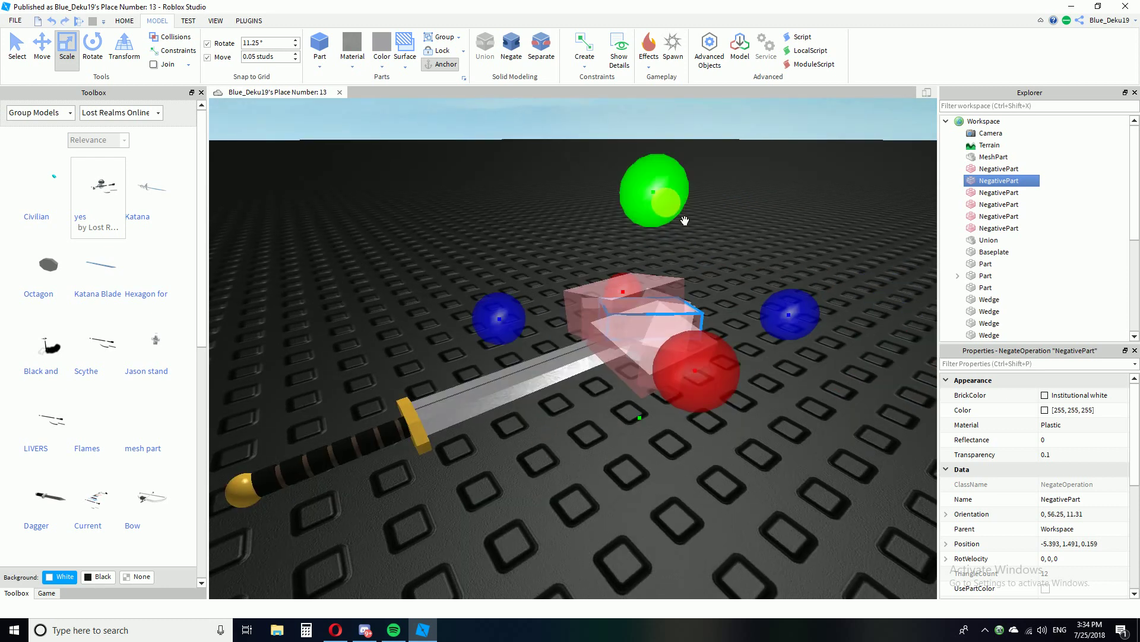
drag(651, 193, 648, 170)
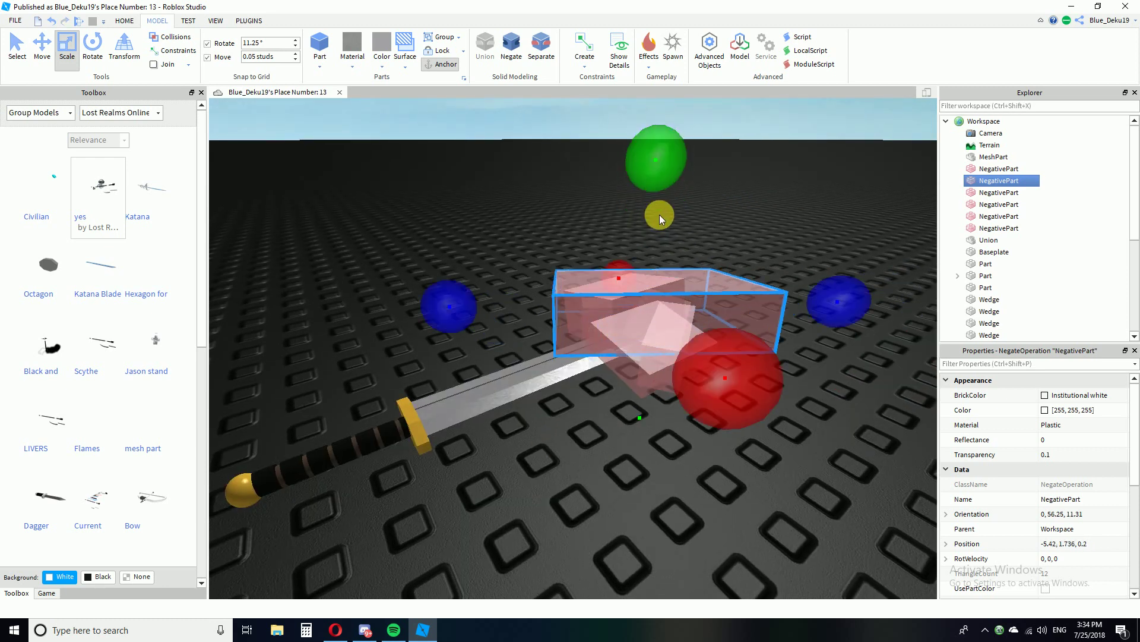
drag(660, 215, 652, 250)
right_drag(652, 249, 652, 249)
Delete the enlarged negative block covering the corner of the blade tip.
click(708, 373)
scroll(708, 373, down, 3)
right_drag(708, 373, 708, 373)
scroll(708, 373, up, 5)
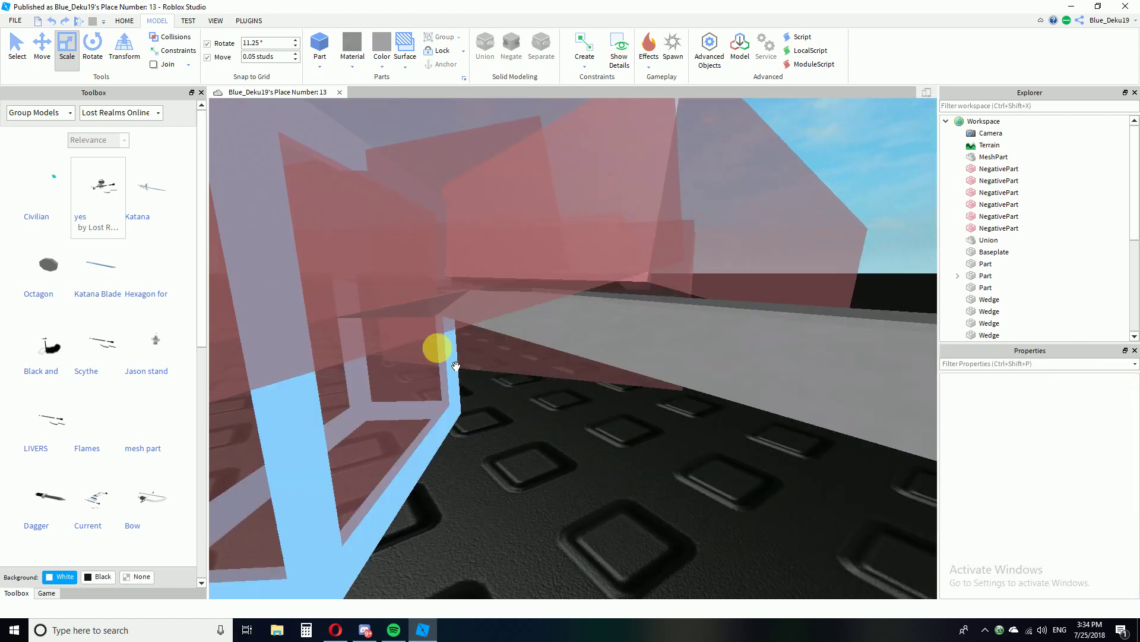
click(458, 319)
right_drag(528, 375, 528, 376)
right_drag(605, 508, 598, 500)
click(598, 500)
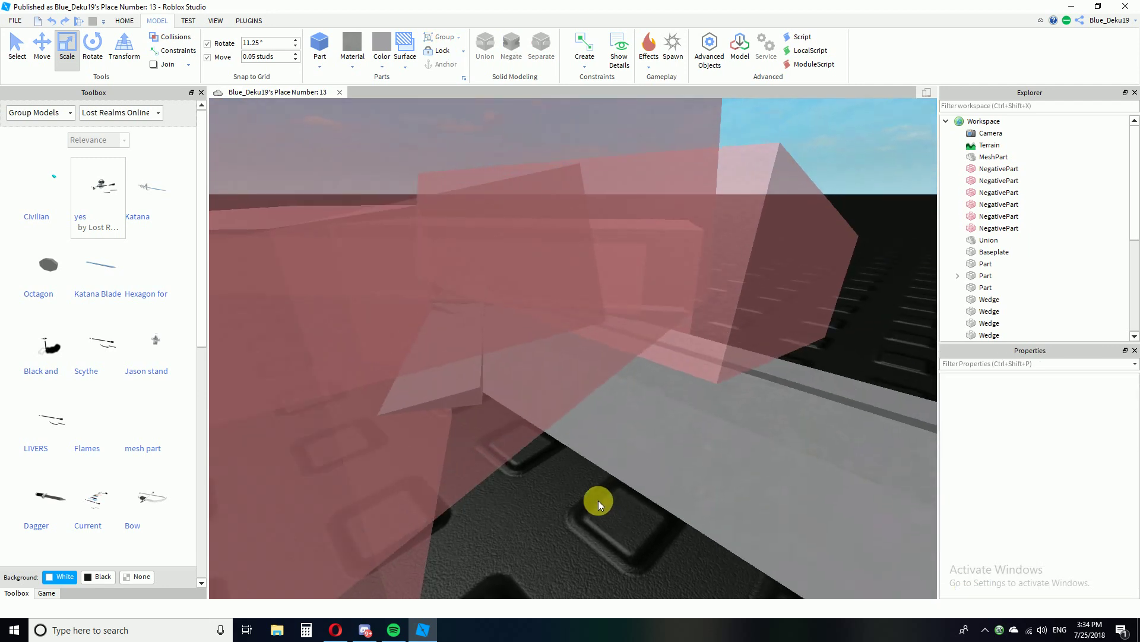
click(513, 417)
scroll(513, 417, down, 5)
right_drag(513, 417, 520, 444)
key(Delete)
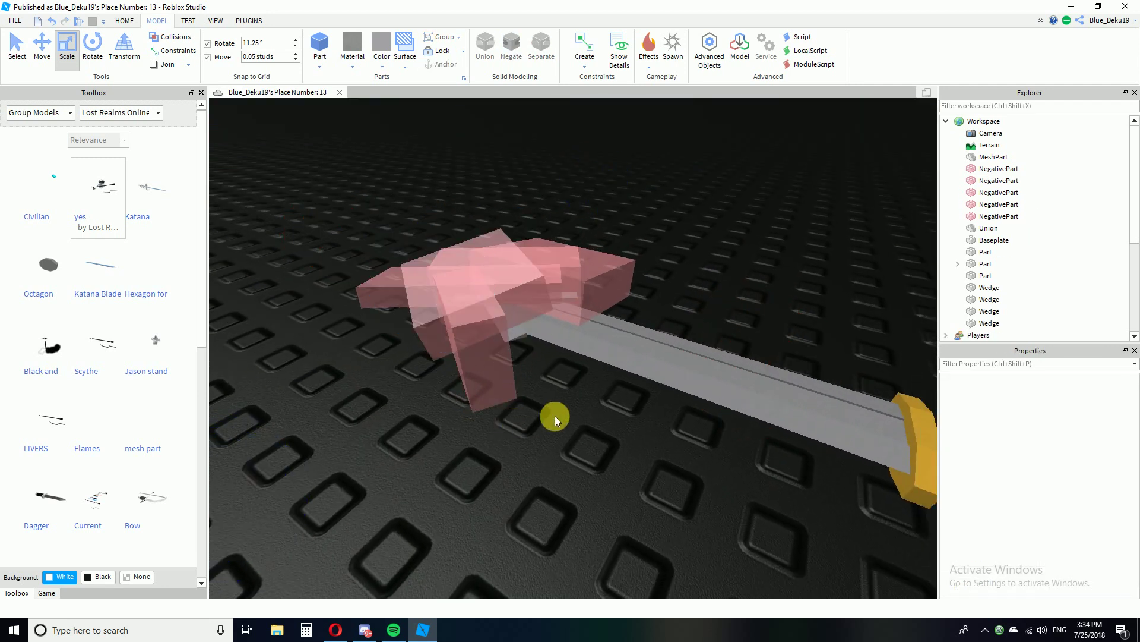
Place a small metal piece oriented at 11.31° against the blade tip's corner and stretch it into a larger block.
click(562, 411)
drag(467, 239, 580, 344)
drag(420, 233, 308, 182)
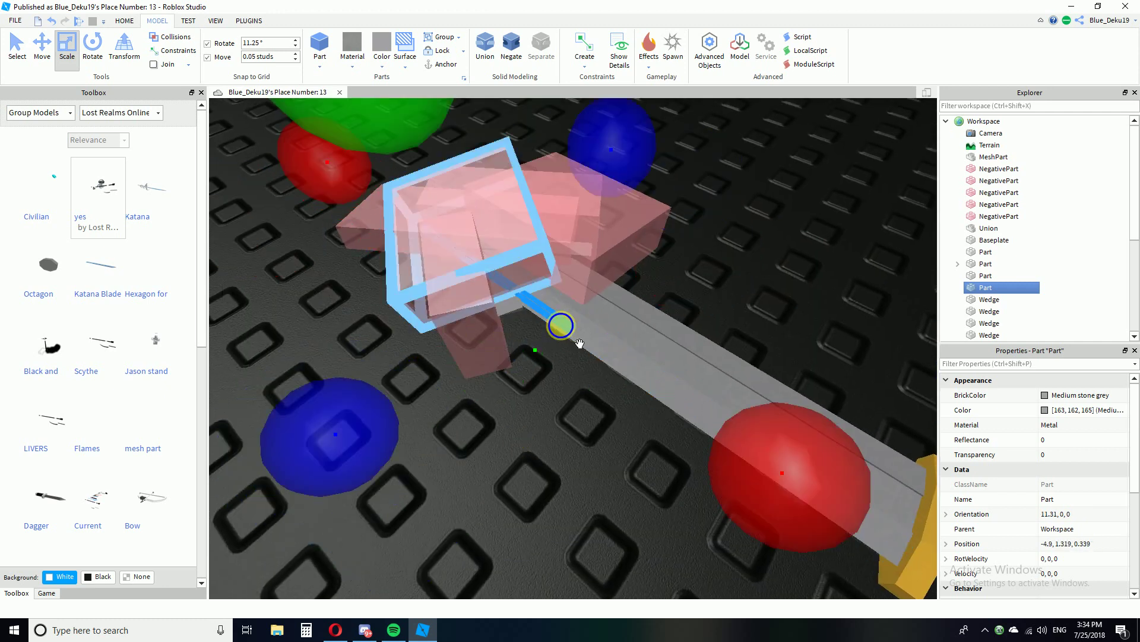
right_drag(515, 295, 469, 297)
drag(402, 334, 361, 363)
scroll(572, 229, down, 5)
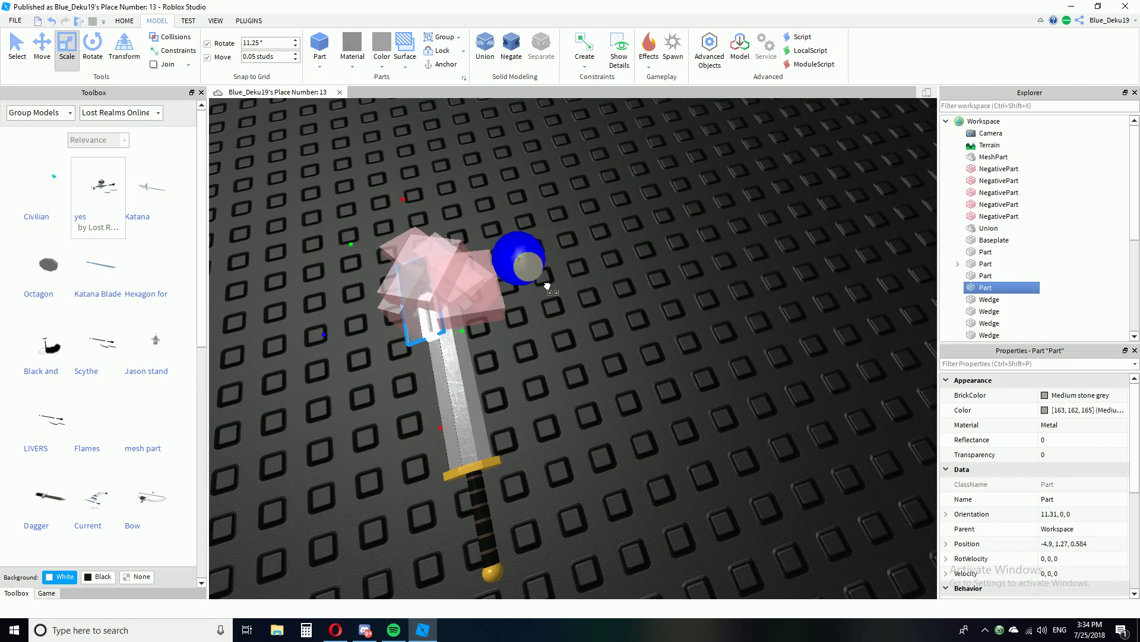
Union the blade pieces with all the blocks surrounding the tip.
right_drag(686, 385, 683, 380)
drag(374, 173, 692, 386)
key(ctrl+shift+g)
click(741, 455)
Inspect the cut surfaces of the united blade and its pointed tip from several angles.
right_drag(742, 452, 737, 452)
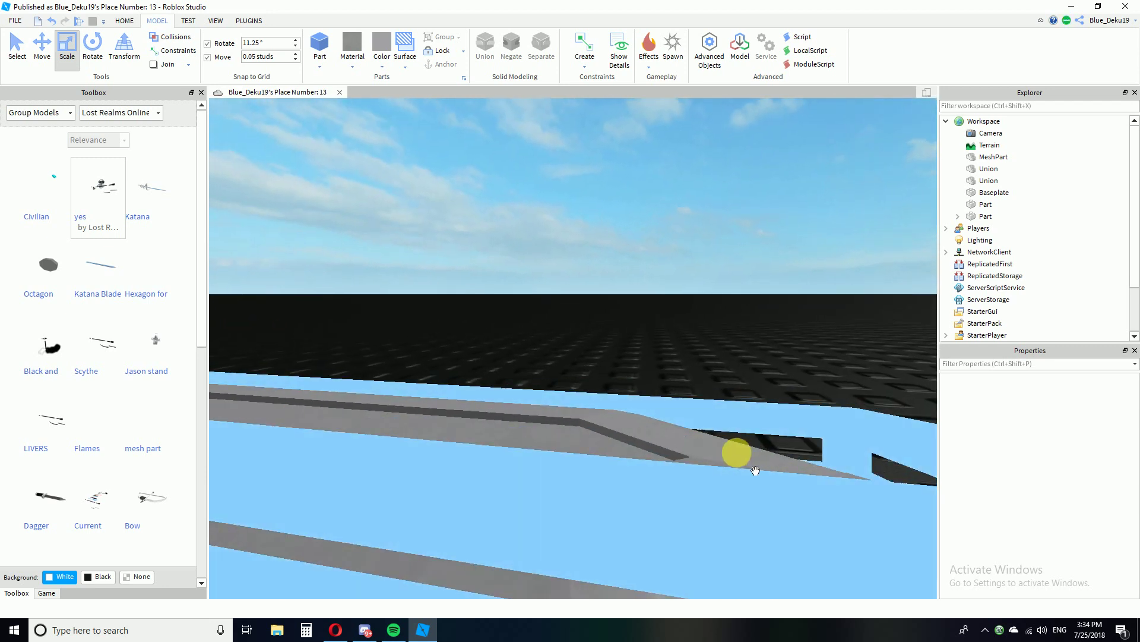
right_drag(612, 316, 608, 316)
scroll(612, 316, down, 5)
scroll(612, 316, up, 3)
scroll(644, 448, down, 5)
right_drag(644, 447, 572, 334)
scroll(643, 448, up, 5)
Duplicate the united blade half below the sword and rotate the copy to orientation -22.56, 180, 180.
click(572, 334)
right_drag(568, 467, 568, 466)
scroll(569, 466, down, 3)
key(ctrl+v)
scroll(569, 466, up, 2)
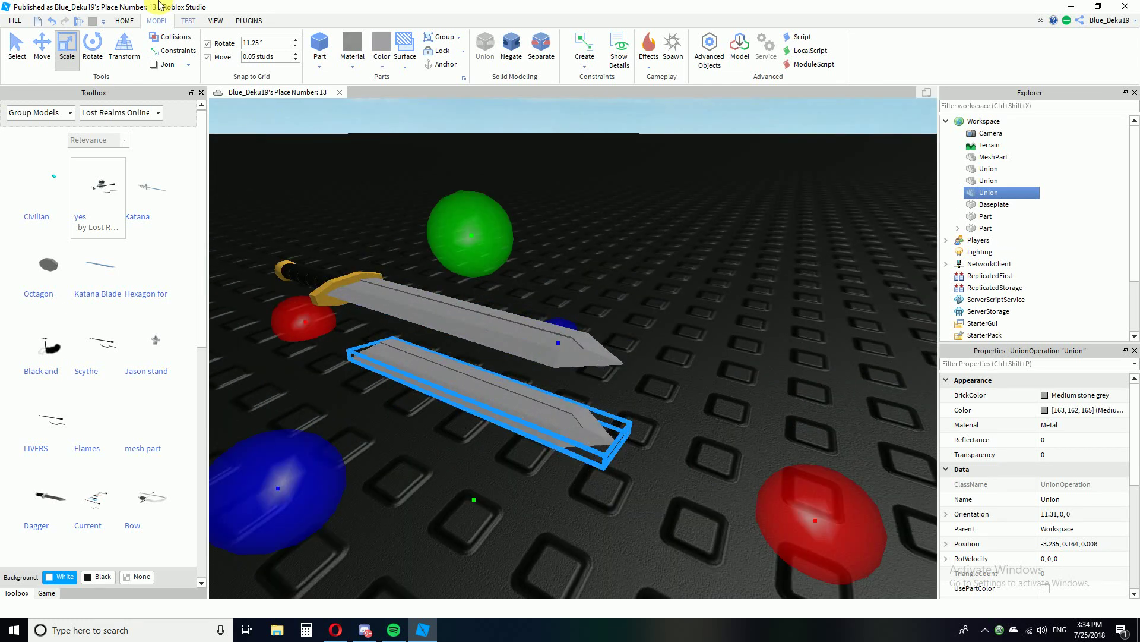
click(95, 45)
right_drag(493, 281, 493, 282)
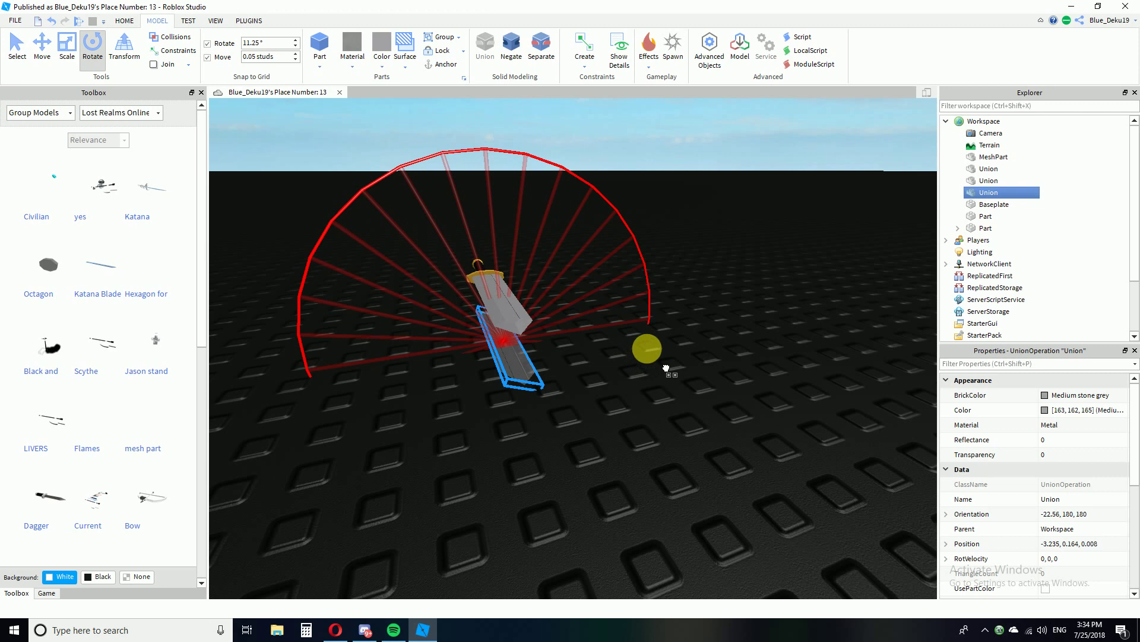
drag(666, 368, 666, 368)
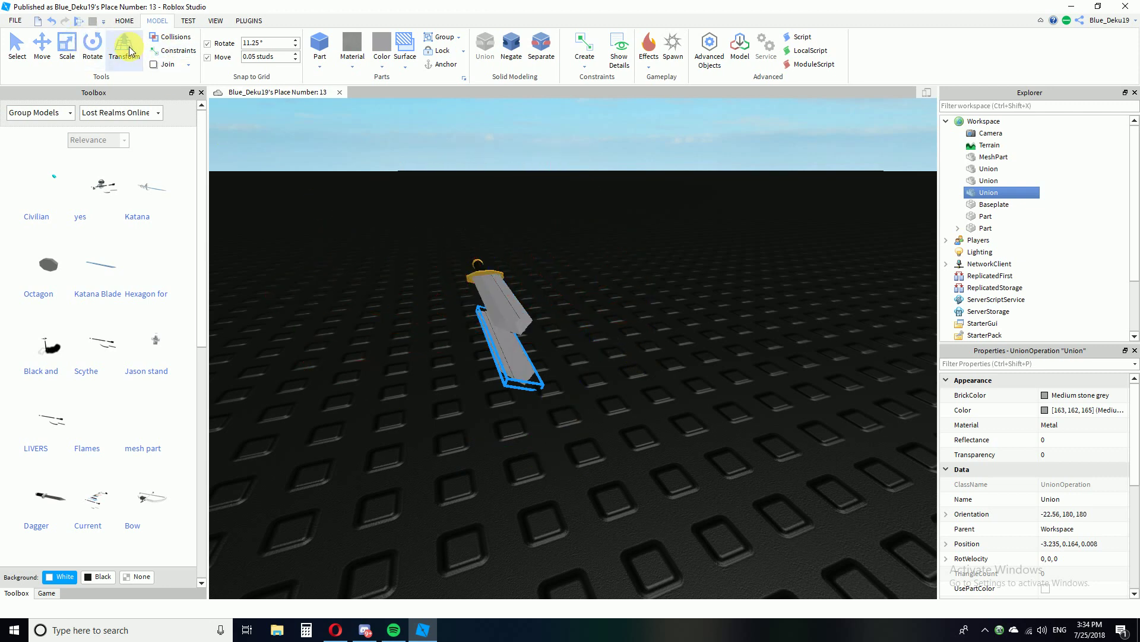
click(126, 43)
key(a)
right_drag(396, 385, 404, 377)
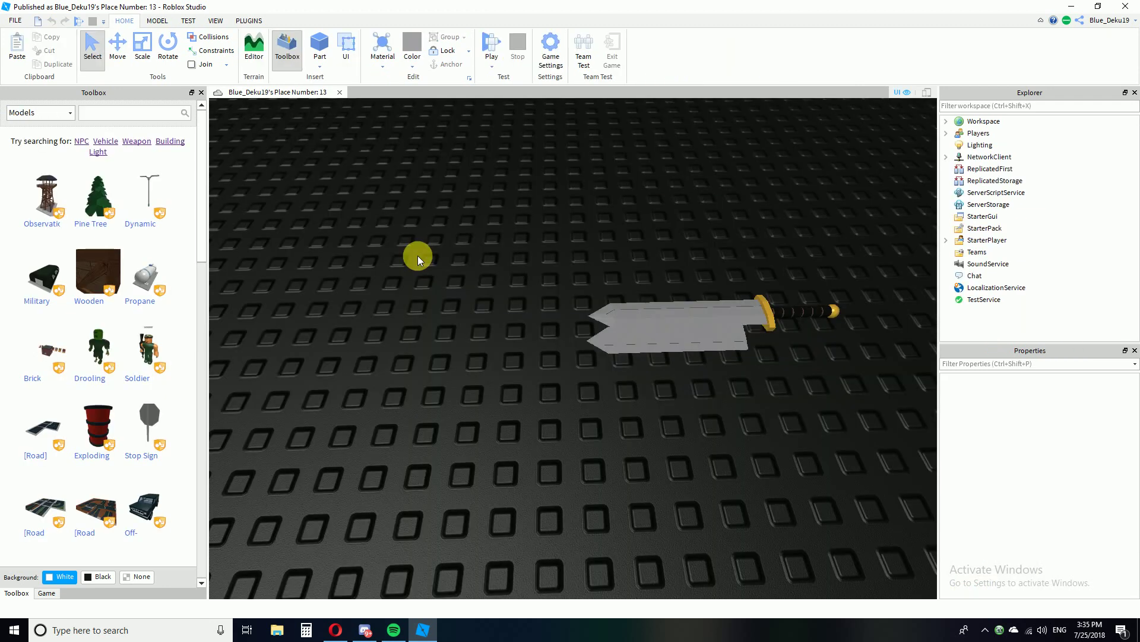
right_drag(418, 255, 431, 251)
key(w)
Rotate the flipped blade copy below the sword to orientation -11.31, 180, 180.
click(92, 49)
click(564, 389)
scroll(565, 383, down, 3)
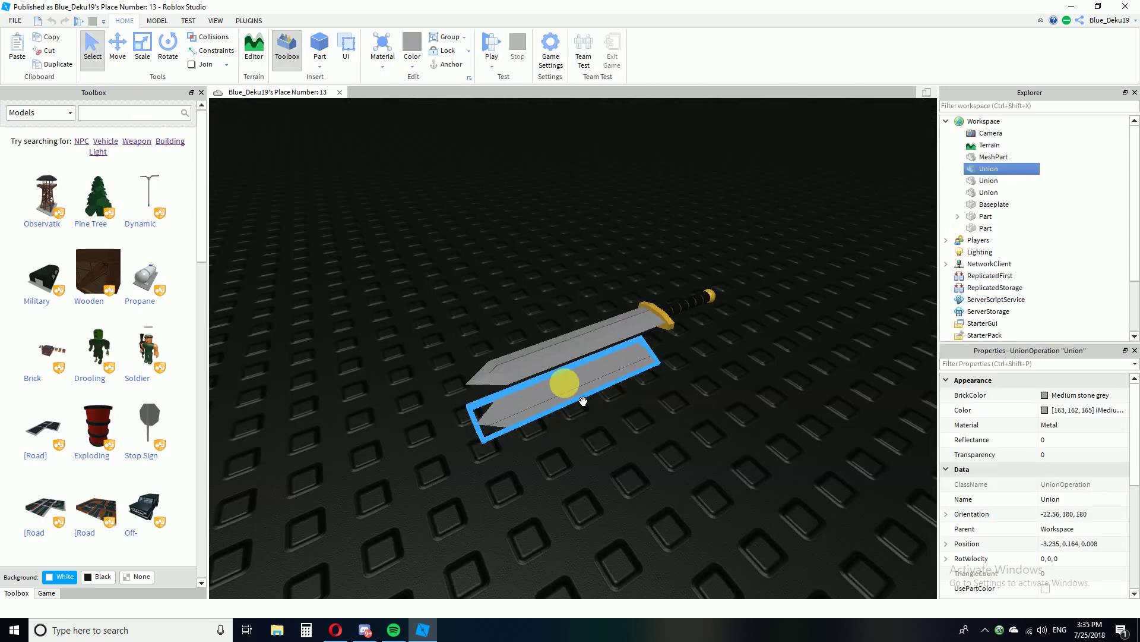
scroll(564, 383, up, 3)
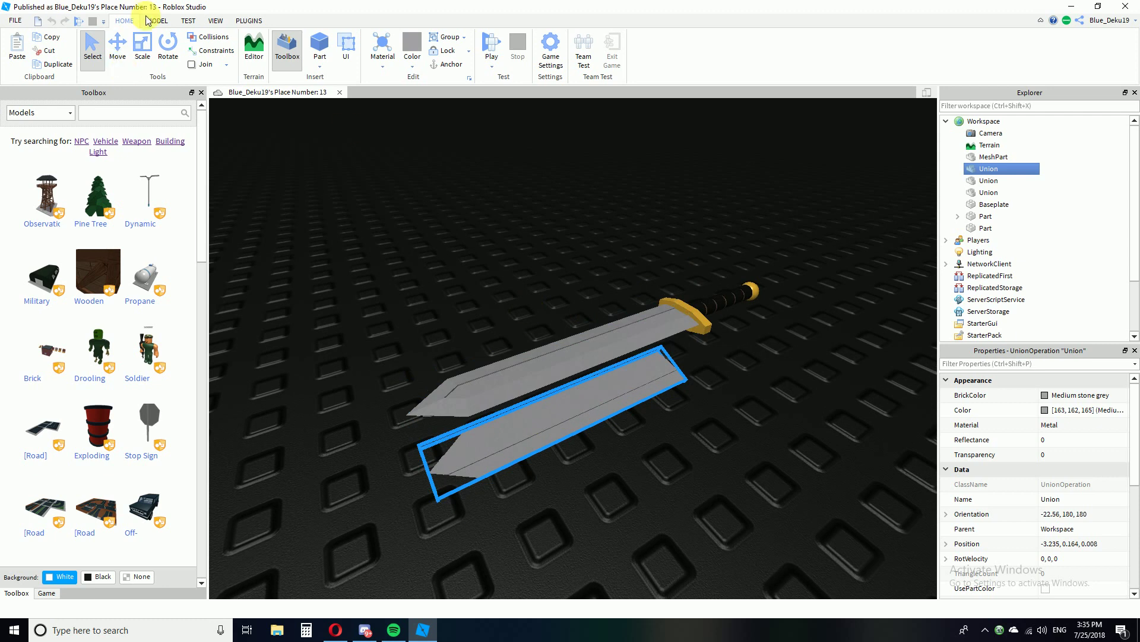
click(150, 20)
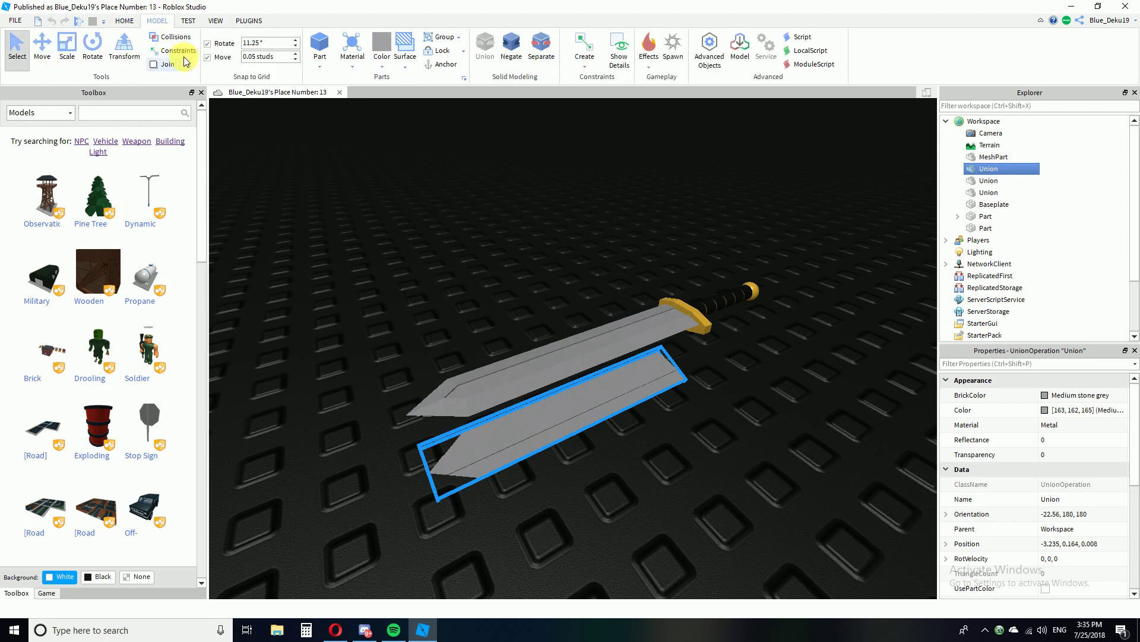
right_drag(492, 322, 514, 341)
right_drag(448, 299, 450, 291)
click(130, 48)
mouse_move(381, 346)
right_down()
mouse_move(365, 354)
mouse_move(391, 341)
mouse_move(376, 348)
right_up()
key(w)
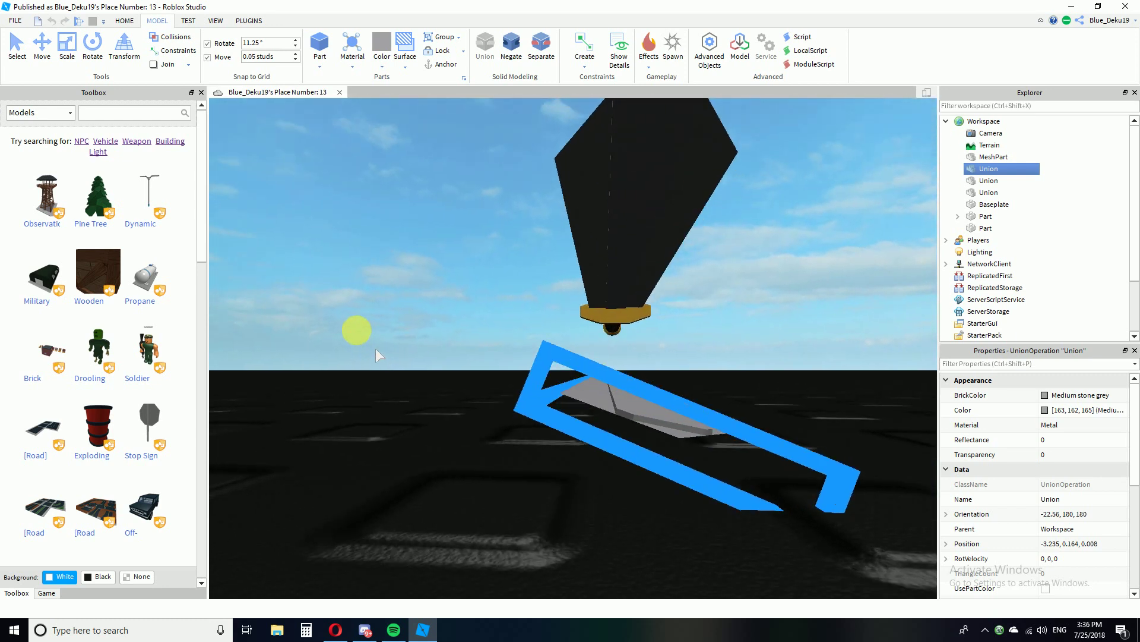
click(92, 46)
scroll(342, 322, down, 5)
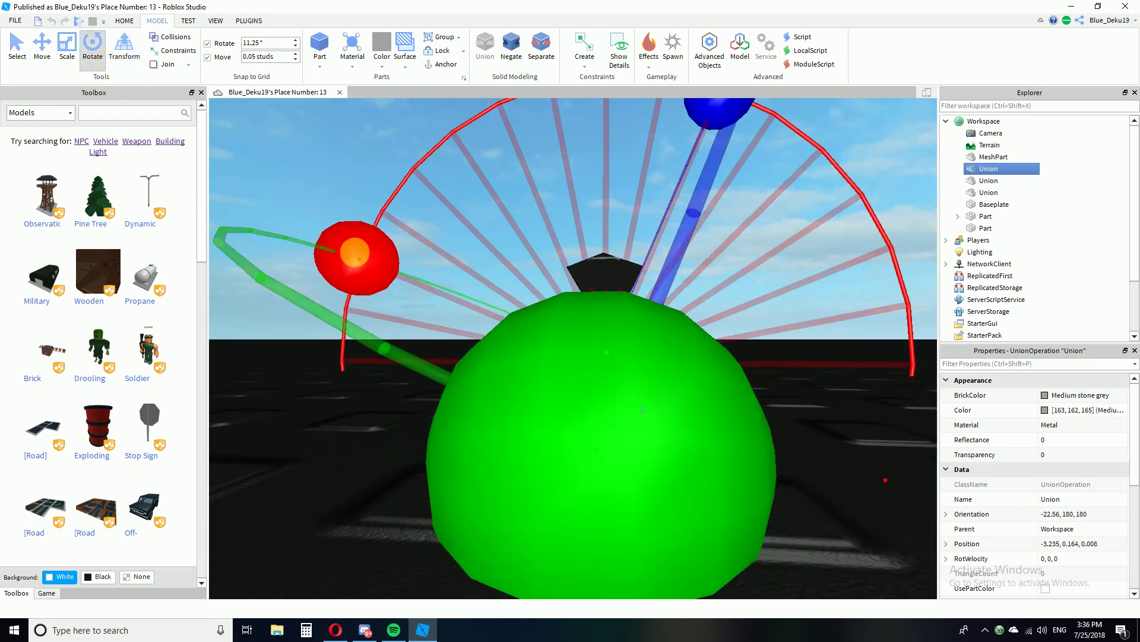
drag(341, 322, 347, 364)
right_drag(347, 425, 366, 432)
click(322, 458)
Raise the flipped blade copy against the underside of the sword's blade, to position -3.235, 1.184, 0.008.
click(506, 423)
right_drag(515, 429, 516, 429)
click(45, 47)
scroll(555, 262, down, 3)
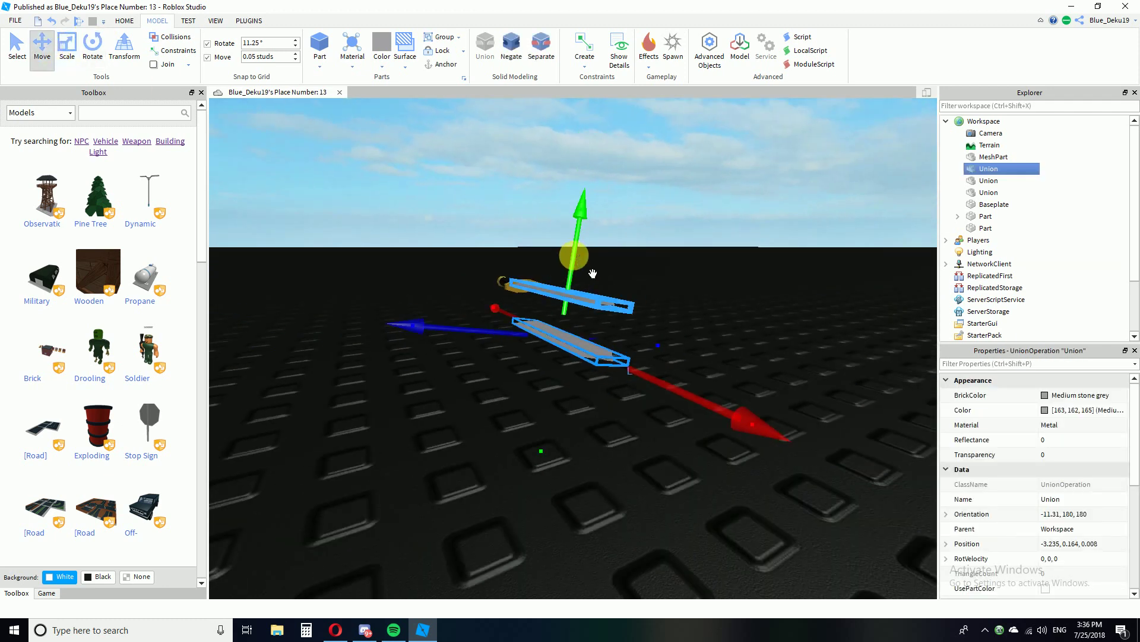
drag(573, 256, 575, 208)
right_drag(712, 194, 712, 195)
drag(734, 215, 722, 215)
right_drag(762, 245, 661, 359)
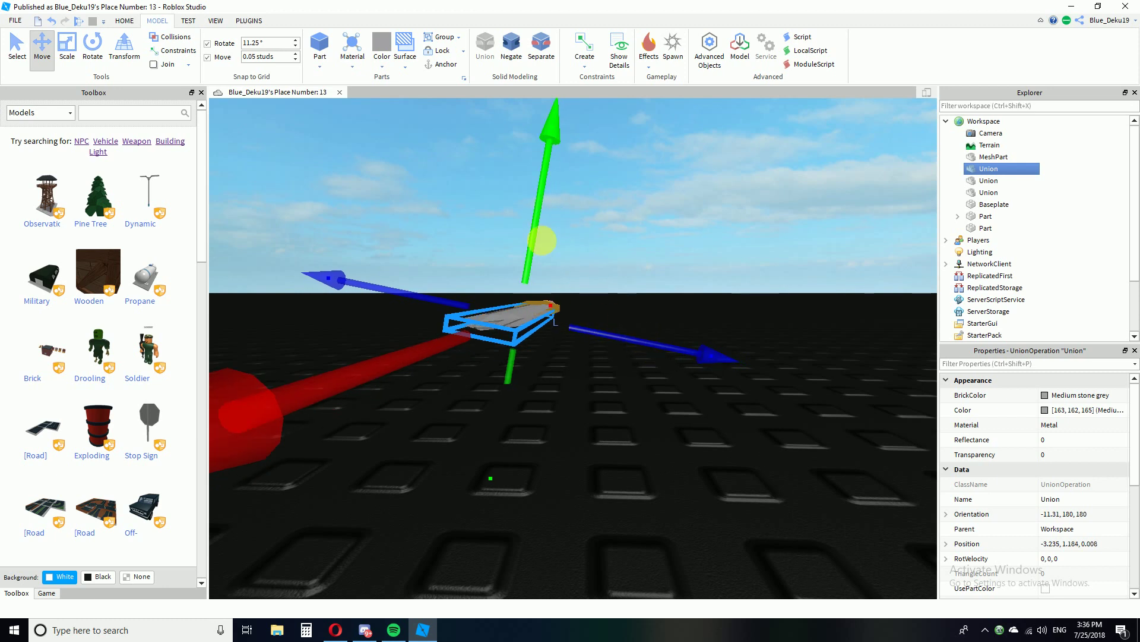
Shift the flipped blade copy against the sword's blade, to position -3.235, 1.233, 0.018.
click(644, 272)
scroll(646, 274, up, 5)
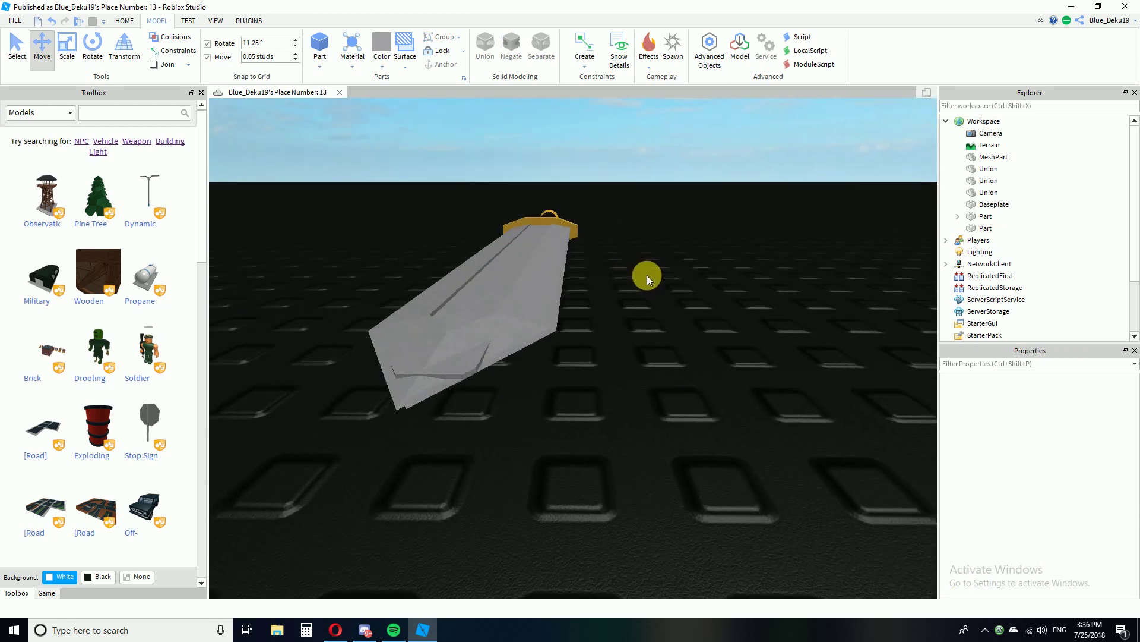
right_drag(647, 276, 640, 275)
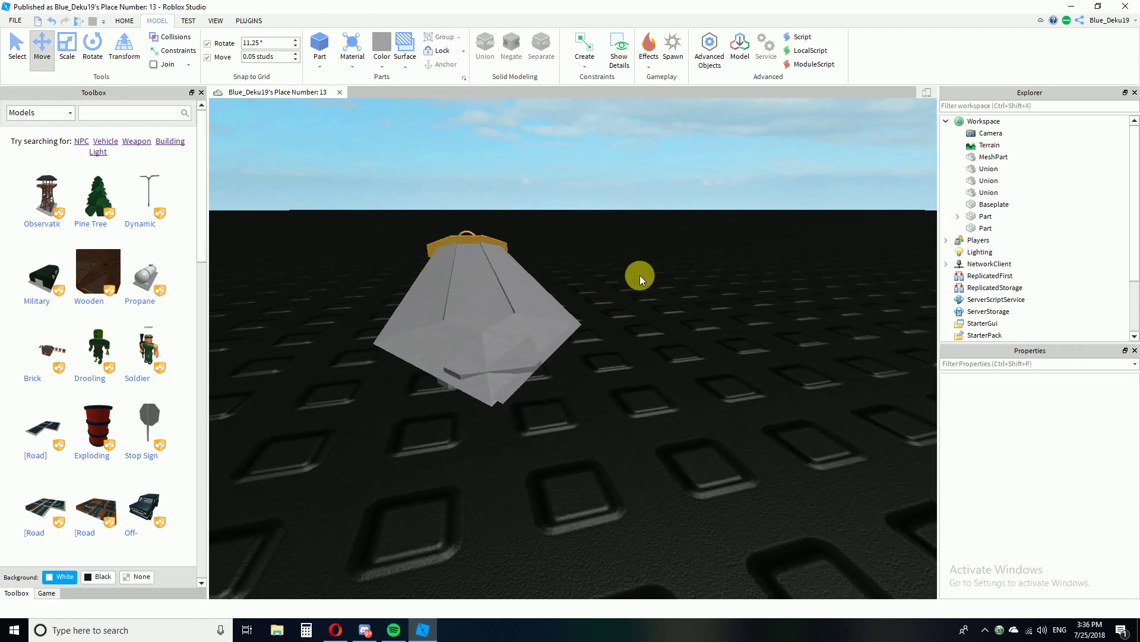
click(514, 394)
right_drag(539, 394, 600, 337)
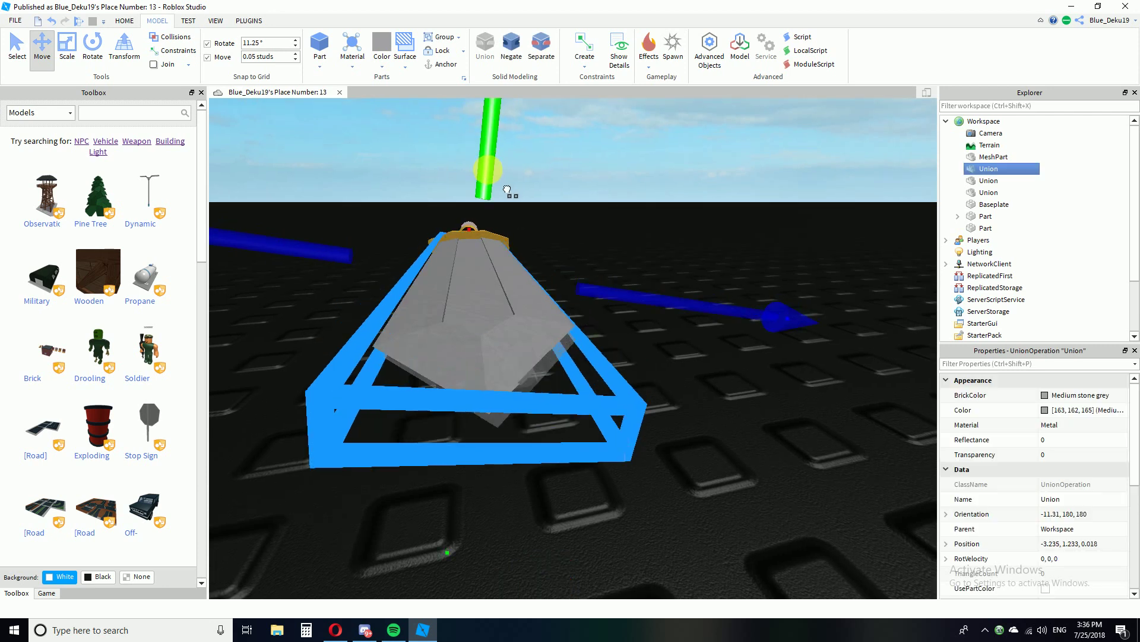
click(625, 211)
right_drag(625, 211, 624, 216)
click(523, 370)
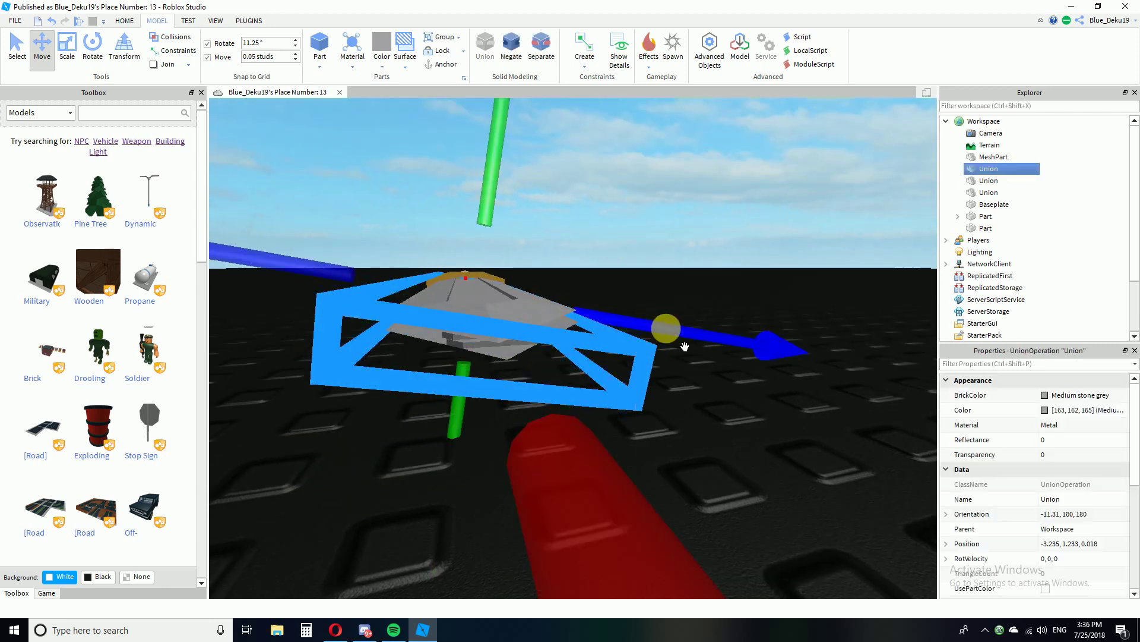
Set the move snap to 0.01 studs and adjust the flipped blade copy to position -3.235, 1.259, 0.004.
drag(690, 359, 683, 356)
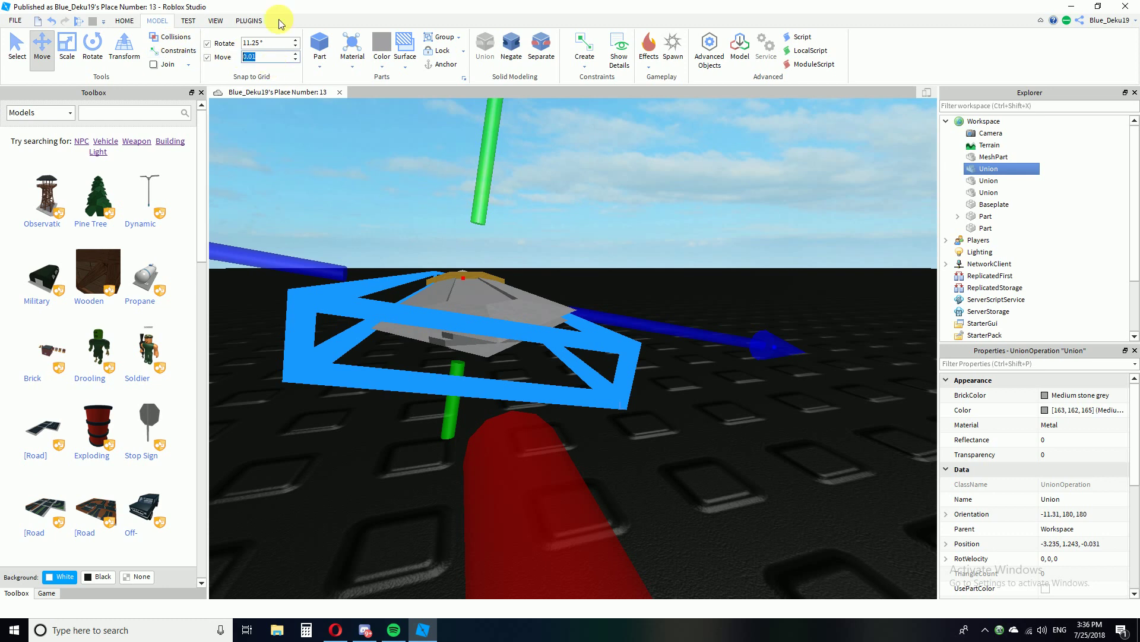
drag(655, 334, 655, 336)
drag(484, 182, 507, 201)
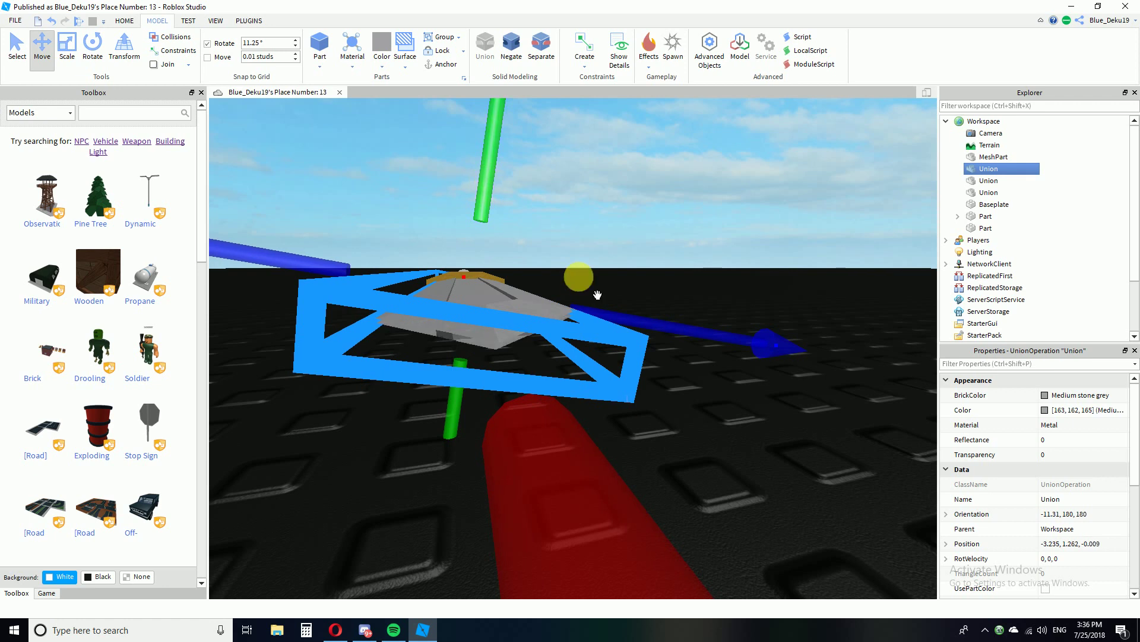
drag(668, 317, 687, 341)
right_drag(666, 314, 662, 301)
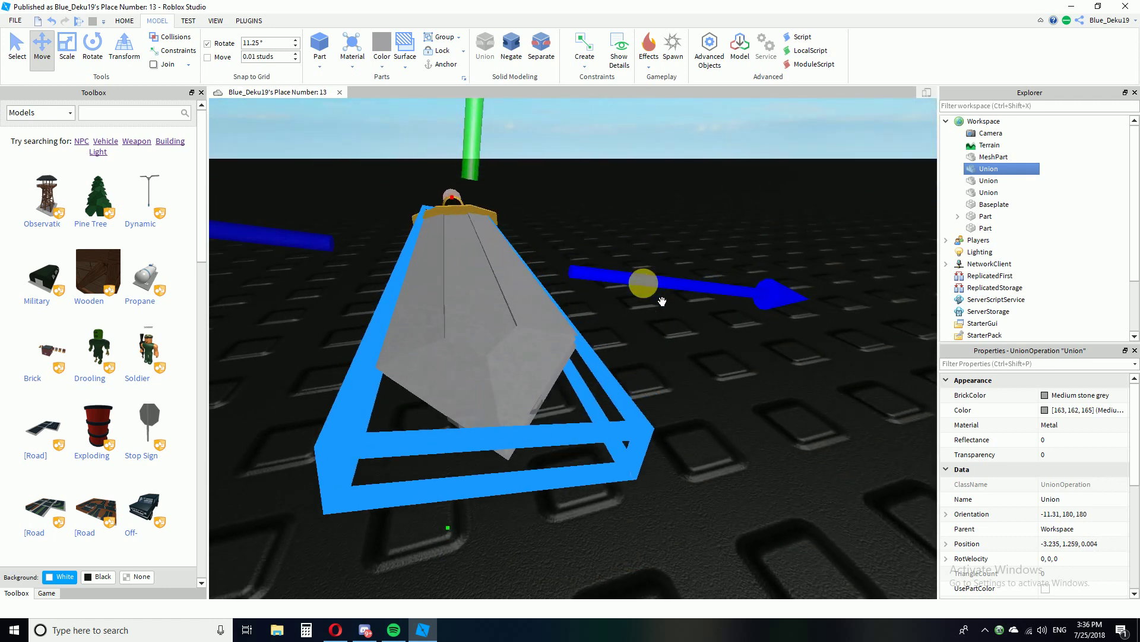
Adjust the flipped blade copy's height and sideways fit against the sword, to position -3.235, 1.273, -0.001.
click(699, 393)
right_drag(700, 395, 697, 395)
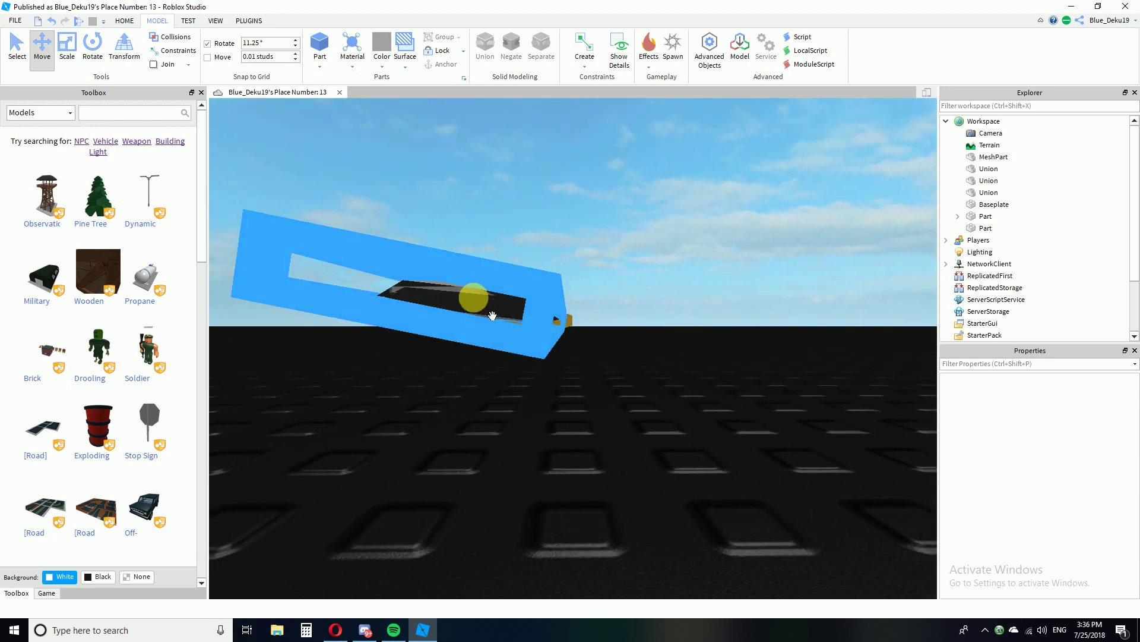
click(474, 298)
right_drag(482, 303, 525, 260)
drag(504, 178, 504, 183)
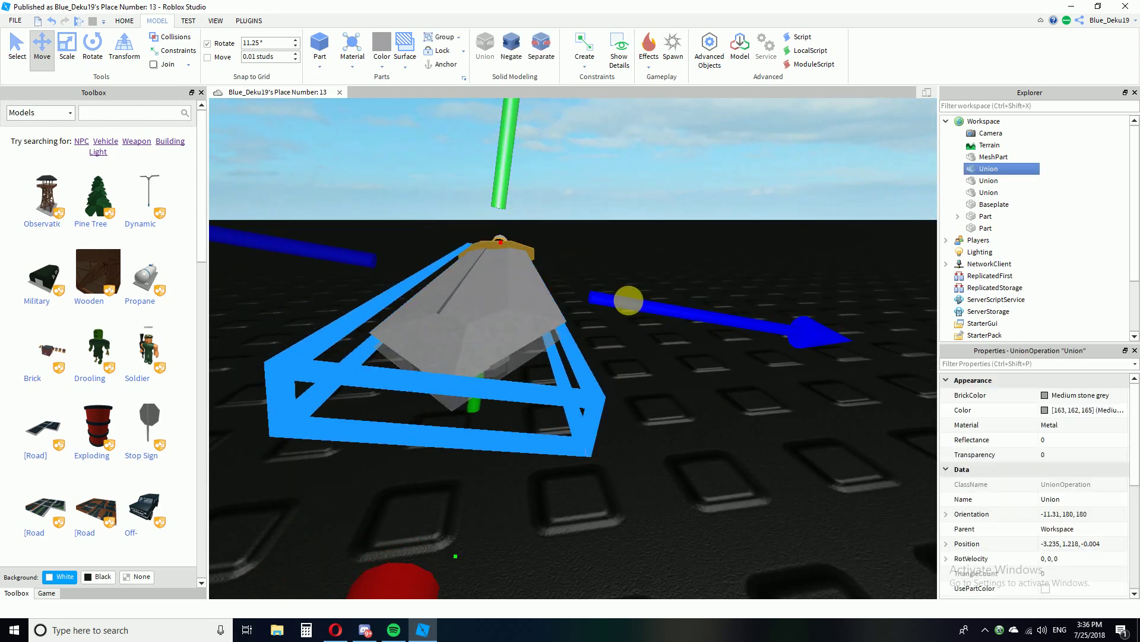
drag(629, 301, 626, 299)
drag(517, 211, 502, 191)
drag(648, 293, 651, 293)
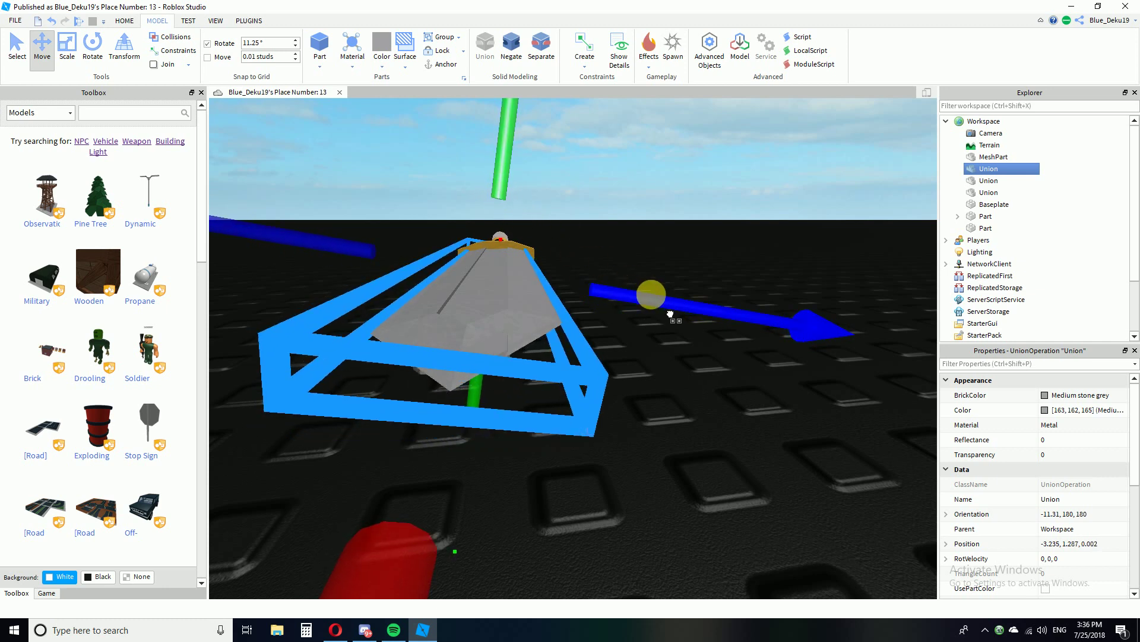
drag(533, 192, 520, 189)
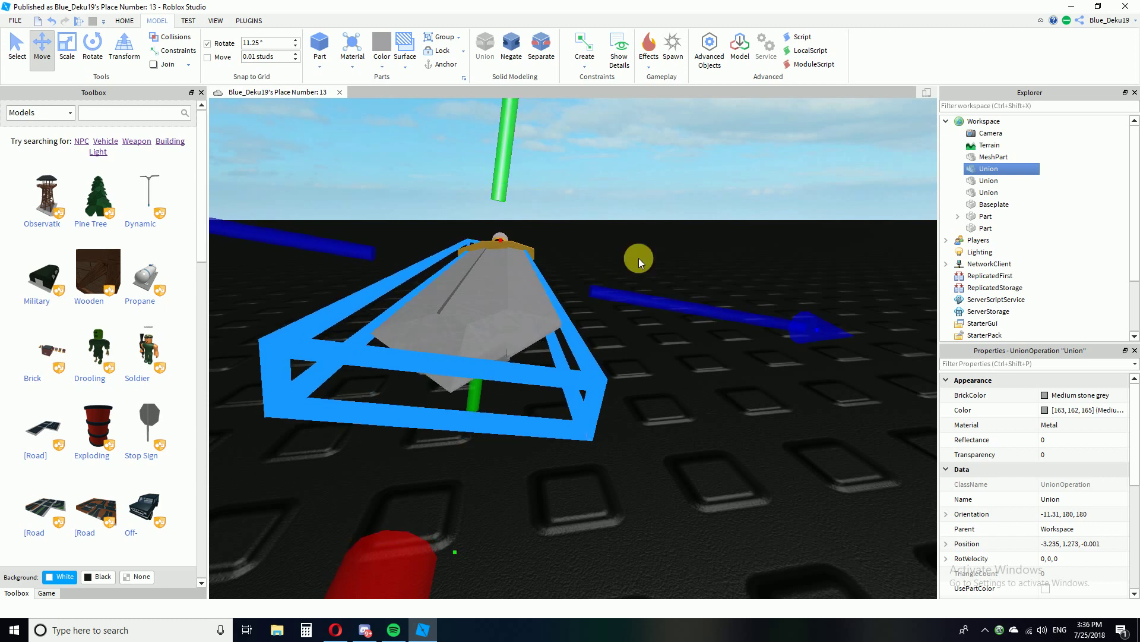
Fine-tune the flipped blade copy's alignment with the upper blade half, to position -3.235, 1.282, -0.005.
drag(689, 312, 642, 305)
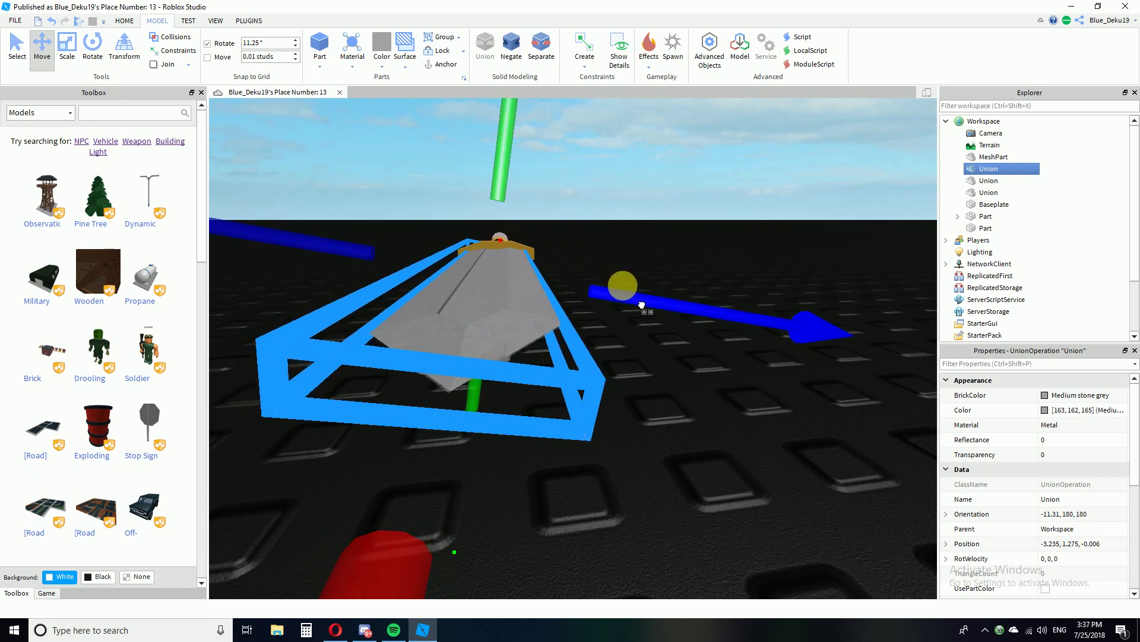
mouse_move(530, 198)
mouse_down()
mouse_move(509, 178)
mouse_move(524, 202)
mouse_up()
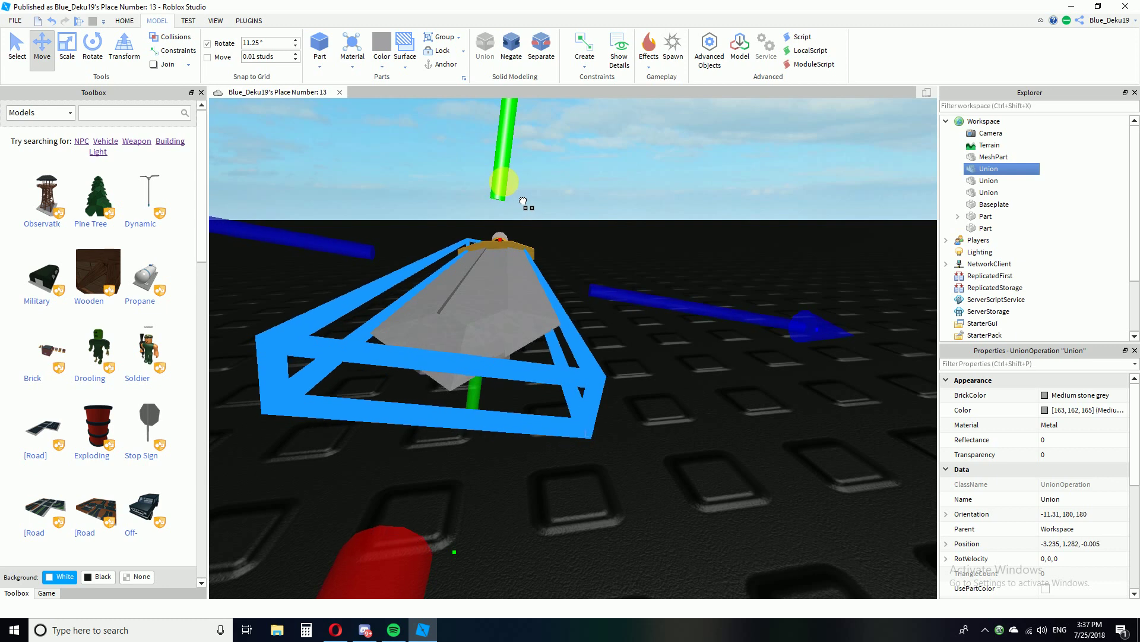
drag(635, 293, 639, 304)
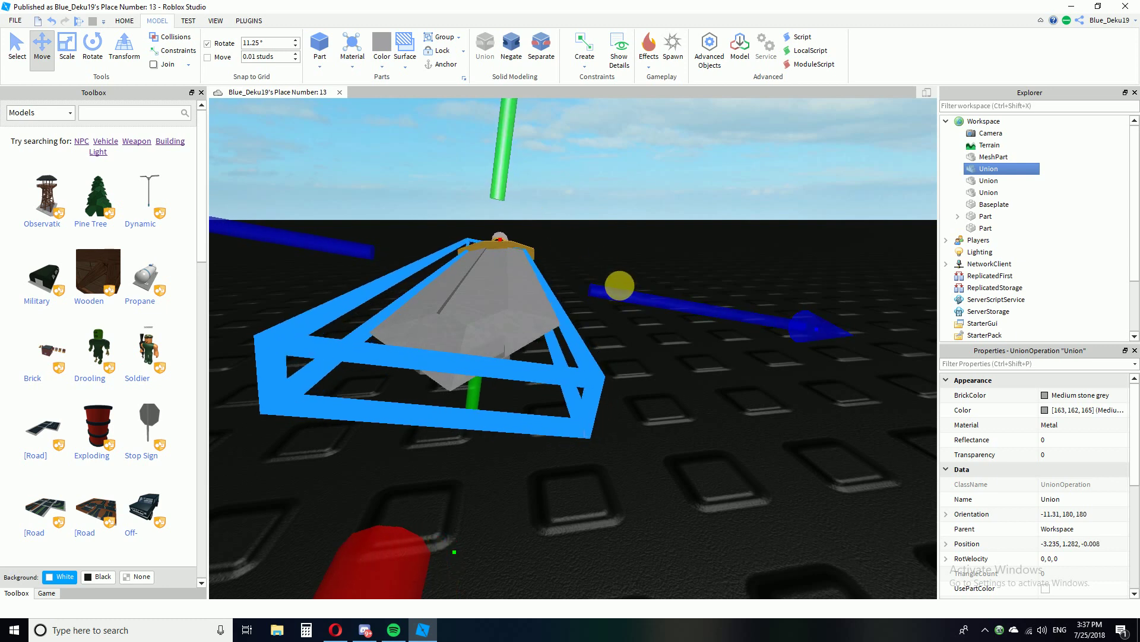
right_drag(683, 388, 683, 387)
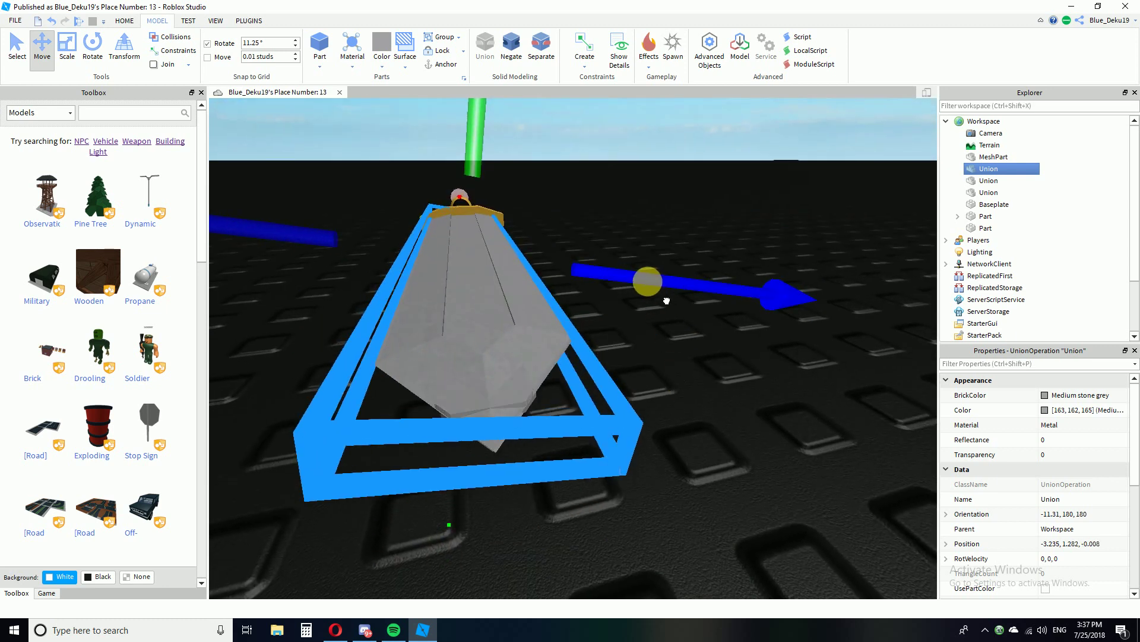
drag(667, 301, 667, 302)
Undo the flipped blade copy's fitting moves, its raise to the sword and its last rotation.
right_drag(668, 368, 409, 512)
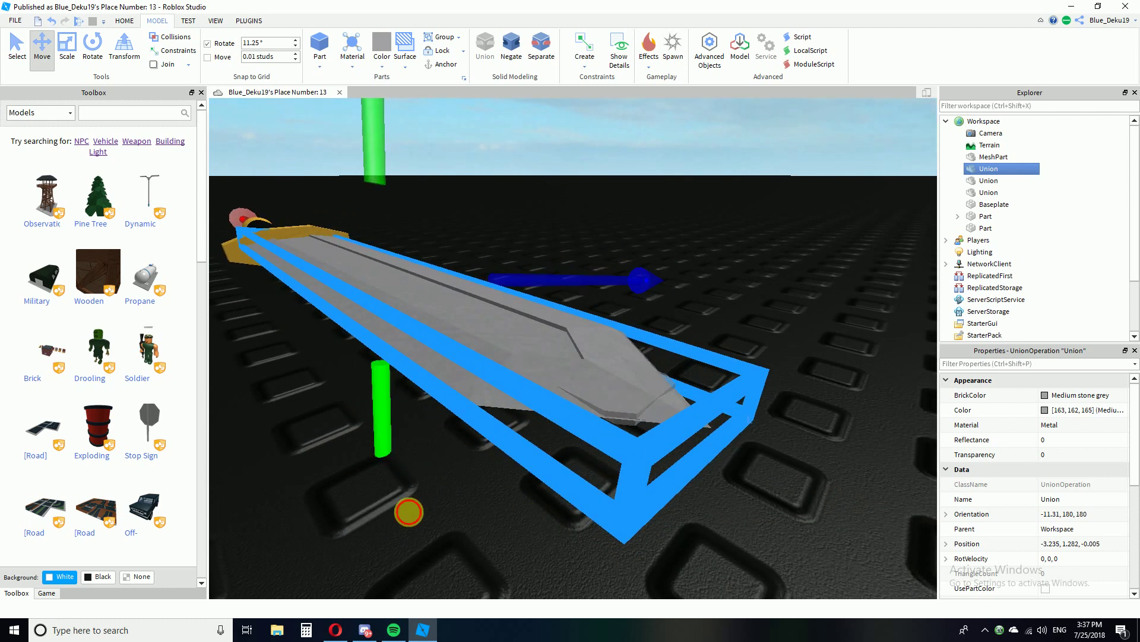
click(523, 543)
scroll(639, 465, up, 5)
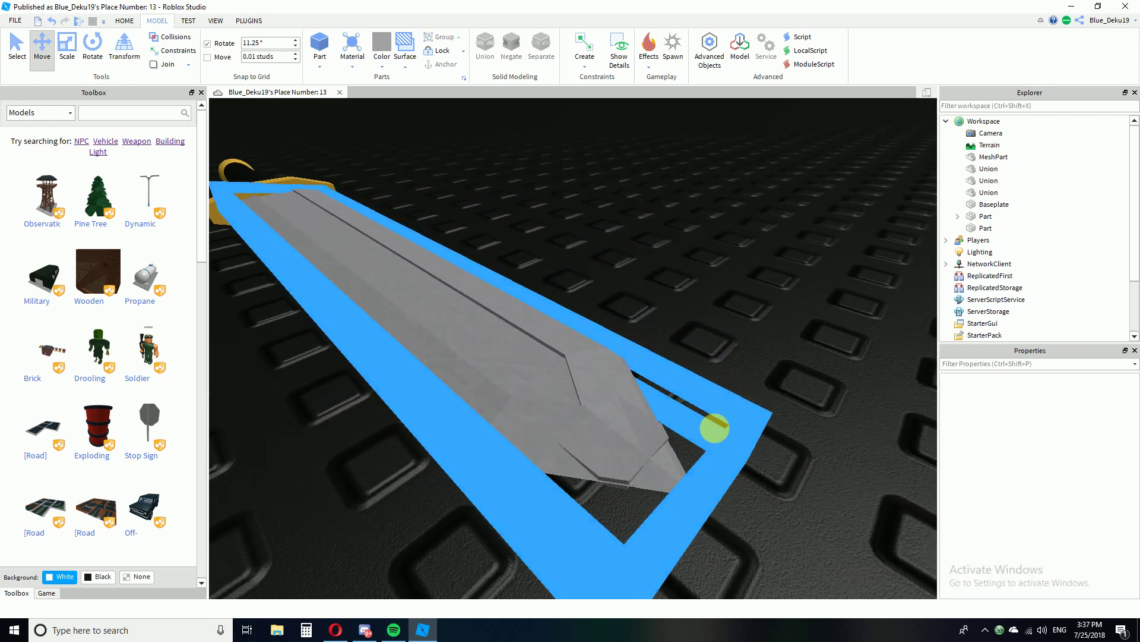
right_drag(715, 428, 753, 244)
scroll(755, 242, down, 4)
key(ctrl+z)
key(ctrl+z)
key(ctrl+z)
key(ctrl+z)
key(ctrl+z)
key(ctrl+z)
key(ctrl+z)
key(ctrl+z)
key(ctrl+z)
key(ctrl+z)
key(ctrl+z)
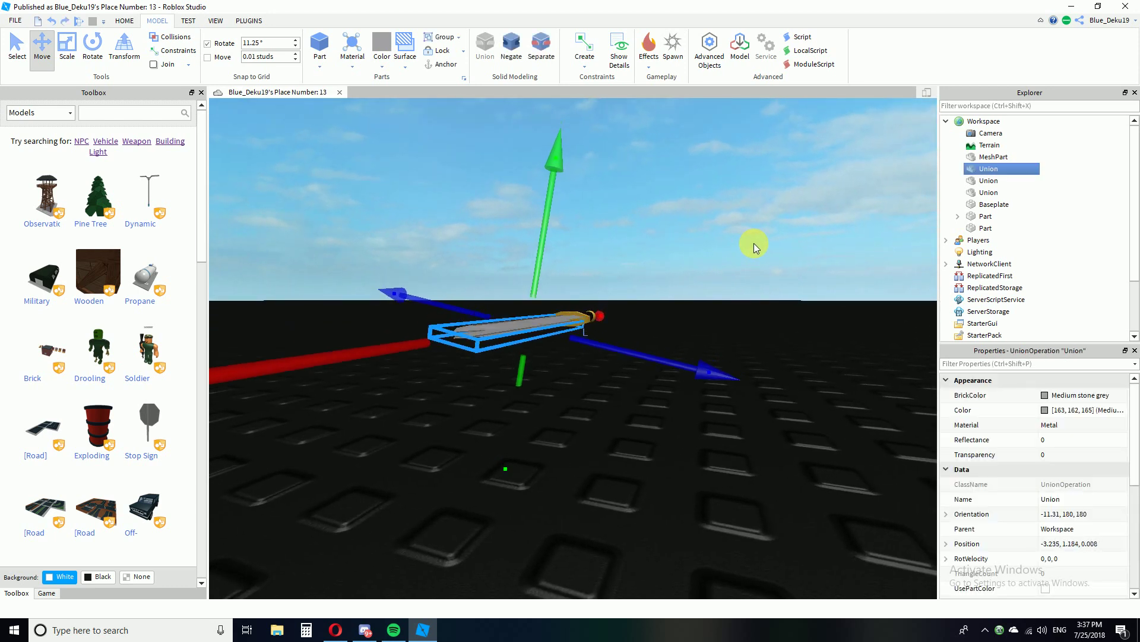
key(ctrl+z)
key(ctrl+z)
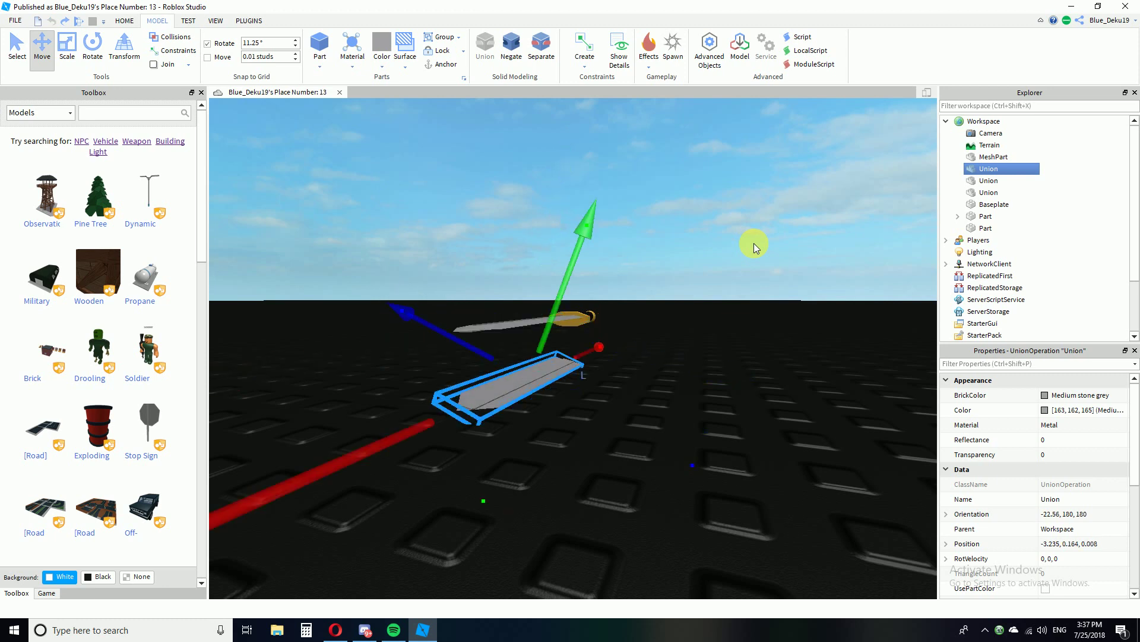
Rotate the flipped blade copy below the sword to orientation -11.31, 180, 180 and deselect it.
click(94, 42)
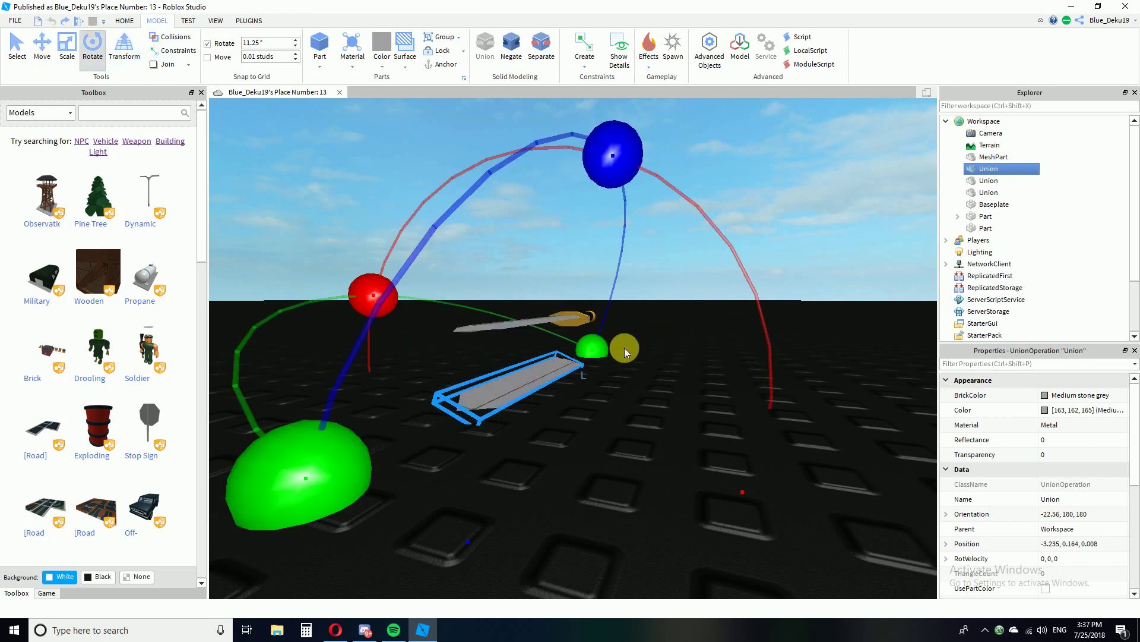
drag(344, 301, 380, 347)
click(15, 21)
click(13, 39)
click(16, 47)
click(312, 341)
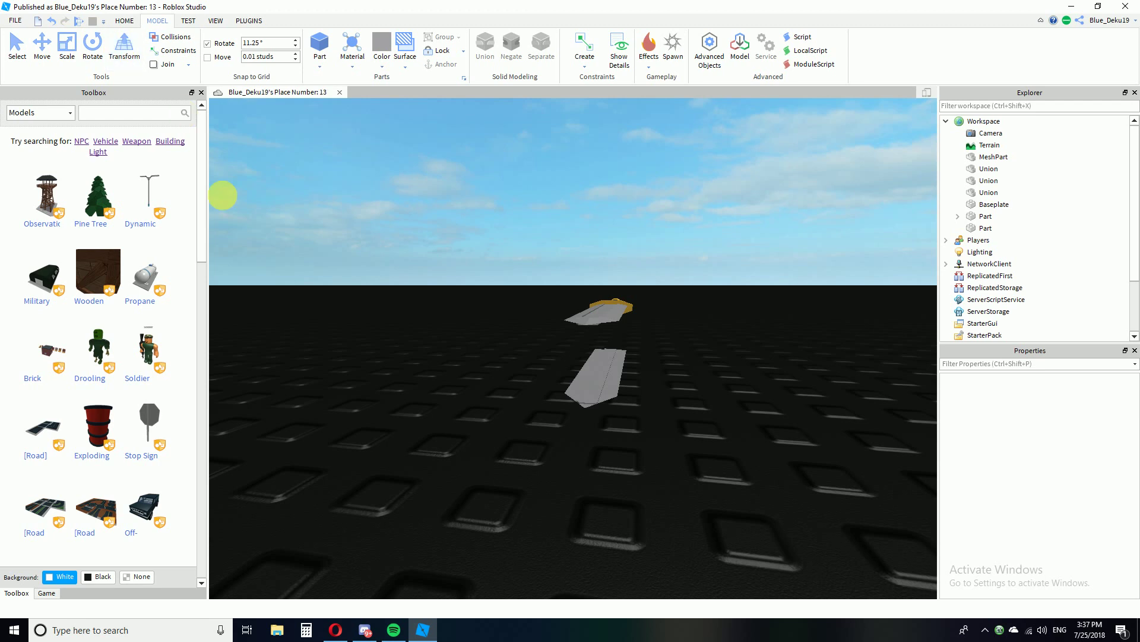
Shift the flipped blade copy horizontally with the Transform tool to position -3.245, 0.164, -0.009.
right_drag(484, 361, 484, 360)
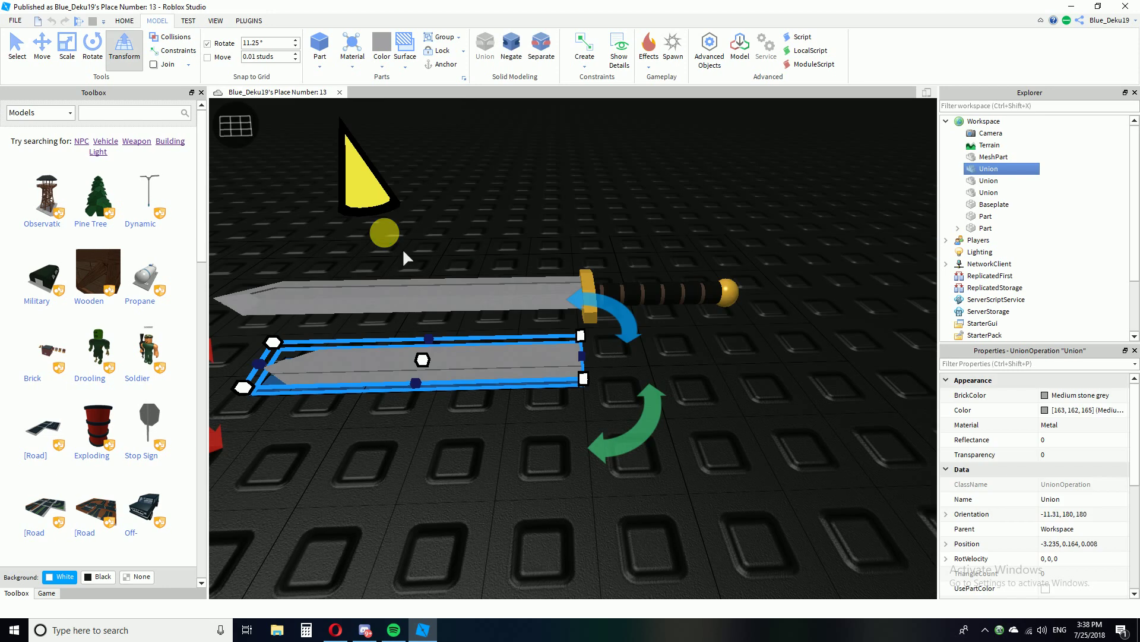
click(985, 629)
click(837, 547)
key(a)
right_drag(724, 493, 627, 343)
click(665, 455)
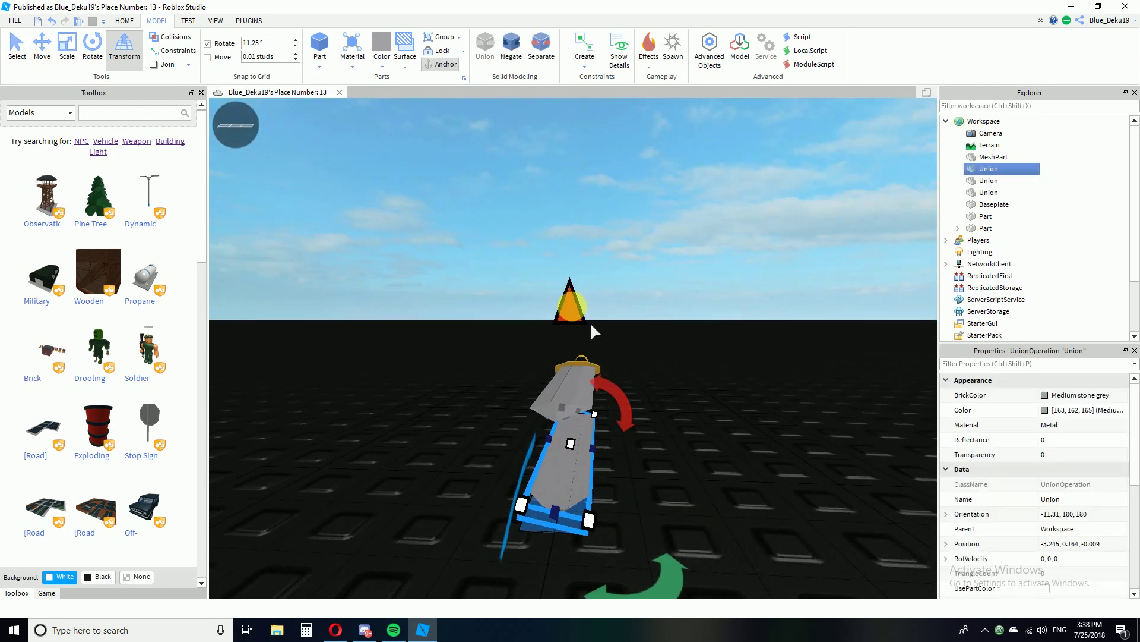
Set the Transform tool's working plane to the baseplate.
right_drag(431, 247, 425, 244)
key(s)
key(a)
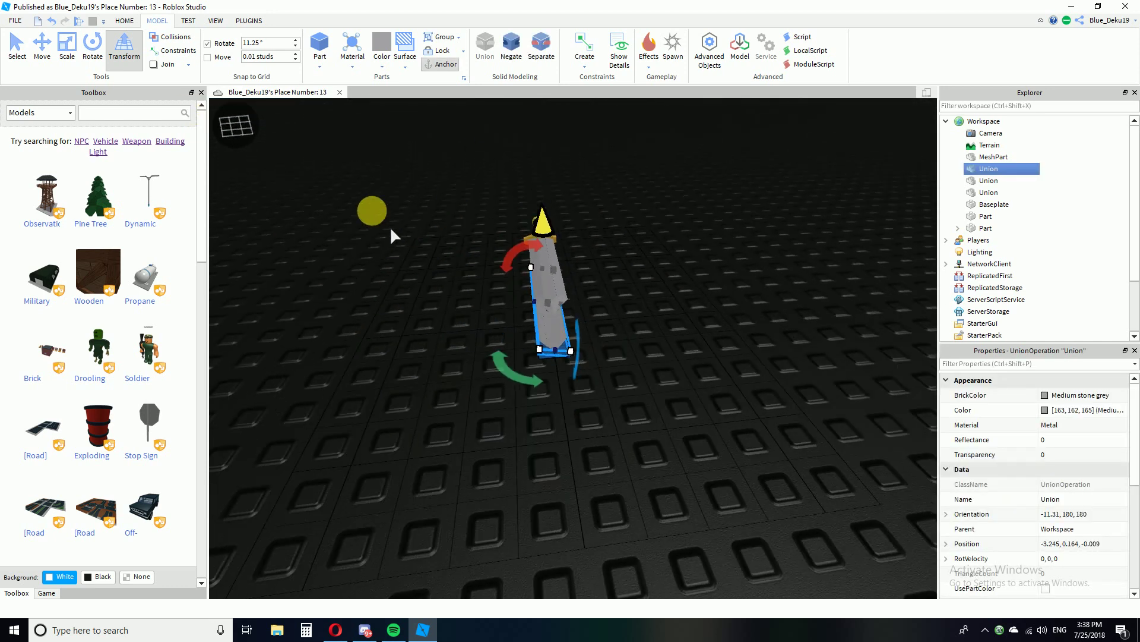
click(236, 125)
click(336, 253)
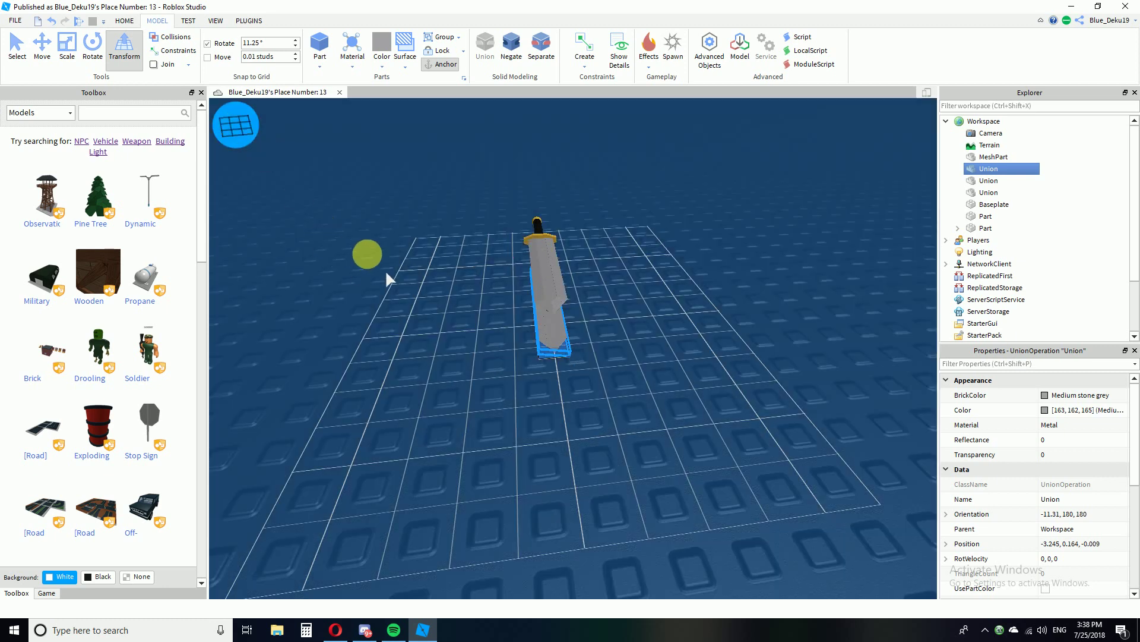
right_drag(446, 212, 445, 212)
key(s)
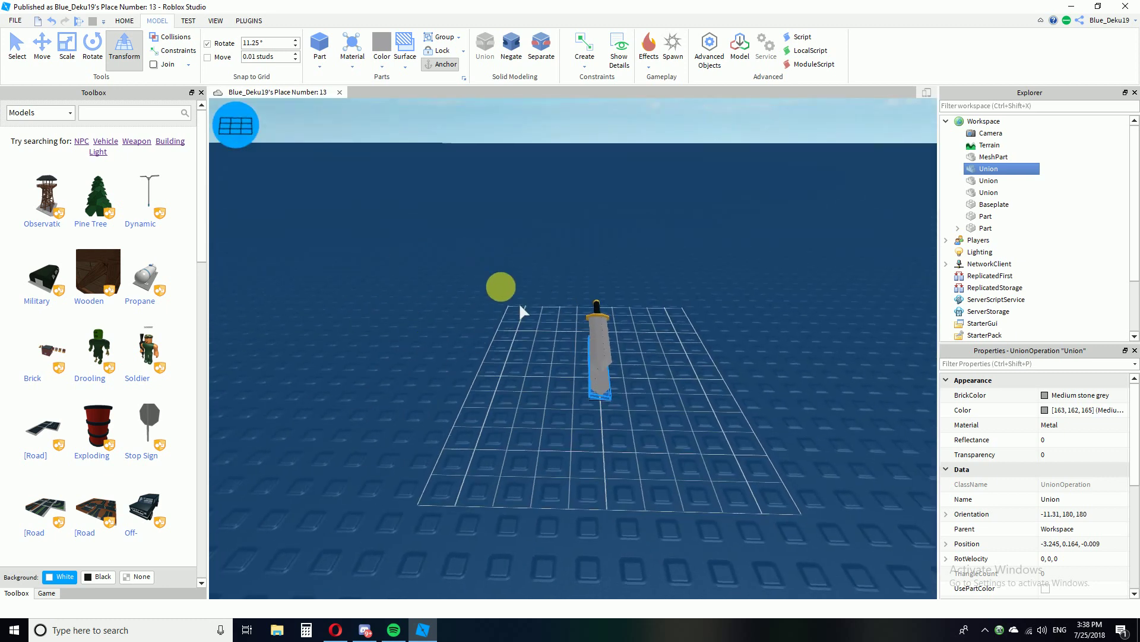
click(497, 283)
scroll(618, 310, up, 4)
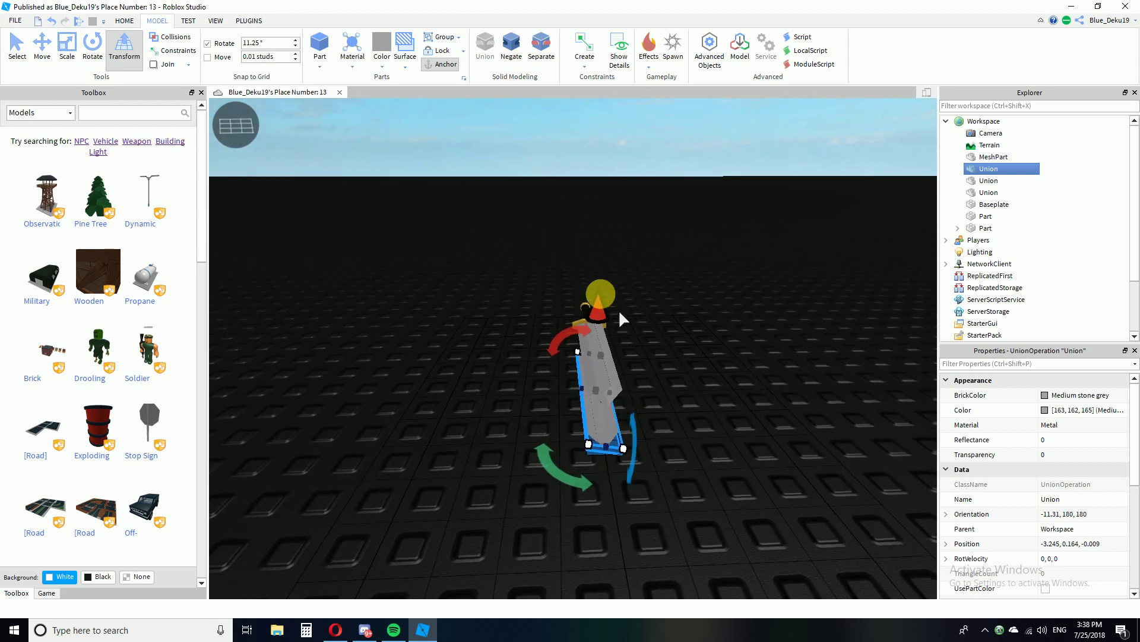
Try to raise the flipped blade copy toward the sword with the Transform tool and undo the move.
drag(629, 312, 591, 252)
scroll(651, 294, up, 2)
right_drag(593, 253, 650, 297)
scroll(649, 298, down, 3)
key(ctrl+z)
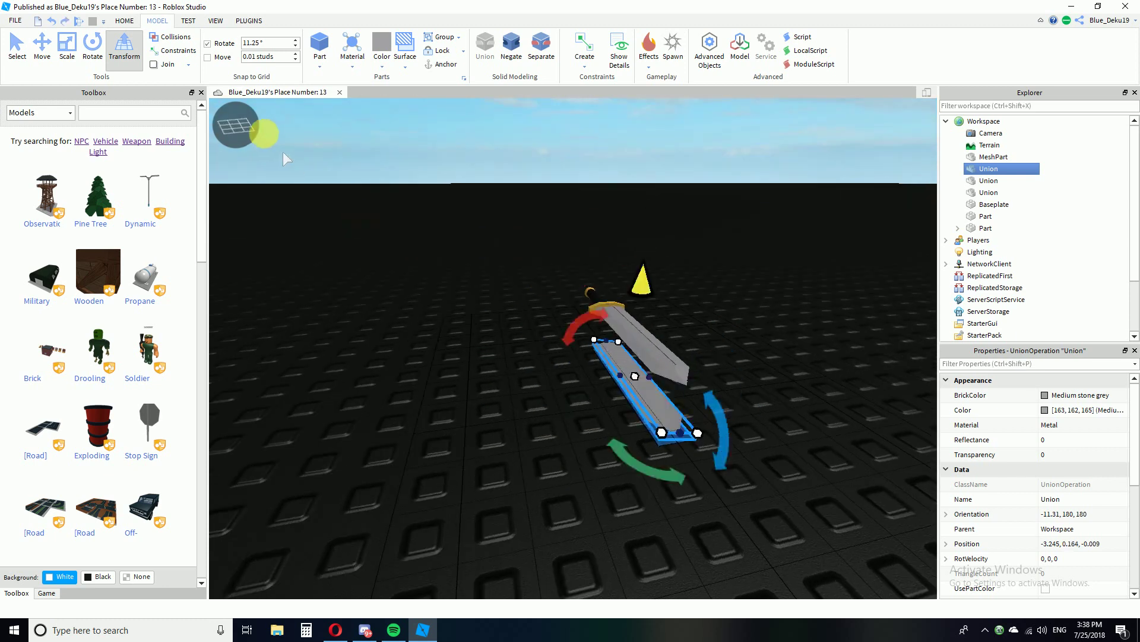
Try to raise the flipped blade copy with the Transform working plane set to the sword blade's face, and undo the move.
click(259, 131)
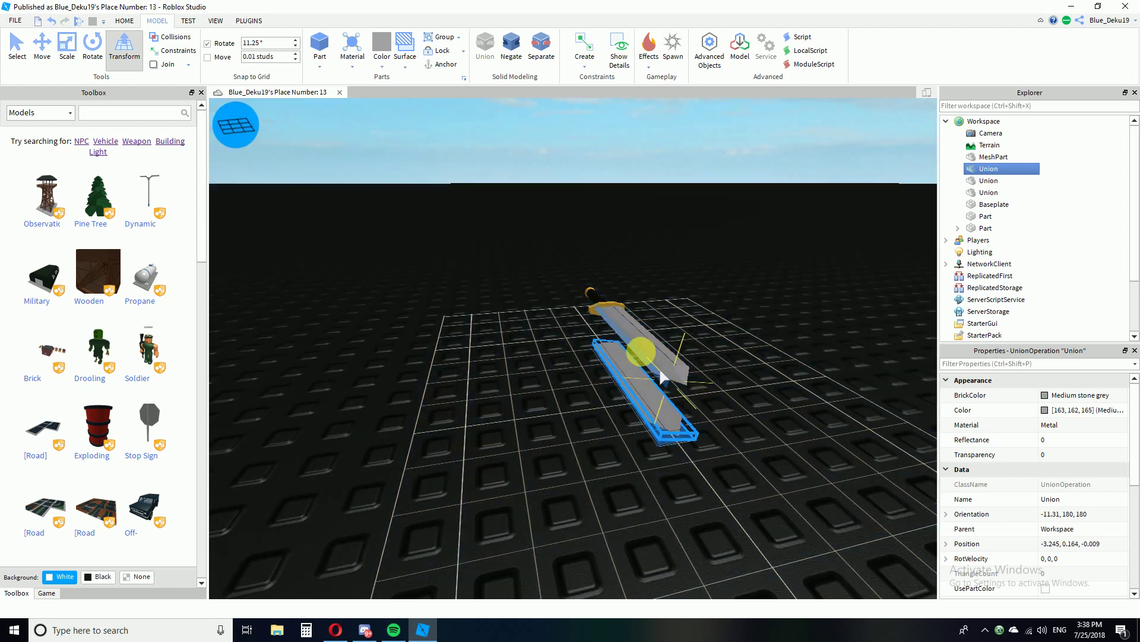
click(669, 377)
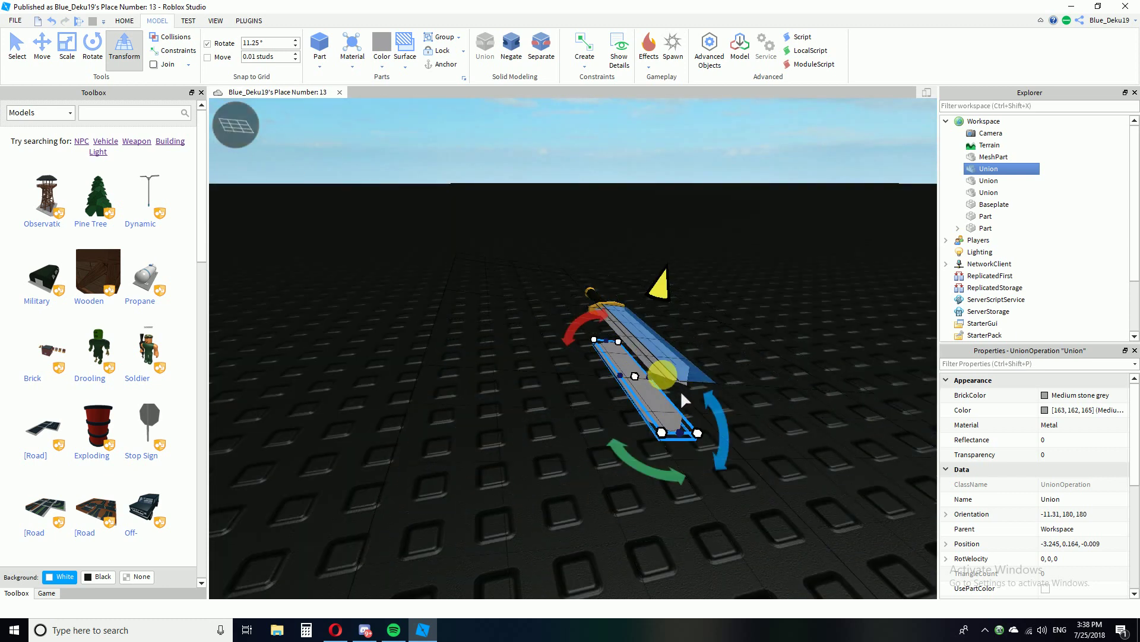
scroll(680, 305, up, 5)
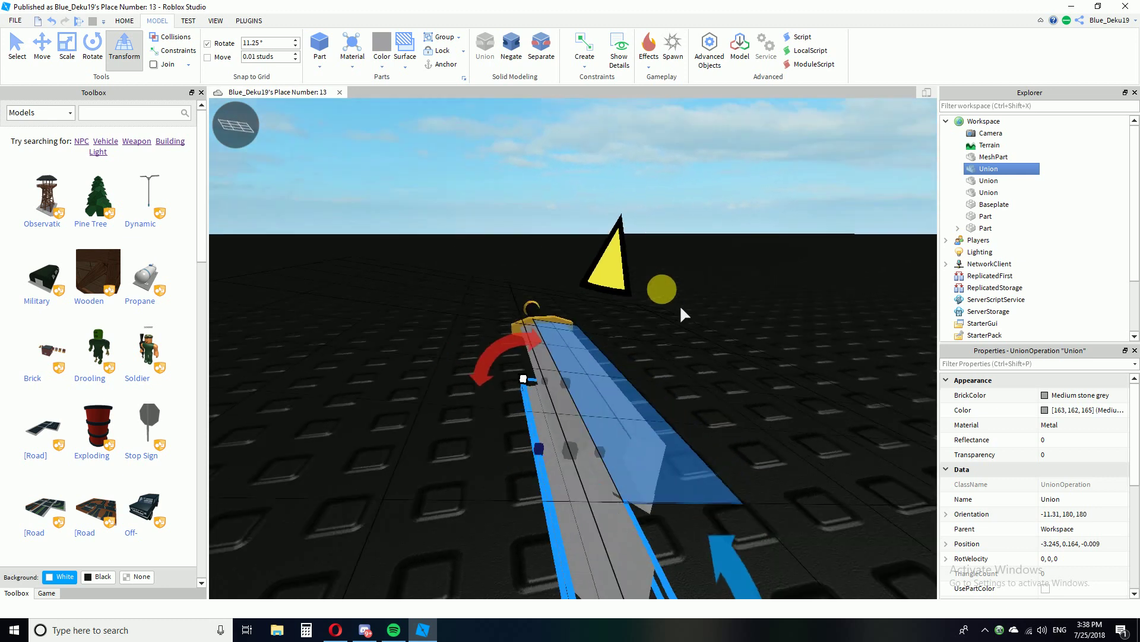
right_drag(680, 306, 679, 344)
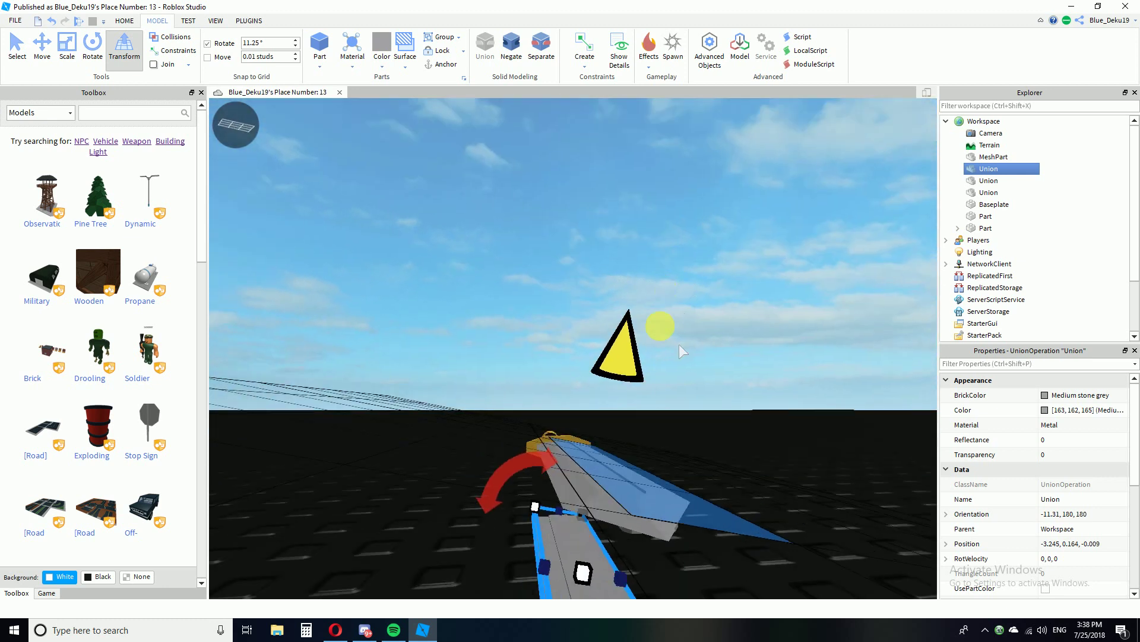
scroll(722, 505, down, 5)
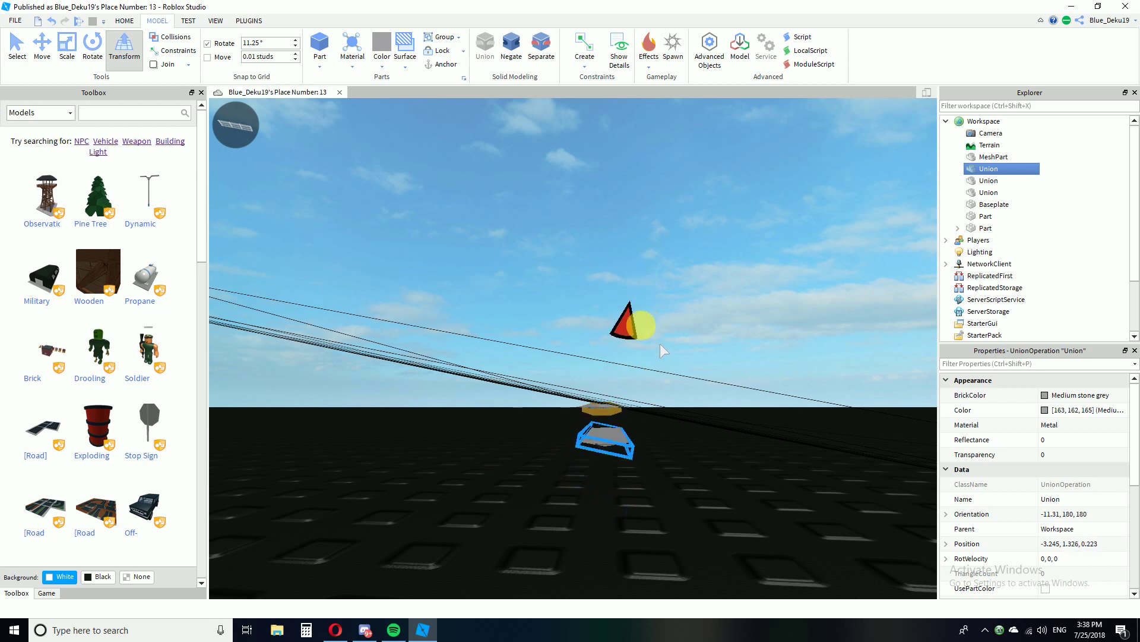
key(ctrl+z)
Raise the flipped blade copy vertically to position -3.245, 1.254, -0.009 using the baseplate as the Transform tool's working plane.
click(236, 125)
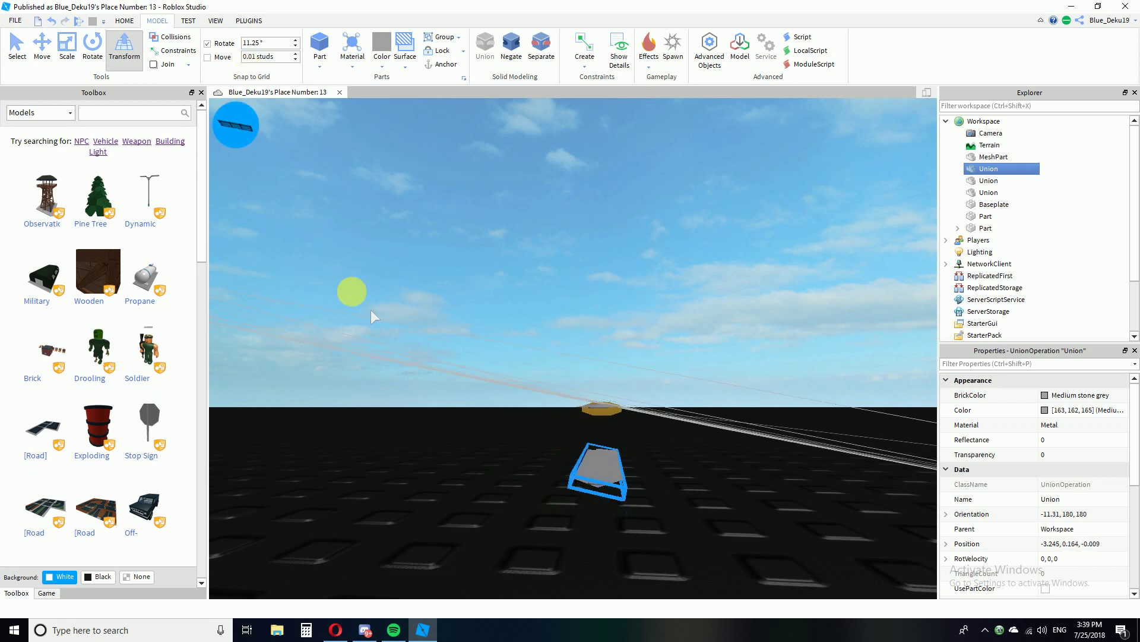
click(396, 449)
drag(598, 342, 597, 333)
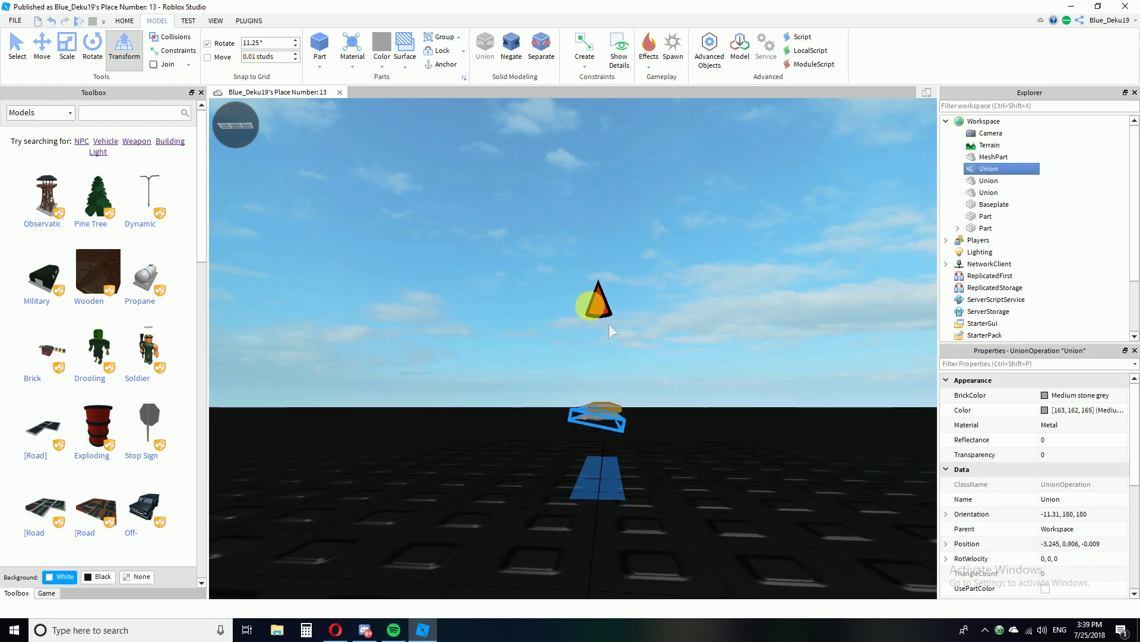
scroll(622, 319, up, 5)
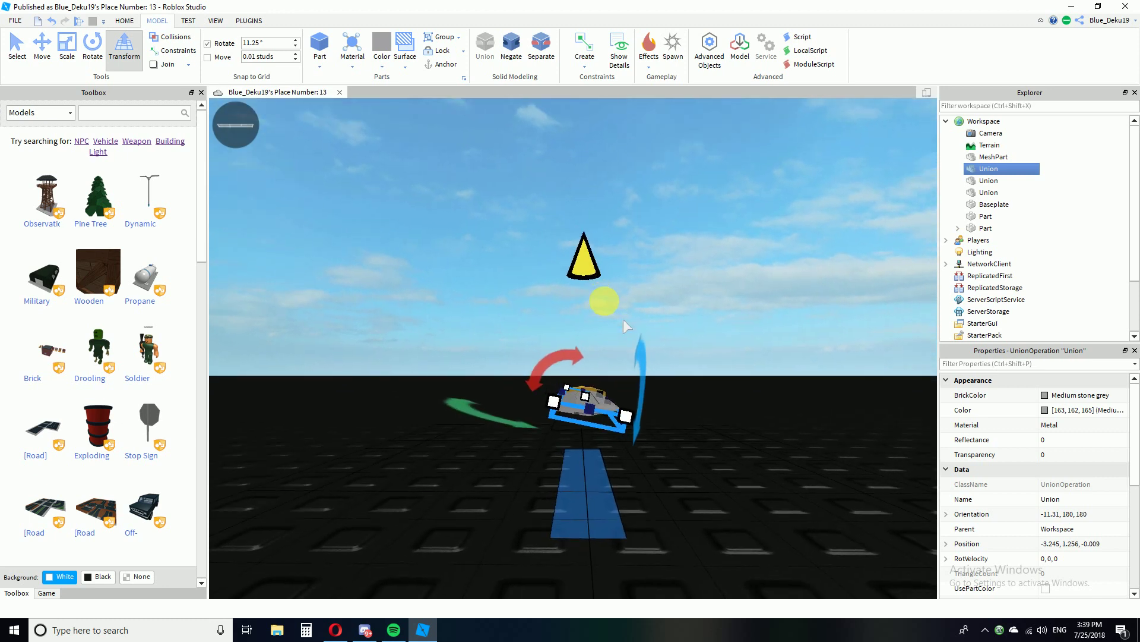
scroll(622, 319, up, 5)
drag(606, 260, 610, 261)
right_drag(609, 261, 619, 261)
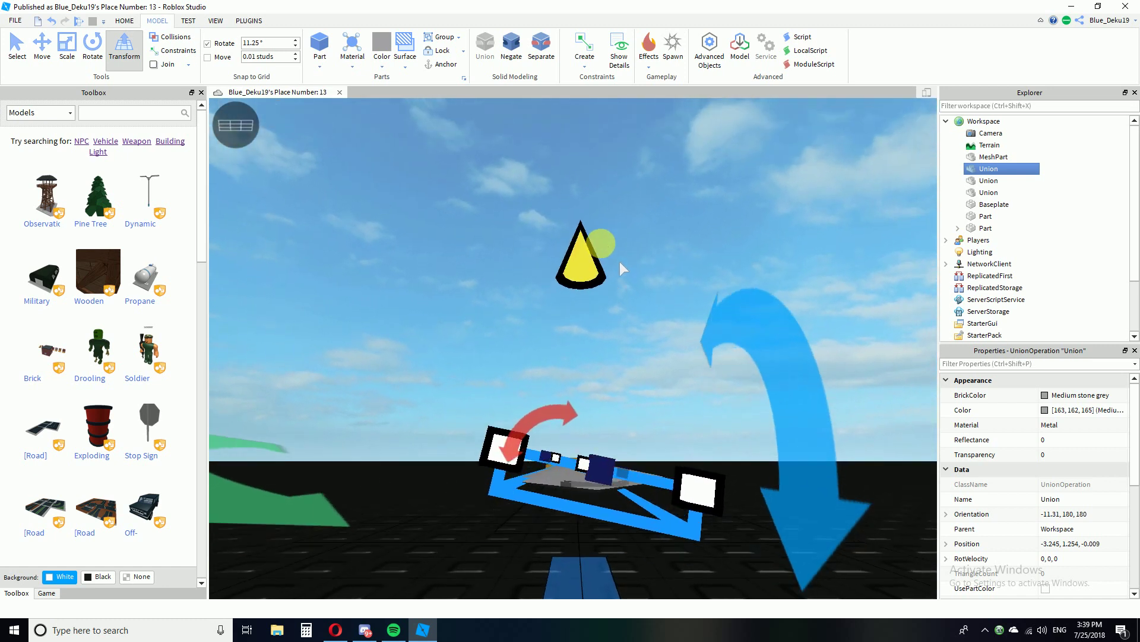
Set a vertical working plane and shift the flipped blade copy sideways to position -3.245, 1.254, 0.012.
click(236, 127)
right_drag(783, 379, 685, 464)
right_drag(658, 419, 659, 419)
right_drag(745, 456, 745, 456)
drag(745, 459, 755, 469)
right_drag(710, 432, 705, 430)
right_drag(385, 359, 380, 360)
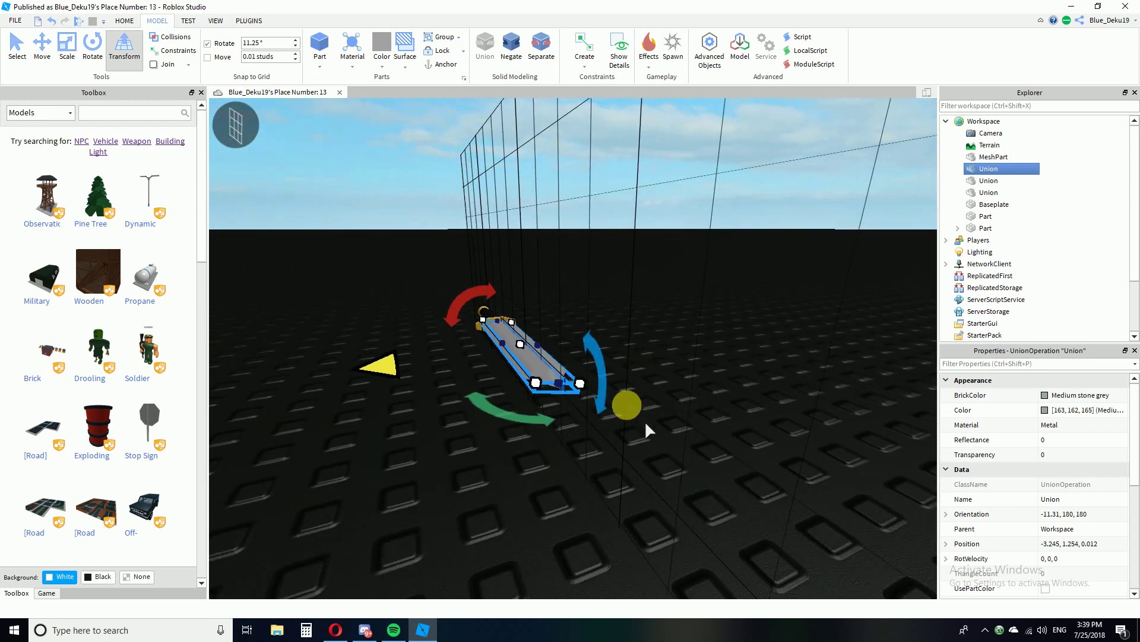
Delete the flipped blade copy and place a new duplicate of the sword's blade below it at -3.235, 0.164, 0.018.
key(Delete)
right_drag(679, 437, 675, 440)
drag(578, 401, 668, 437)
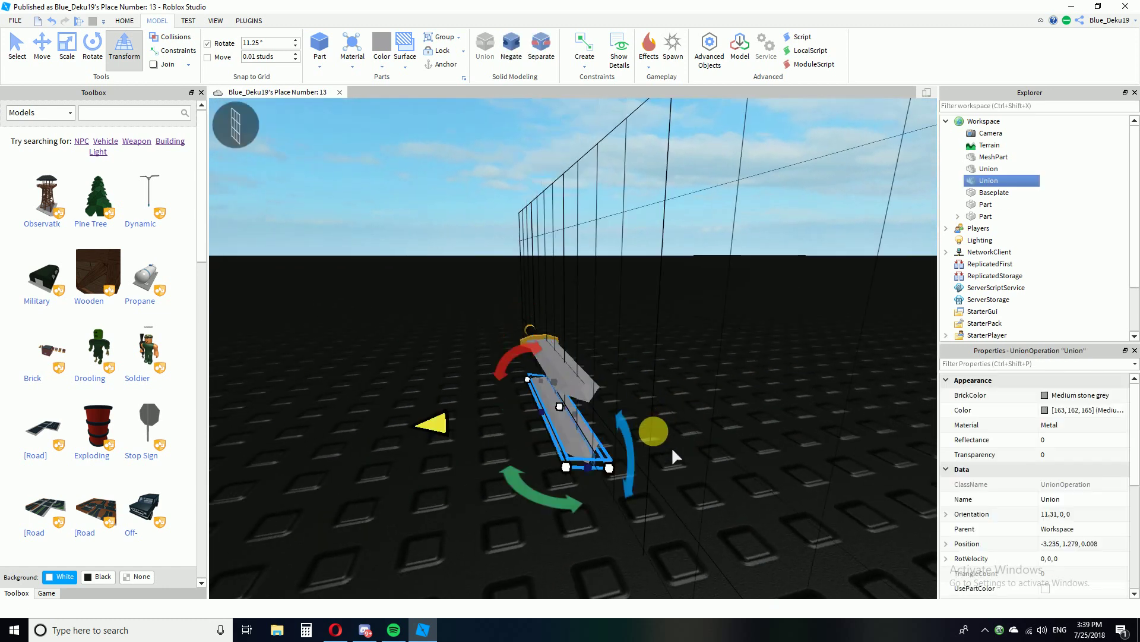
key(ctrl+d)
right_drag(747, 429, 747, 430)
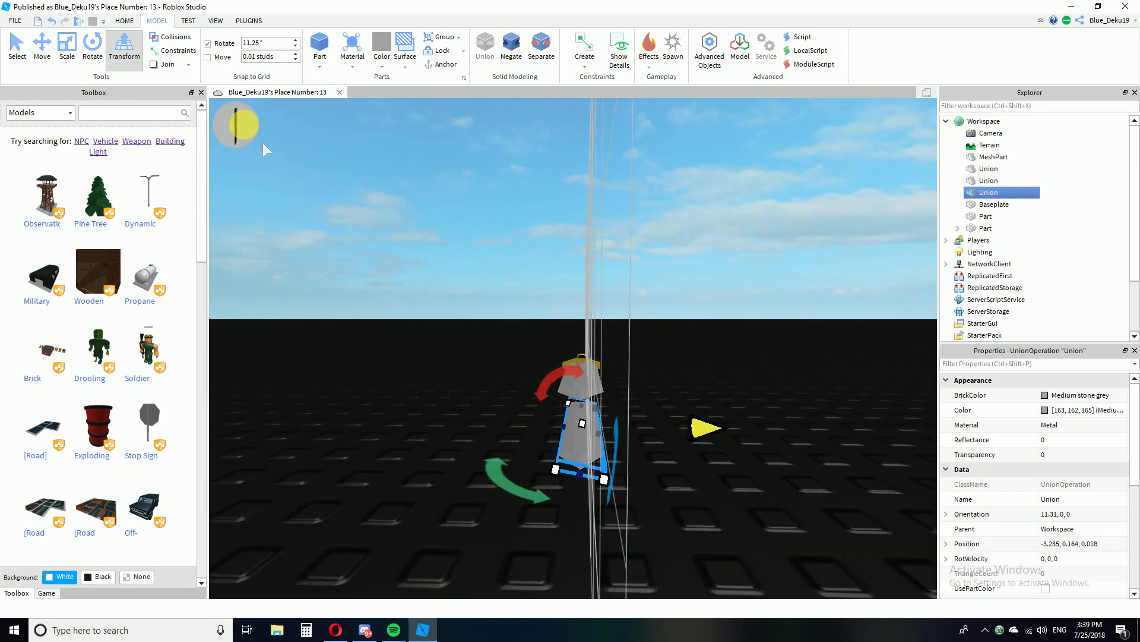
Rotate the new blade duplicate upside down to orientation -11.31, 180, 180.
click(105, 59)
drag(392, 387, 772, 481)
right_drag(711, 510, 710, 509)
scroll(710, 510, up, 3)
scroll(711, 510, down, 4)
scroll(711, 509, up, 2)
drag(797, 438, 785, 376)
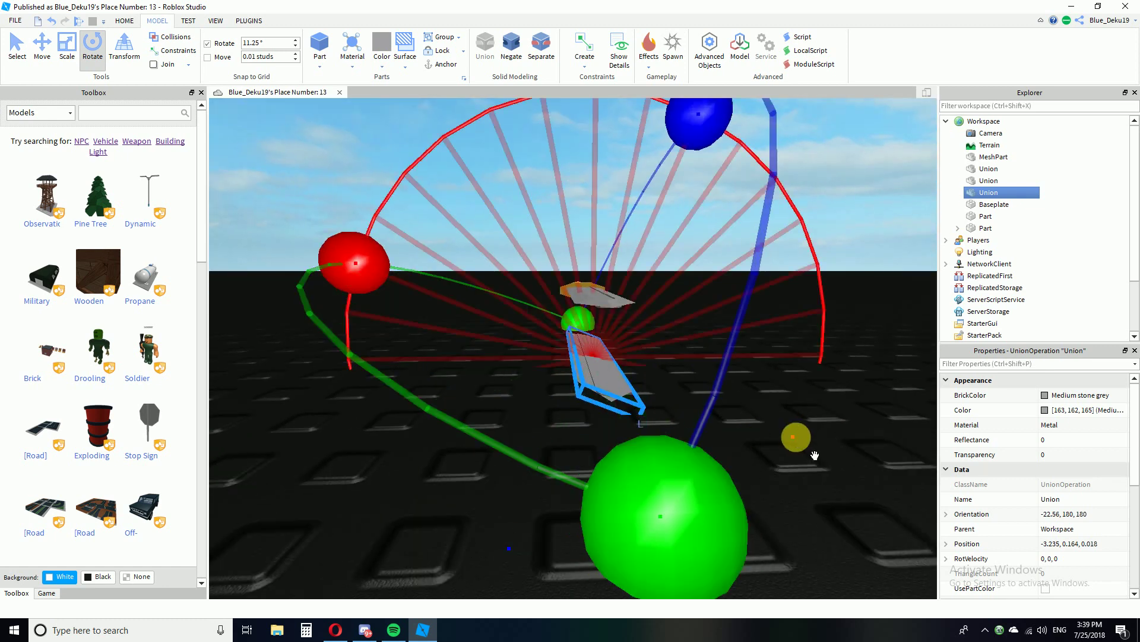
Raise the new flipped duplicate to position -3.235, 1.276, 0.018 with the Transform working plane set to the baseplate.
click(124, 46)
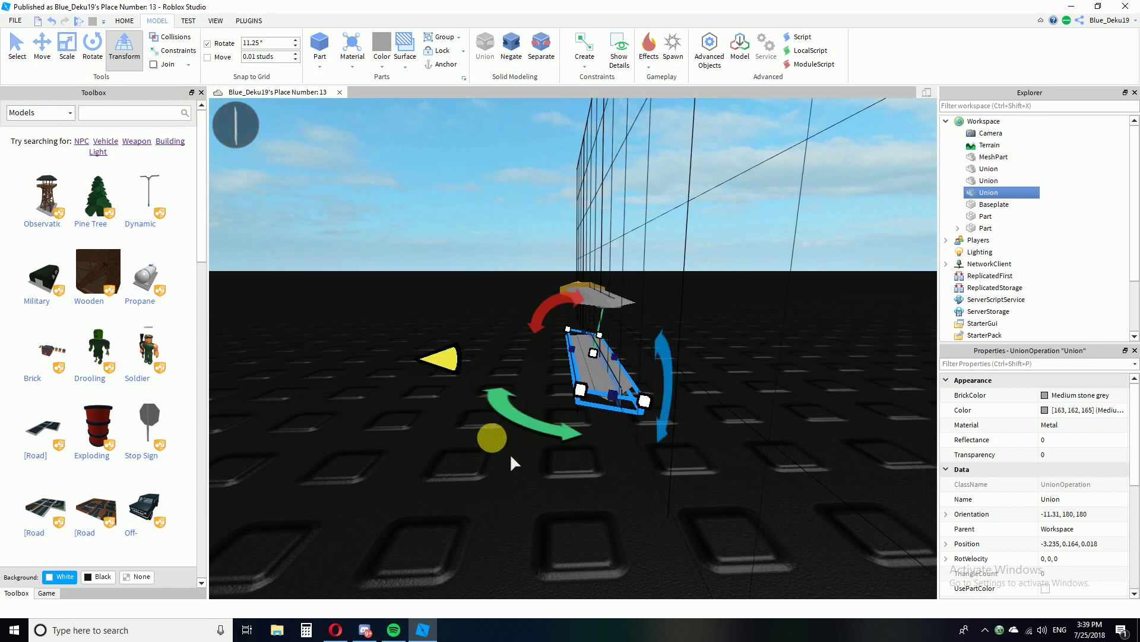
click(247, 138)
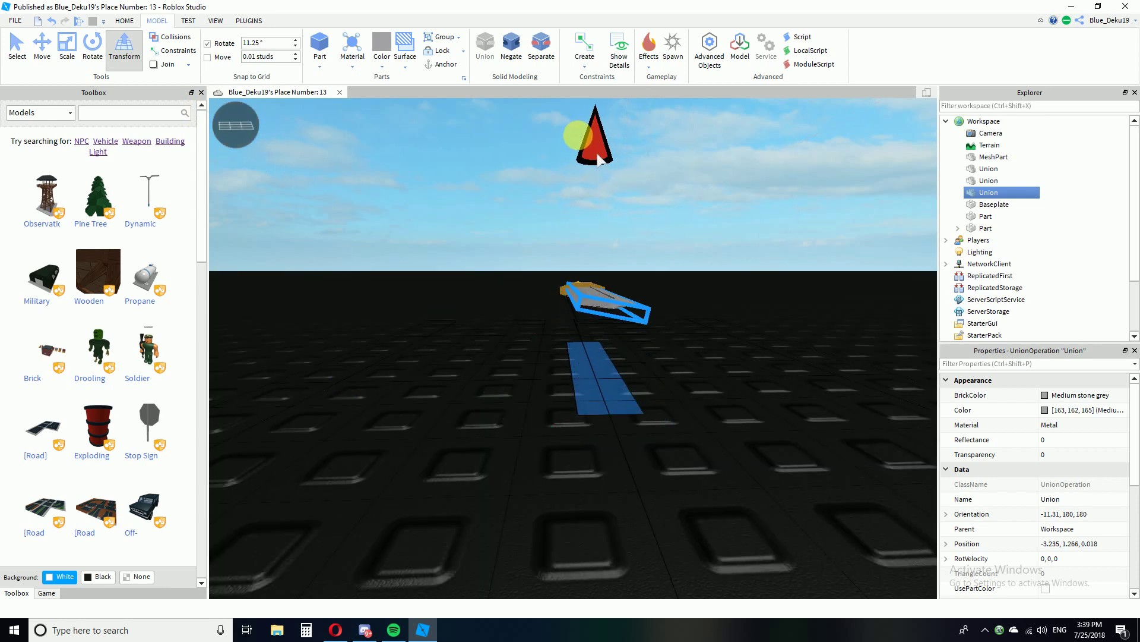
right_drag(626, 183, 625, 183)
key(w)
drag(484, 132, 480, 130)
right_drag(601, 200, 604, 197)
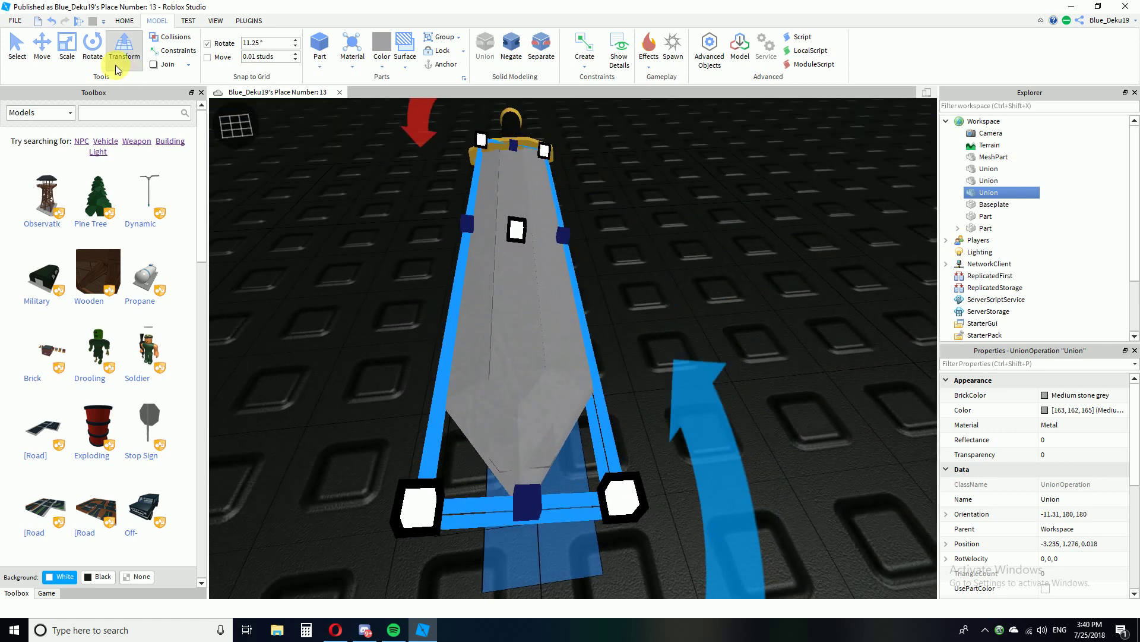
Set the Transform tool's working plane to the blade's face and select the sword's original blade union.
click(236, 125)
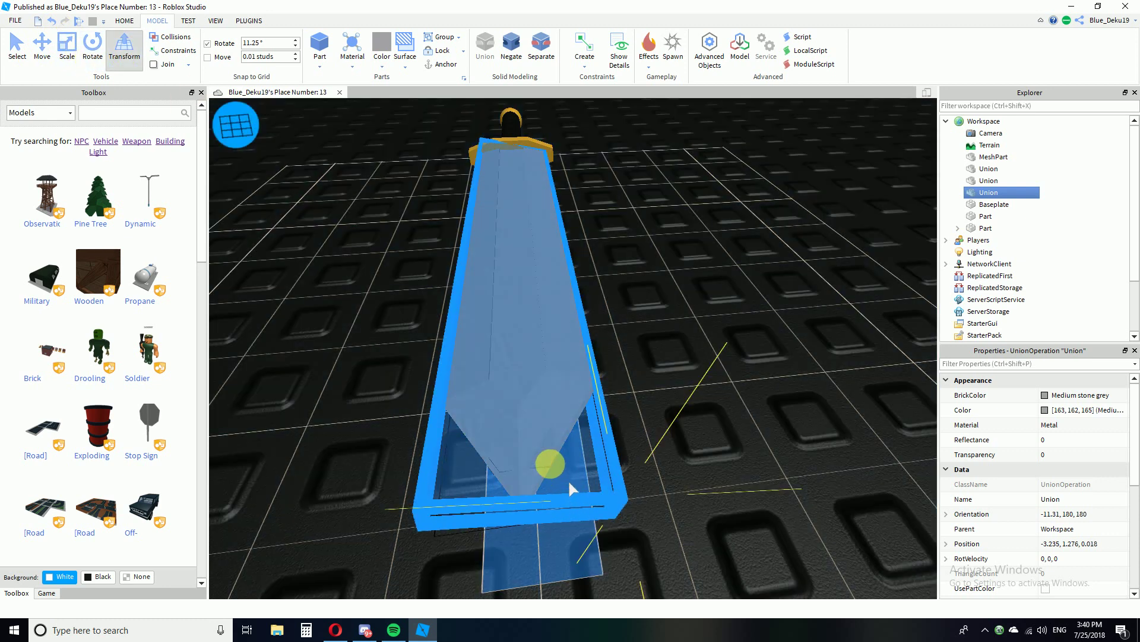
right_drag(568, 479, 526, 429)
click(525, 430)
right_drag(641, 481, 643, 411)
scroll(618, 458, down, 5)
scroll(618, 458, up, 8)
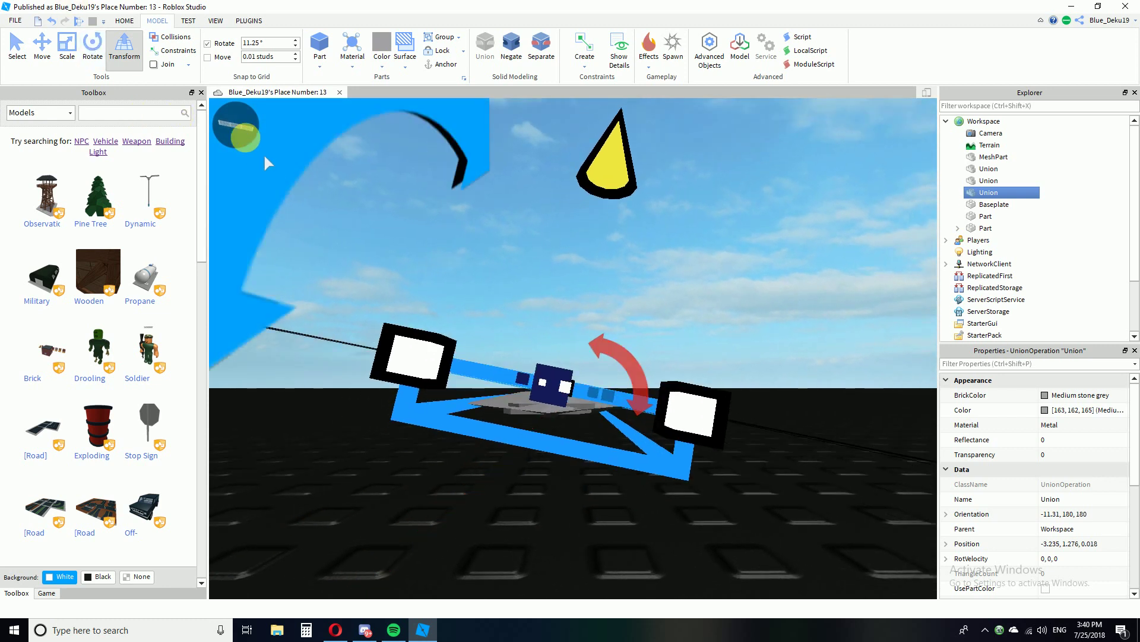
right_drag(735, 330, 735, 330)
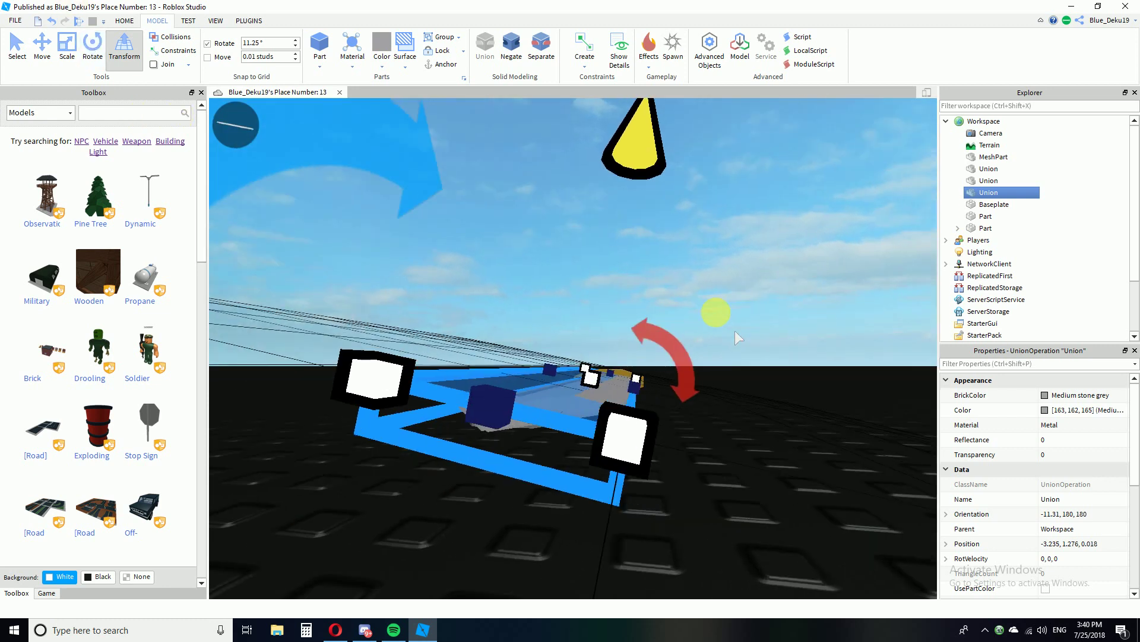
click(789, 404)
right_drag(708, 435, 708, 435)
click(594, 414)
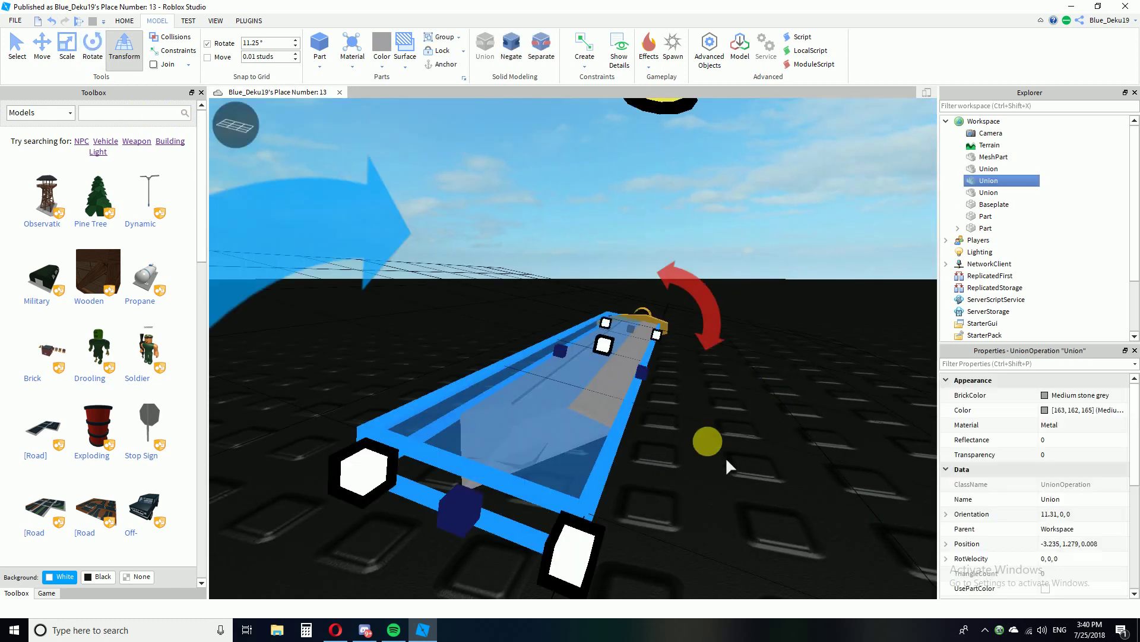
Try to separate the original blade union into its parts and undo the operation.
key(ctrl+shift+u)
click(21, 44)
right_drag(684, 342, 698, 384)
click(673, 327)
key(ctrl+z)
Select the flipped blade copy and move it to position -3.235, 1.269, 0 with the Move tool.
click(644, 452)
right_drag(713, 448, 639, 454)
click(674, 407)
right_drag(701, 496, 790, 458)
click(136, 50)
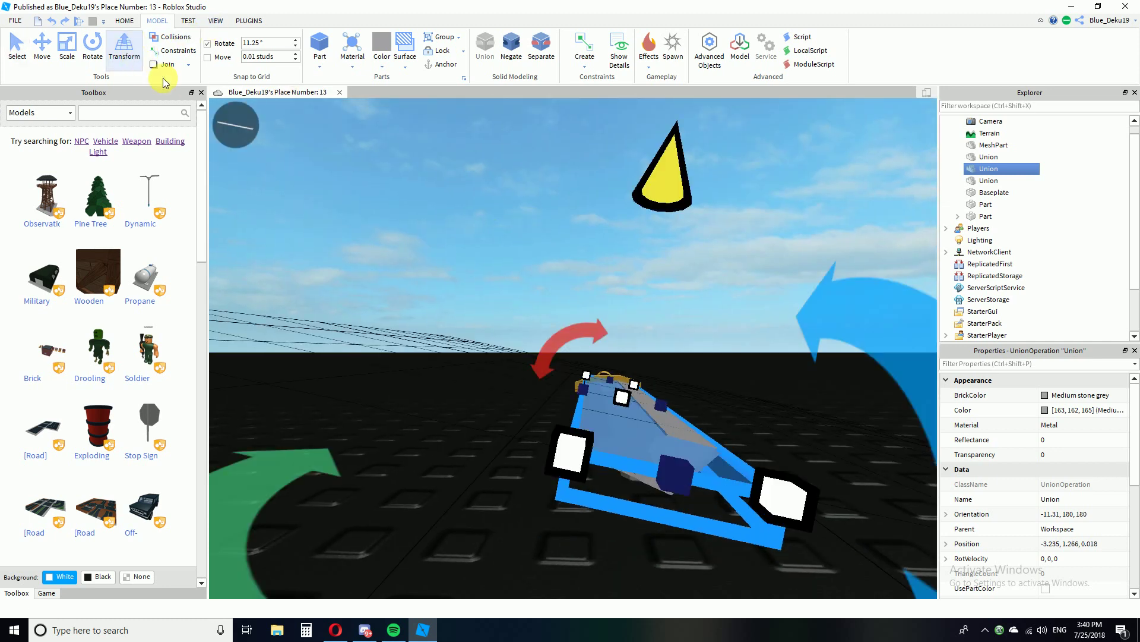
click(43, 47)
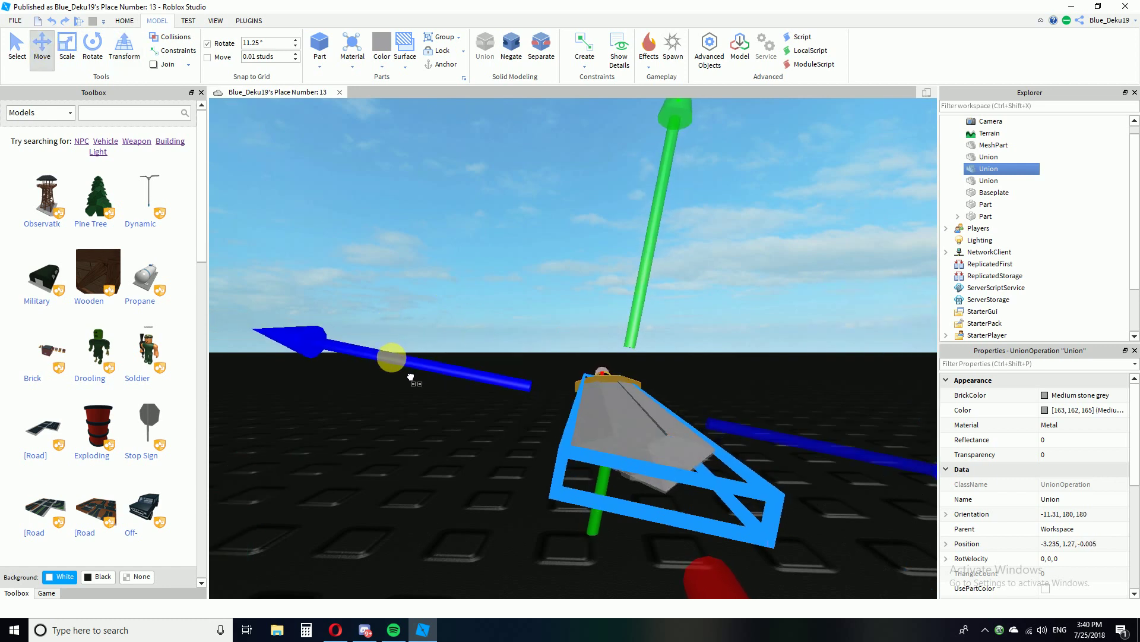
scroll(589, 303, down, 5)
scroll(583, 305, up, 5)
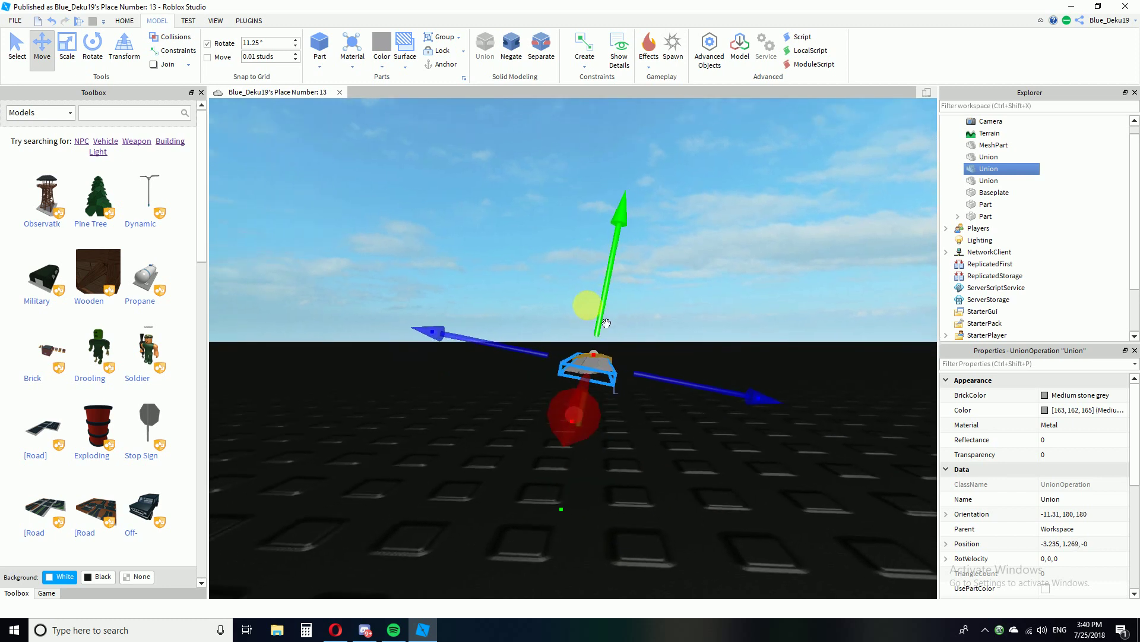
right_drag(589, 302, 589, 304)
Set the Transform tool's working plane back to the baseplate for the flipped blade copy.
click(125, 48)
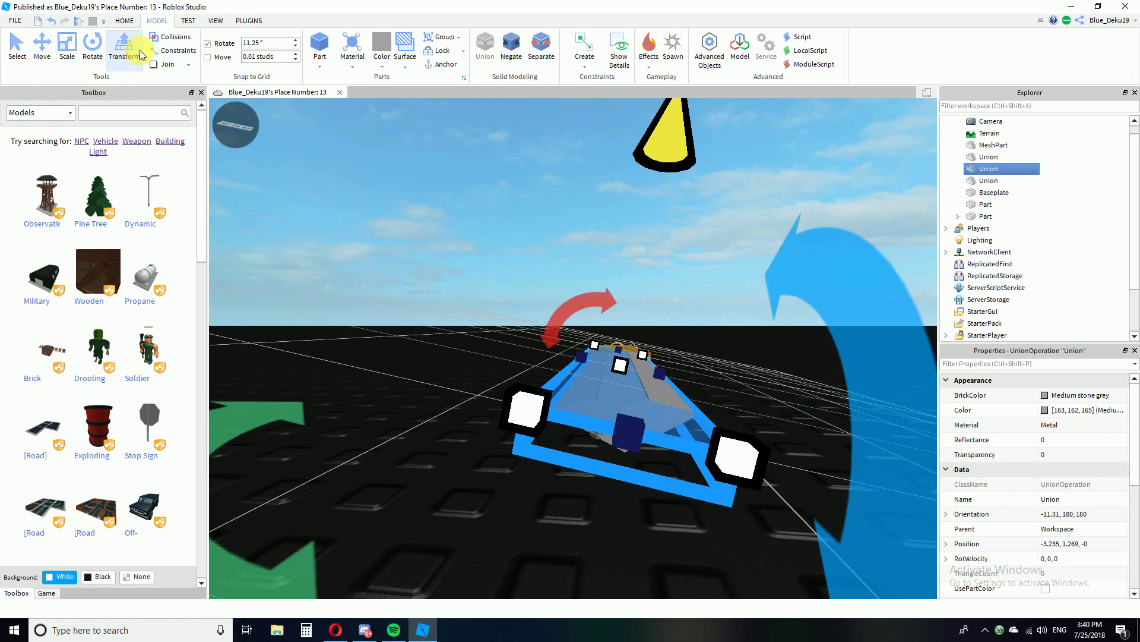
click(236, 125)
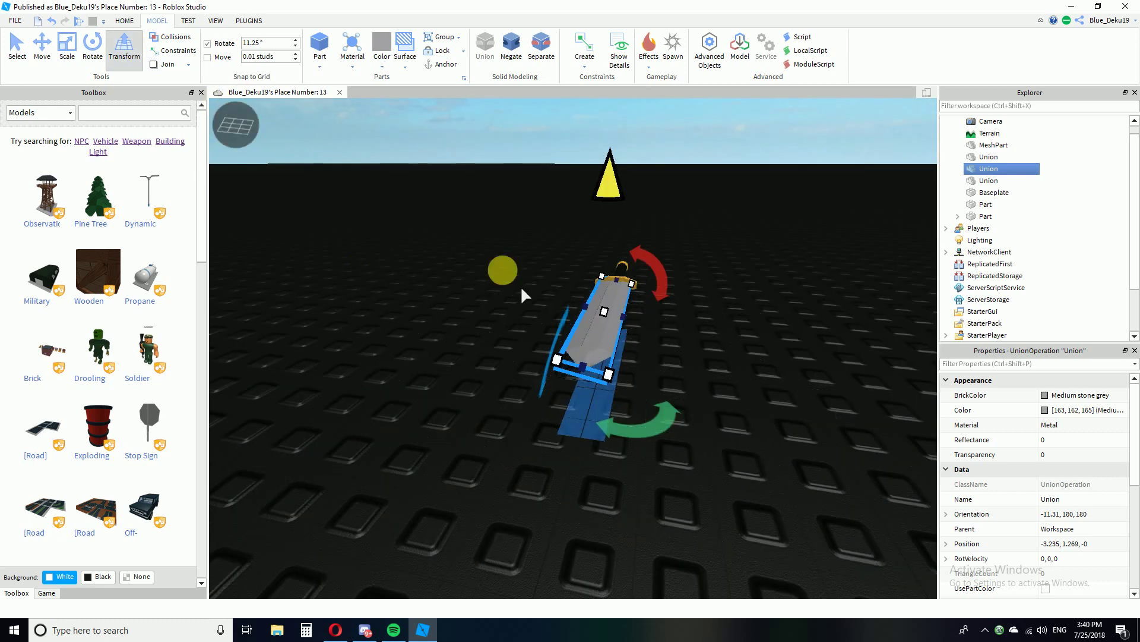
scroll(558, 279, up, 3)
right_drag(558, 279, 565, 281)
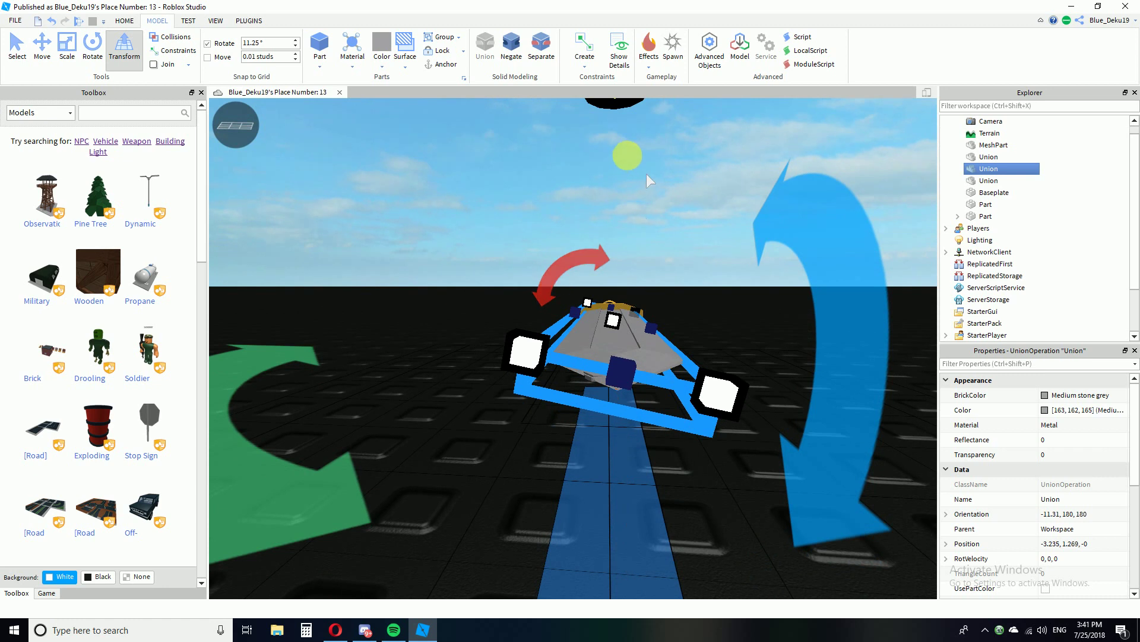
Raise the flipped blade copy toward the sword to position -3.235, 1.274, 0 with the Transform tool.
scroll(627, 156, down, 3)
right_click(628, 156)
click(599, 208)
drag(594, 215, 594, 216)
scroll(599, 213, up, 3)
right_drag(599, 212, 599, 213)
scroll(599, 213, up, 3)
scroll(599, 213, down, 3)
drag(561, 228, 578, 246)
click(689, 243)
key(a)
right_drag(690, 243, 690, 244)
key(w)
click(550, 443)
right_drag(623, 343, 624, 346)
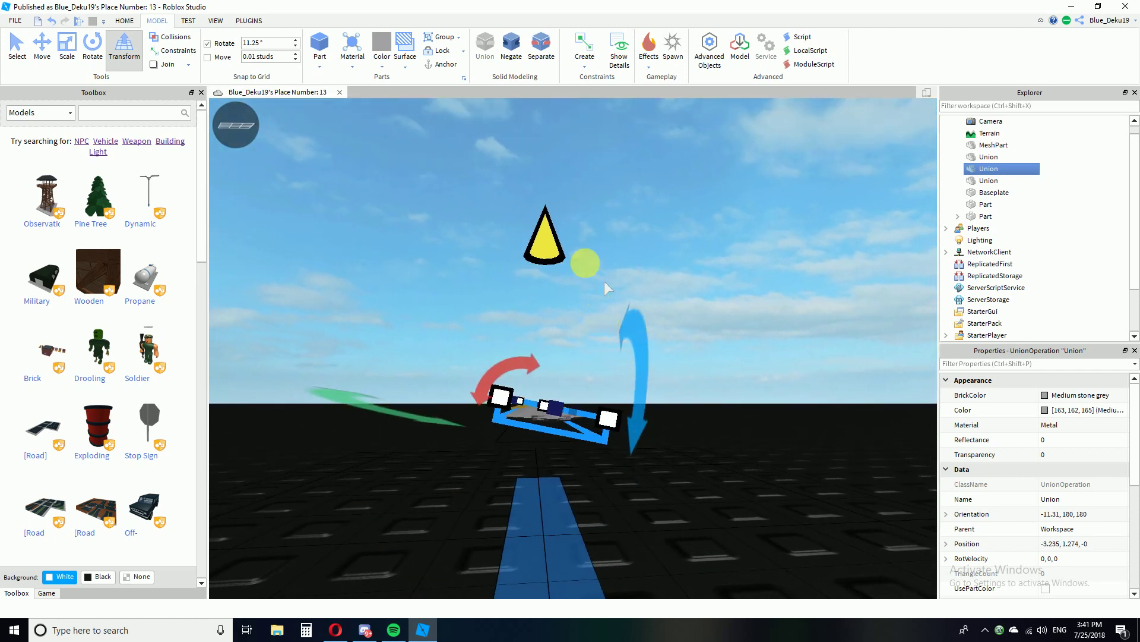
Fine-tune the flipped blade copy's height against the sword's underside, raising it to about 1.284.
scroll(582, 258, up, 3)
scroll(581, 257, down, 3)
right_drag(582, 258, 582, 259)
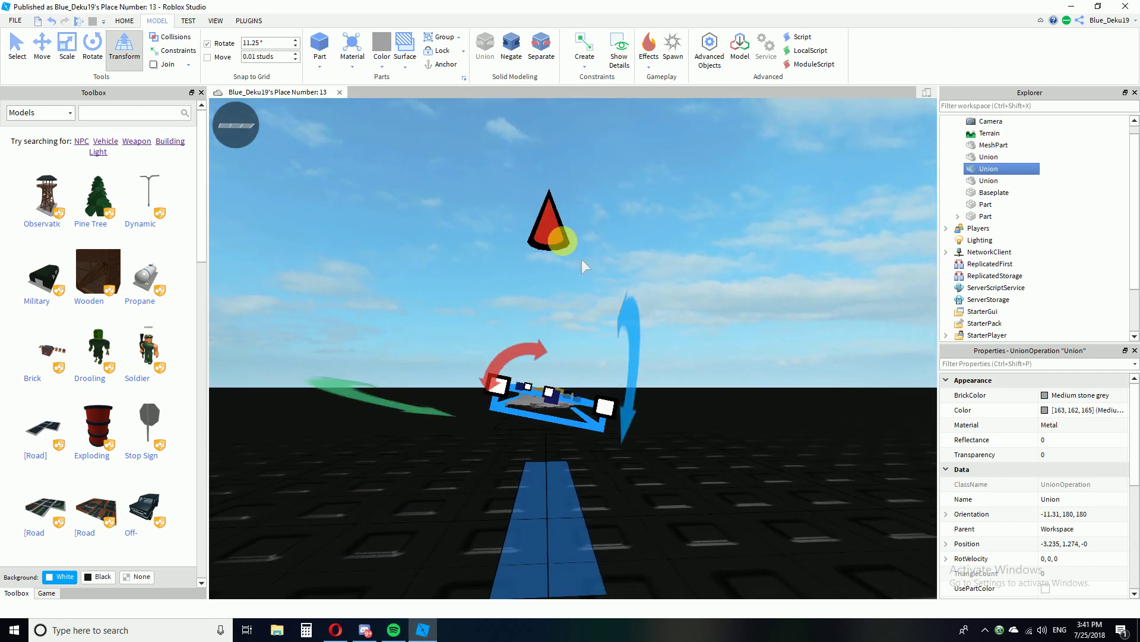
scroll(582, 258, up, 3)
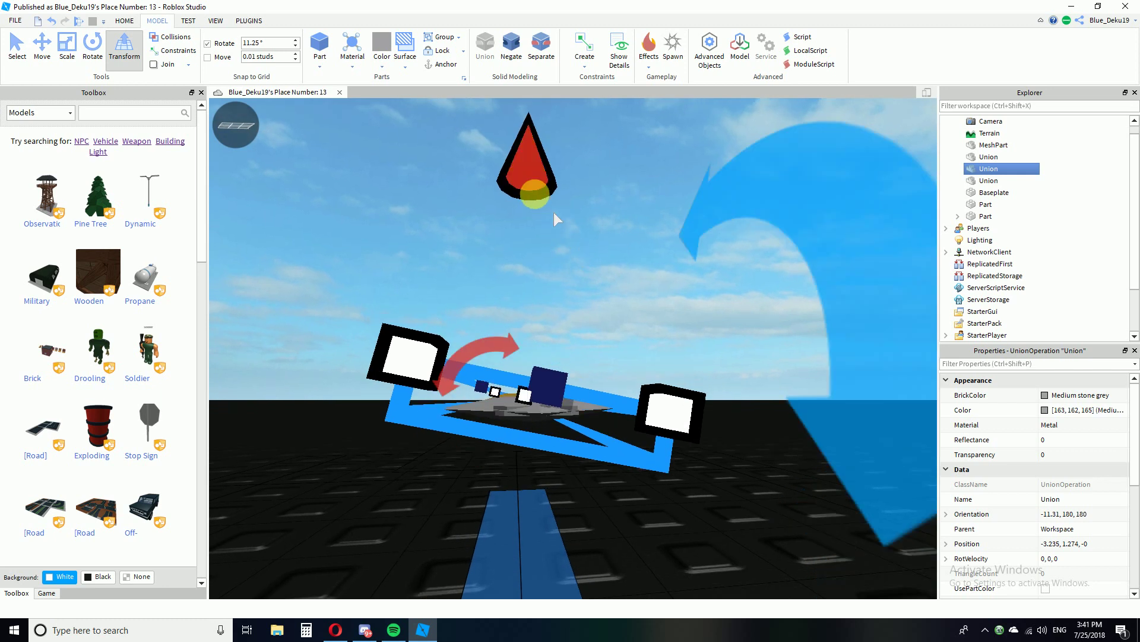
drag(547, 192, 548, 190)
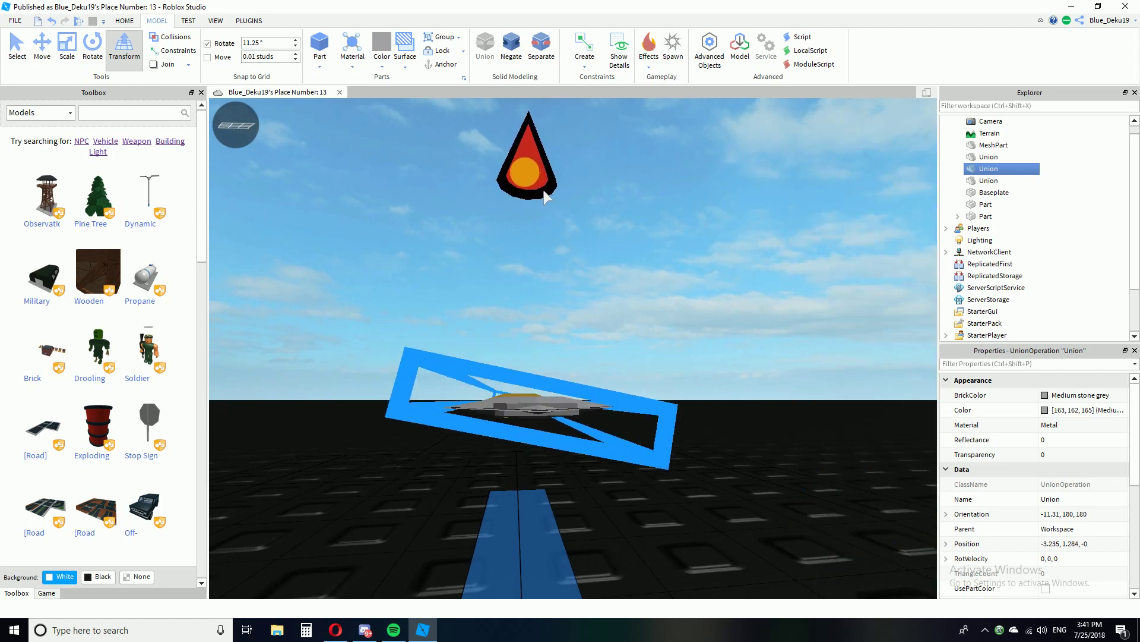
drag(544, 199, 543, 192)
right_drag(610, 210, 611, 211)
click(739, 198)
right_drag(740, 199, 653, 311)
scroll(653, 311, up, 3)
right_drag(547, 526, 484, 444)
click(447, 385)
drag(484, 449, 501, 453)
Select the sword's original blade union and separate it into its parts, wedges and negative parts.
click(633, 440)
right_drag(633, 441, 633, 440)
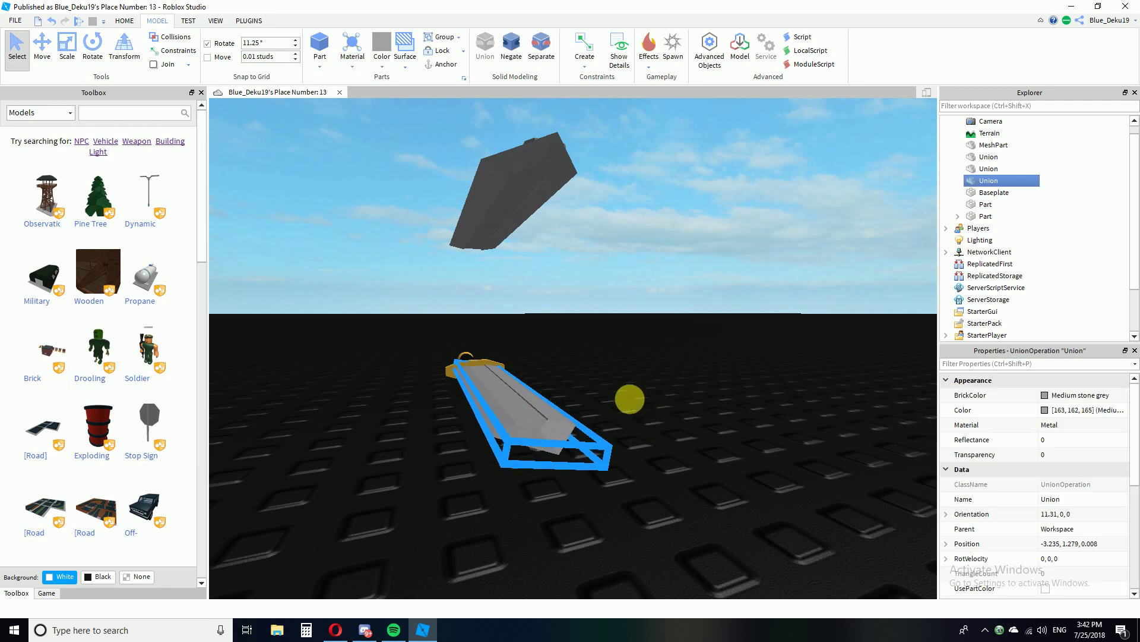
key(ctrl+shift+u)
click(678, 344)
mouse_move(678, 343)
right_down()
mouse_move(683, 318)
mouse_move(679, 343)
right_up()
key(w)
right_drag(592, 402, 554, 423)
key(s)
key(w)
key(s)
key(s)
key(ctrl+v)
key(ctrl+z)
key(w)
key(s)
key(w)
right_drag(563, 351, 563, 356)
key(s)
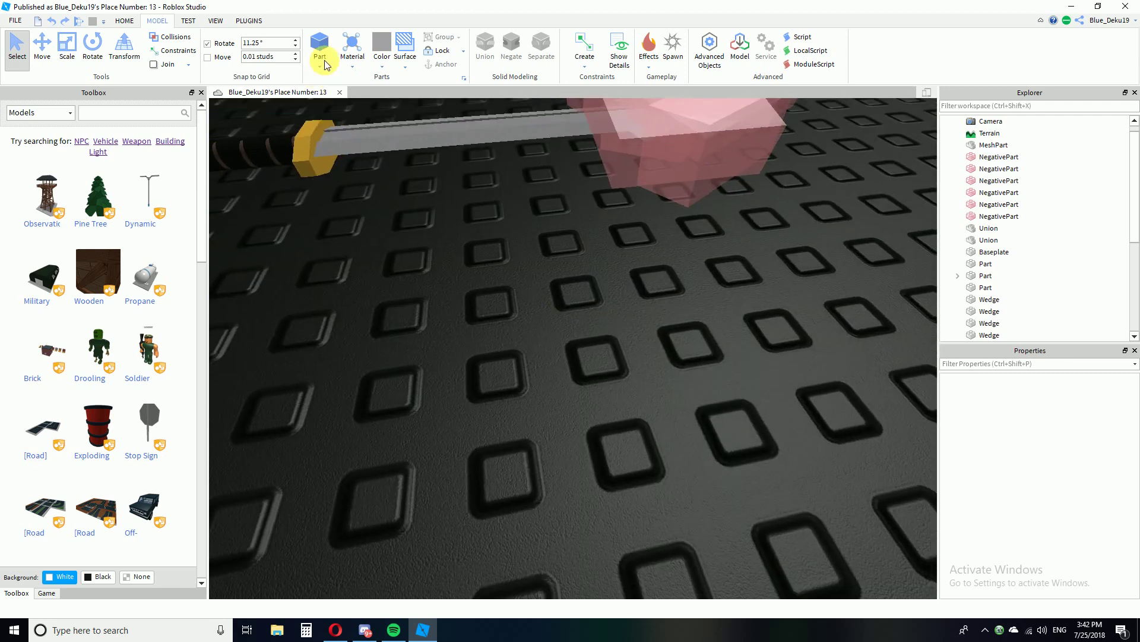
Insert a block part and scale it down to a small cube using 0.05-stud move snapping.
click(320, 51)
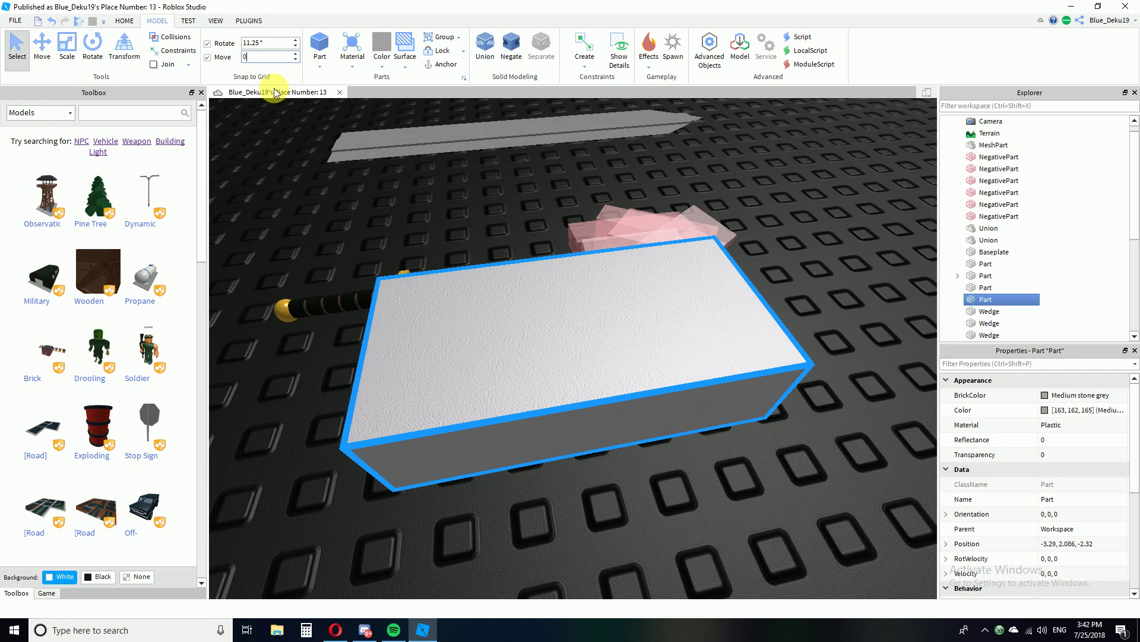
click(69, 43)
drag(576, 153, 571, 309)
drag(244, 428, 695, 504)
drag(692, 274, 593, 392)
right_drag(543, 336, 543, 337)
key(w)
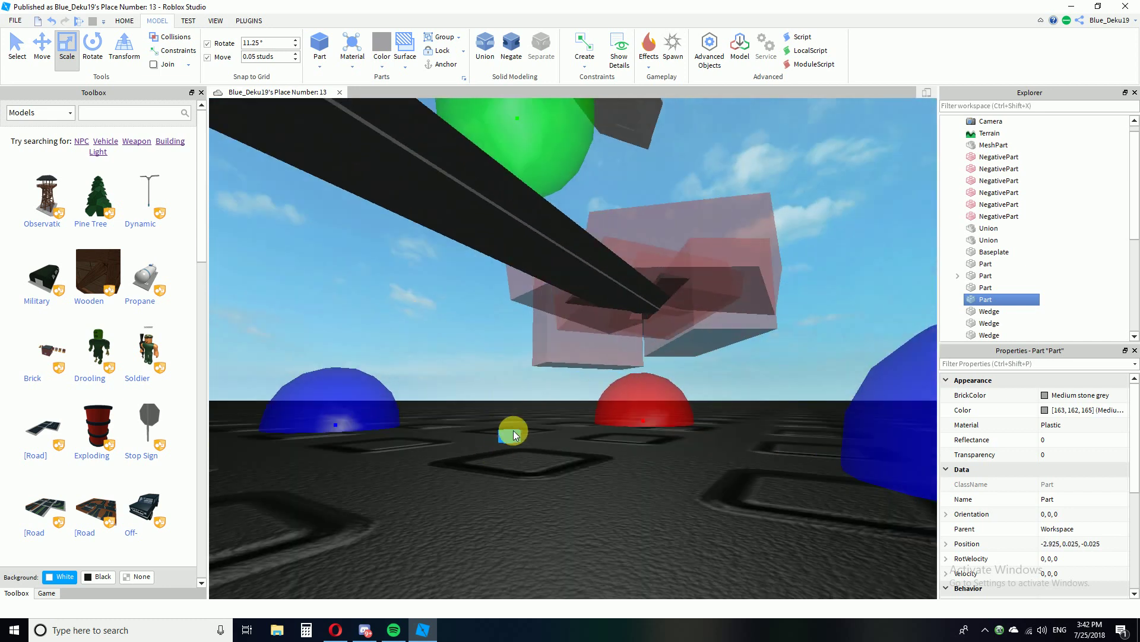
Place the small cube against the blade's underside and stretch it across the blade's width.
drag(532, 455, 528, 243)
drag(510, 197, 507, 199)
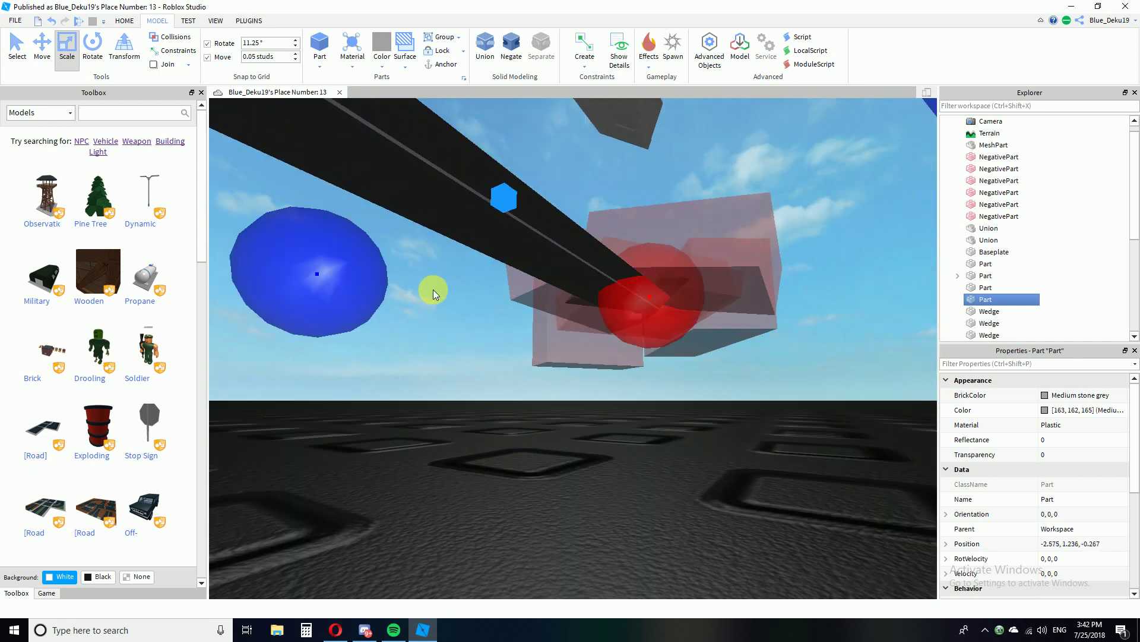
drag(365, 265, 358, 325)
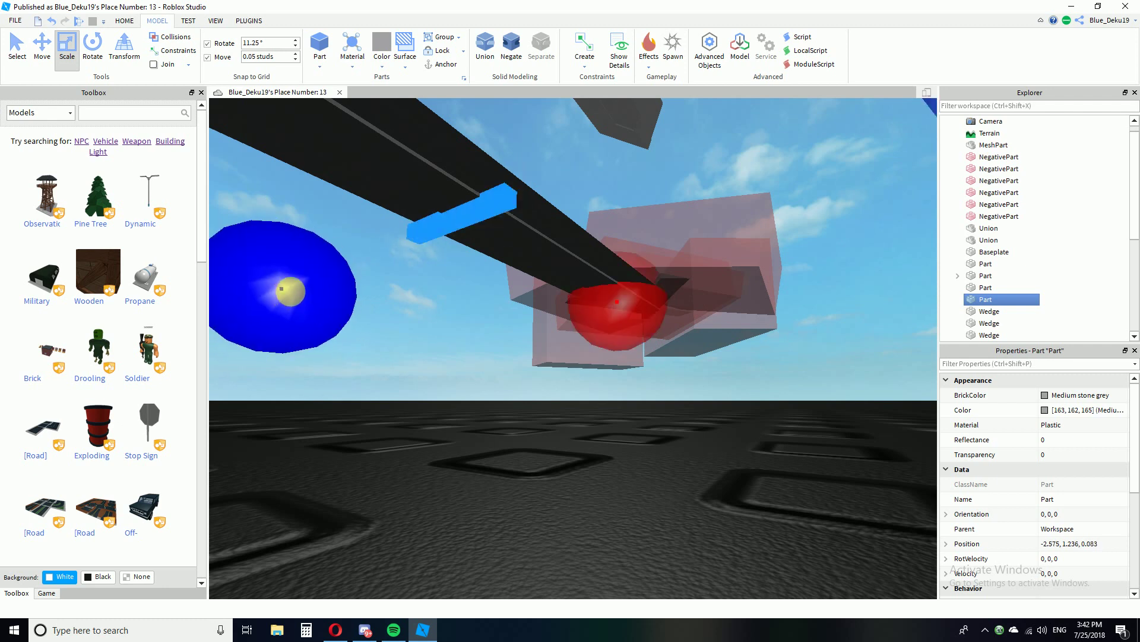
Stretch the part along the blade's length and thicken it downward, bringing it to position -3.35, 1.111, 0.083.
right_drag(291, 292, 361, 285)
scroll(361, 285, down, 4)
drag(358, 275, 361, 275)
scroll(657, 277, down, 4)
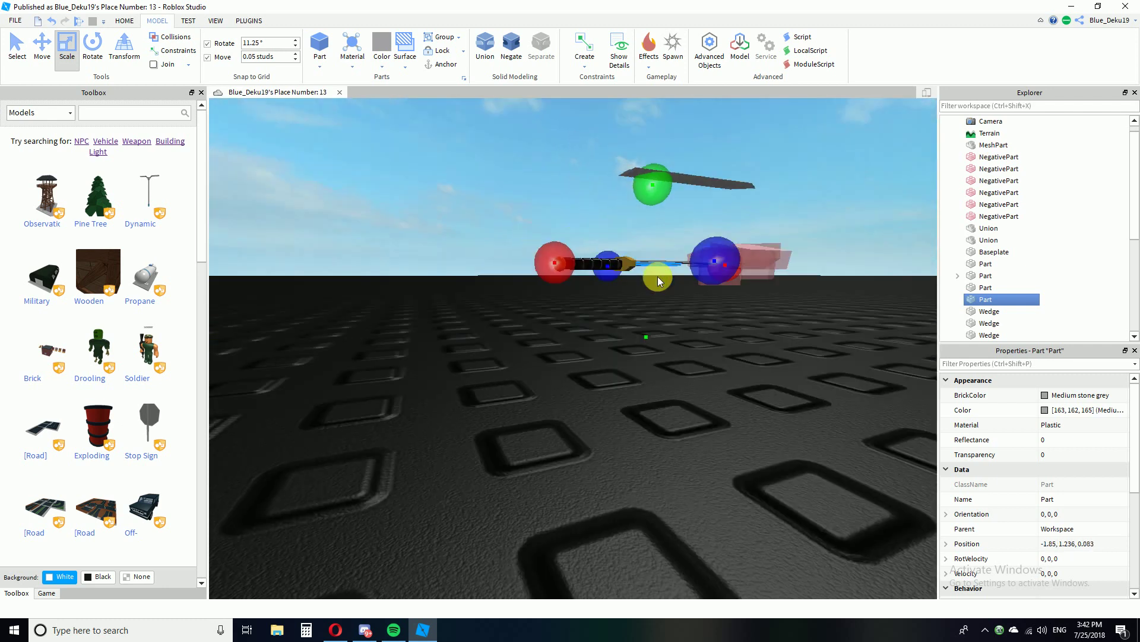
right_drag(657, 277, 660, 274)
click(678, 239)
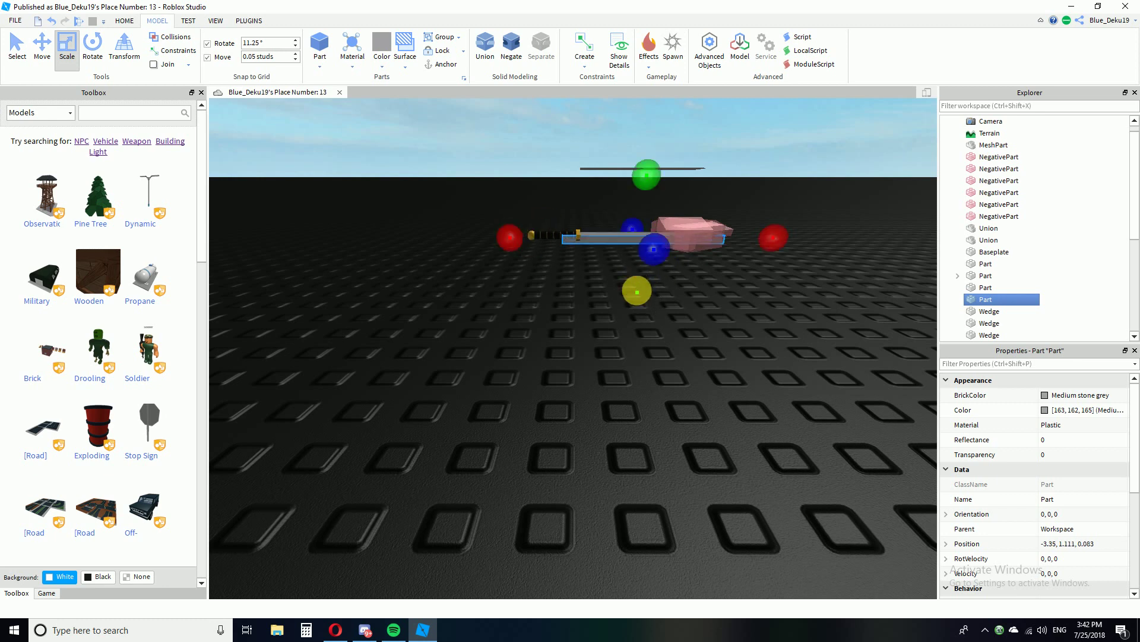
Negate the stretched part and unite it with all the separated blade pieces.
click(513, 56)
right_drag(690, 368, 712, 367)
click(689, 369)
scroll(689, 367, down, 5)
scroll(711, 365, up, 4)
click(737, 356)
drag(782, 257, 454, 490)
key(ctrl+shift+g)
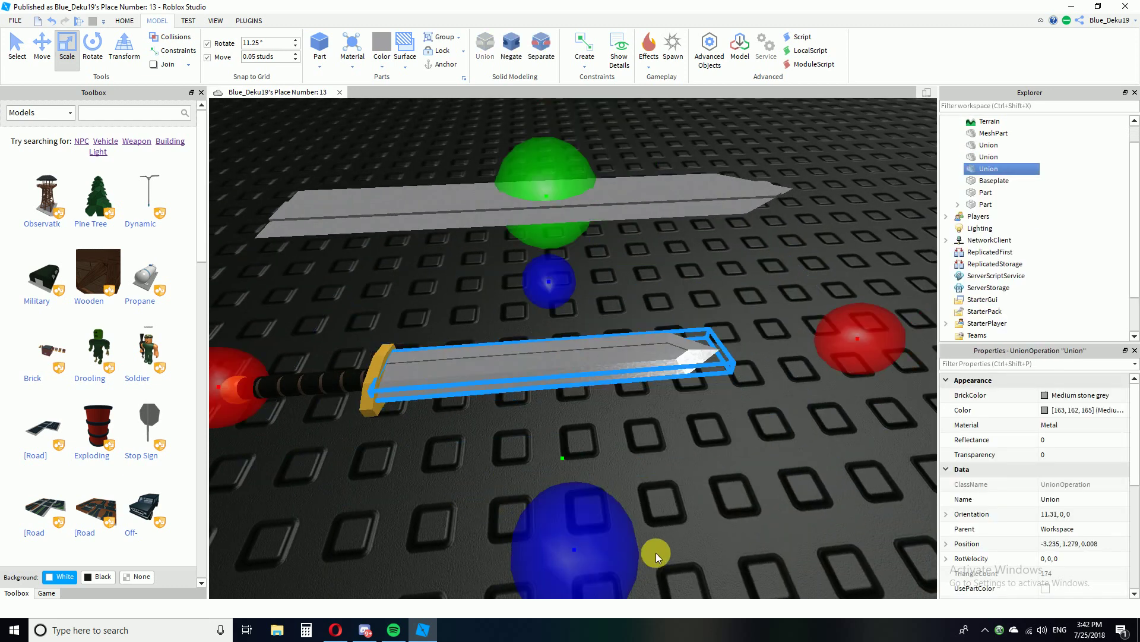
Undo the last union, reselect the blade pieces and unite them again.
click(729, 523)
right_drag(729, 523, 835, 557)
key(ctrl+z)
click(729, 523)
scroll(835, 557, down, 5)
drag(792, 425, 565, 337)
key(ctrl+shift+g)
scroll(747, 458, up, 5)
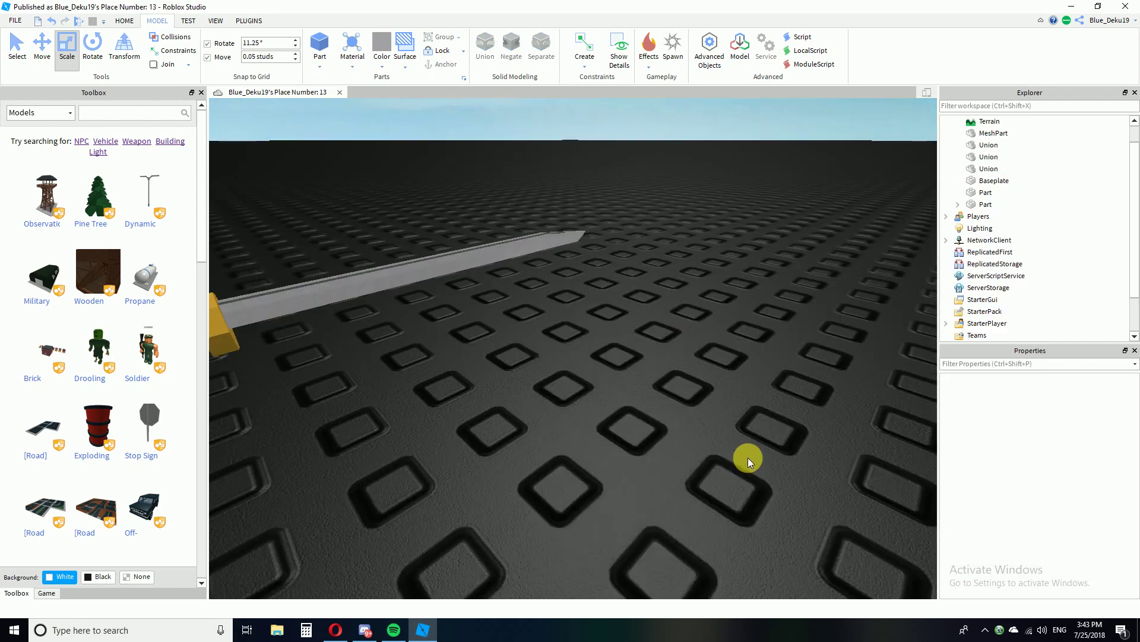
Separate the blade union into its pieces and delete the negative part lying along the blade's underside.
right_drag(747, 457, 747, 459)
right_drag(748, 458, 747, 458)
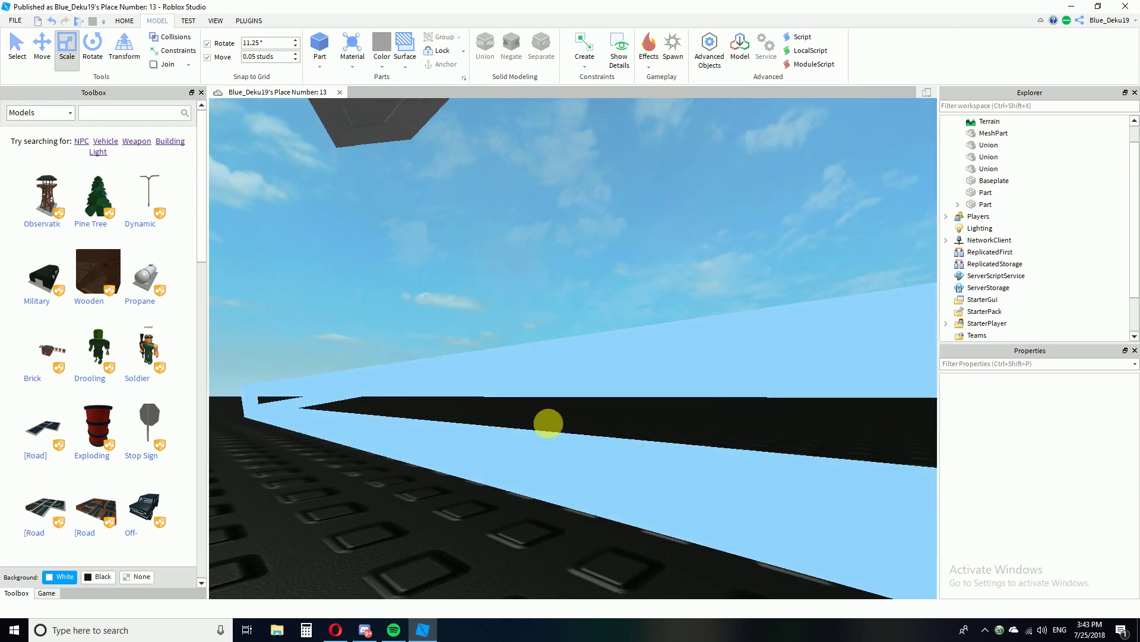
click(547, 425)
key(ctrl+shift+u)
click(335, 540)
click(527, 454)
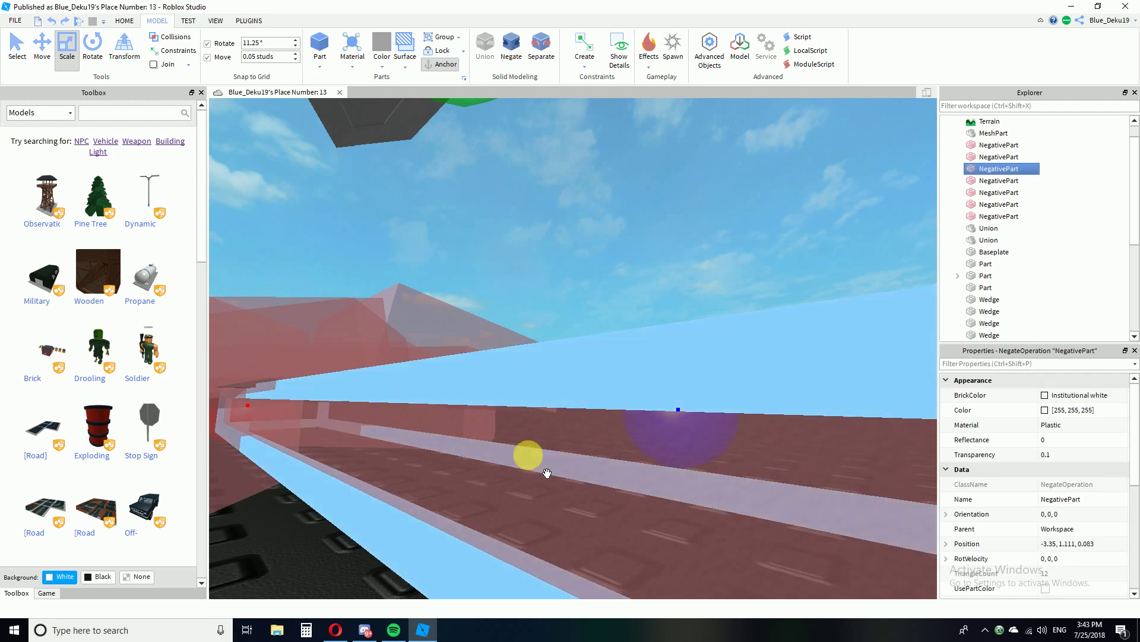
key(Delete)
Insert a new part and shrink it to a small cube beside the sword, at position -1.625, 0.025, -0.775.
scroll(530, 458, down, 3)
right_drag(530, 458, 530, 459)
click(319, 37)
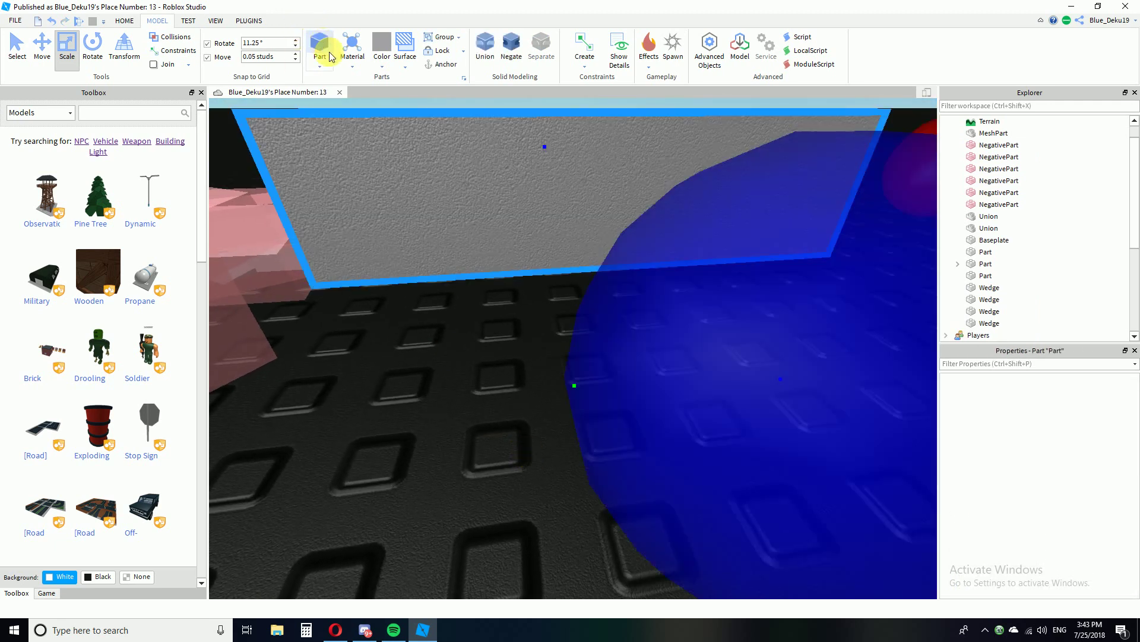
scroll(536, 273, down, 3)
drag(576, 119, 576, 185)
drag(320, 287, 653, 345)
drag(632, 231, 674, 276)
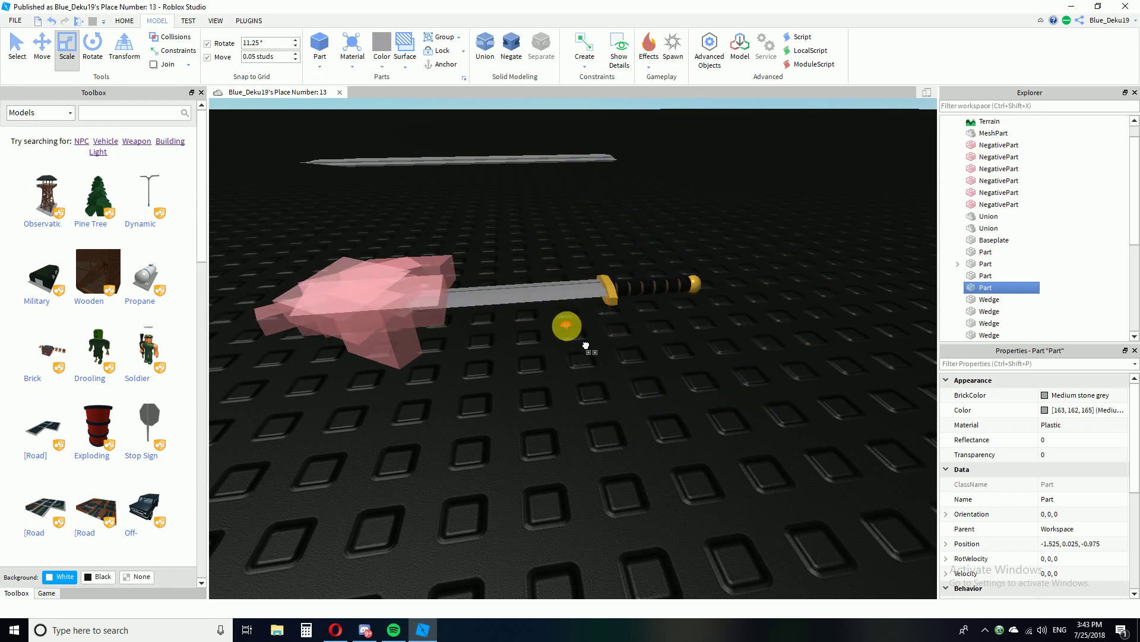
drag(567, 326, 566, 326)
Place the small cube against the blade's underside beside the guard, at position -1.675, 1.236, -0.217.
scroll(566, 325, up, 4)
right_drag(567, 326, 566, 327)
scroll(567, 326, down, 4)
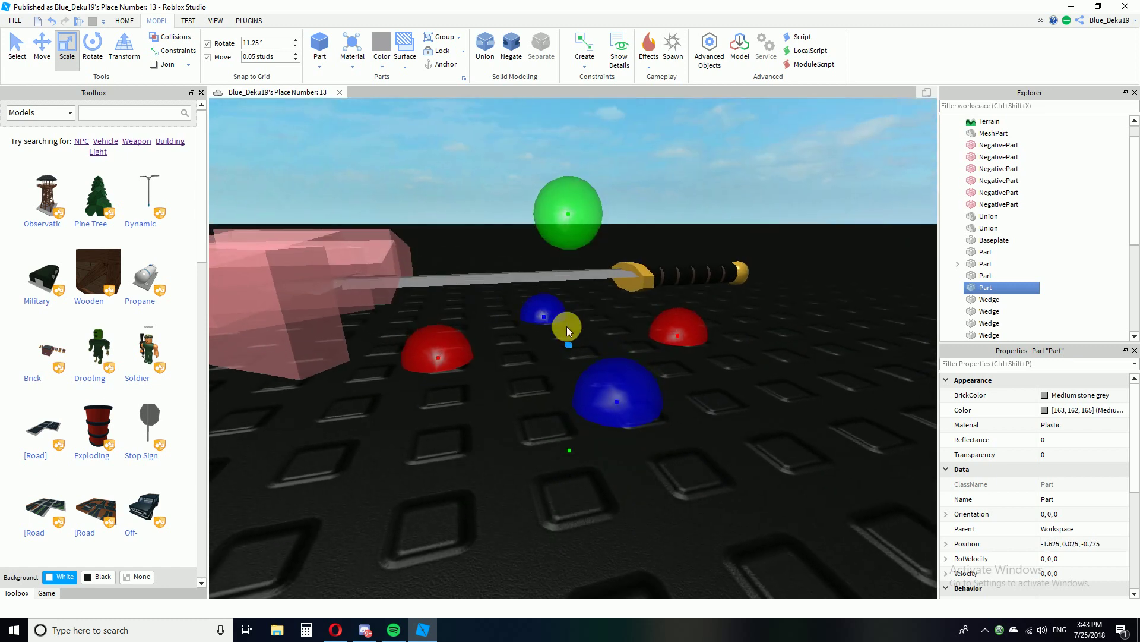
key(w)
key(d)
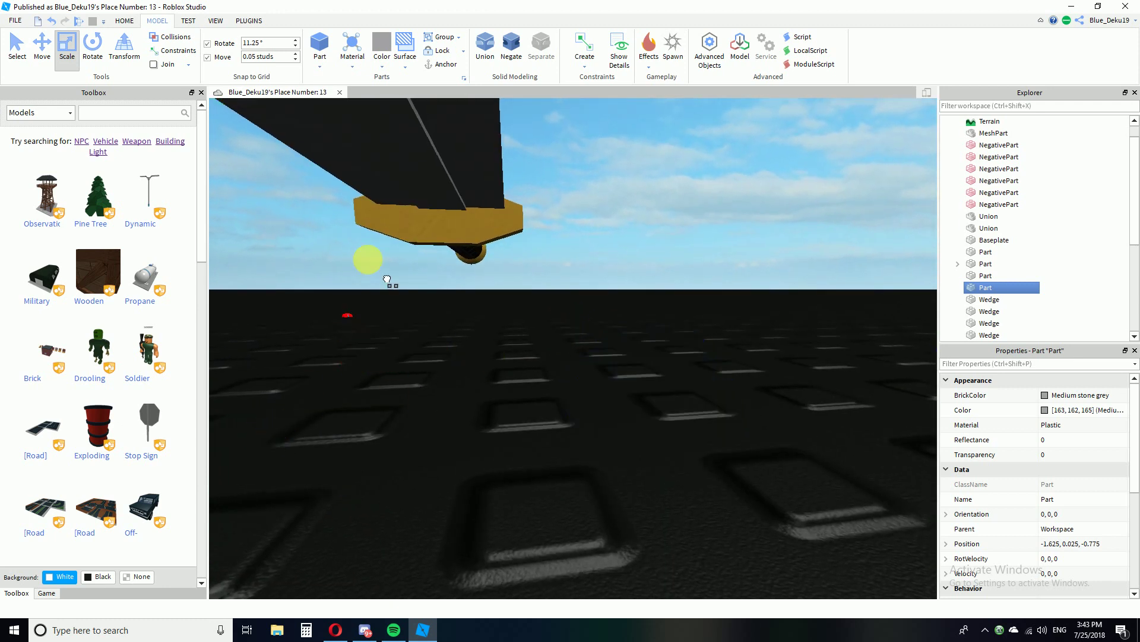
drag(374, 183, 387, 186)
right_drag(408, 194, 407, 193)
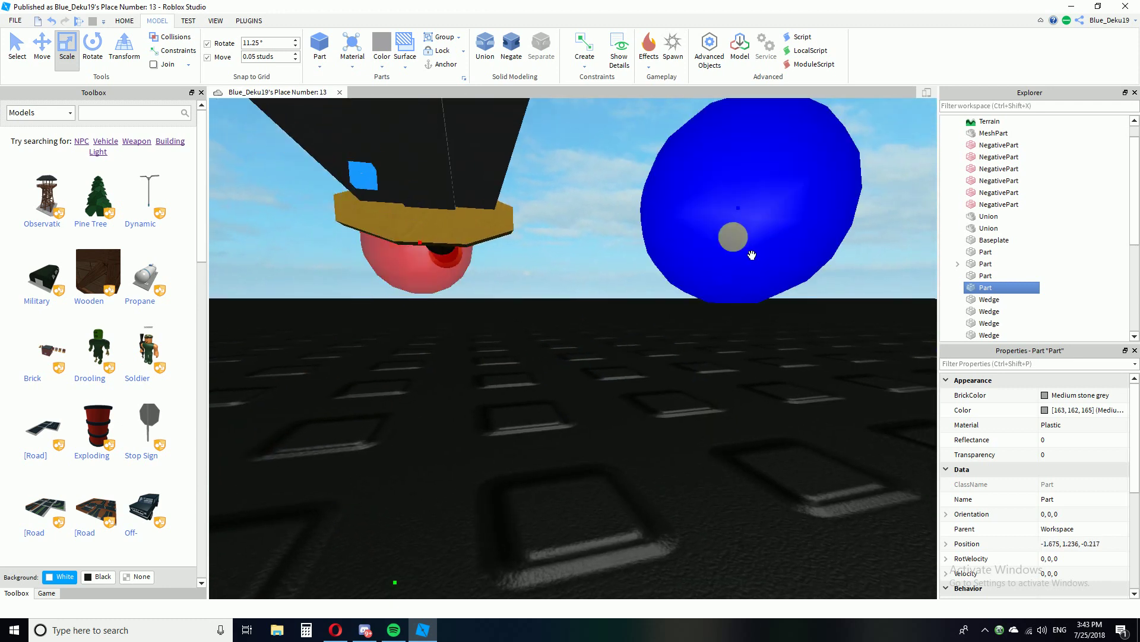
Stretch the small cube across the blade's width, bringing it to position -1.725, 1.254, -0.042.
drag(733, 237, 786, 262)
right_drag(645, 305, 627, 287)
click(643, 305)
click(375, 170)
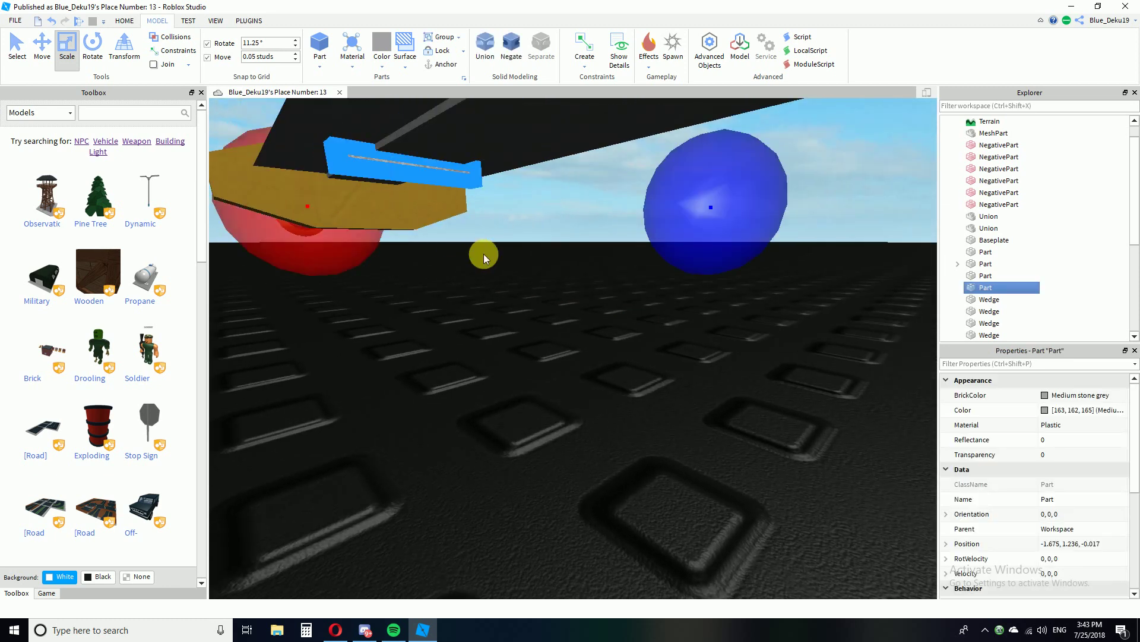
drag(693, 221, 556, 212)
drag(350, 159, 614, 279)
right_drag(612, 277, 612, 278)
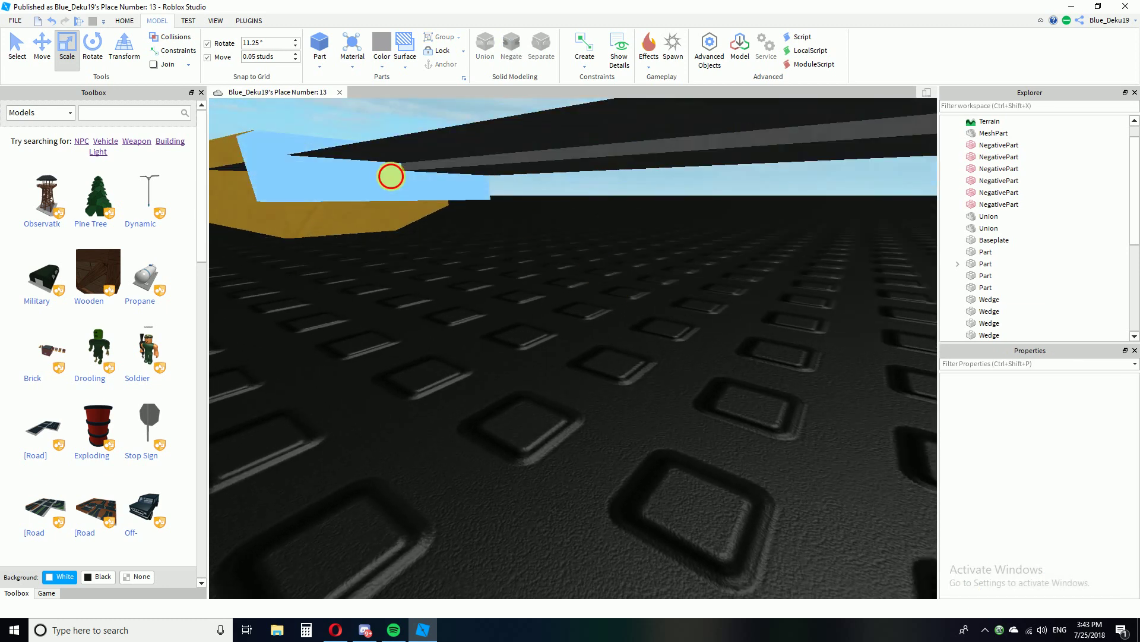
click(409, 188)
right_drag(568, 244, 568, 244)
drag(706, 219, 648, 223)
Stretch the part along the blade's length to position -3.075, 1.254, -0.042 and negate it.
right_drag(649, 223, 649, 224)
scroll(648, 223, down, 3)
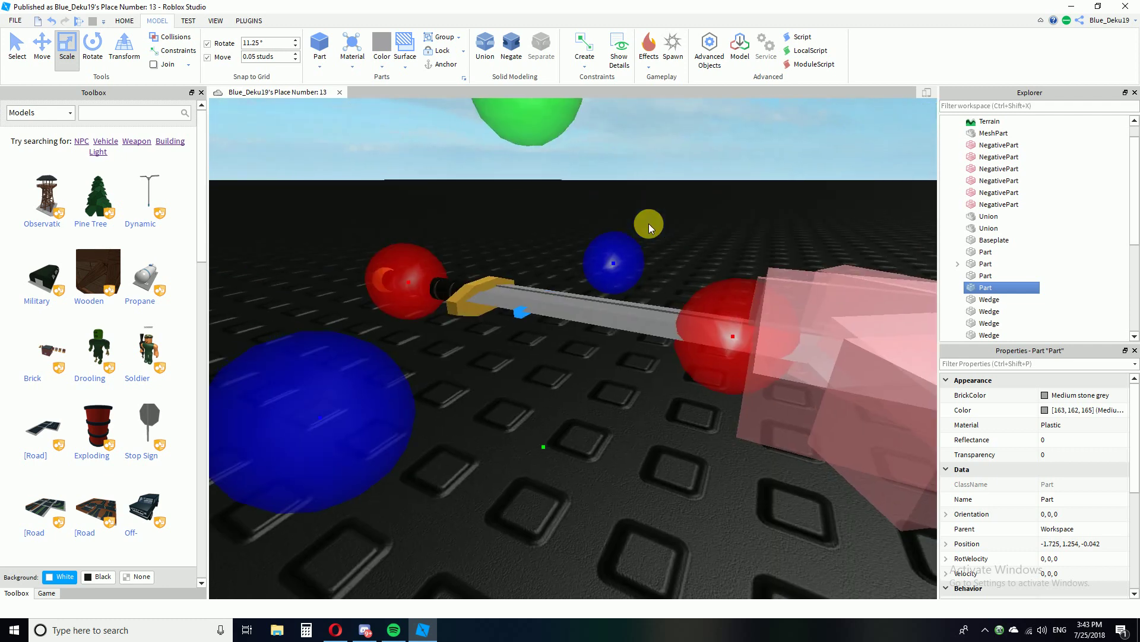
drag(434, 286, 369, 287)
right_drag(562, 309, 562, 333)
key(s)
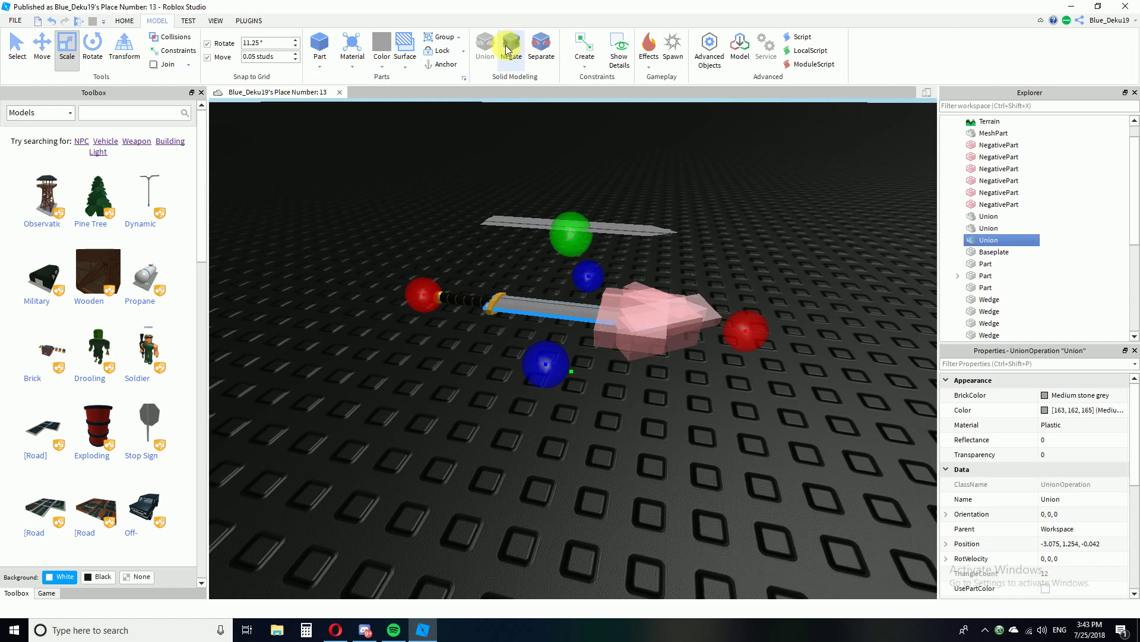
right_drag(772, 464, 771, 459)
Try to unite the blade pieces with the newly negated part and the other negative parts.
drag(827, 393, 558, 244)
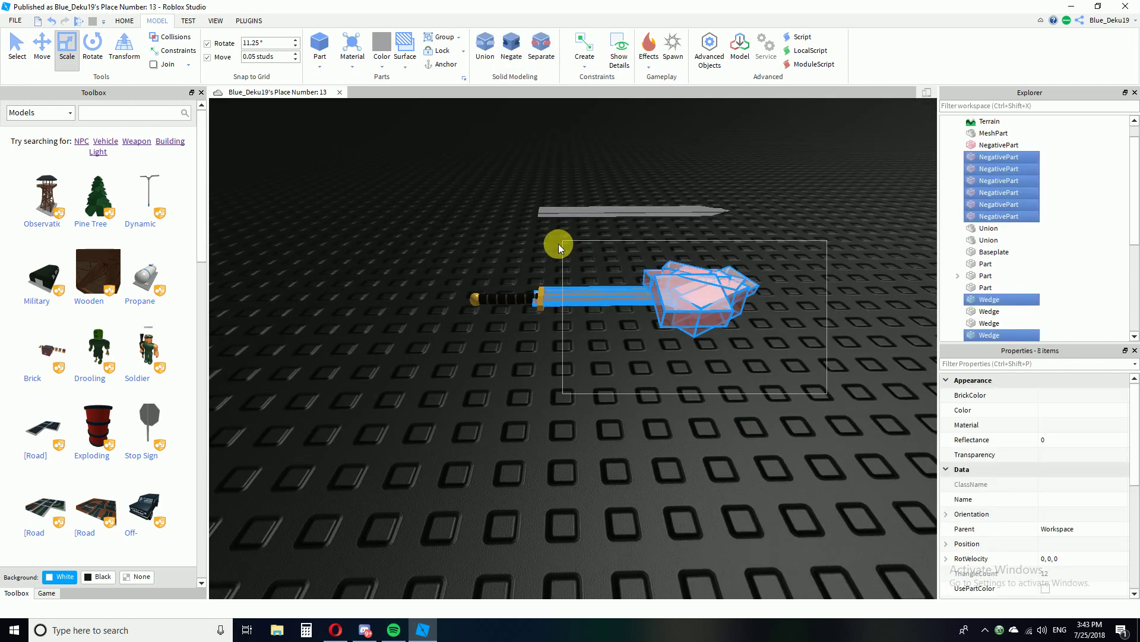
key(ctrl+shift+g)
click(576, 387)
right_drag(578, 387, 647, 391)
key(w)
key(s)
key(w)
key(ctrl+z)
Examine how the new negative part sits against the blade's underside from below and above.
click(637, 438)
key(w)
right_drag(675, 264, 676, 264)
scroll(676, 264, up, 2)
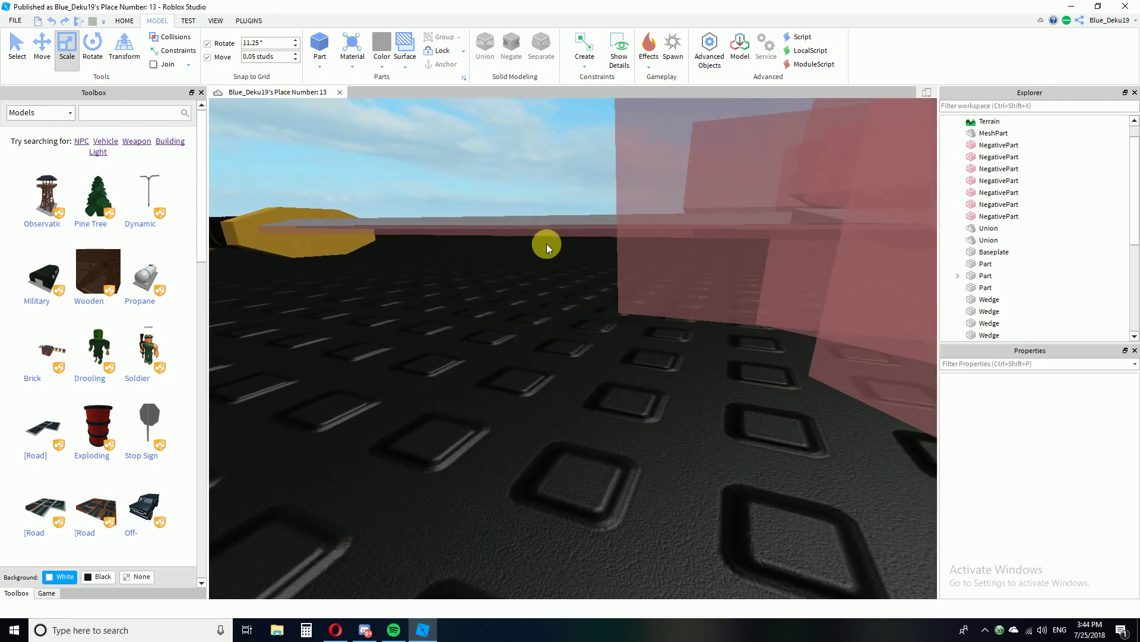
click(540, 238)
scroll(333, 269, down, 10)
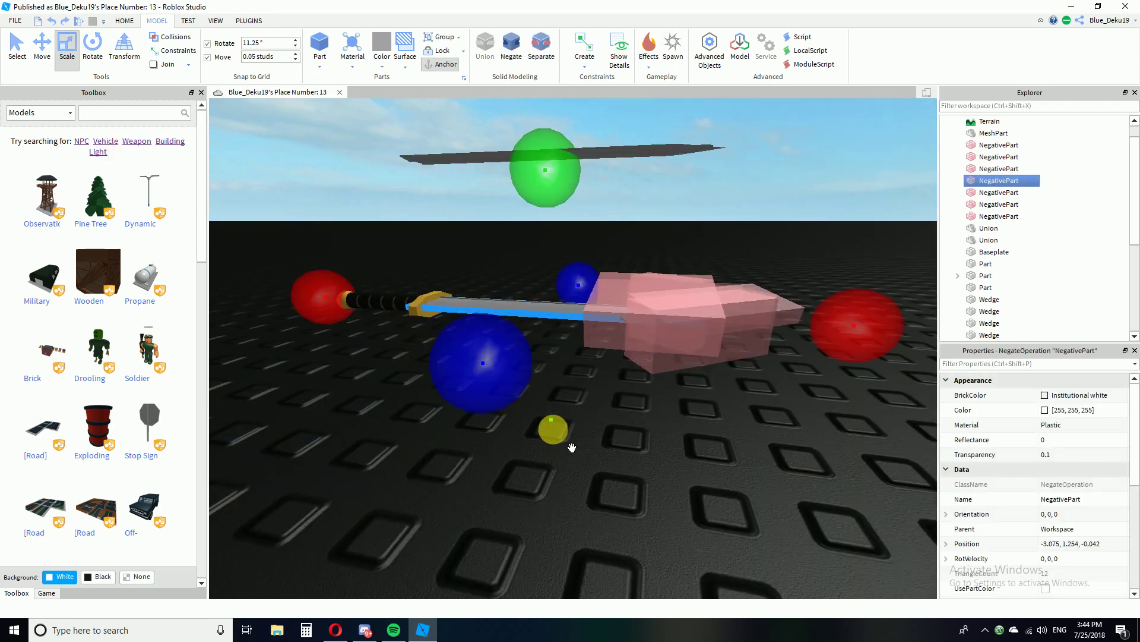
right_drag(556, 351, 559, 346)
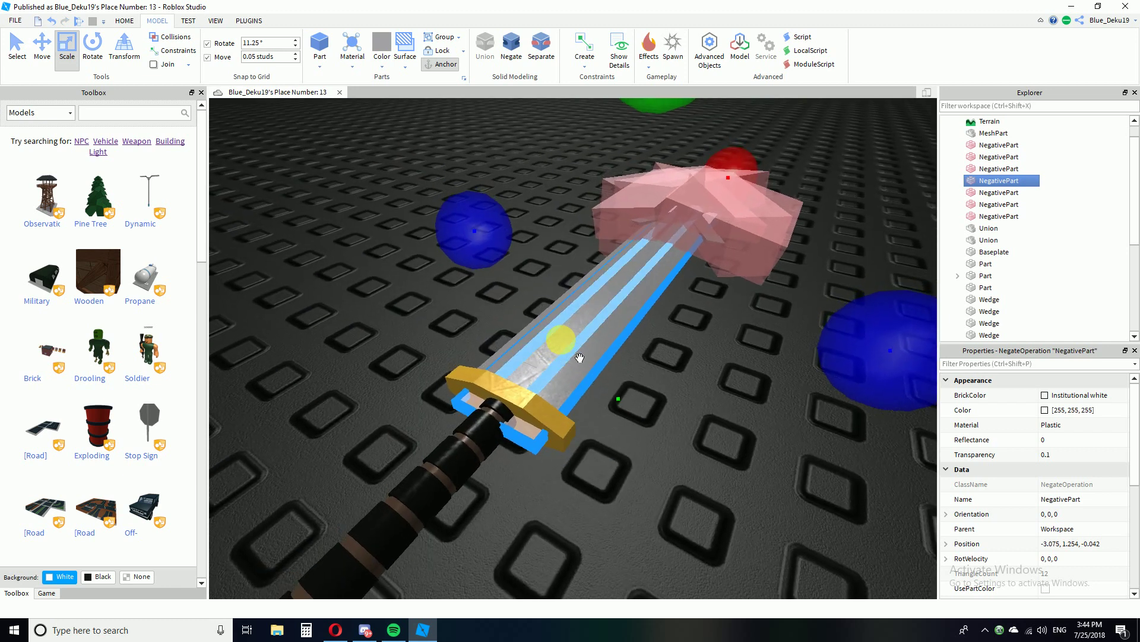
right_drag(688, 460, 688, 459)
key(ctrl+z)
Try again to unite the underside negative part with selected blade pieces, and undo the union.
click(607, 265)
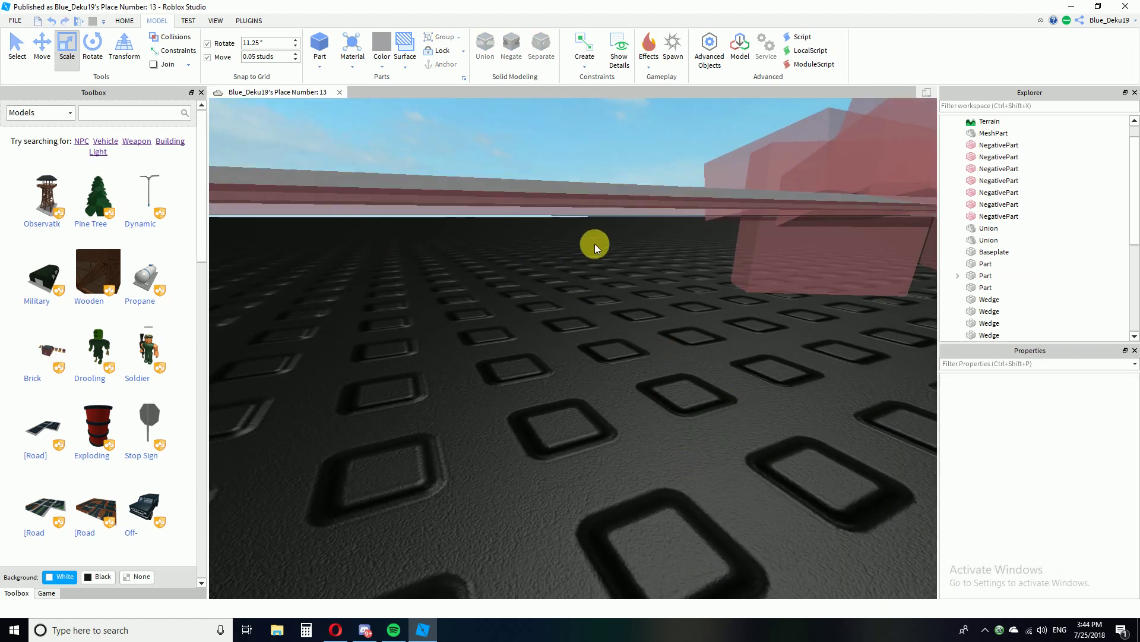
click(574, 211)
right_drag(606, 249, 644, 280)
ctrl+click(661, 279)
key(ctrl+shift+g)
click(747, 426)
right_drag(747, 425, 800, 438)
key(e)
click(760, 426)
key(ctrl+shift+g)
click(801, 438)
key(q)
key(ctrl+z)
click(723, 422)
right_drag(722, 422, 716, 423)
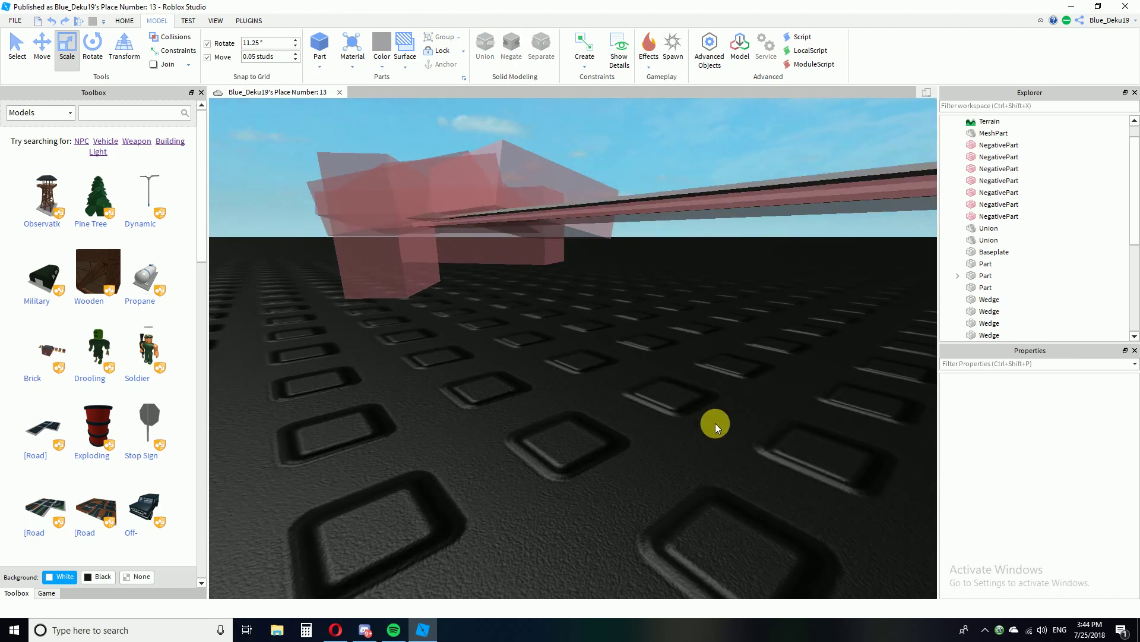
Raise the long negative part further into the blade.
click(622, 224)
right_drag(602, 200, 605, 201)
click(717, 190)
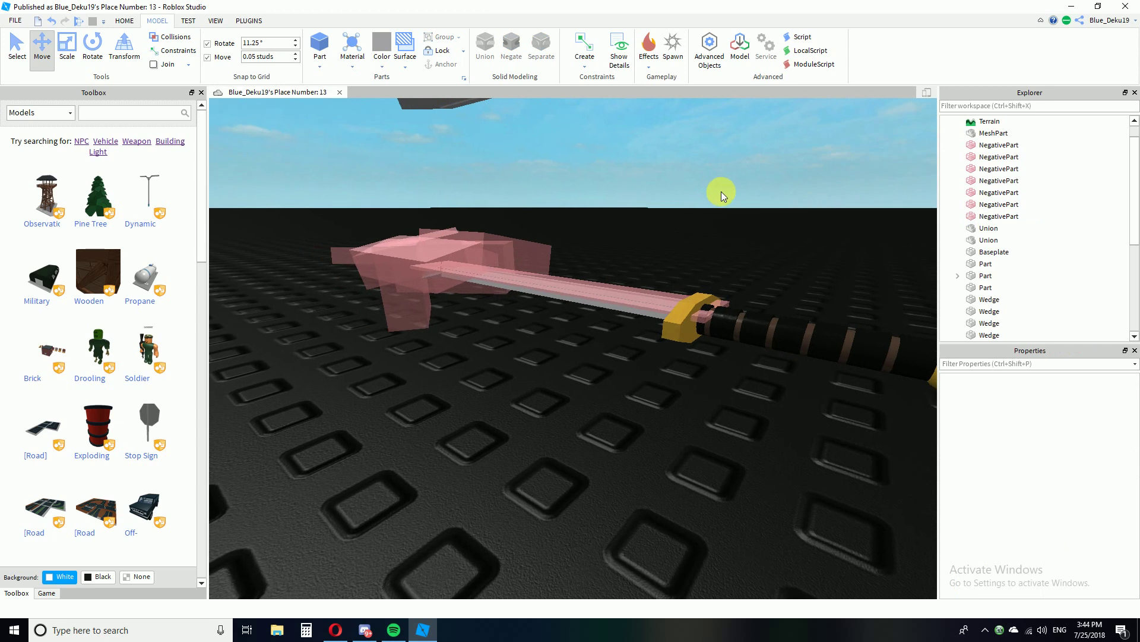
scroll(717, 190, up, 3)
scroll(715, 204, down, 6)
right_drag(716, 190, 711, 205)
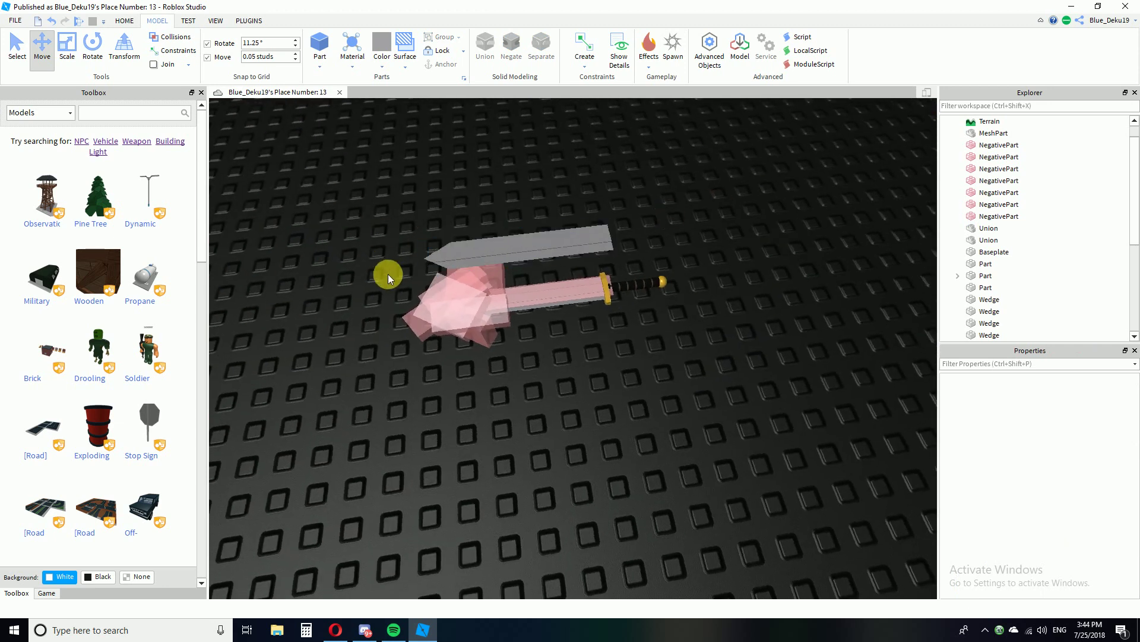
Undo the last changes to the long negative part and the blade pieces.
drag(603, 362, 603, 363)
click(683, 402)
scroll(682, 399, up, 5)
right_drag(682, 398, 683, 397)
key(ctrl+z)
key(ctrl+z)
key(ctrl+z)
click(683, 398)
Adjust the long negative part's height against the blade and check its fit.
click(534, 186)
right_drag(468, 182, 467, 177)
scroll(468, 177, down, 2)
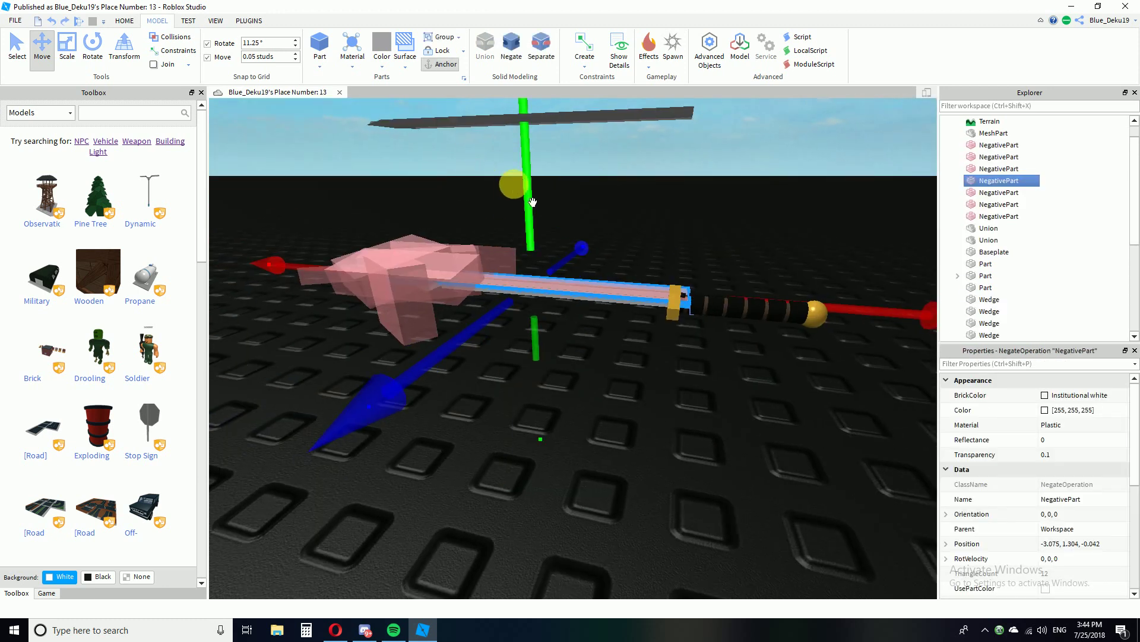
click(614, 347)
scroll(615, 346, up, 3)
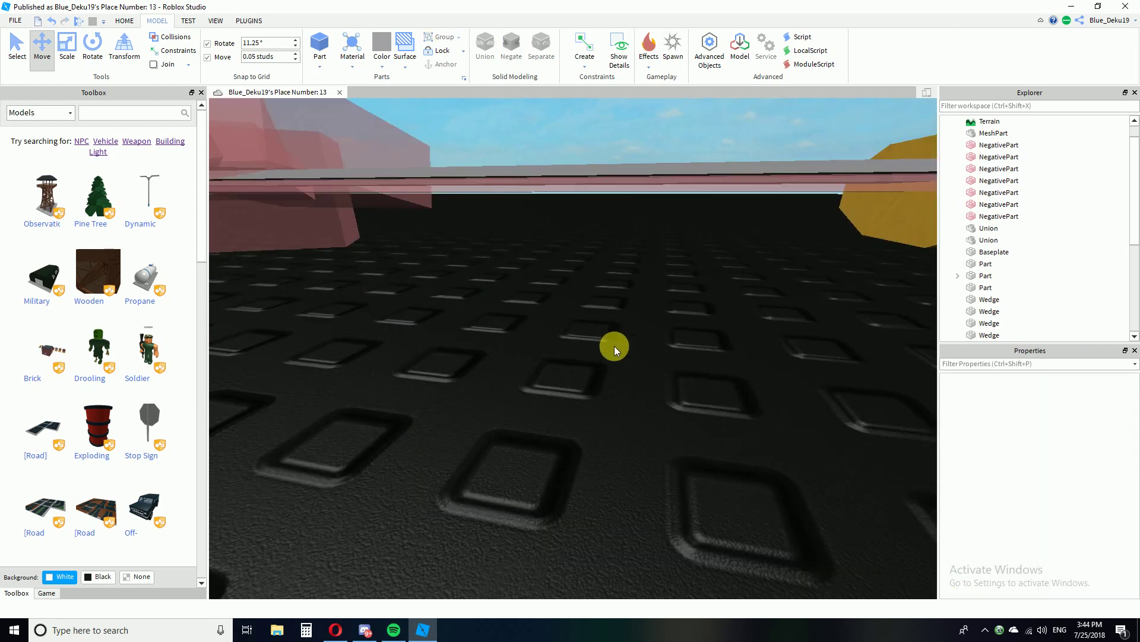
scroll(614, 346, down, 6)
right_drag(615, 346, 614, 346)
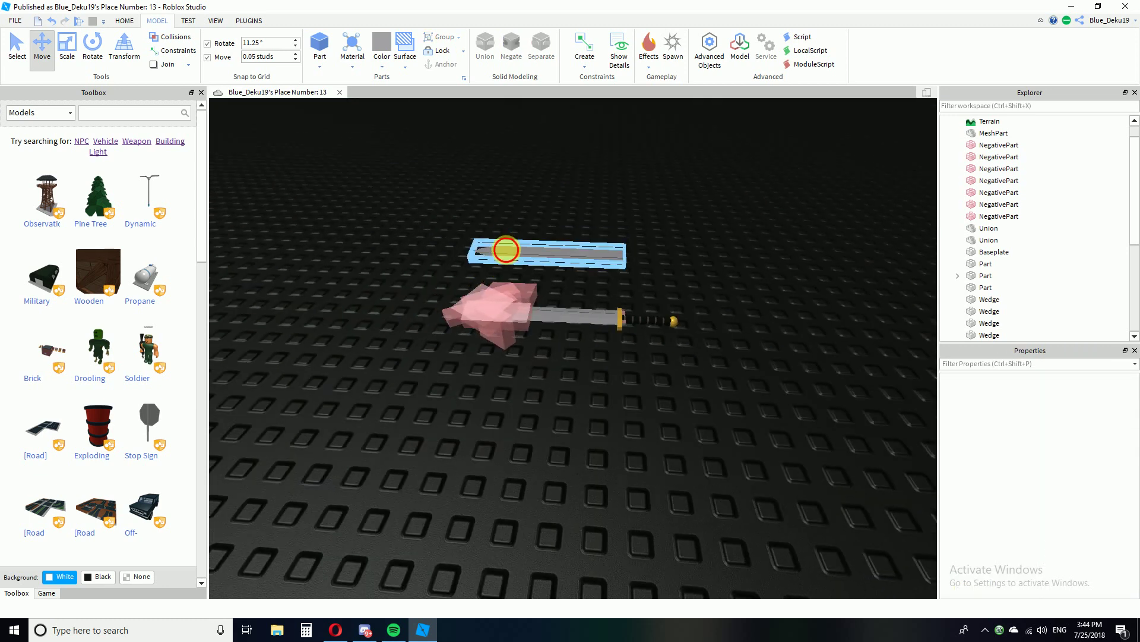
Delete the spare blade copy and scale up the blade pieces together with all their negative parts.
click(505, 244)
drag(426, 234, 615, 372)
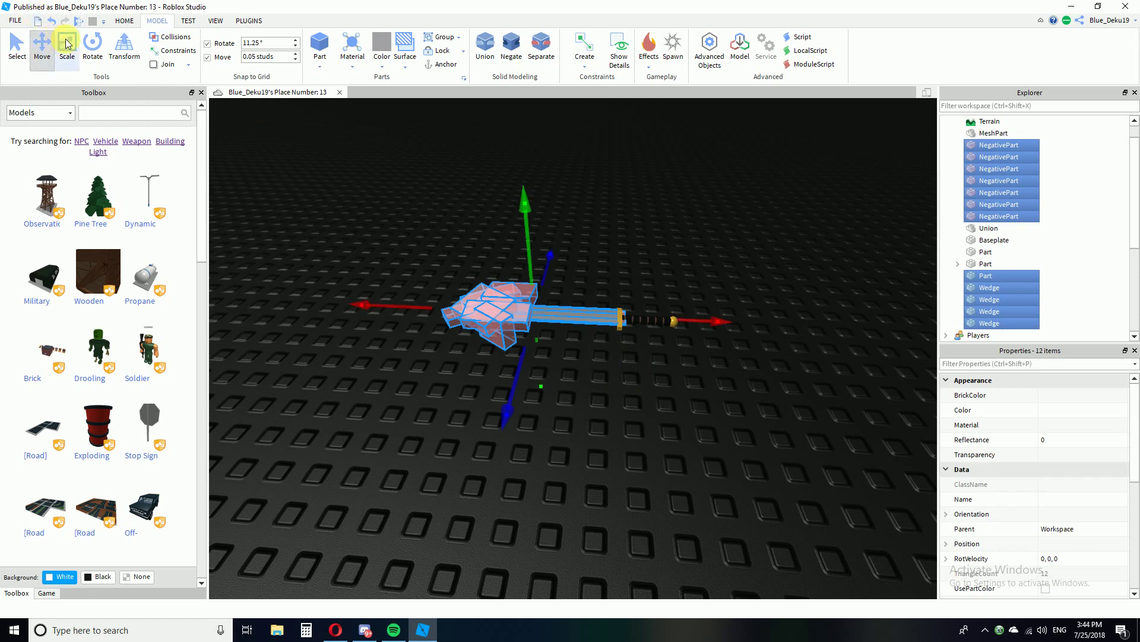
scroll(547, 318, down, 2)
scroll(551, 282, up, 6)
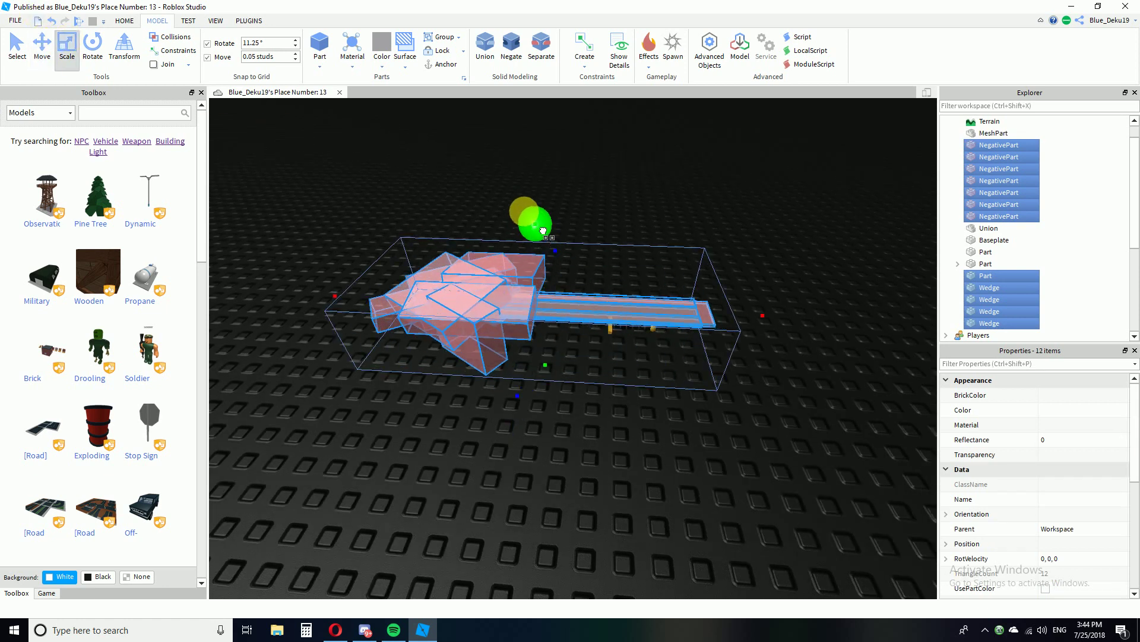
click(655, 465)
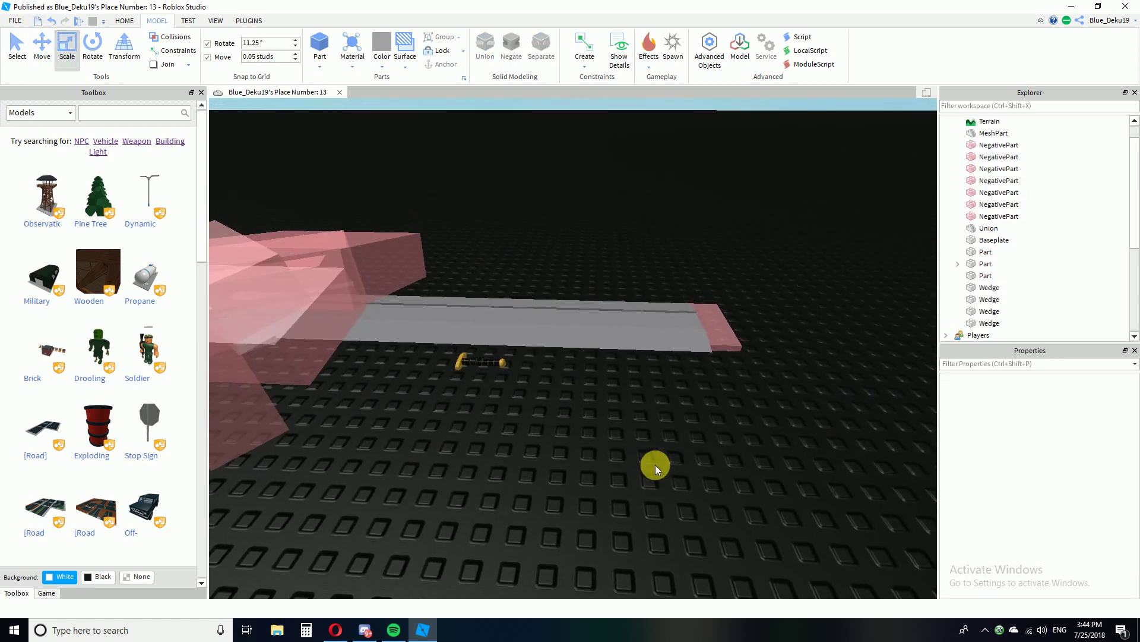
key(w)
key(d)
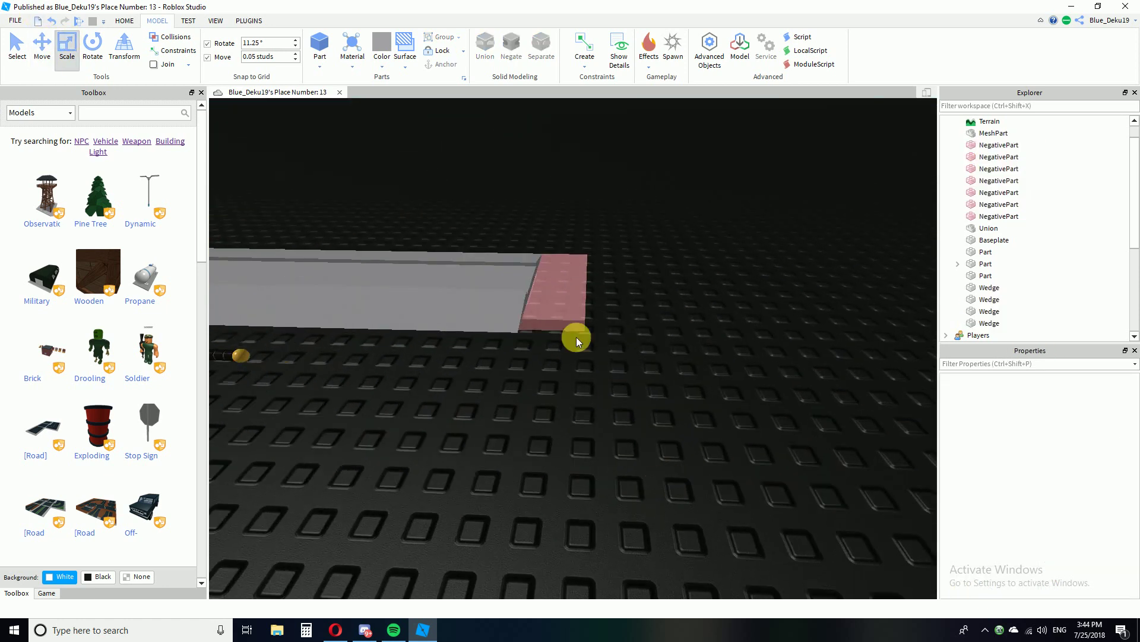
scroll(568, 325, up, 3)
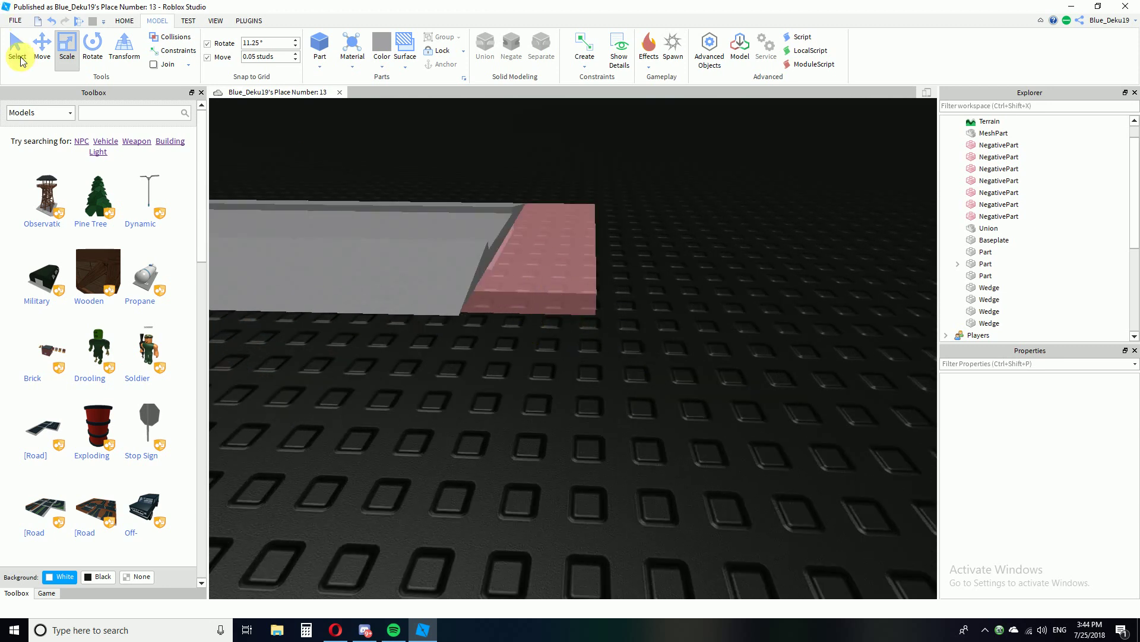
right_drag(569, 277, 569, 283)
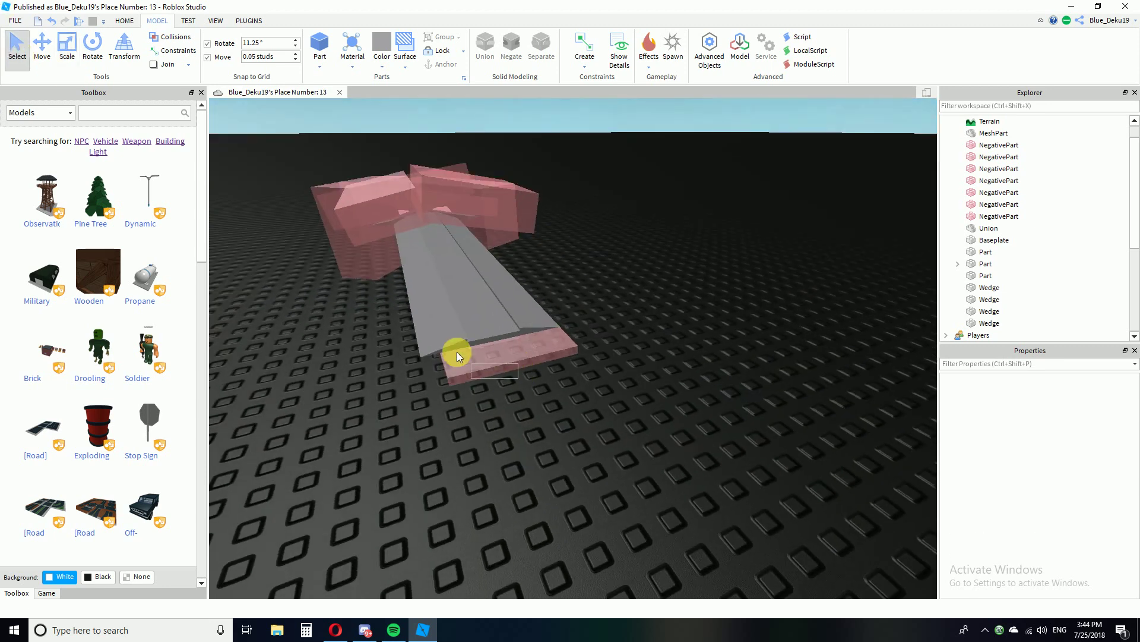
mouse_move(392, 271)
mouse_down()
mouse_move(375, 234)
mouse_move(380, 252)
mouse_up()
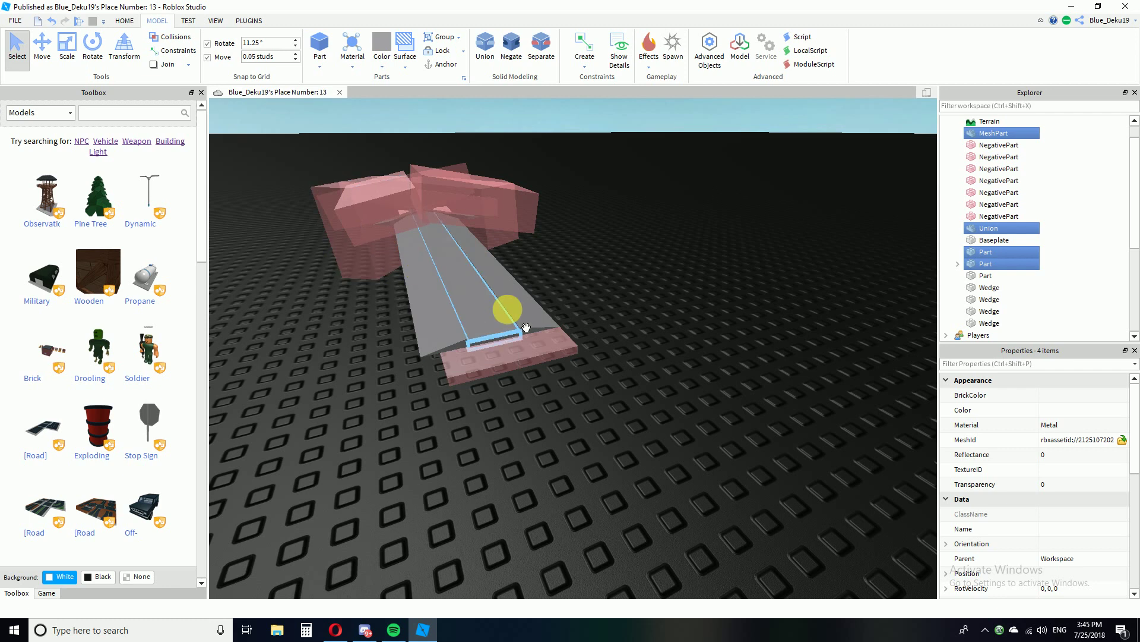
click(567, 394)
right_drag(568, 395, 568, 396)
scroll(568, 395, up, 5)
click(454, 313)
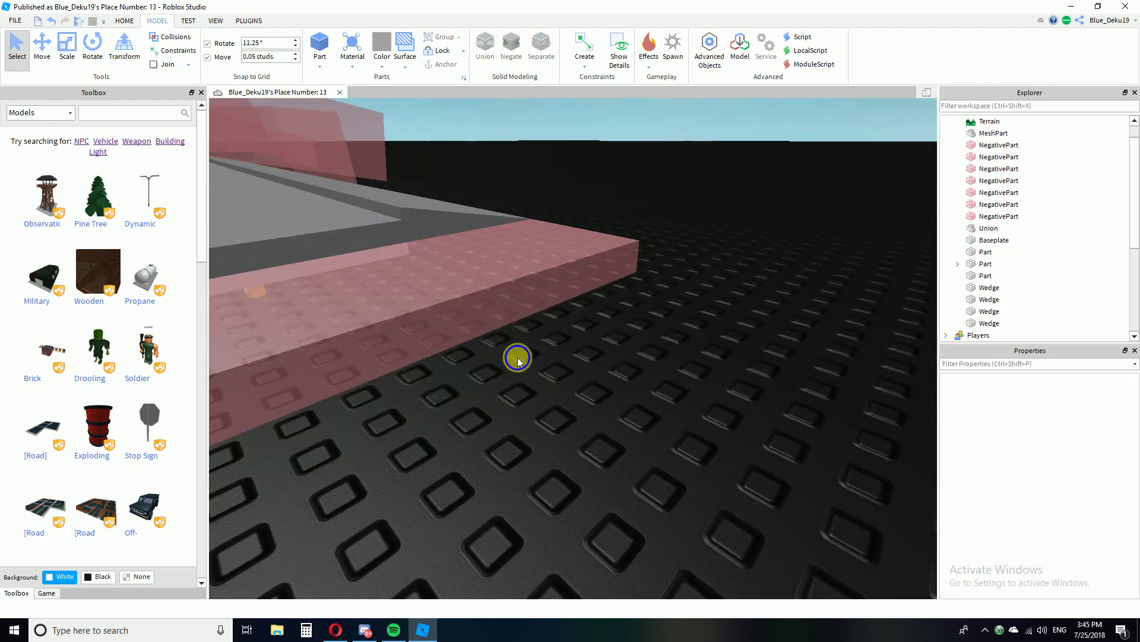
right_drag(518, 357, 623, 258)
drag(653, 246, 482, 368)
drag(408, 369, 356, 372)
click(532, 415)
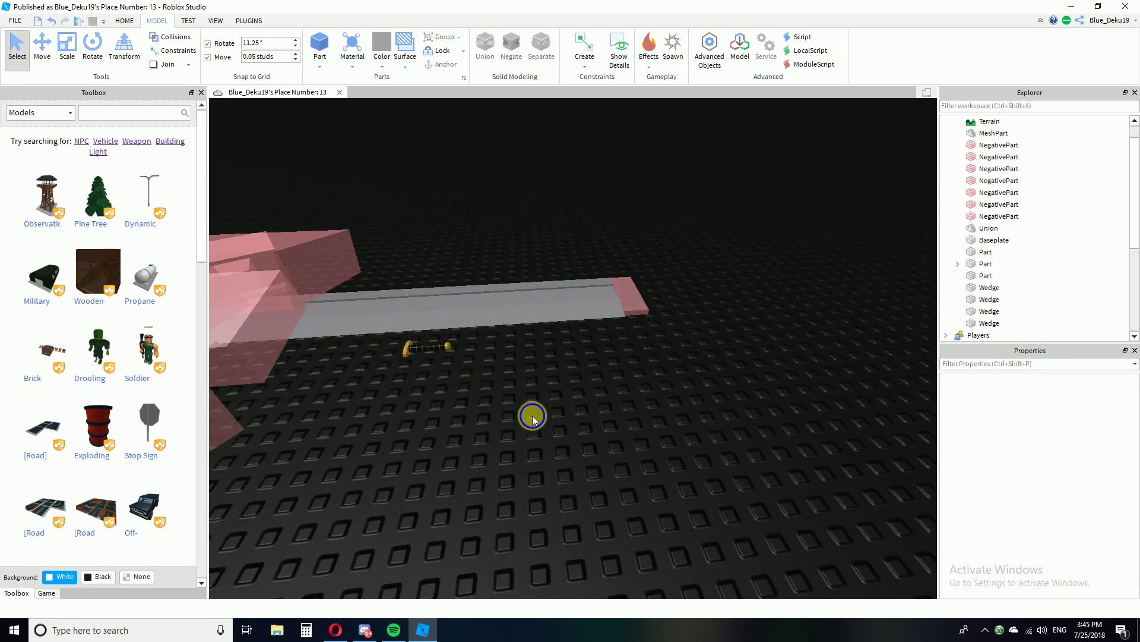
Try to unite all the enlarged blade pieces and negative parts, leaving the handle parts out of the selection.
right_drag(532, 415, 505, 409)
key(s)
drag(338, 250, 806, 426)
key(w)
scroll(652, 349, up, 2)
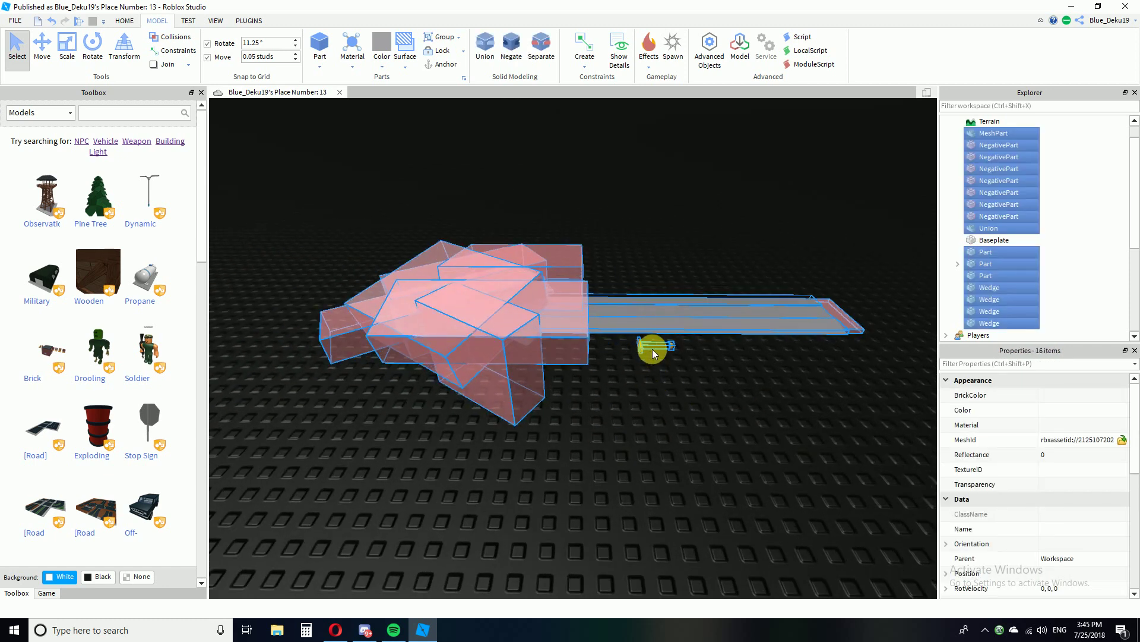
ctrl+drag(629, 331, 629, 335)
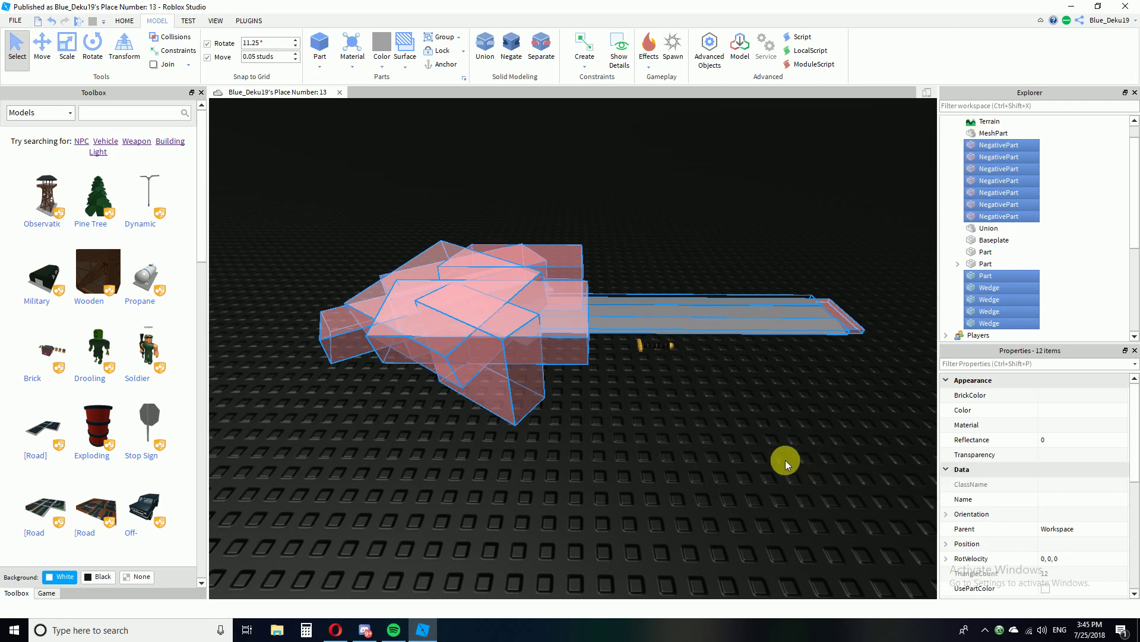
key(d)
key(d)
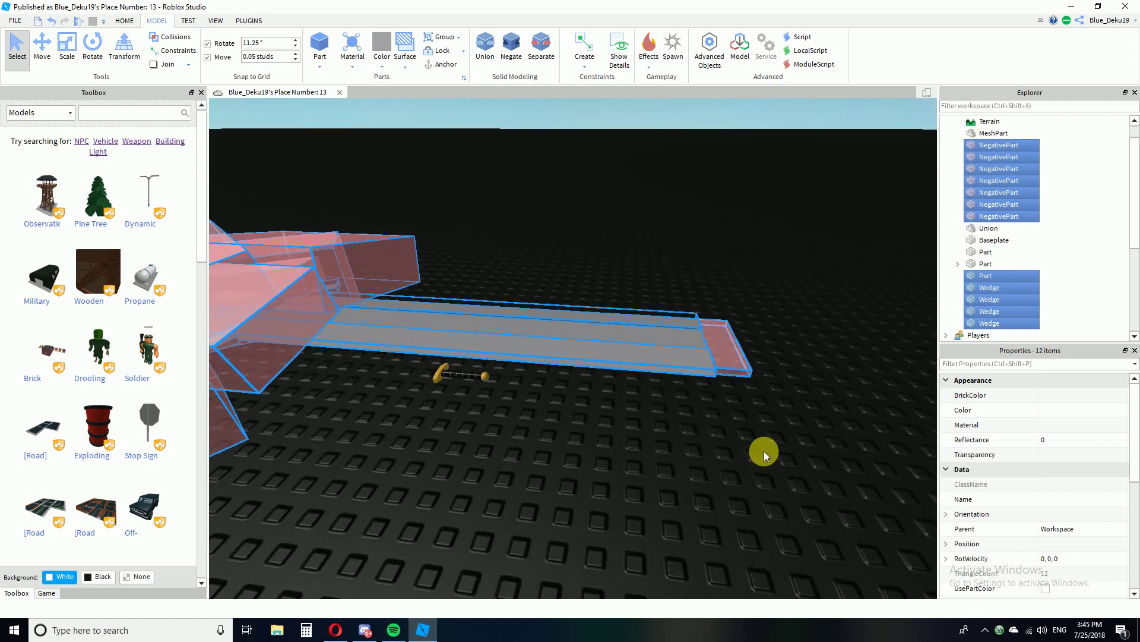
key(ctrl+u)
click(733, 473)
key(w)
right_drag(733, 473, 735, 472)
key(ctrl+z)
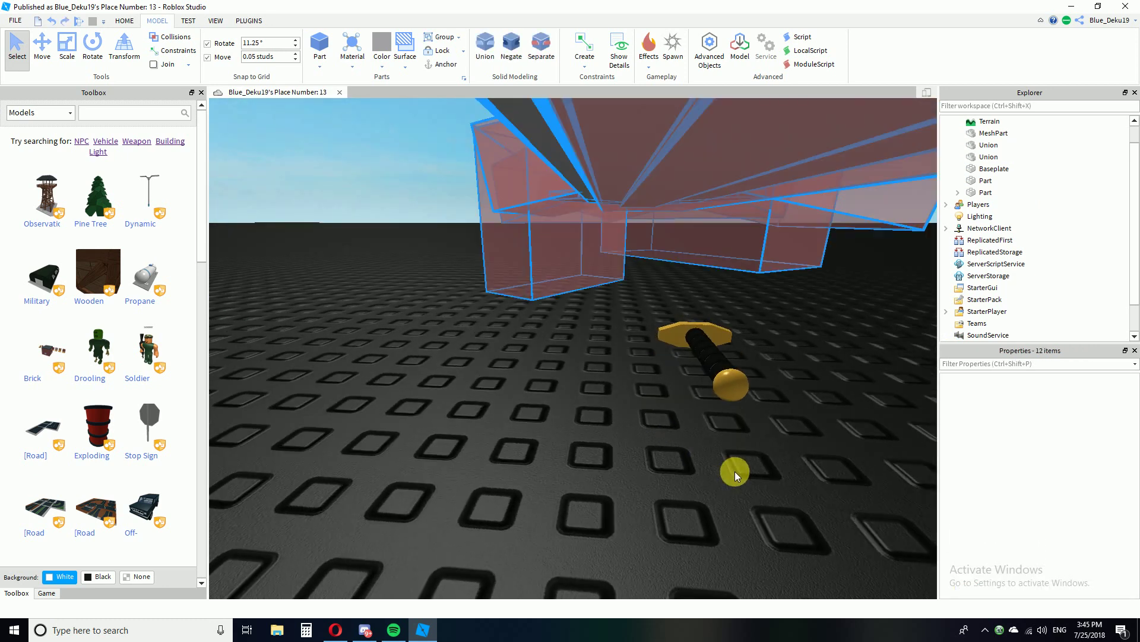
Try to unite only the enlarged long blade part with the long negative part, leaving the handle pieces out of the selection.
click(507, 445)
mouse_move(506, 445)
right_down()
mouse_move(476, 440)
mouse_move(515, 457)
right_up()
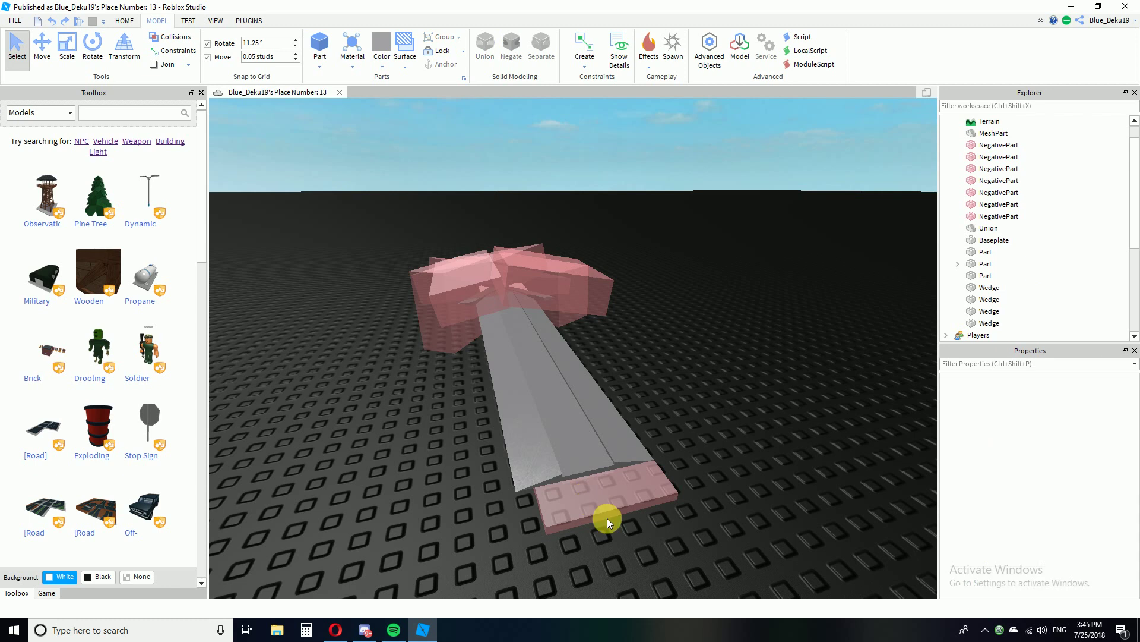
scroll(607, 518, up, 4)
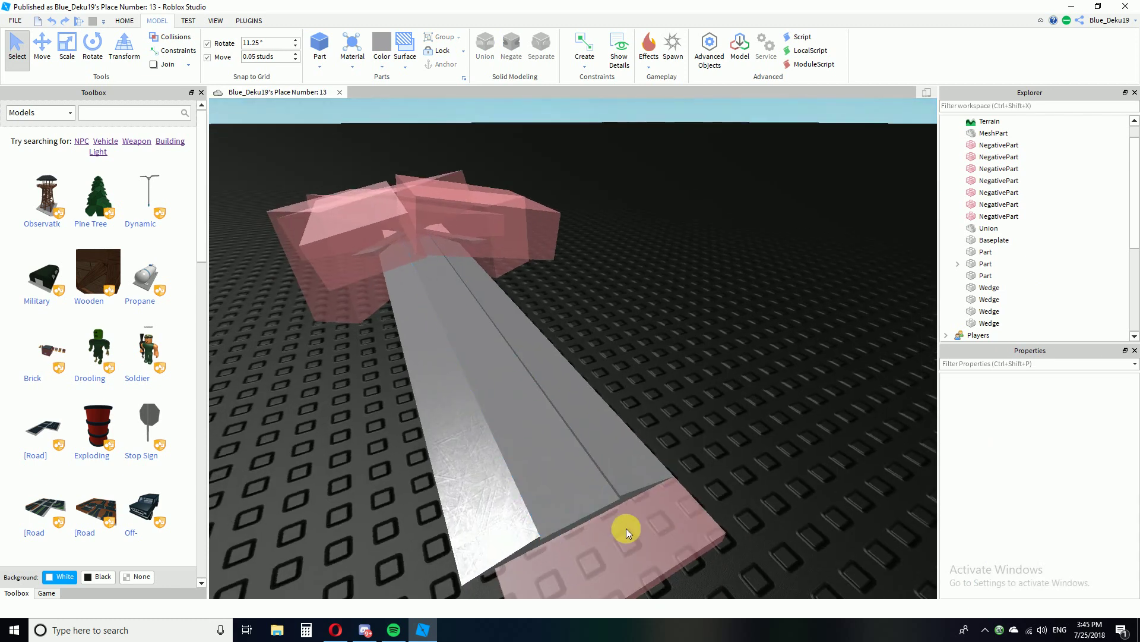
click(541, 486)
mouse_move(665, 532)
right_down()
mouse_move(661, 544)
mouse_move(665, 531)
right_up()
drag(669, 498, 276, 297)
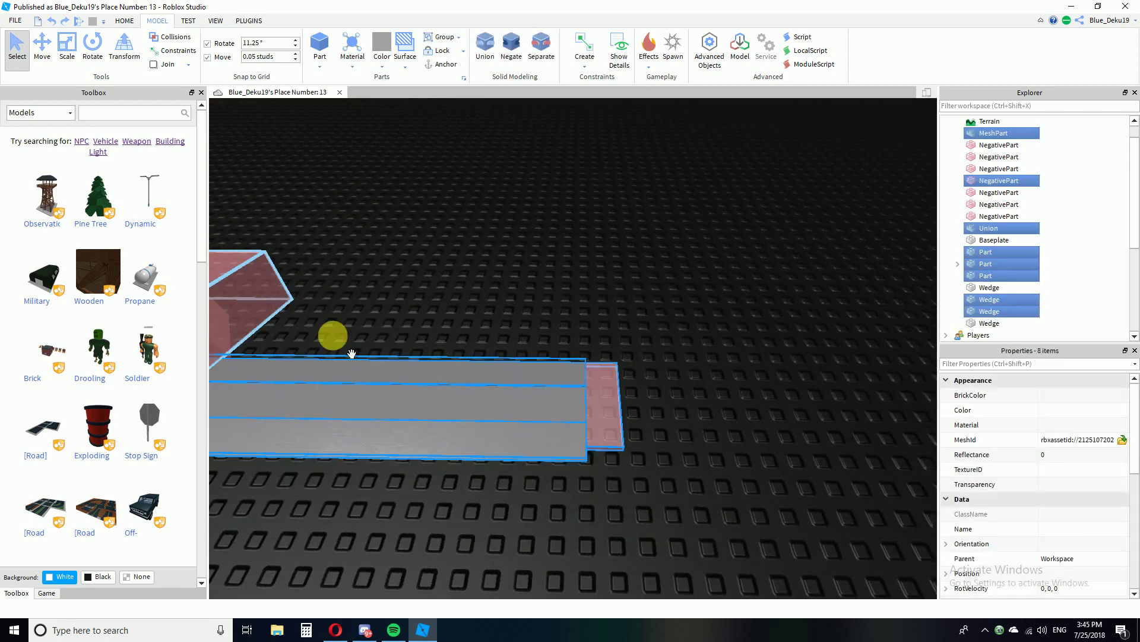
right_drag(602, 490, 632, 448)
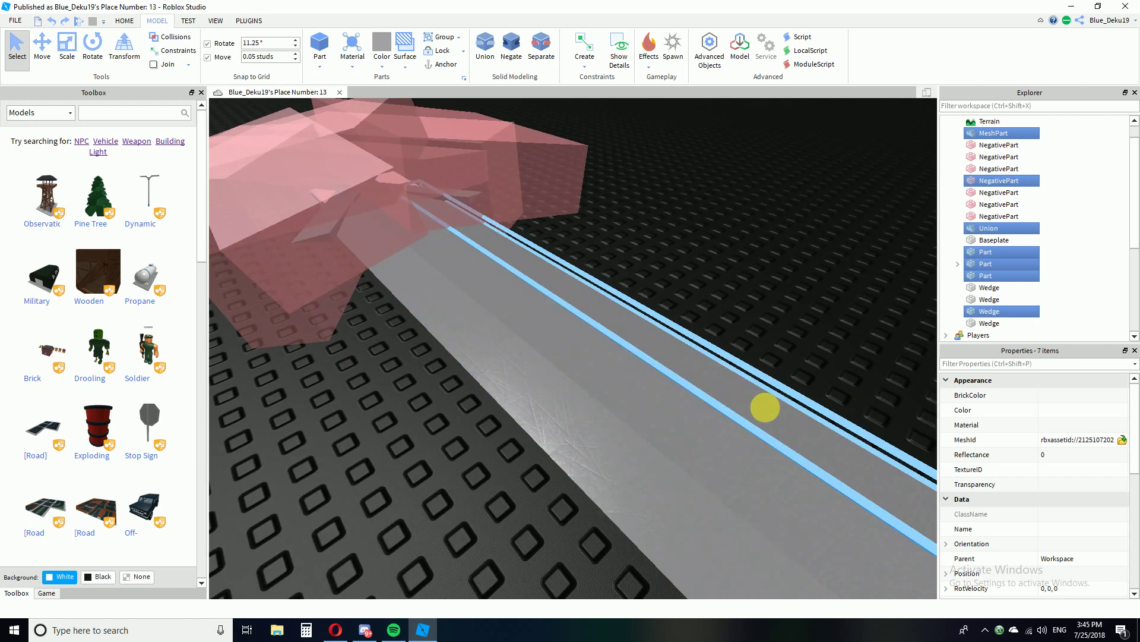
mouse_move(835, 340)
right_down()
mouse_move(852, 355)
mouse_move(835, 339)
right_up()
right_drag(736, 432, 857, 476)
ctrl+drag(735, 485, 501, 386)
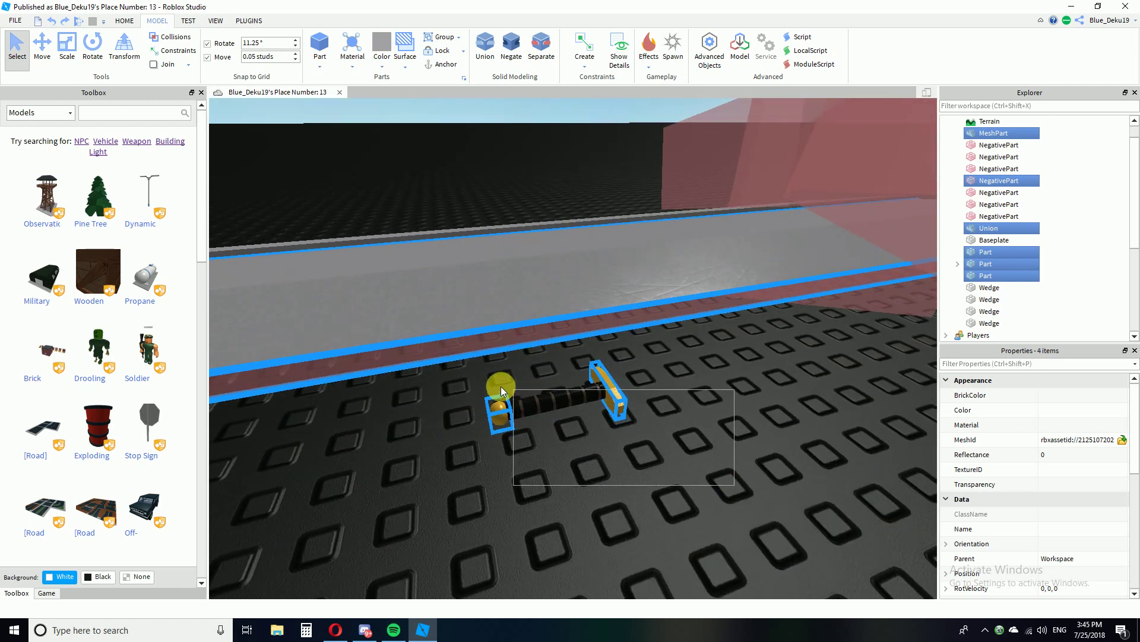
right_drag(801, 515, 800, 515)
key(ctrl+shift+g)
Undo the union and the enlargement so the blade pieces and negative parts are back at original size on the handle.
click(749, 486)
right_drag(750, 487, 750, 487)
scroll(749, 487, down, 5)
key(ctrl+z)
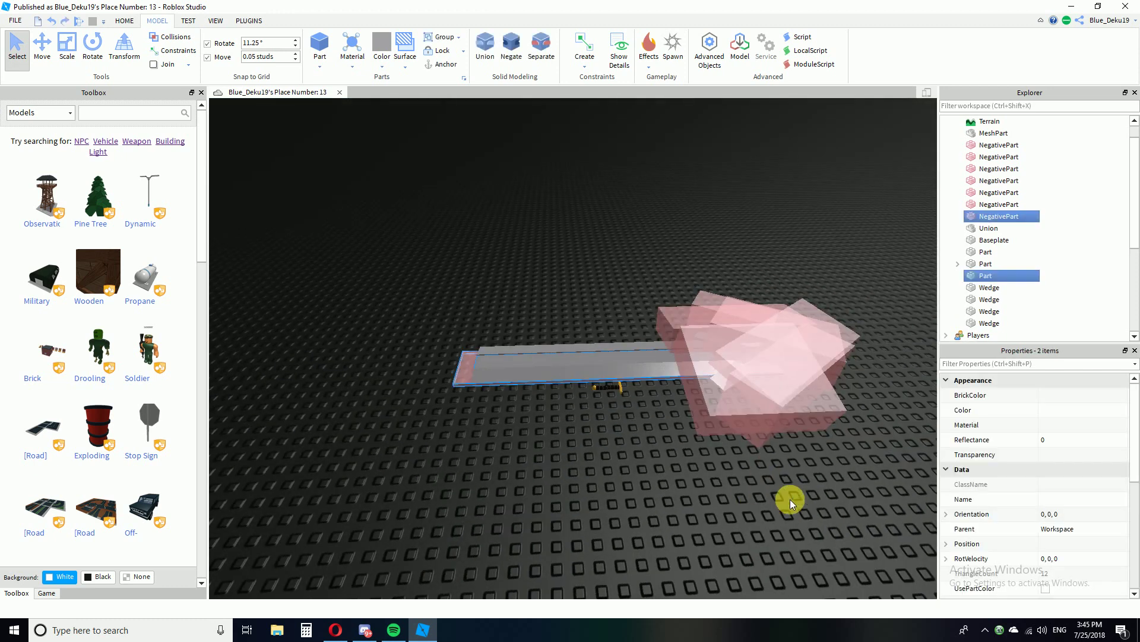
scroll(789, 492, up, 6)
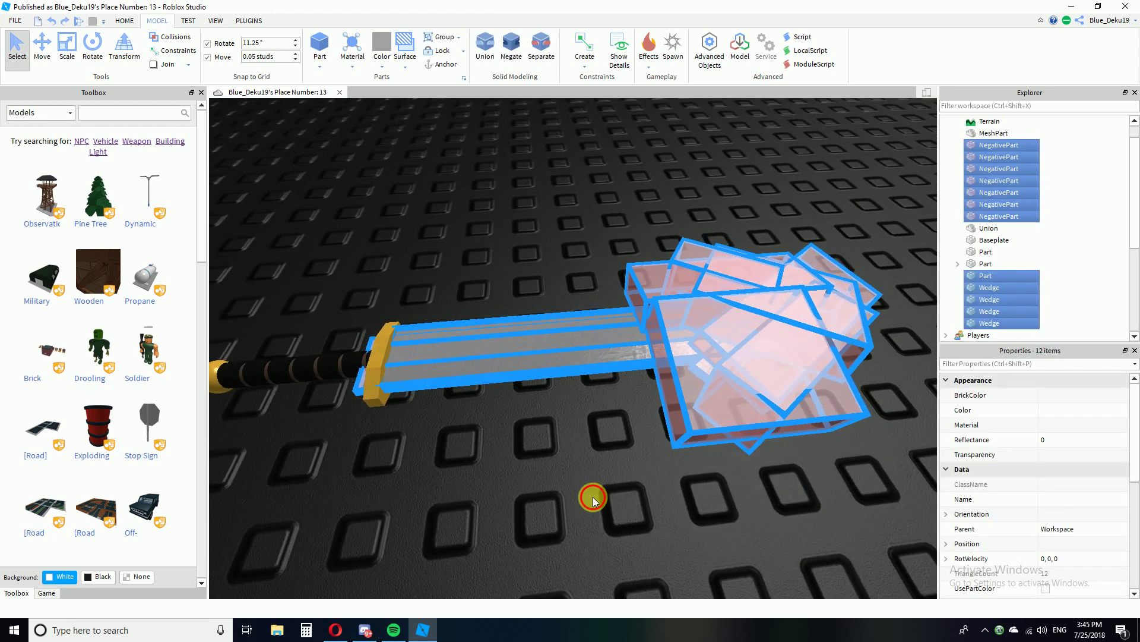
Try to unite all the original-size blade pieces with their negative parts and inspect the tip.
click(593, 496)
right_drag(593, 496, 593, 497)
scroll(593, 496, down, 6)
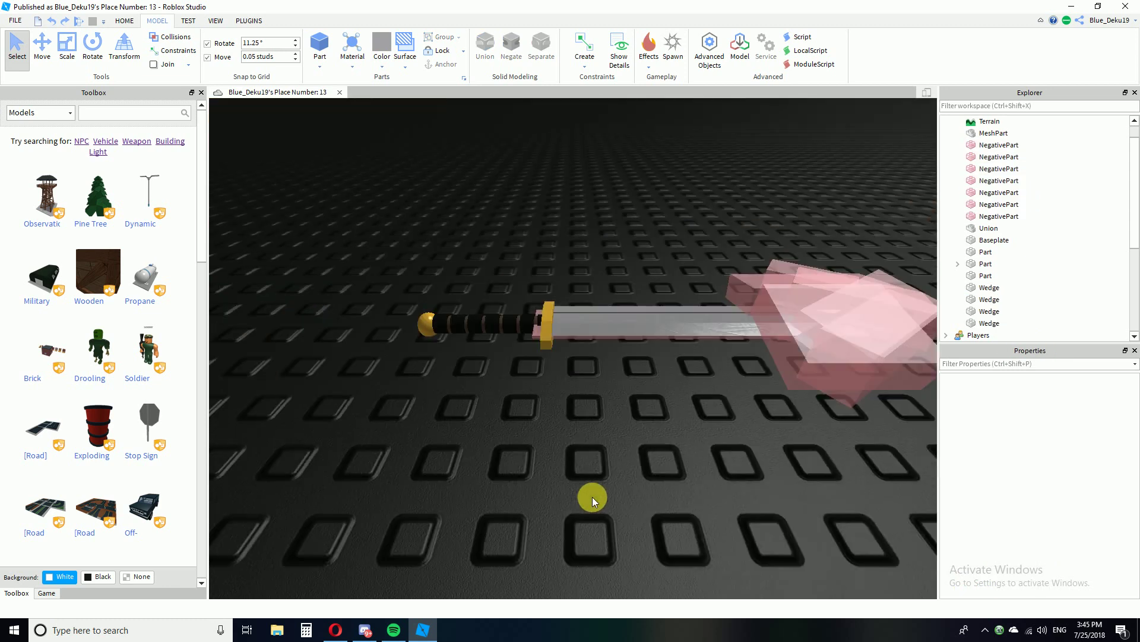
scroll(711, 438, up, 2)
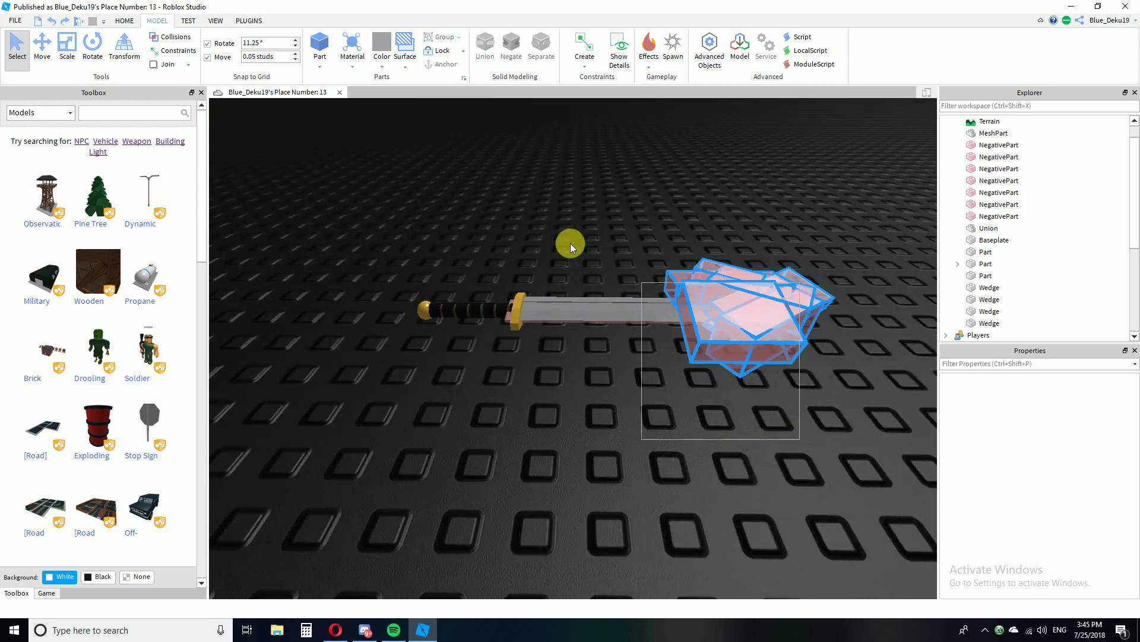
drag(570, 243, 538, 233)
key(ctrl+shift+g)
right_drag(654, 449, 654, 451)
right_drag(751, 487, 739, 486)
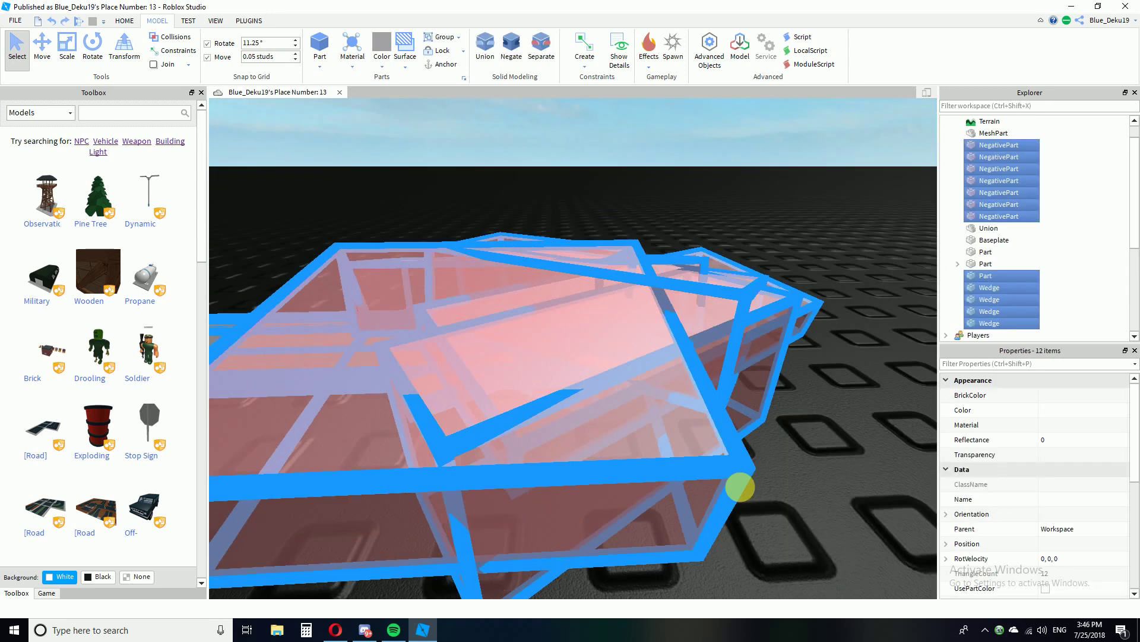
right_drag(739, 483, 660, 373)
Try to rescale the long blade part along its length and reunite the blade pieces with their negative parts.
click(661, 373)
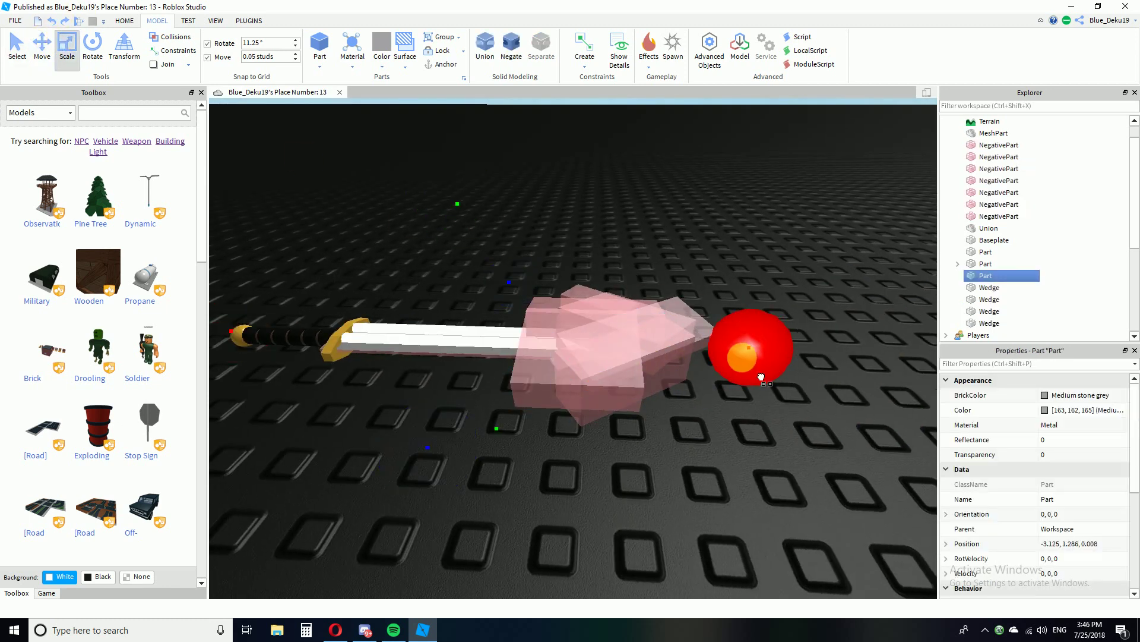
click(747, 463)
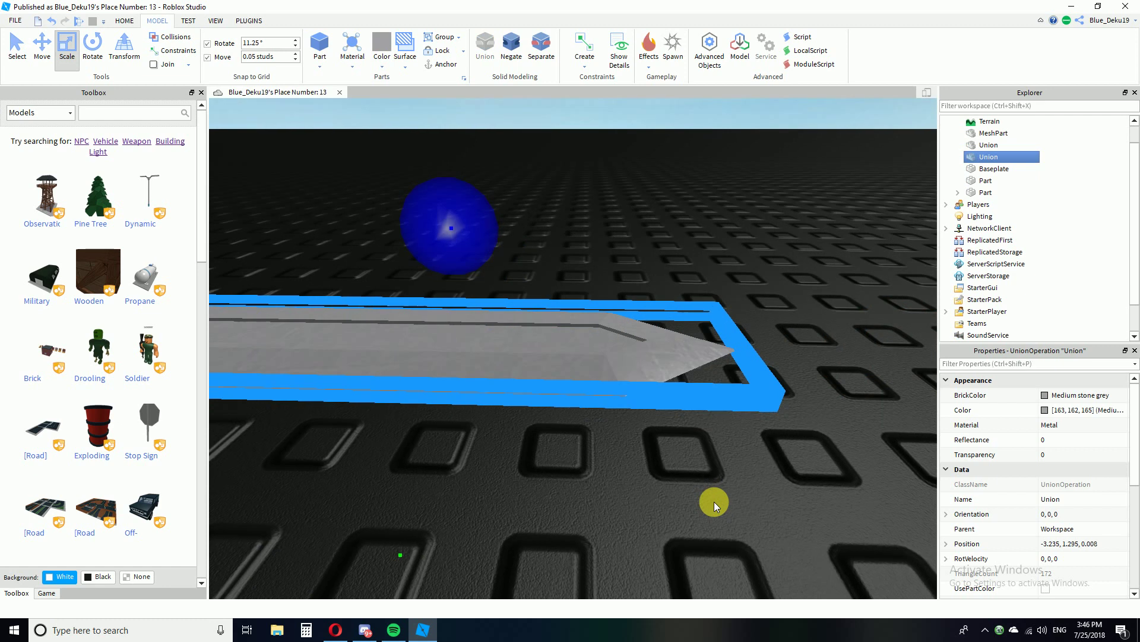
right_drag(714, 502, 780, 529)
click(778, 527)
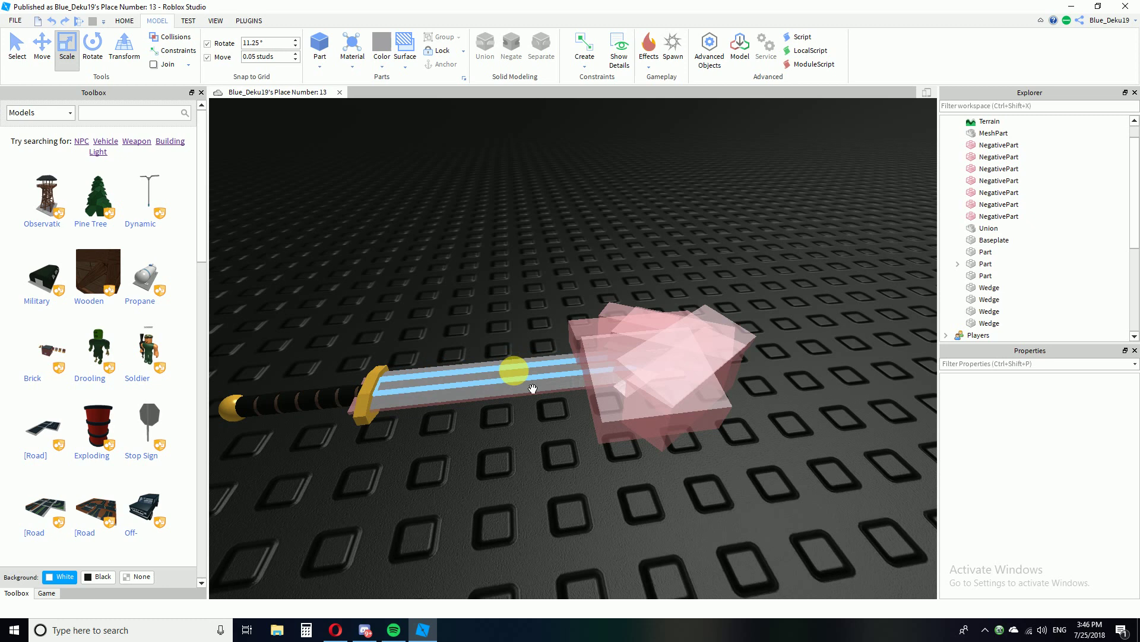
Unite all the blade pieces and negative parts into one pointed blade, excluding the handle, and check its tip.
click(512, 374)
drag(797, 444, 438, 279)
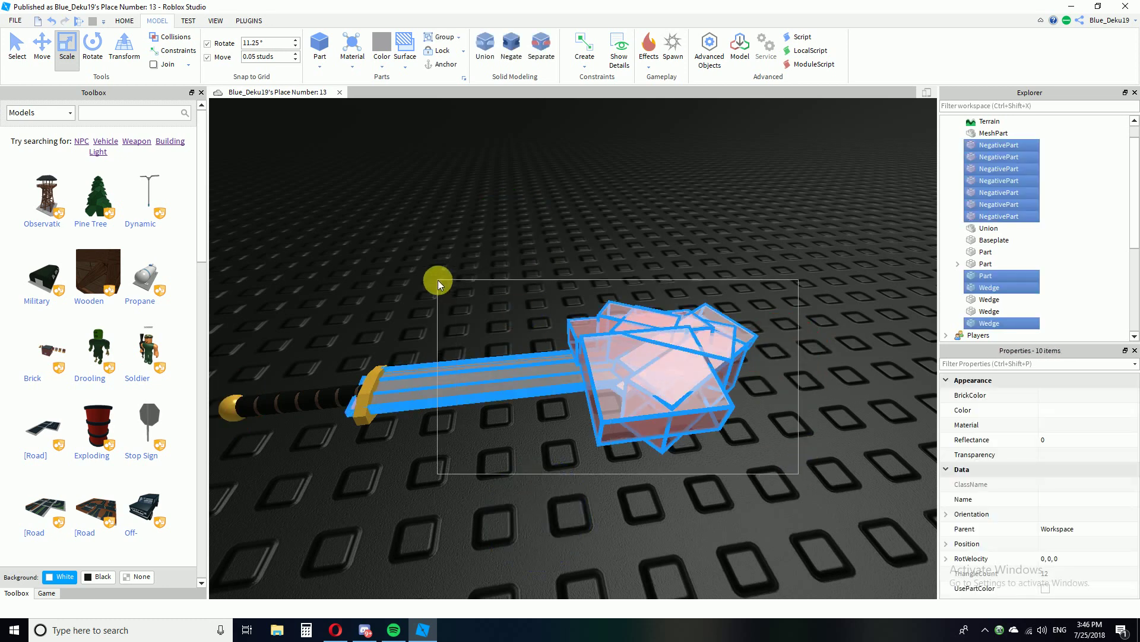
key(ctrl+shift+g)
click(758, 494)
scroll(785, 482, up, 4)
mouse_move(785, 482)
right_down()
mouse_move(771, 477)
mouse_move(789, 479)
right_up()
scroll(787, 481, down, 4)
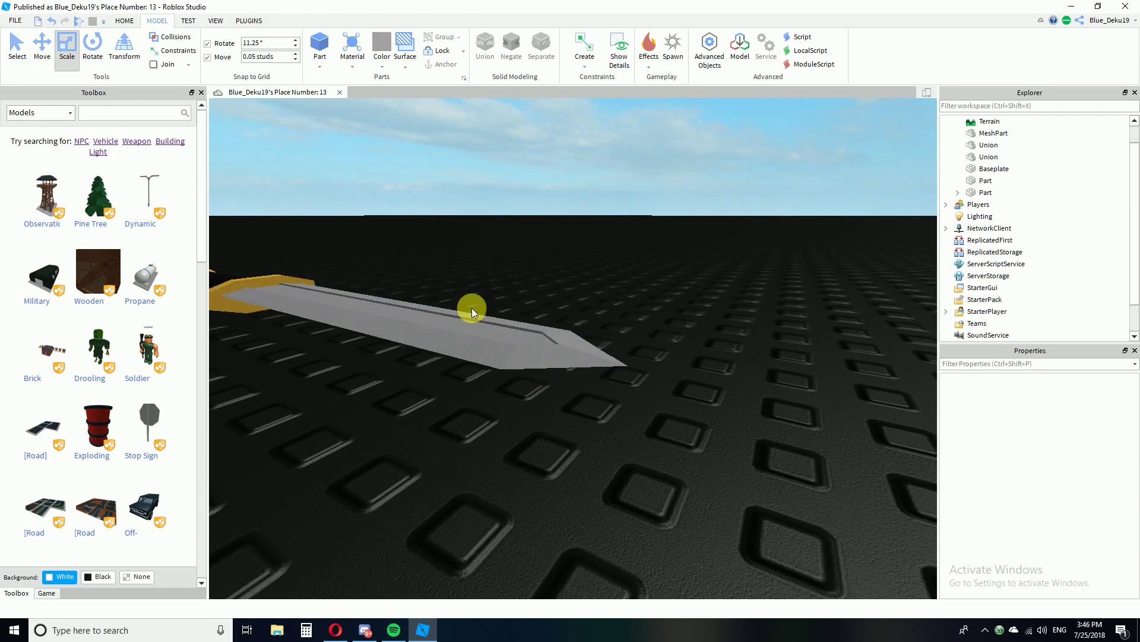
Duplicate the blade union, flip the copy upside down by 180° and lower it against the original's underside.
click(487, 319)
scroll(605, 375, down, 3)
right_drag(600, 374, 609, 379)
scroll(609, 379, up, 4)
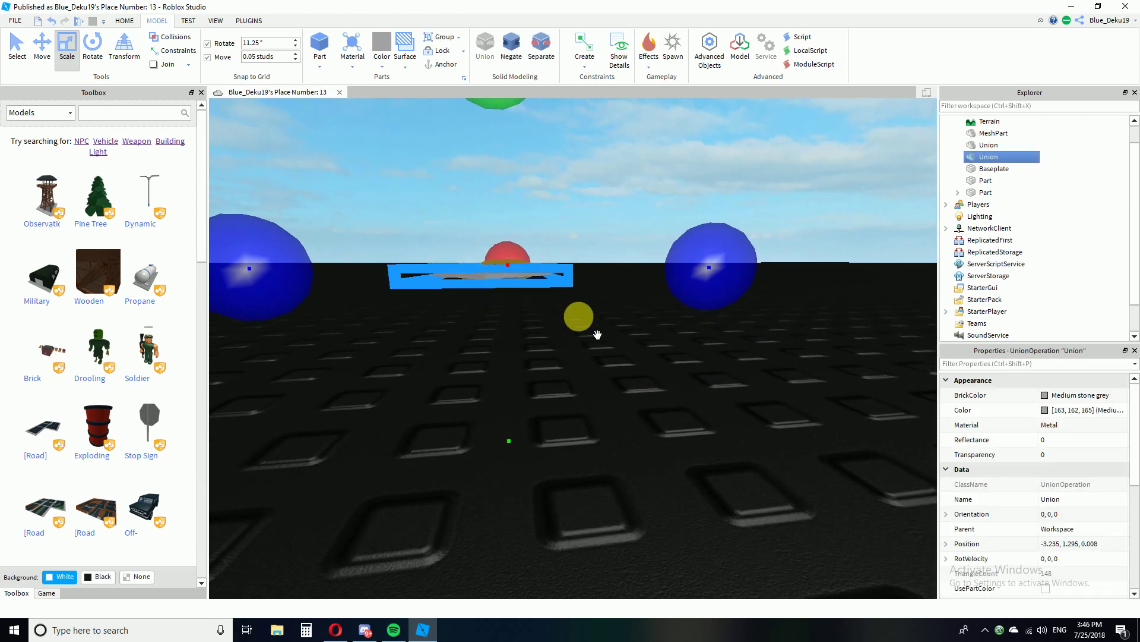
key(f)
drag(775, 277, 274, 348)
drag(279, 274, 270, 270)
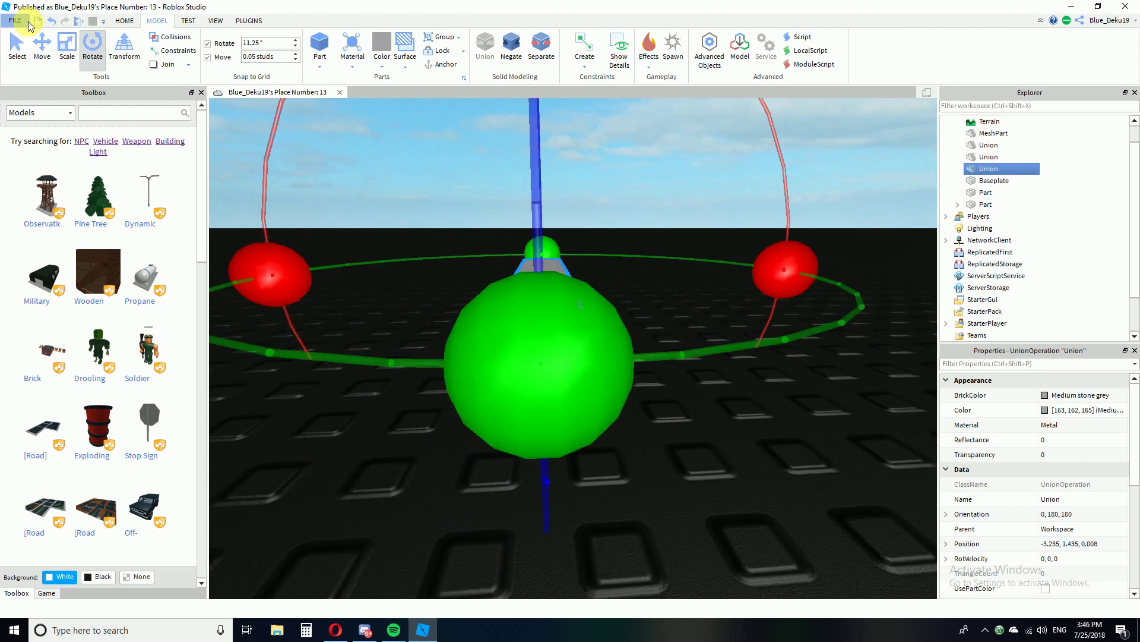
key(ctrl+2)
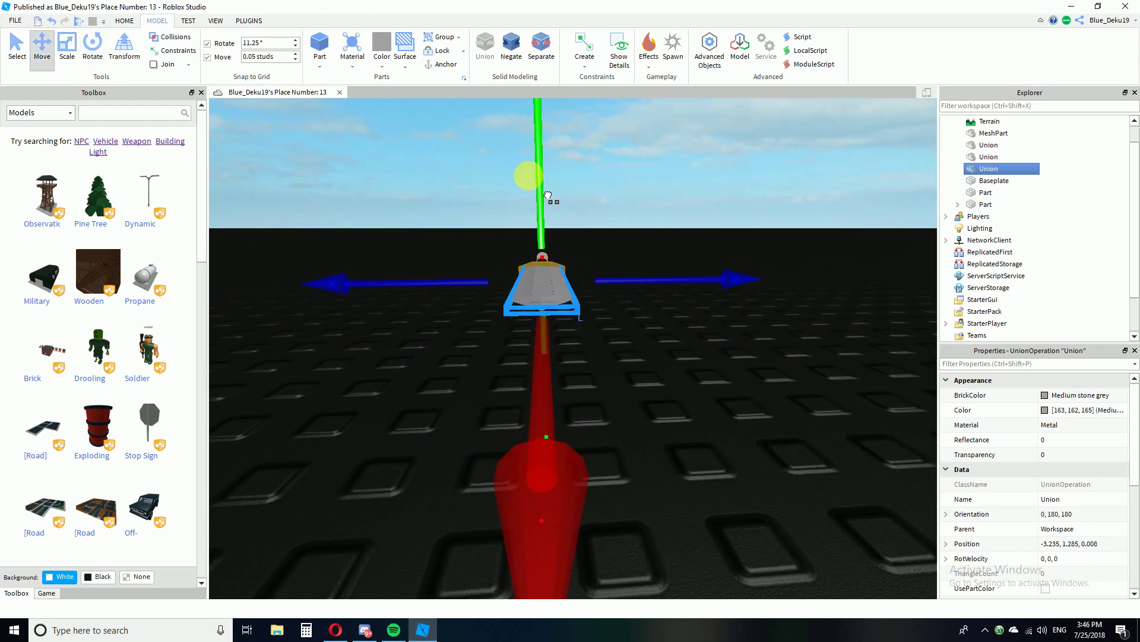
Set the move increment to 0.01 studs and nudge the flipped blade copy's height against the original.
click(708, 361)
right_drag(708, 361, 711, 364)
click(487, 323)
right_drag(581, 331, 583, 335)
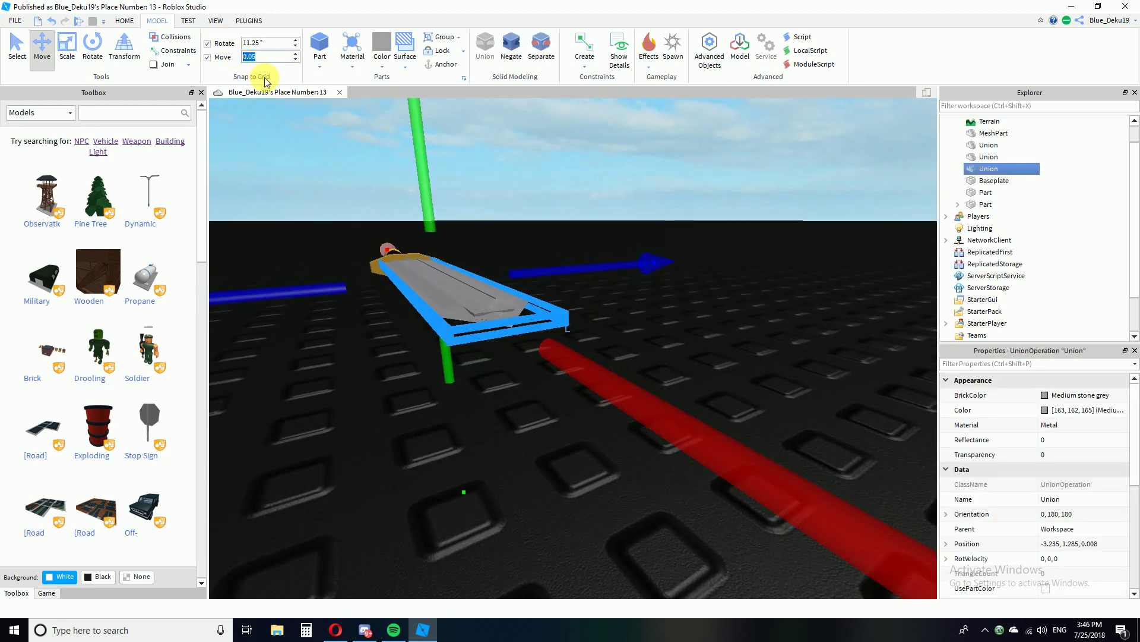
right_drag(544, 262, 532, 271)
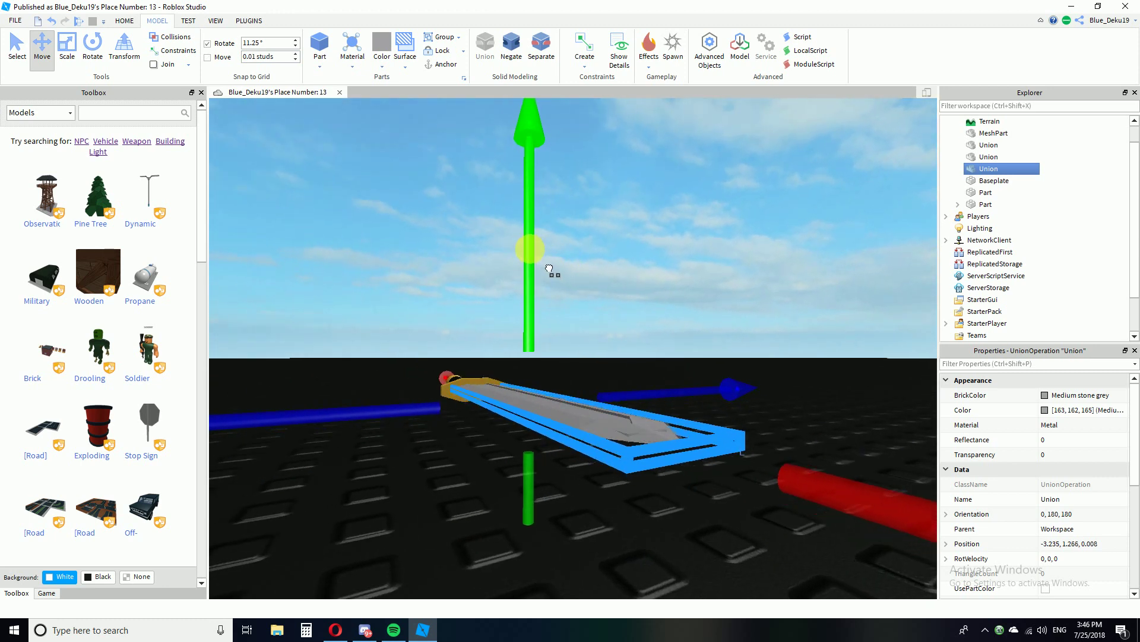
click(681, 258)
mouse_move(682, 258)
right_down()
mouse_move(687, 270)
mouse_move(682, 255)
right_up()
Fine-tune the flipped blade copy's height and check the seam between both halves around the tip.
click(558, 460)
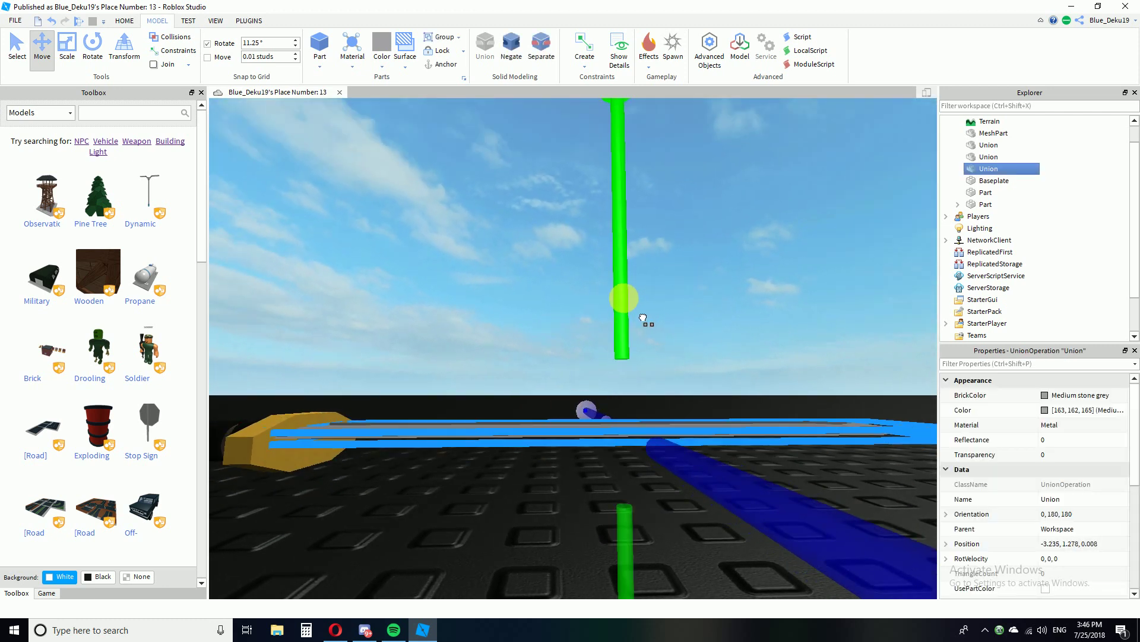
click(709, 300)
right_drag(708, 301, 695, 308)
key(d)
right_drag(640, 451, 706, 481)
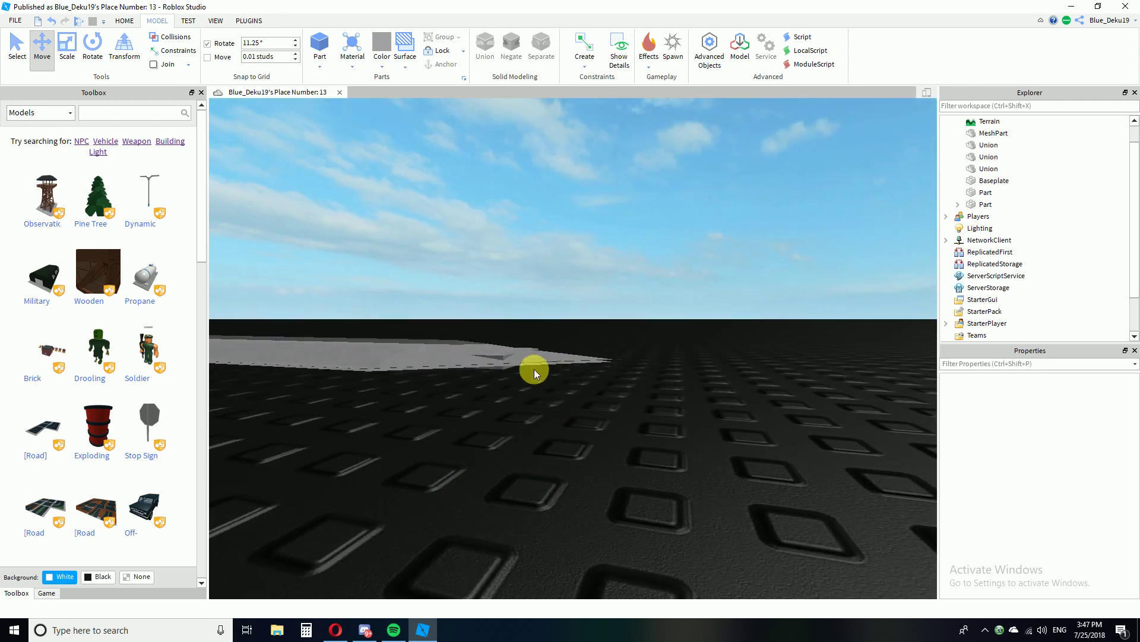
right_drag(535, 372, 532, 364)
click(536, 304)
click(536, 306)
right_drag(597, 345, 596, 349)
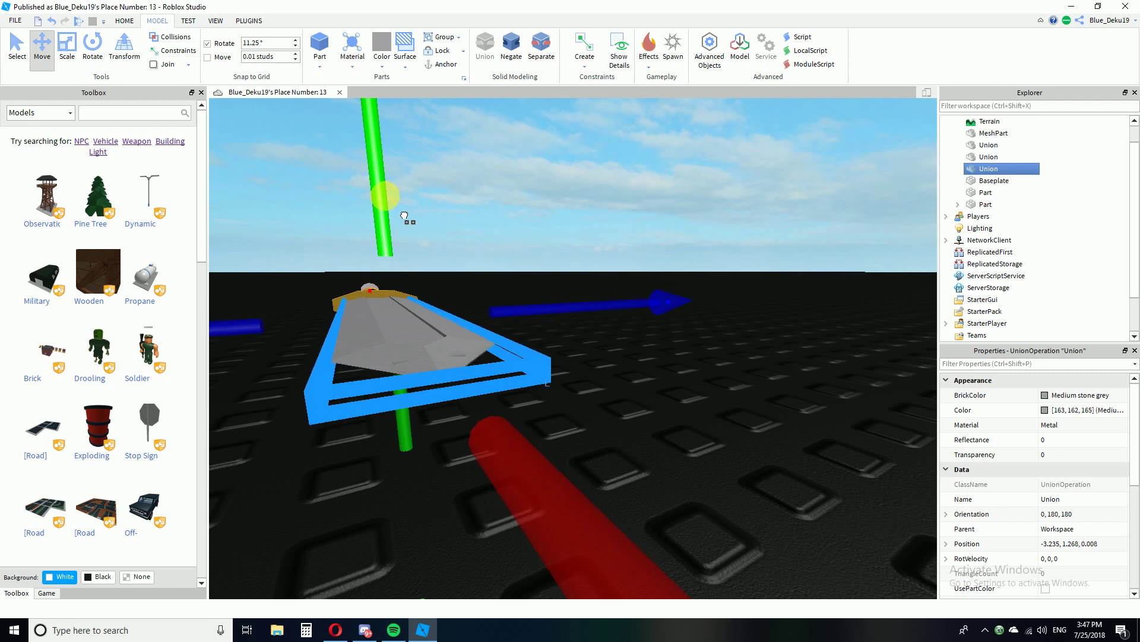
right_drag(683, 396, 678, 417)
click(715, 199)
right_drag(683, 289, 682, 290)
Insert a new block part, set the move increment to 0.05 studs and flatten the block beside the sword.
click(320, 44)
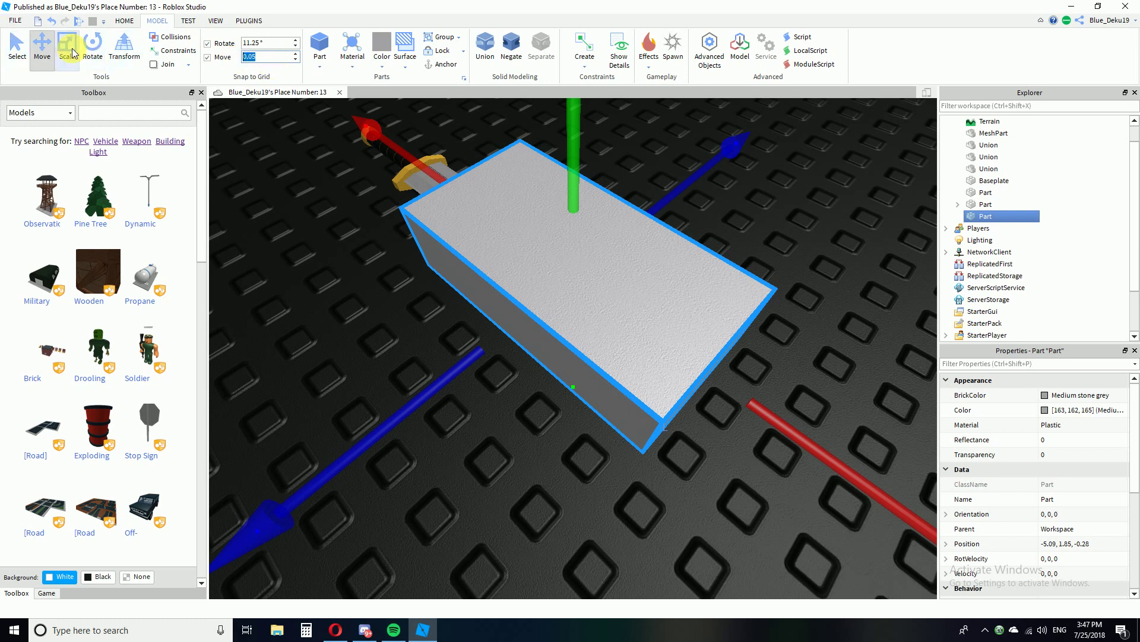
click(72, 52)
drag(631, 346, 458, 392)
right_drag(458, 392, 458, 390)
drag(473, 271, 496, 467)
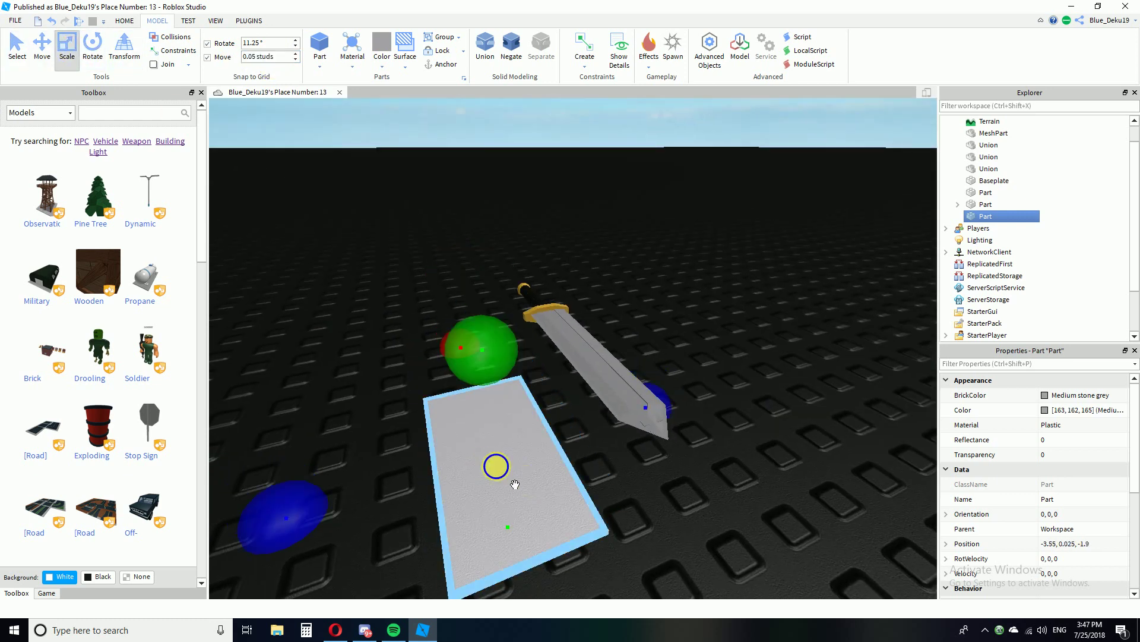
Scale the flat block down in length and width to a tiny cube near the blade tip.
right_drag(496, 466, 496, 467)
drag(438, 364, 991, 524)
right_drag(896, 497, 896, 496)
drag(658, 477, 461, 259)
right_drag(525, 320, 526, 322)
scroll(525, 319, up, 4)
right_drag(612, 473, 686, 429)
Select both blade halves and try to separate their unions.
click(579, 409)
scroll(636, 450, down, 5)
scroll(687, 429, up, 3)
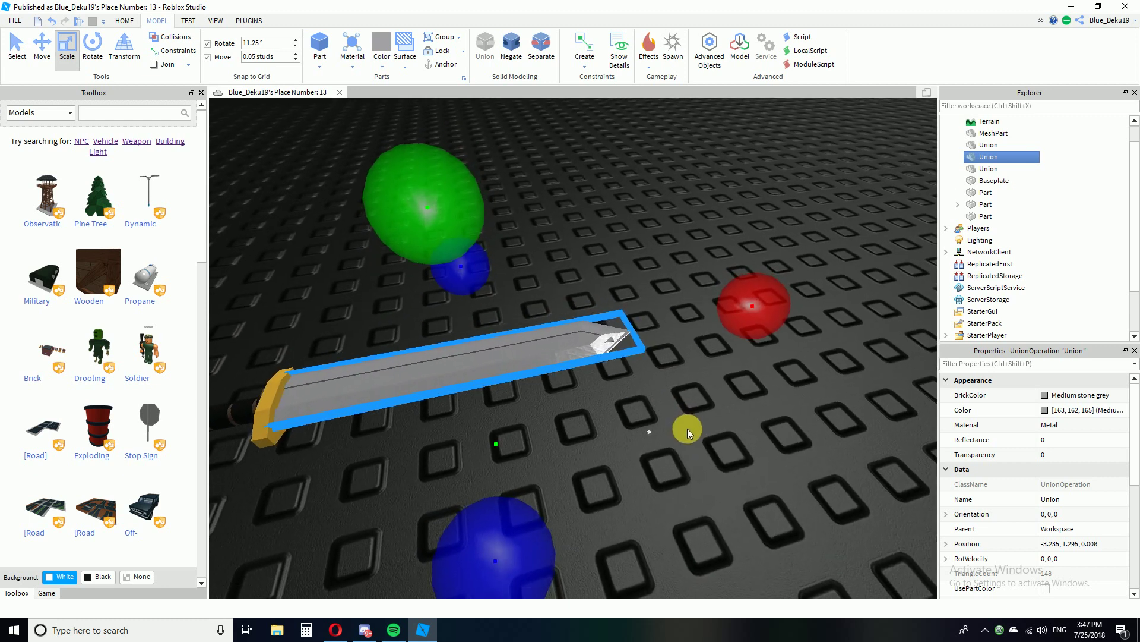
click(653, 368)
right_drag(653, 368, 652, 368)
drag(699, 395, 481, 236)
key(ctrl+shift+u)
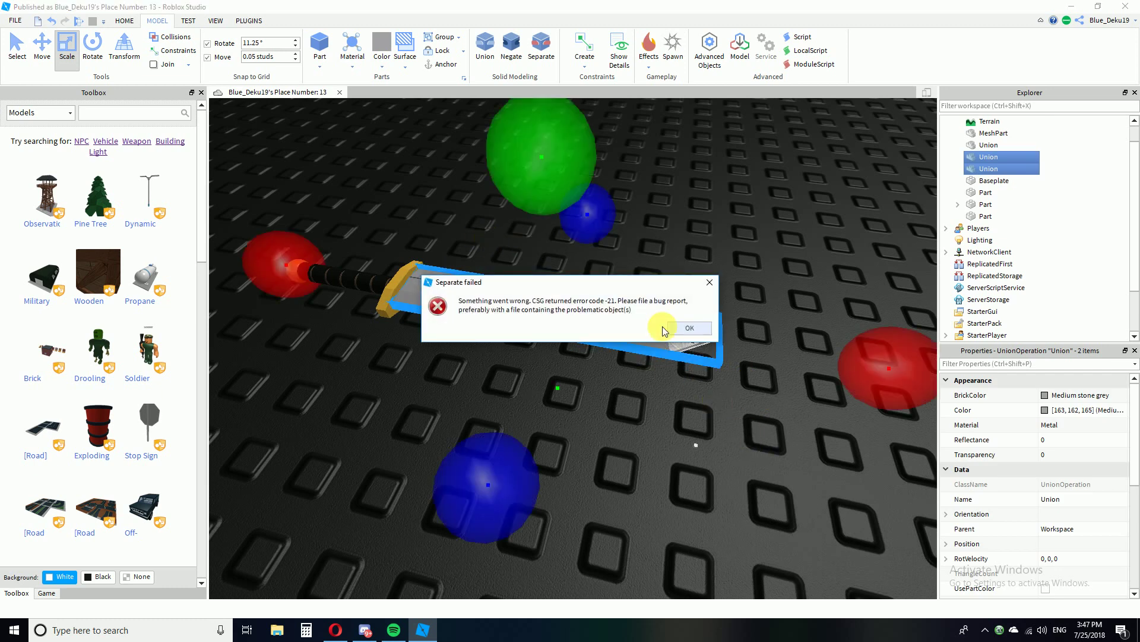
click(676, 325)
click(765, 433)
right_drag(765, 433, 765, 433)
scroll(765, 434, up, 5)
scroll(765, 433, down, 5)
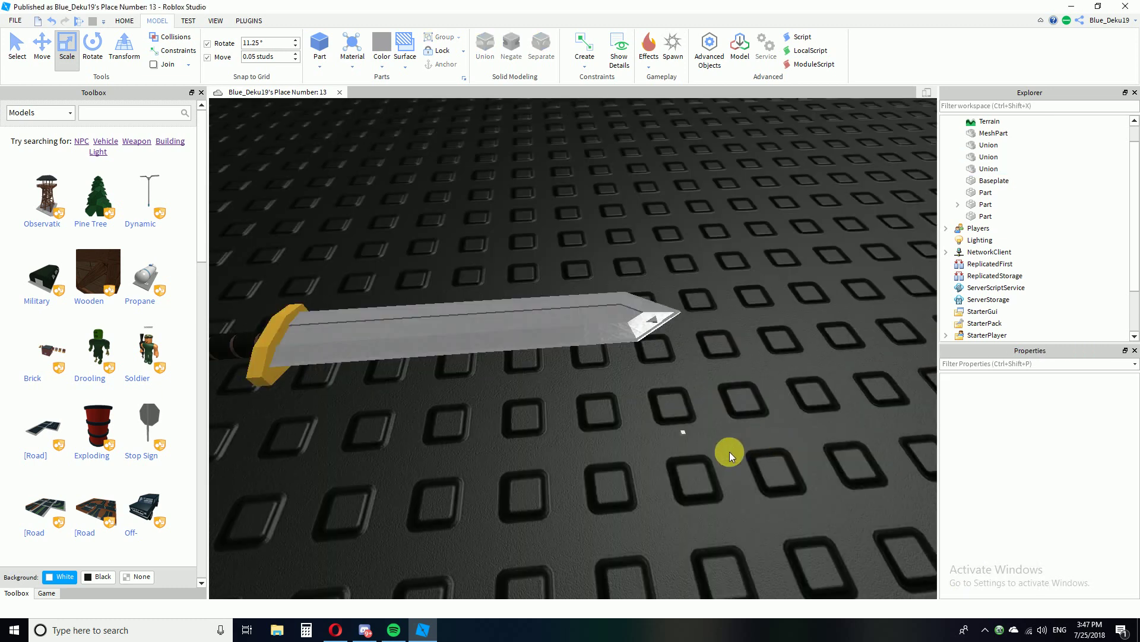
Raise the tiny cube from the baseplate to the blade's height at the tip.
click(623, 353)
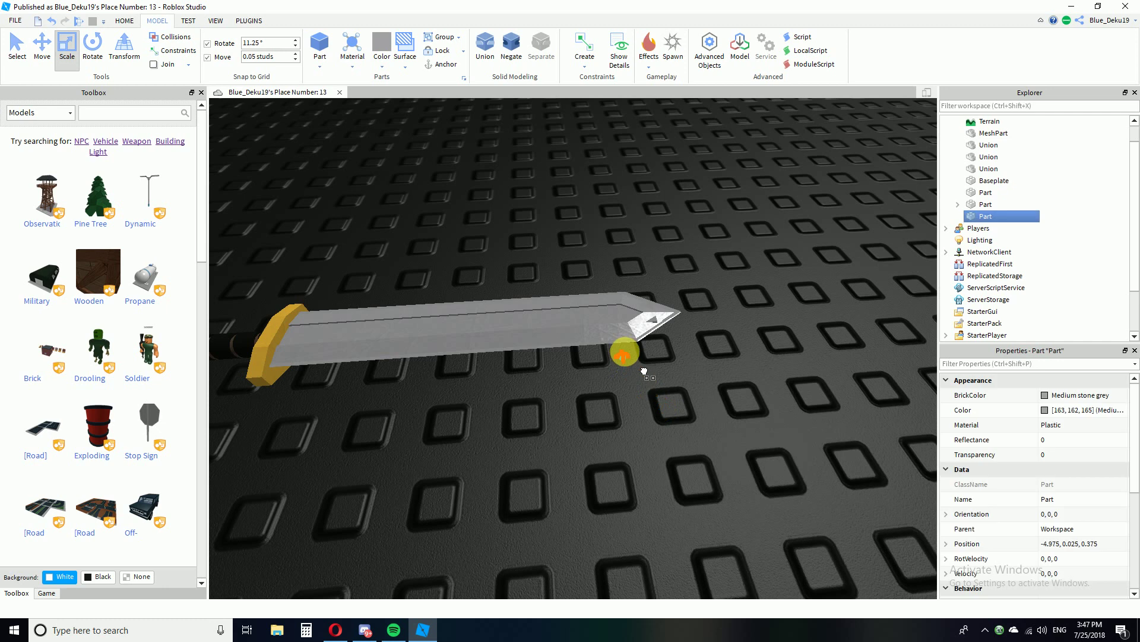
right_drag(644, 323, 646, 325)
right_drag(236, 163, 236, 163)
click(43, 48)
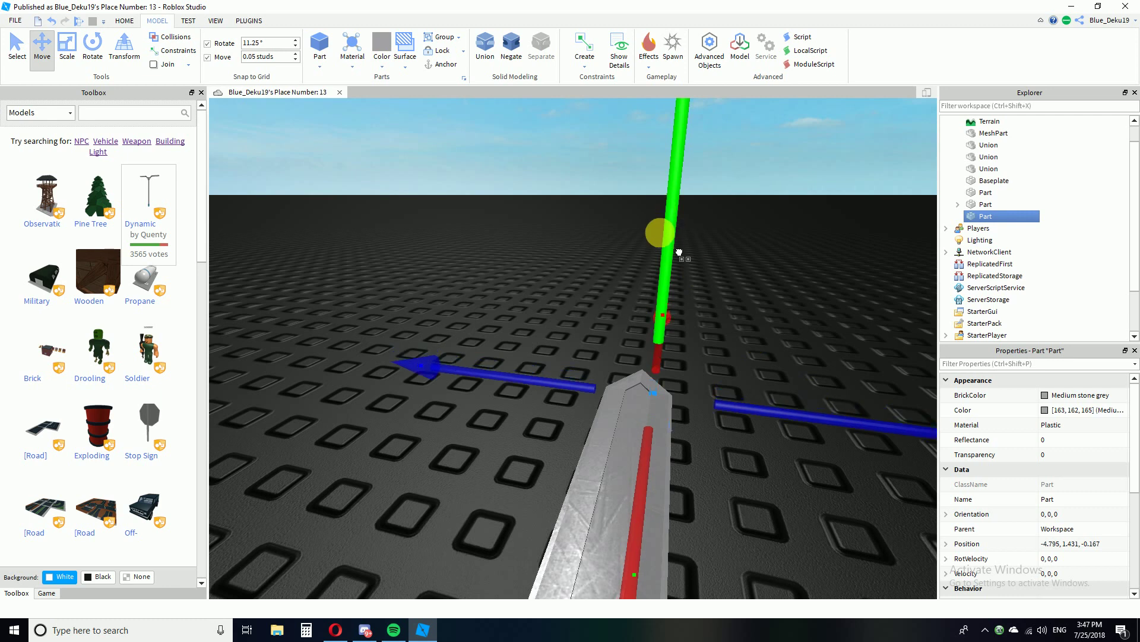
click(751, 284)
right_drag(742, 280, 760, 287)
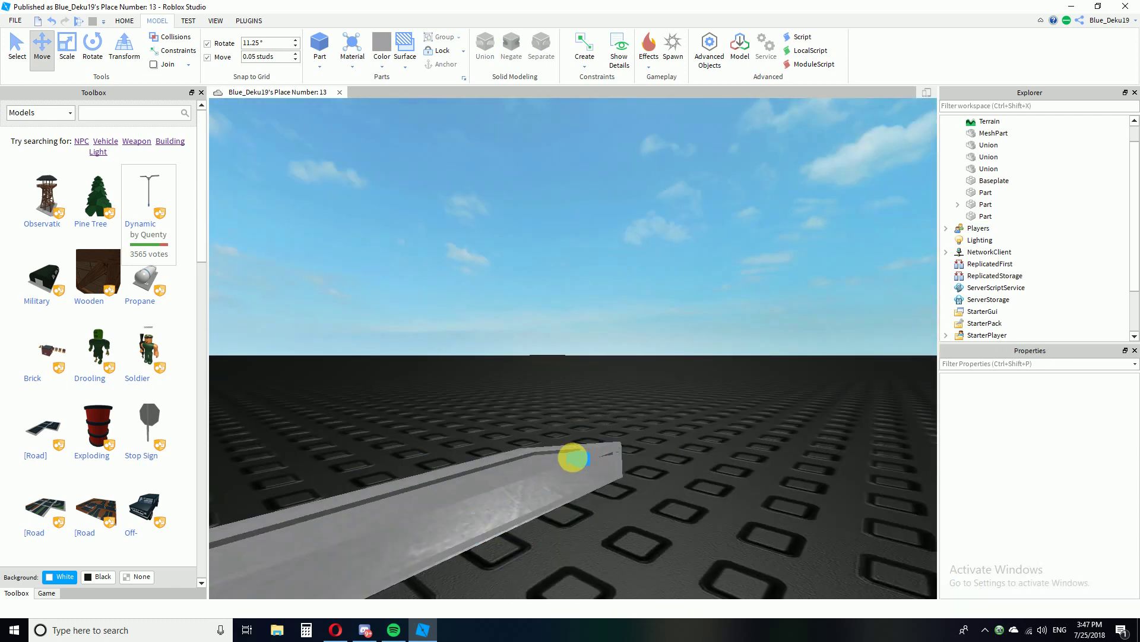
Position the tiny cube over the gap in the blade tip at -4.945, 1.331, -0.267.
click(572, 458)
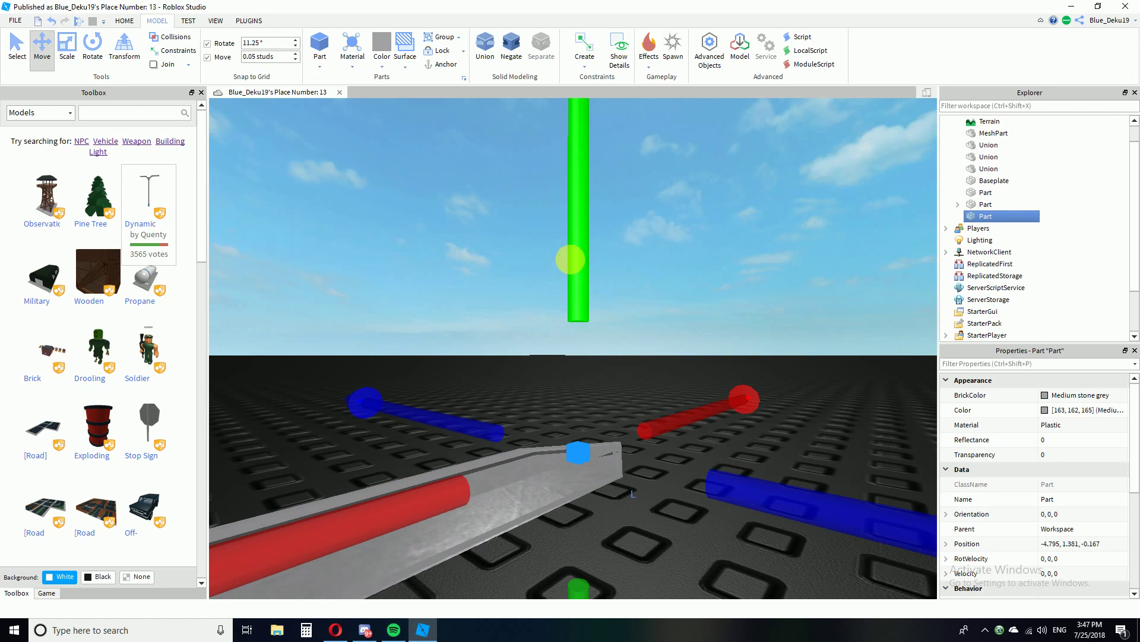
drag(570, 259, 587, 284)
drag(687, 444, 701, 447)
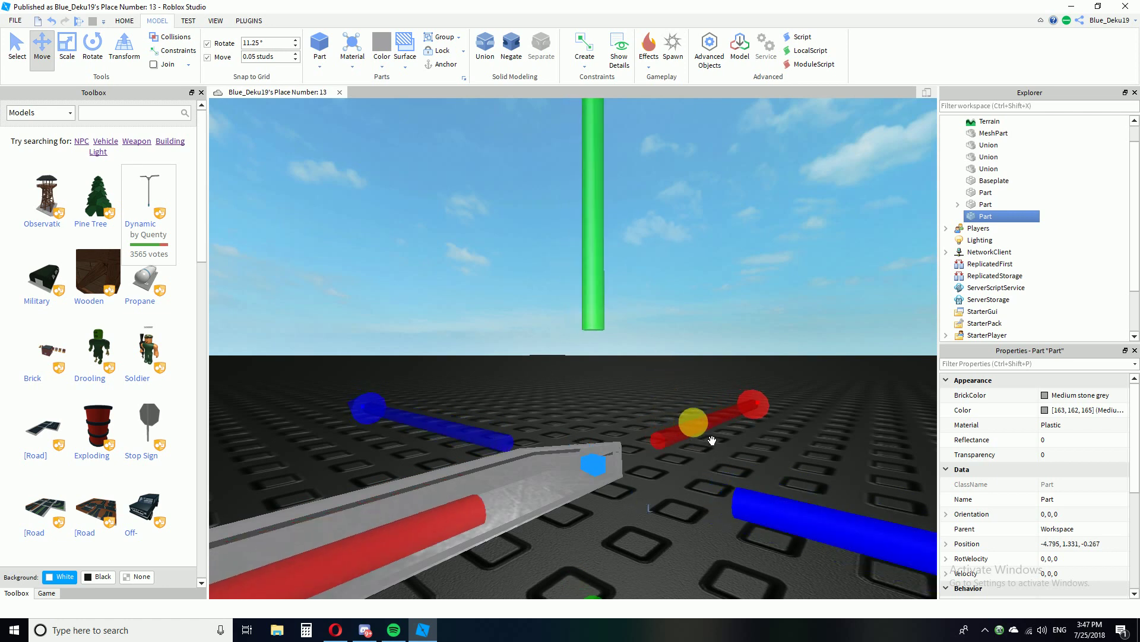
right_drag(707, 442, 766, 420)
drag(766, 420, 778, 419)
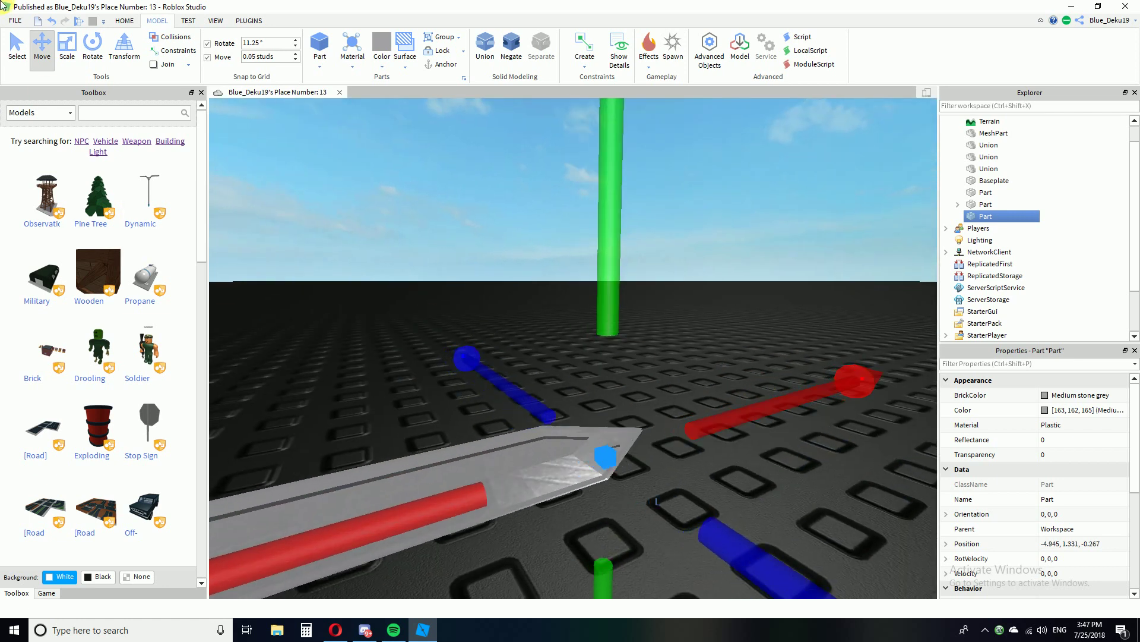
Rotate the tiny cube 33.75° about the vertical axis to line it up with the blade tip's slanted edge.
click(85, 51)
right_drag(577, 325, 577, 326)
scroll(576, 326, down, 3)
drag(648, 330, 574, 287)
right_drag(627, 311, 628, 312)
scroll(629, 311, up, 3)
click(594, 281)
right_drag(574, 337, 573, 337)
click(531, 386)
scroll(586, 395, up, 5)
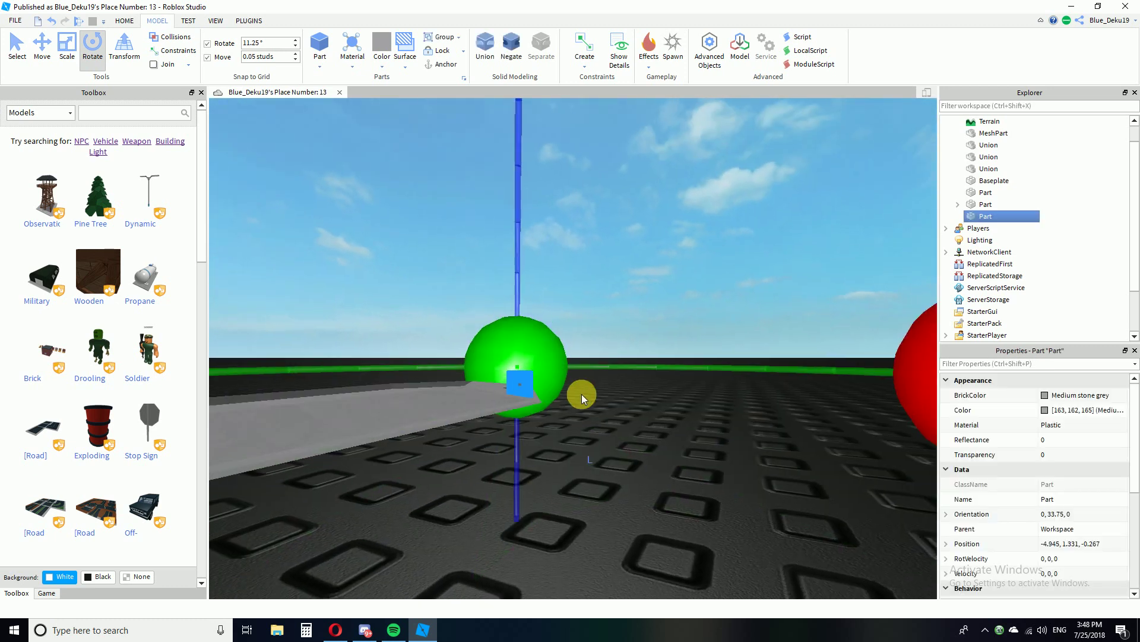
Tilt the tiny cube to an X orientation of -11.25° to match the slope of the blade tip.
drag(759, 364, 795, 456)
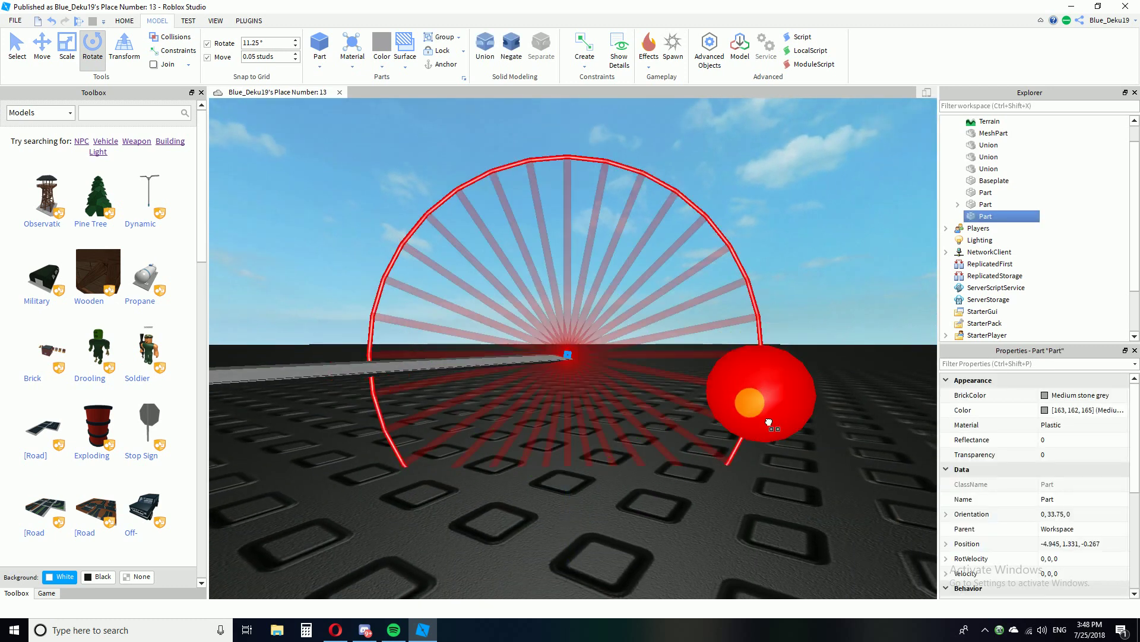
click(796, 456)
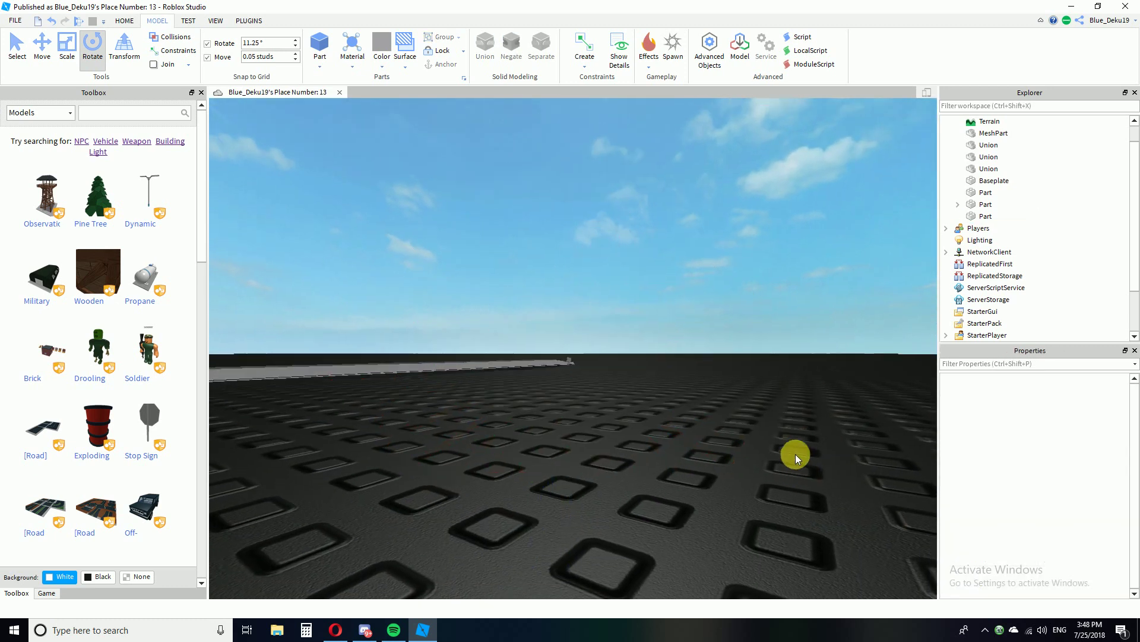
scroll(796, 457, up, 4)
scroll(796, 460, down, 3)
right_drag(796, 464, 796, 456)
scroll(796, 458, up, 2)
Enlarge the tilted cube into a flat slab, place it over the blade tip at -5.27, 1.311, -0.168, and negate it.
click(623, 397)
click(76, 53)
right_drag(469, 273, 594, 348)
drag(362, 263, 297, 248)
right_drag(523, 310, 521, 308)
scroll(522, 309, down, 3)
drag(458, 344, 447, 345)
drag(719, 380, 740, 386)
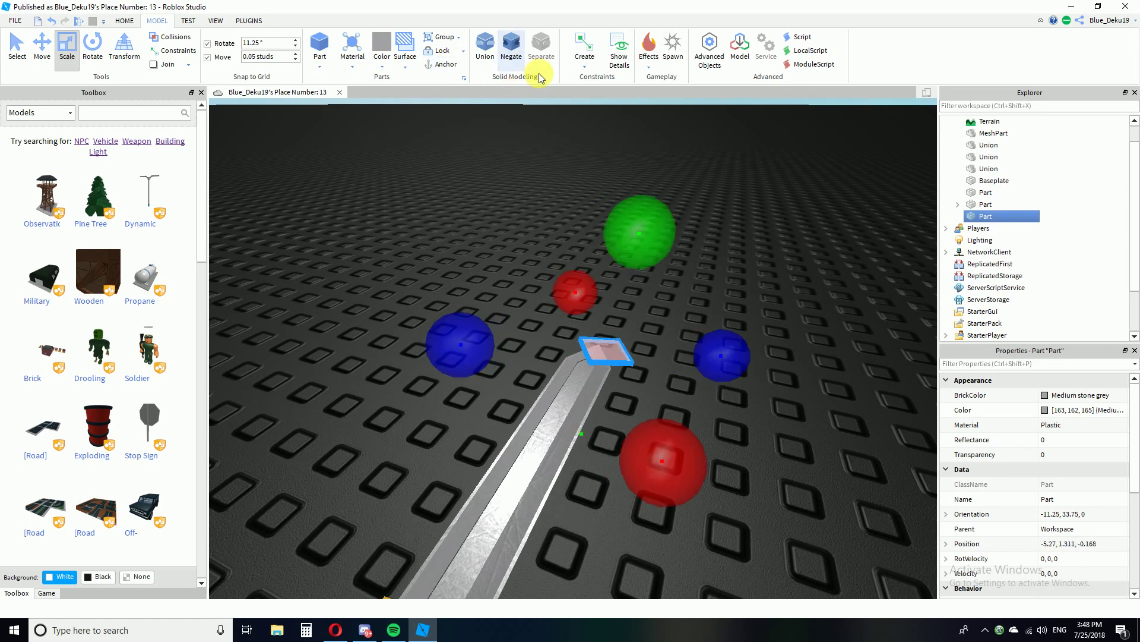
Try cutting the blade tip by unioning the negative slab with both blade halves, and undo the union.
right_drag(633, 410, 628, 416)
click(741, 405)
right_drag(741, 406, 730, 416)
drag(838, 418, 558, 290)
key(ctrl+shift+g)
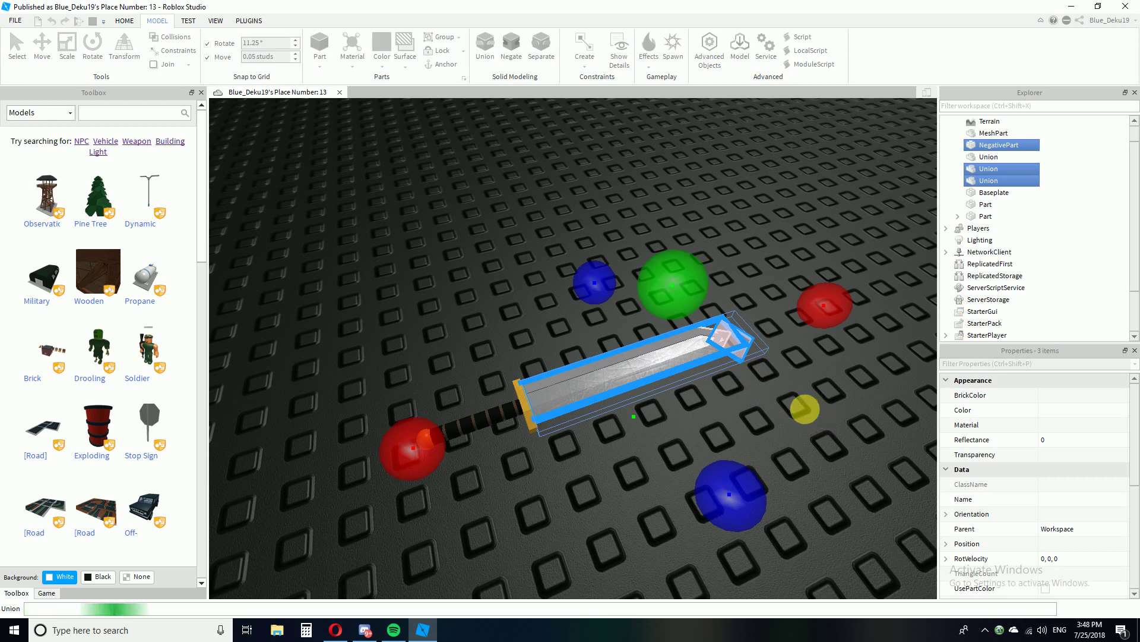
click(797, 392)
right_drag(796, 392, 798, 390)
key(w)
key(ctrl+z)
Examine how the negative slab overlaps the blade tip from above and from the side.
click(662, 440)
right_drag(662, 440, 662, 432)
click(667, 427)
click(581, 528)
click(661, 432)
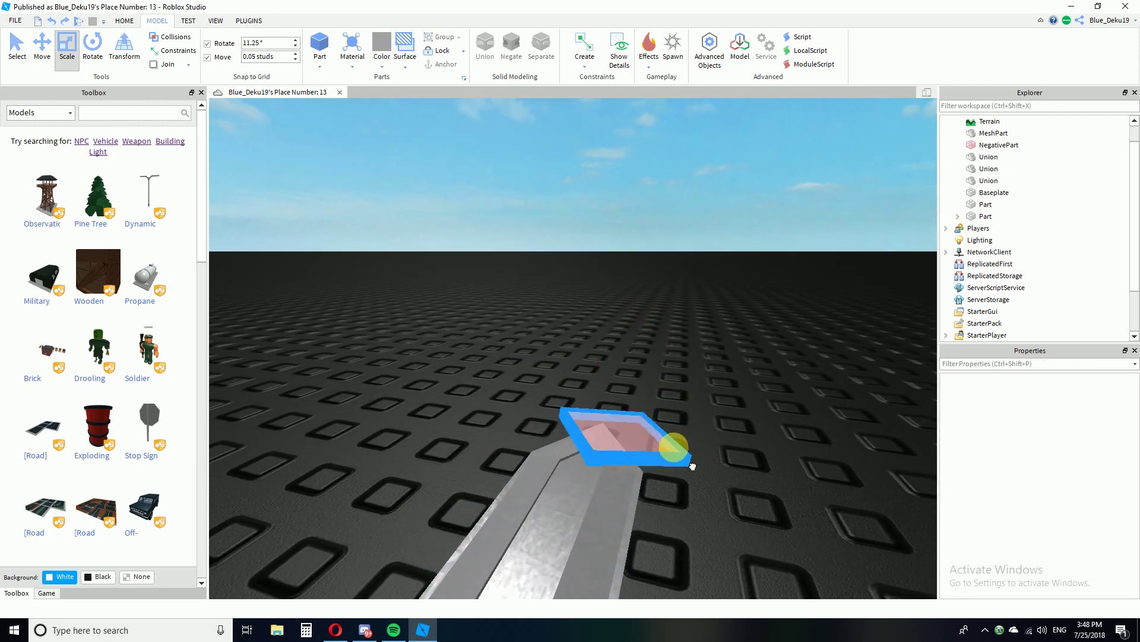
click(673, 447)
right_drag(739, 468, 739, 468)
click(739, 468)
right_drag(690, 554, 690, 555)
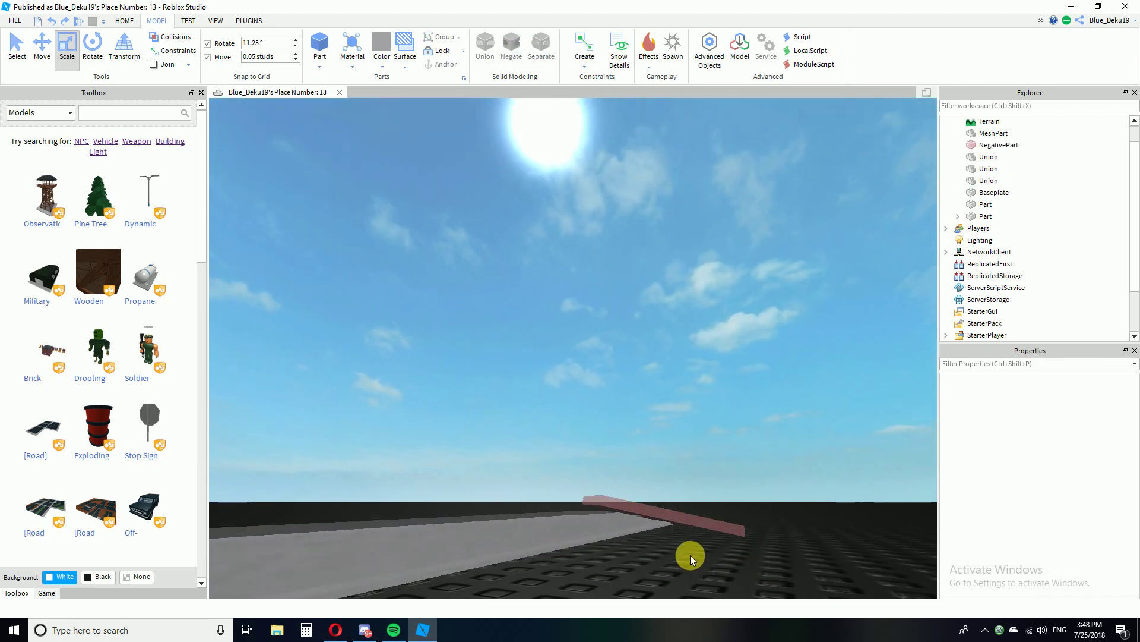
Set the move snap to 0.01 studs and lower the negative slab to -5.268, 1.301, -0.166.
click(689, 527)
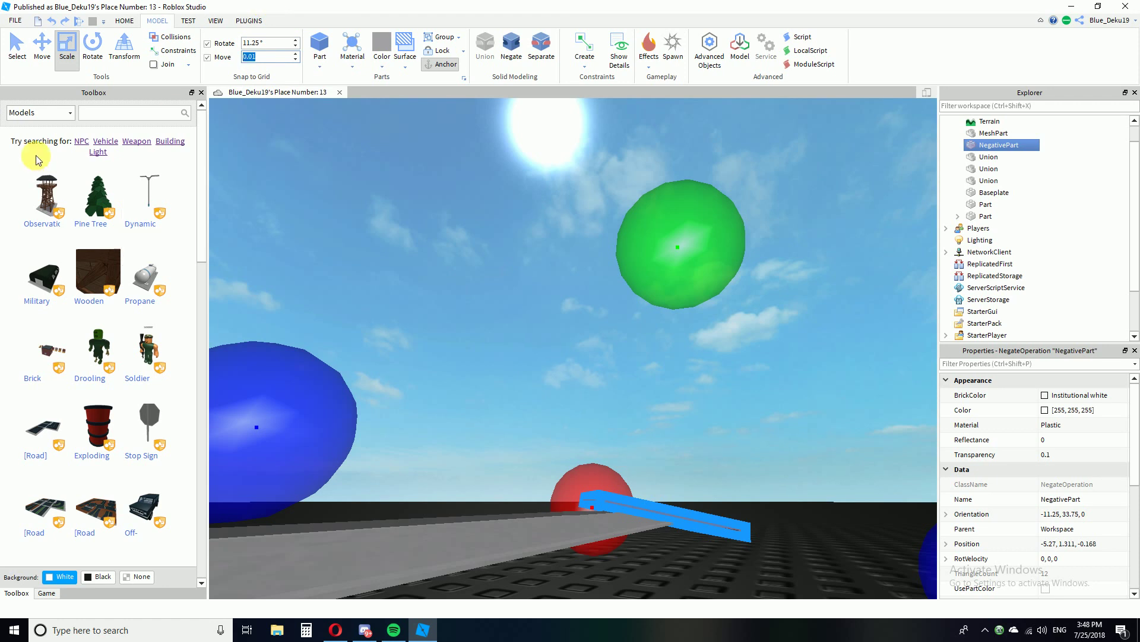
click(41, 40)
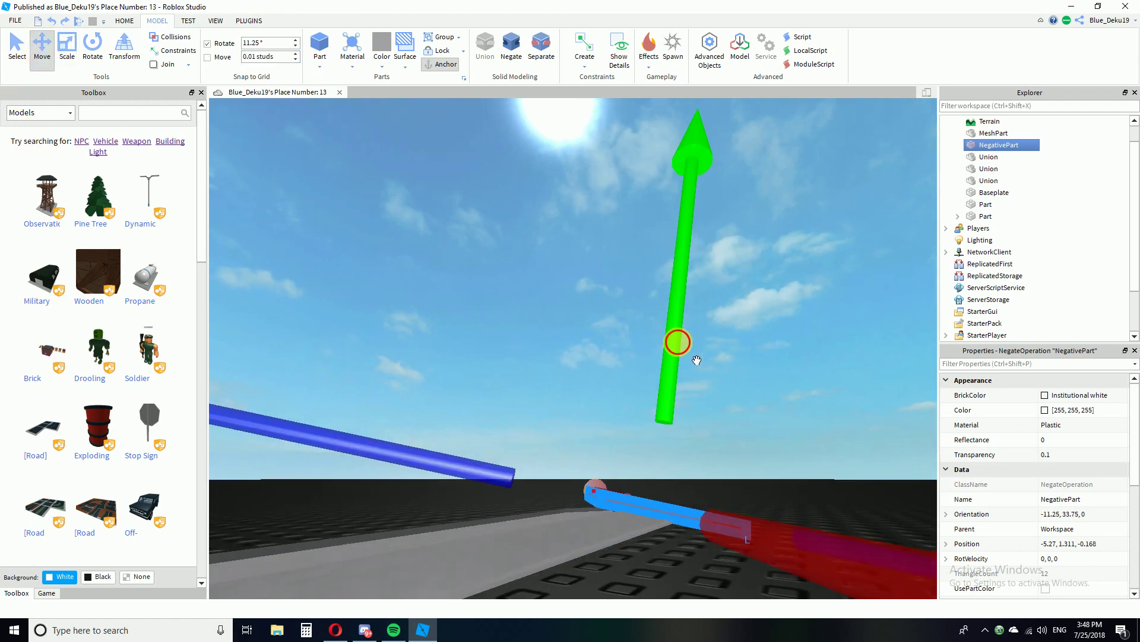
click(742, 365)
right_drag(742, 365, 746, 392)
click(731, 542)
Try unioning the lowered negative slab with both blade halves, inspect the cut at the tip, and undo it.
click(833, 301)
right_drag(832, 302, 664, 313)
drag(664, 312, 551, 468)
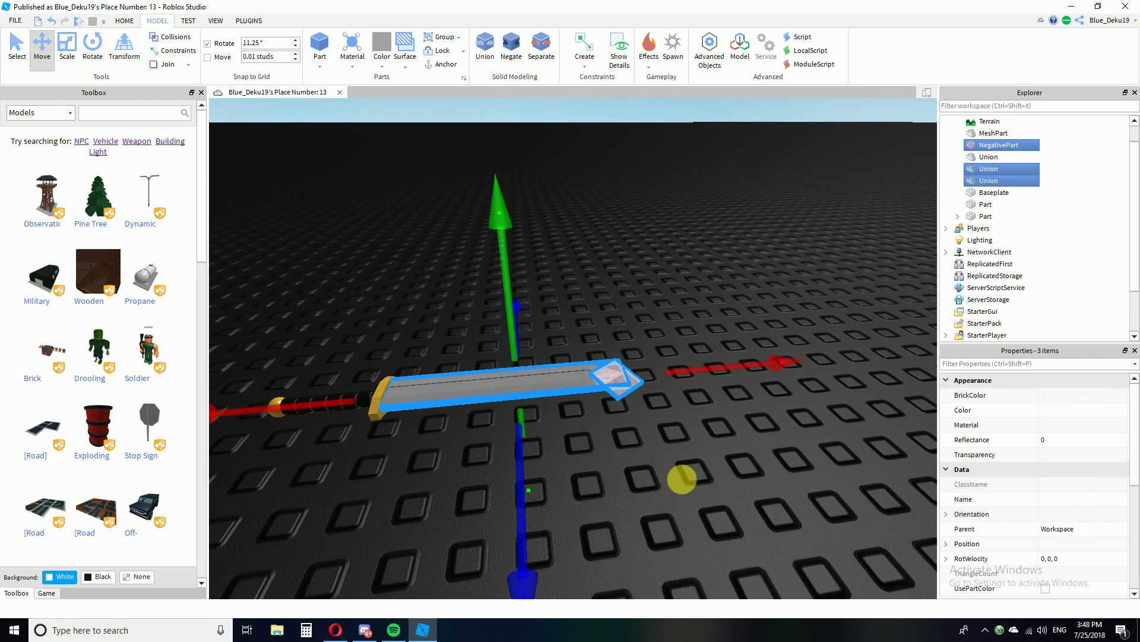
key(ctrl+shift+g)
click(707, 430)
scroll(709, 436, up, 4)
mouse_move(709, 436)
right_down()
mouse_move(717, 440)
mouse_move(710, 436)
right_up()
scroll(709, 436, down, 4)
key(ctrl+z)
Shift the negative slab sideways across the blade tip to -5.242, 1.301, -0.184.
right_drag(463, 508, 473, 480)
click(469, 464)
right_drag(642, 408, 664, 399)
scroll(651, 405, down, 3)
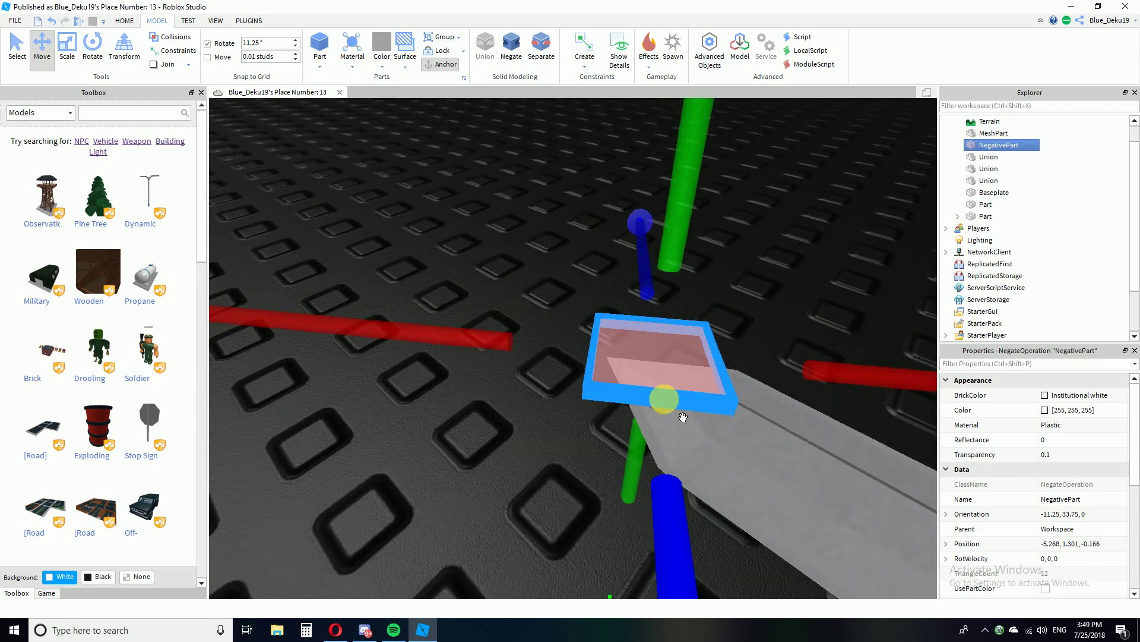
drag(868, 387, 881, 398)
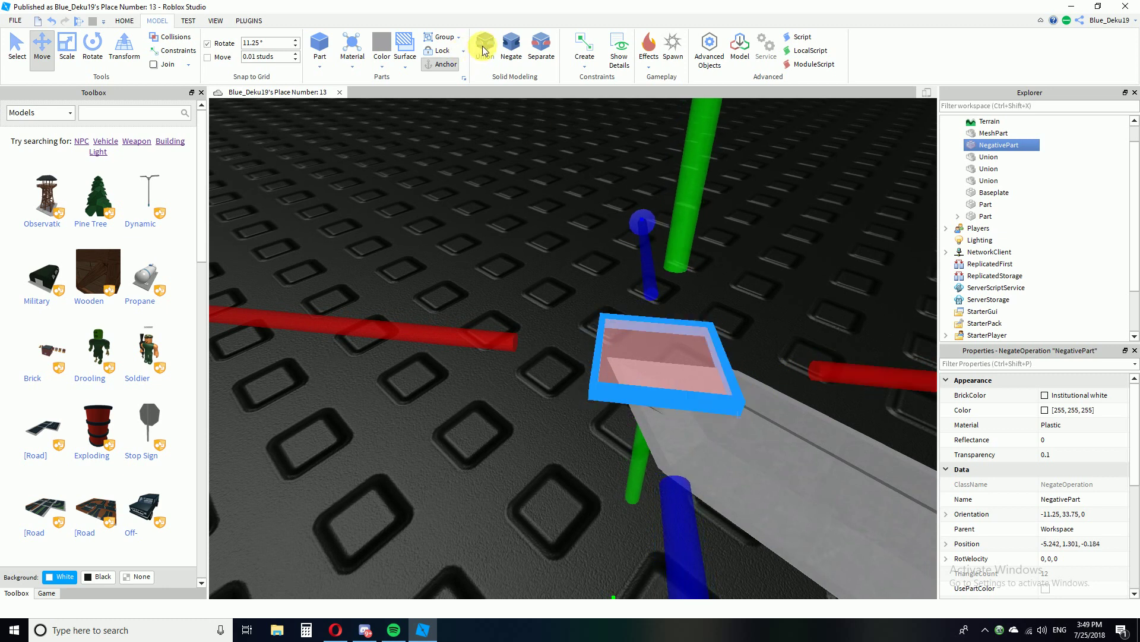
Enlarge the negative slab beyond the blade tip and raise it to -5.246, 1.331, -0.189.
right_drag(720, 231, 721, 230)
scroll(719, 232, down, 3)
drag(556, 255, 574, 262)
click(43, 53)
right_drag(696, 343, 696, 343)
key(w)
drag(482, 435, 482, 435)
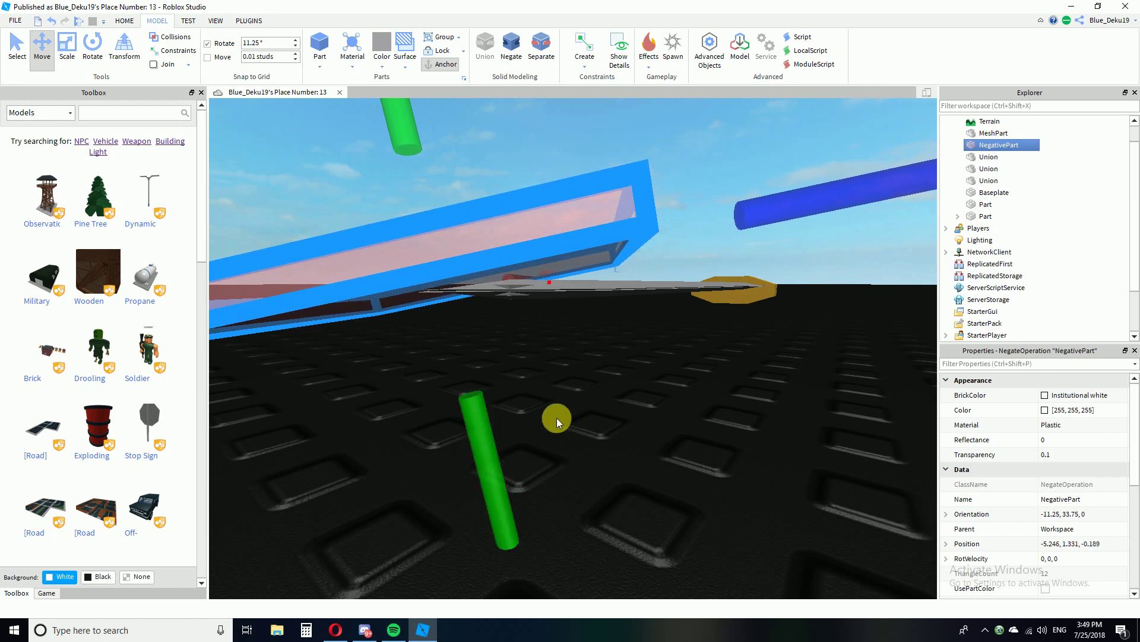
Try unioning the enlarged negative slab with both blade halves, inspect the cut edge closely, and undo it.
right_drag(558, 418, 556, 418)
scroll(628, 476, down, 5)
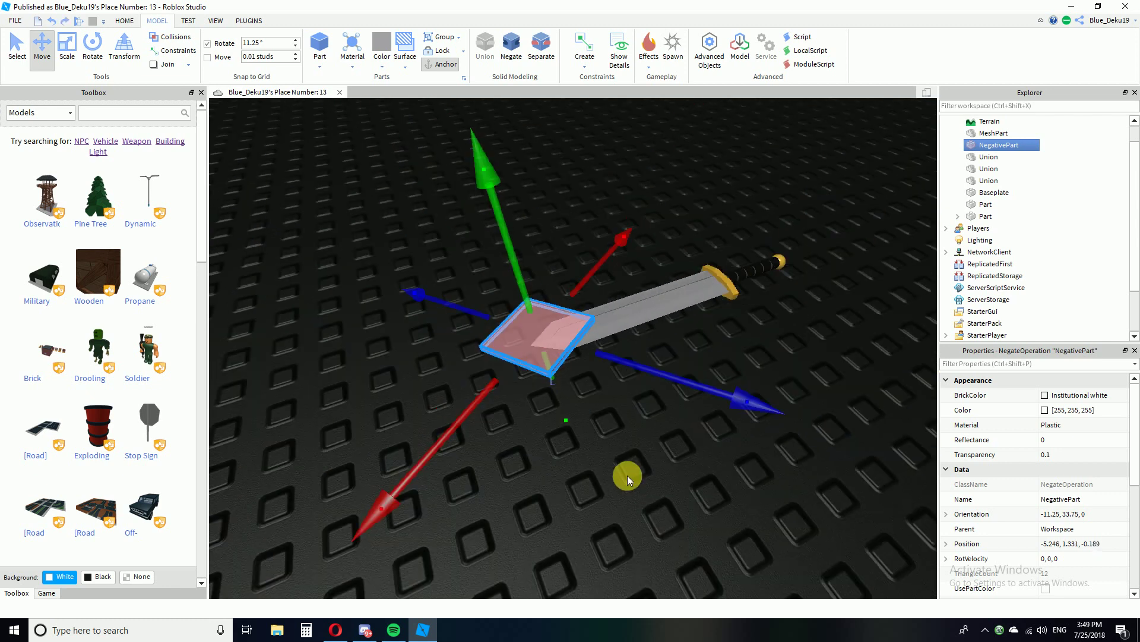
scroll(628, 476, down, 1)
drag(466, 247, 654, 397)
key(ctrl+shift+g)
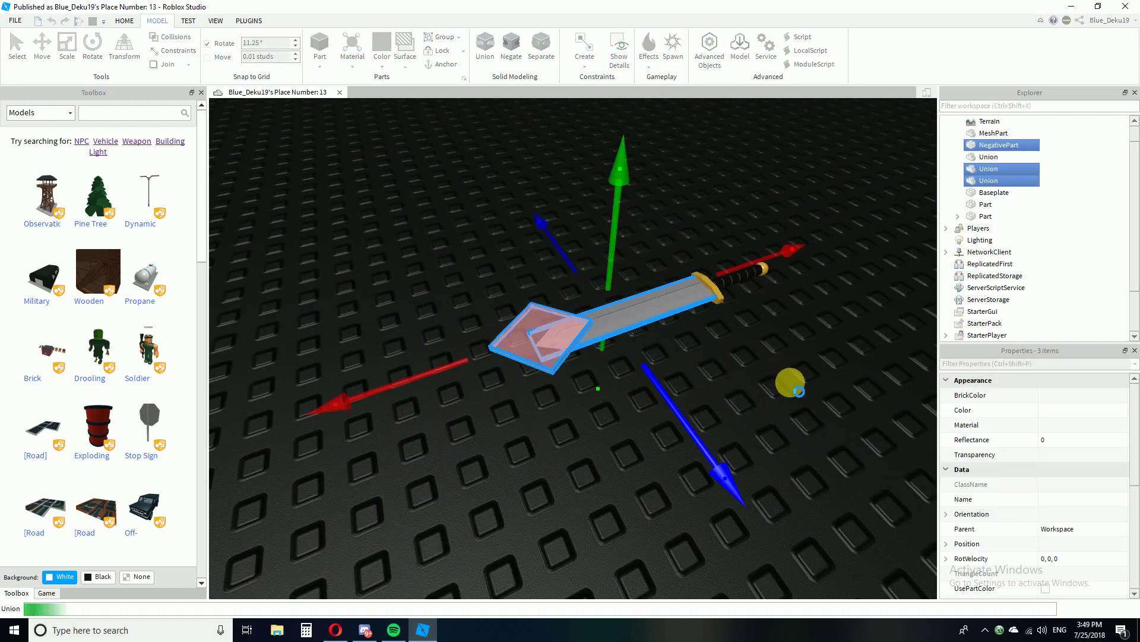
click(758, 408)
right_drag(700, 425, 562, 477)
scroll(699, 425, up, 5)
scroll(608, 486, down, 3)
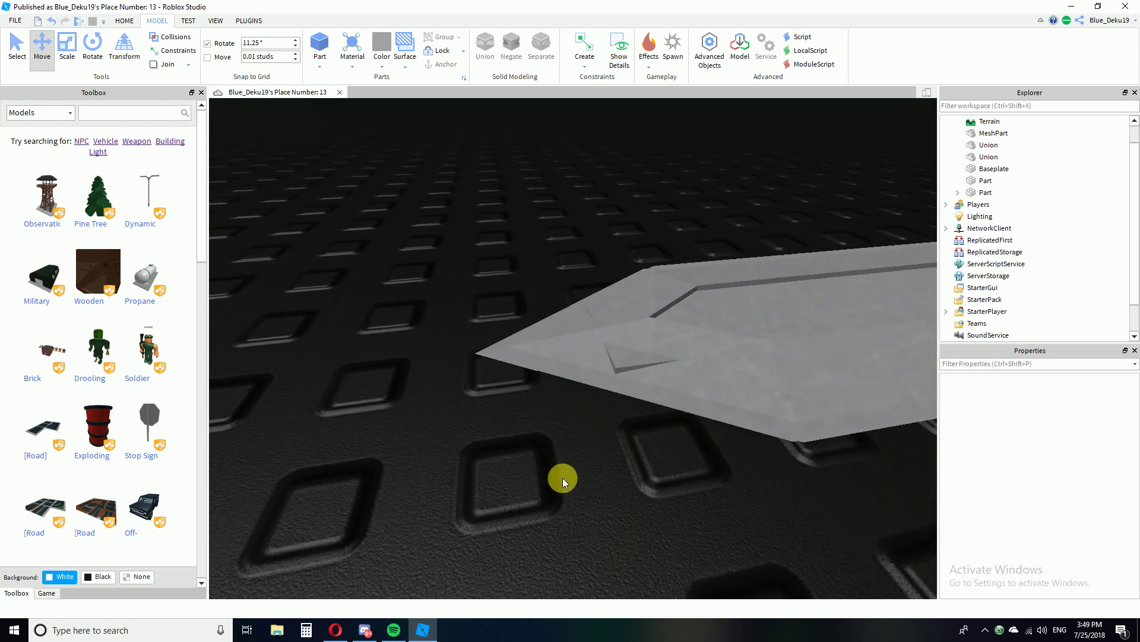
scroll(561, 478, down, 4)
key(ctrl+z)
Duplicate the negative slab below the blade tip and set the copy's orientation to 11.25, 33.75, 0.
click(564, 472)
drag(577, 386, 598, 395)
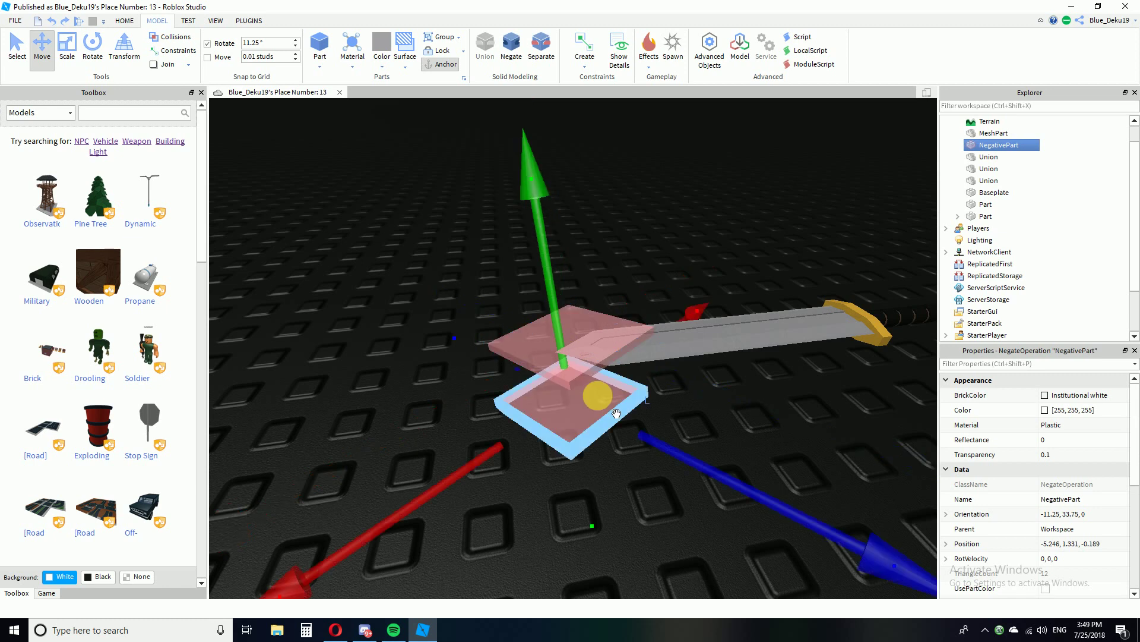
right_drag(529, 426, 527, 466)
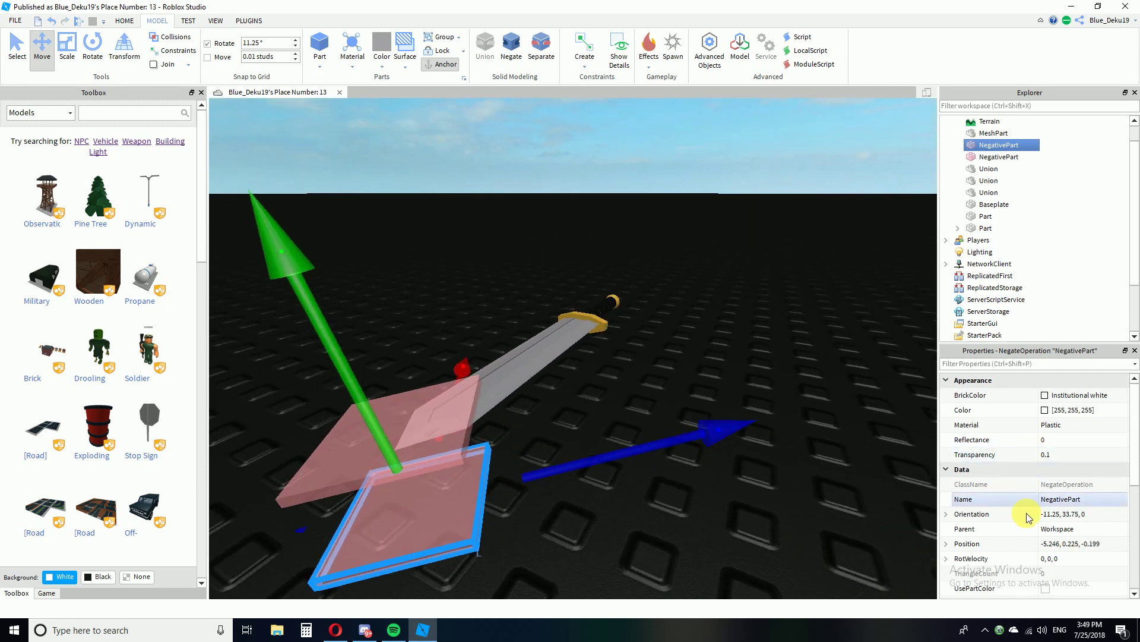
scroll(1029, 518, down, 1)
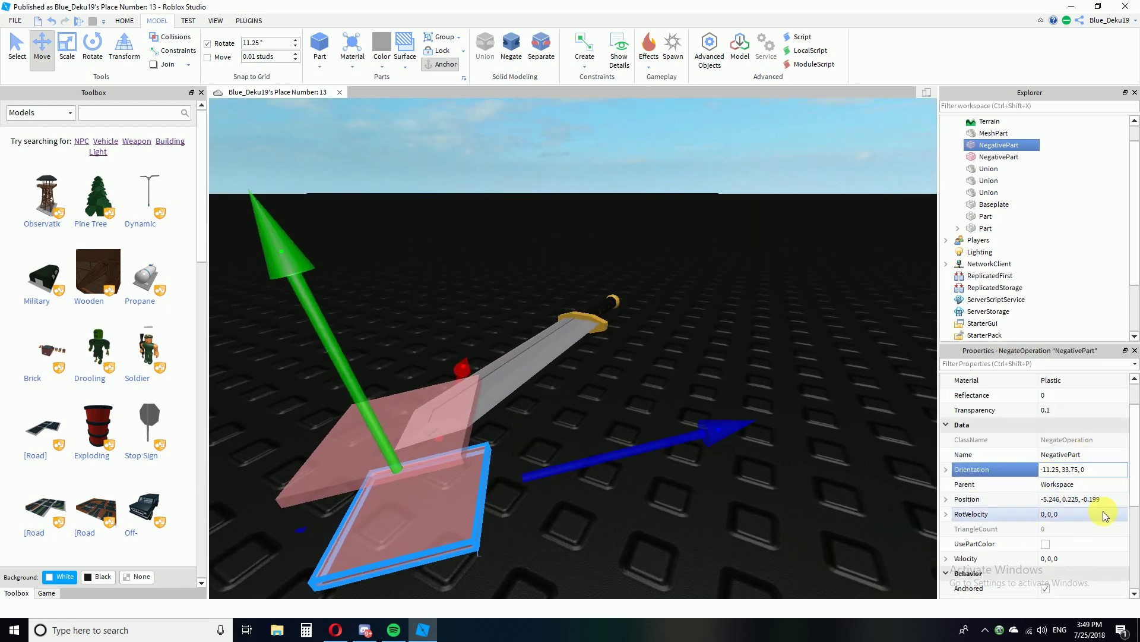
key(Return)
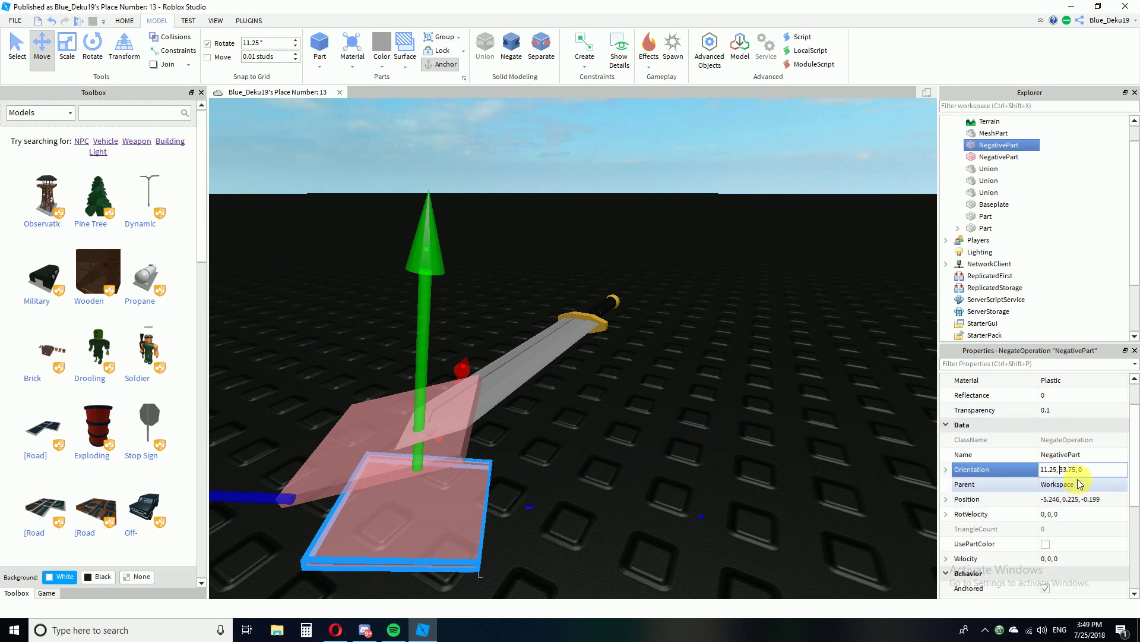
Try an orientation of 11.25, 0, 0 on the copied negative slab and undo it.
key(Return)
right_drag(927, 500, 946, 477)
right_drag(695, 425, 693, 408)
scroll(694, 407, up, 3)
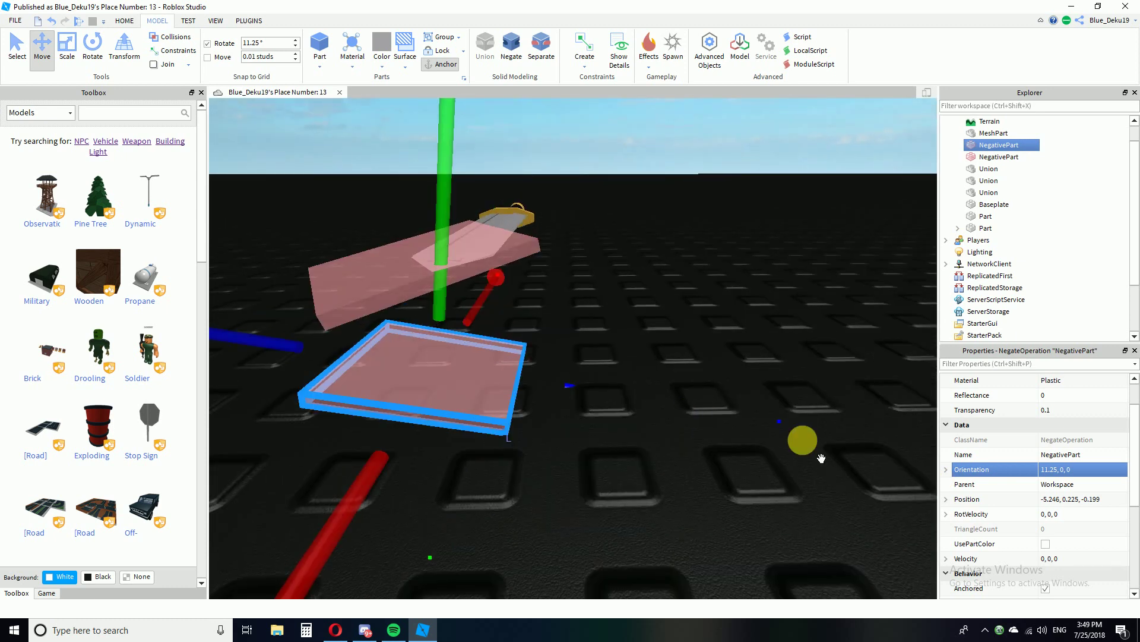
key(ctrl+z)
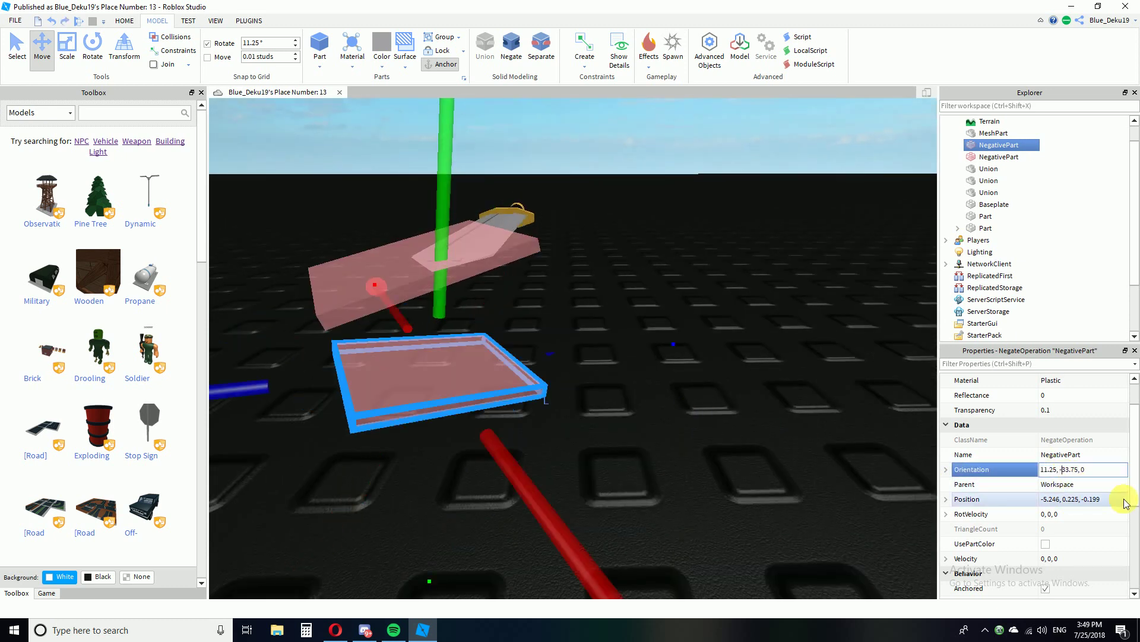
Set the copied slab's orientation to 11.25, -33.75, 0 and raise it to the blade tip at -5.367, 1.319, -0.018.
key(Return)
right_drag(366, 199, 400, 306)
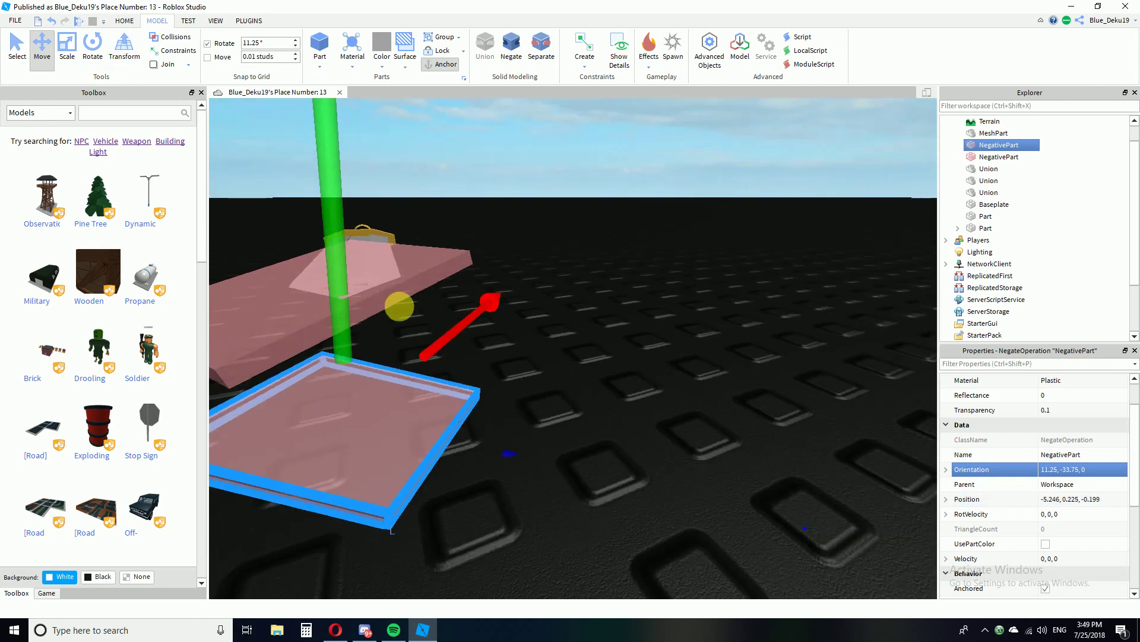
scroll(341, 323, down, 3)
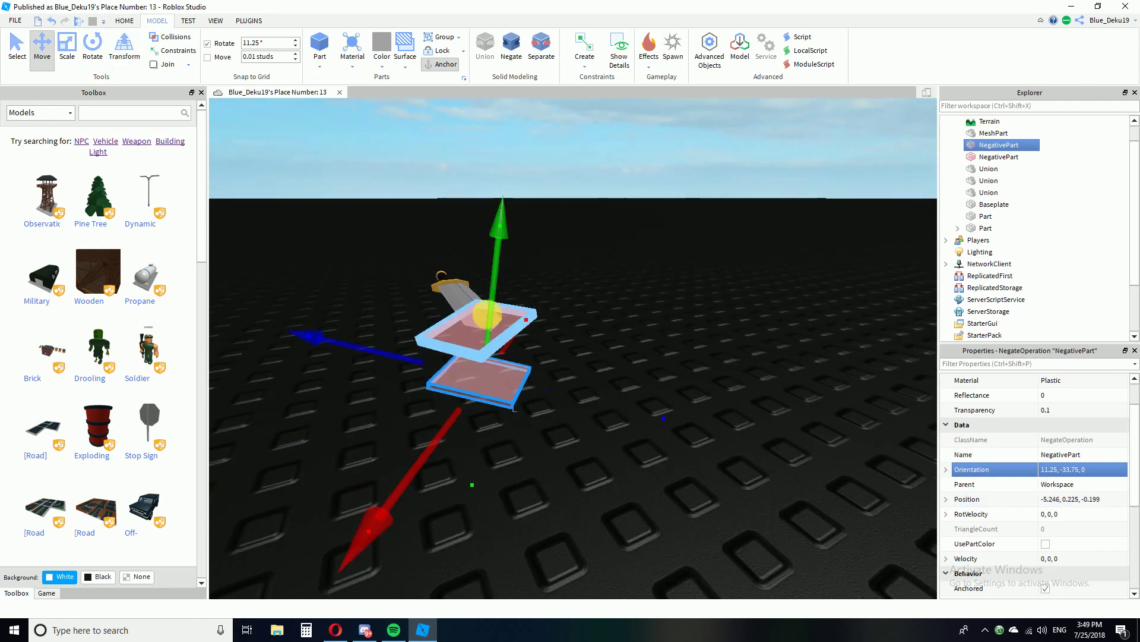
scroll(587, 463, up, 3)
right_drag(586, 463, 581, 536)
drag(519, 288, 513, 303)
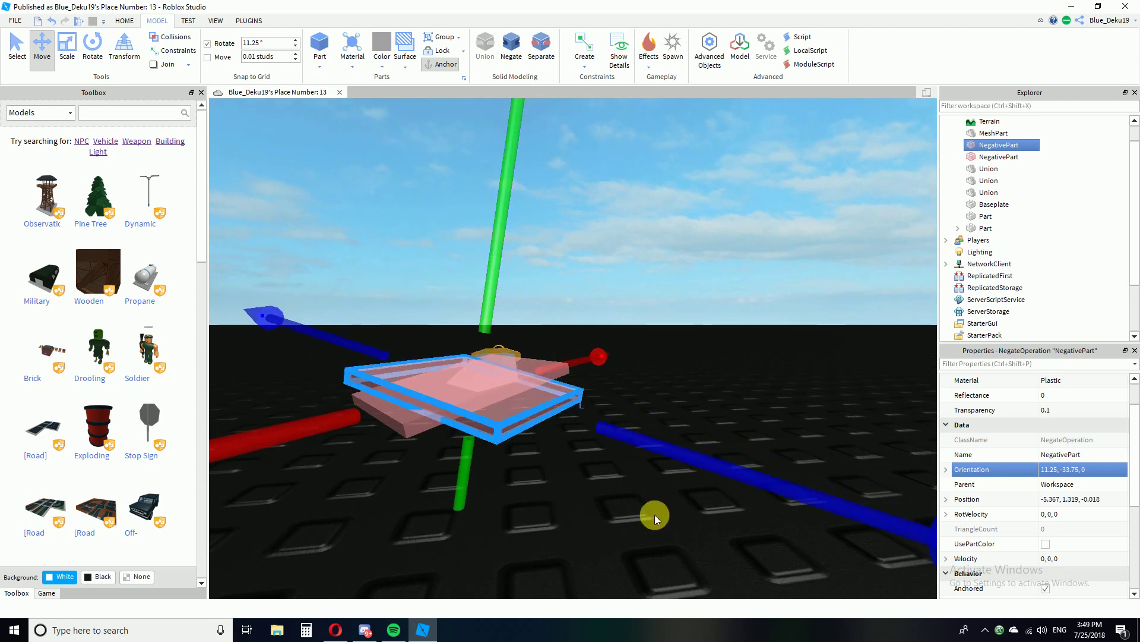
Align the mirrored negative slab with the first one over the blade tip at -5.455, 1.327, 0.115.
right_drag(646, 479, 716, 503)
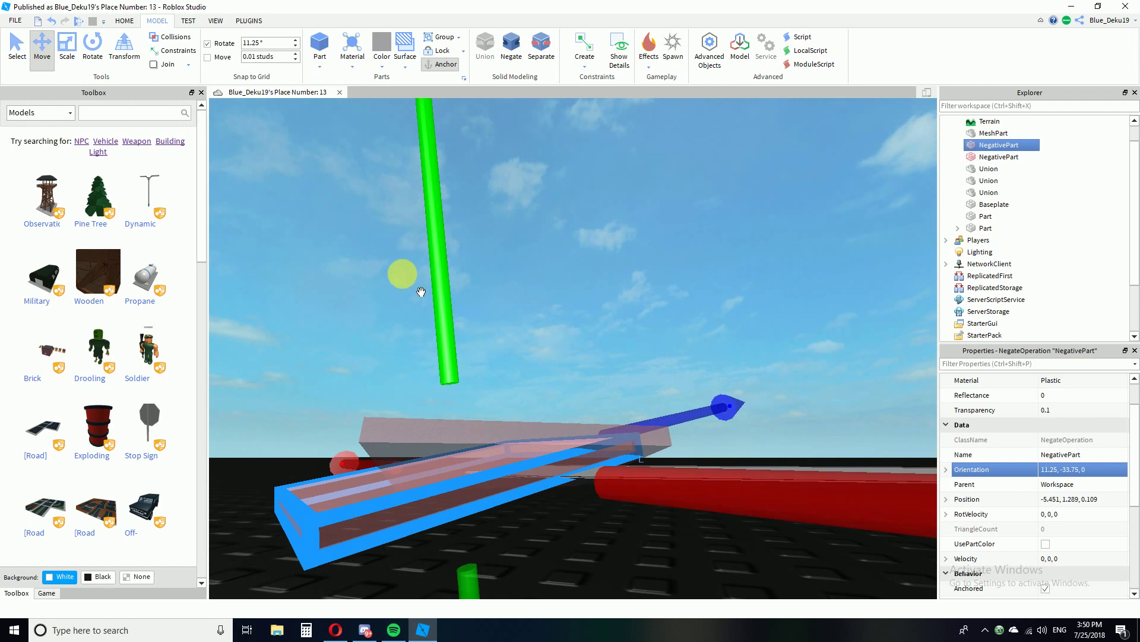
right_drag(421, 291, 455, 310)
drag(452, 310, 452, 306)
right_drag(512, 368, 509, 373)
drag(553, 205, 550, 283)
scroll(549, 283, up, 4)
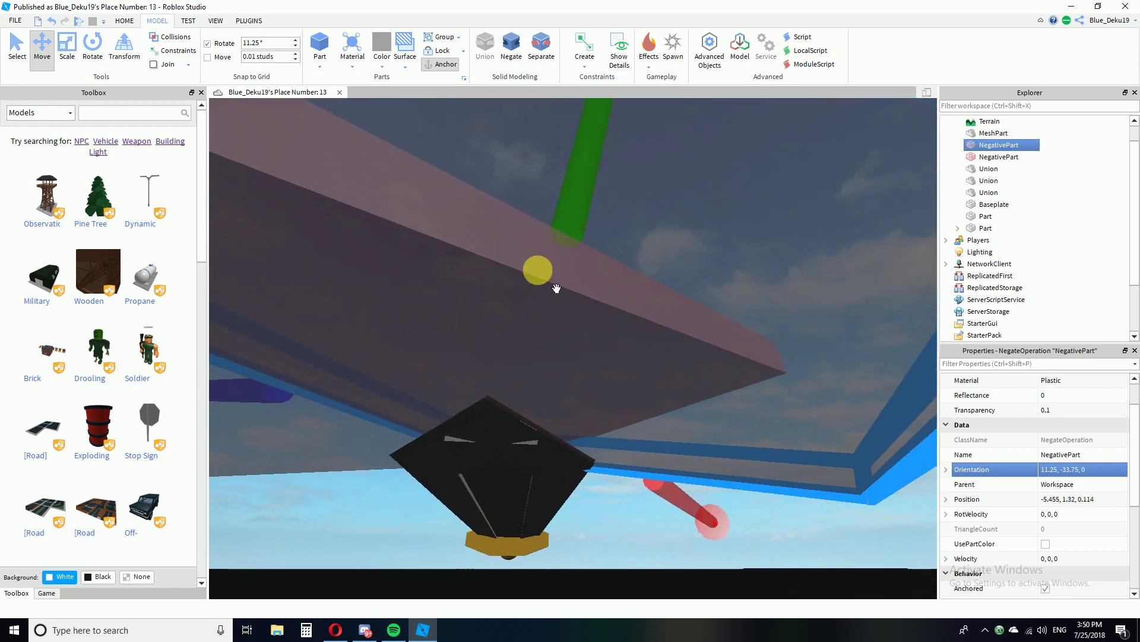
right_drag(556, 288, 559, 290)
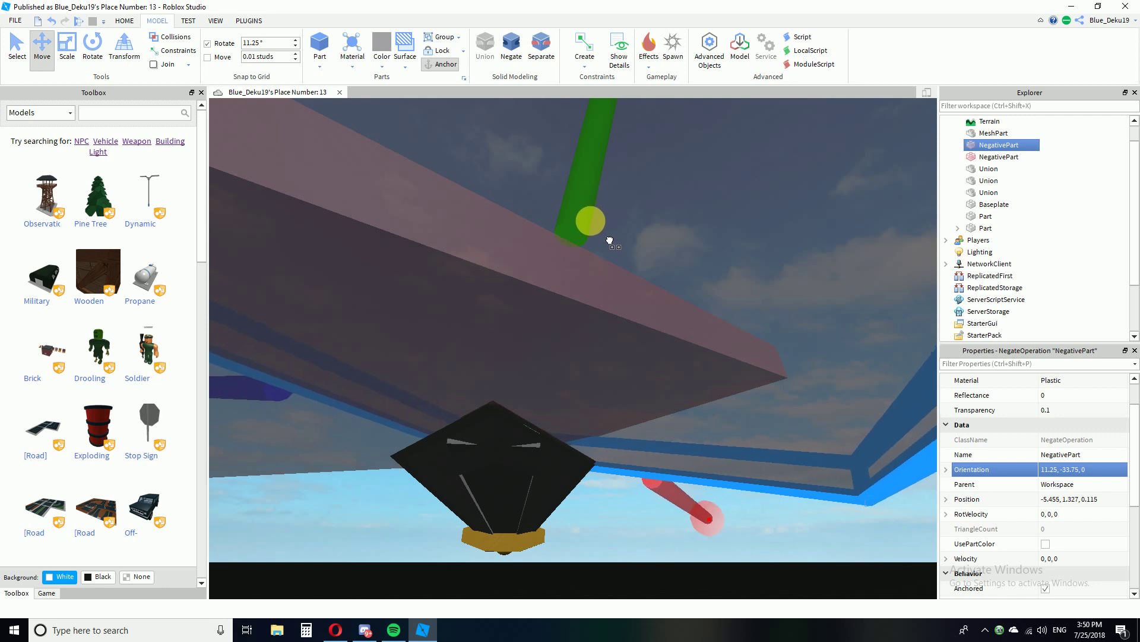
right_drag(591, 221, 590, 220)
scroll(590, 220, down, 6)
click(636, 421)
right_drag(636, 420, 674, 453)
scroll(610, 402, up, 4)
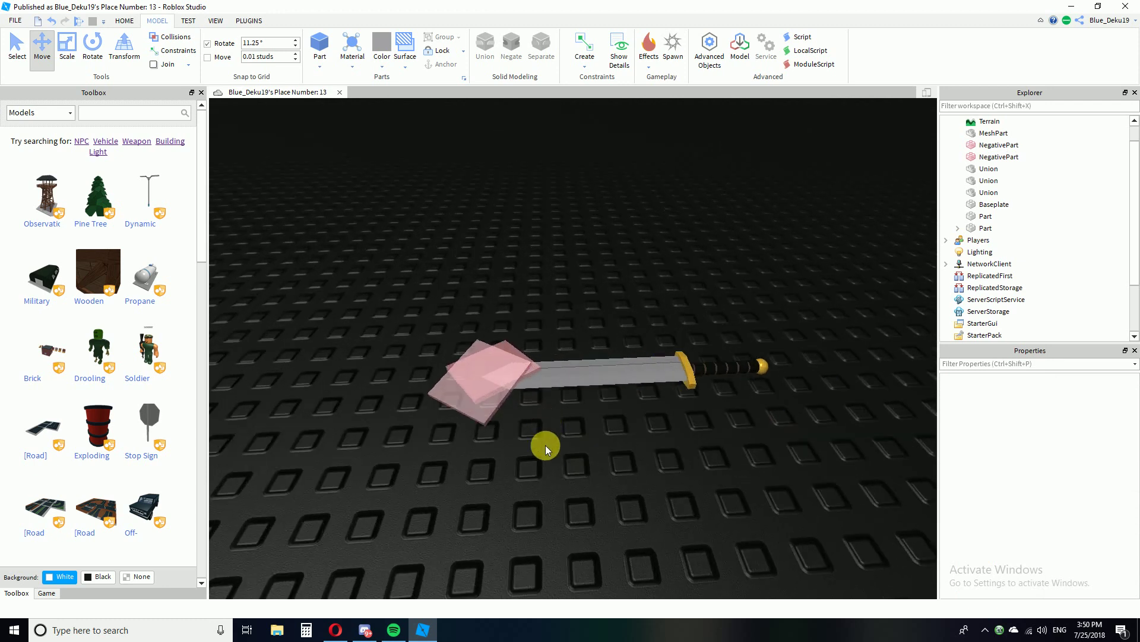
Duplicate both negative slabs below the blade and rotate the copies together to suit the blade's underside.
drag(525, 428, 448, 333)
key(ctrl+v)
right_drag(608, 484, 608, 485)
key(a)
right_drag(534, 242, 534, 242)
key(a)
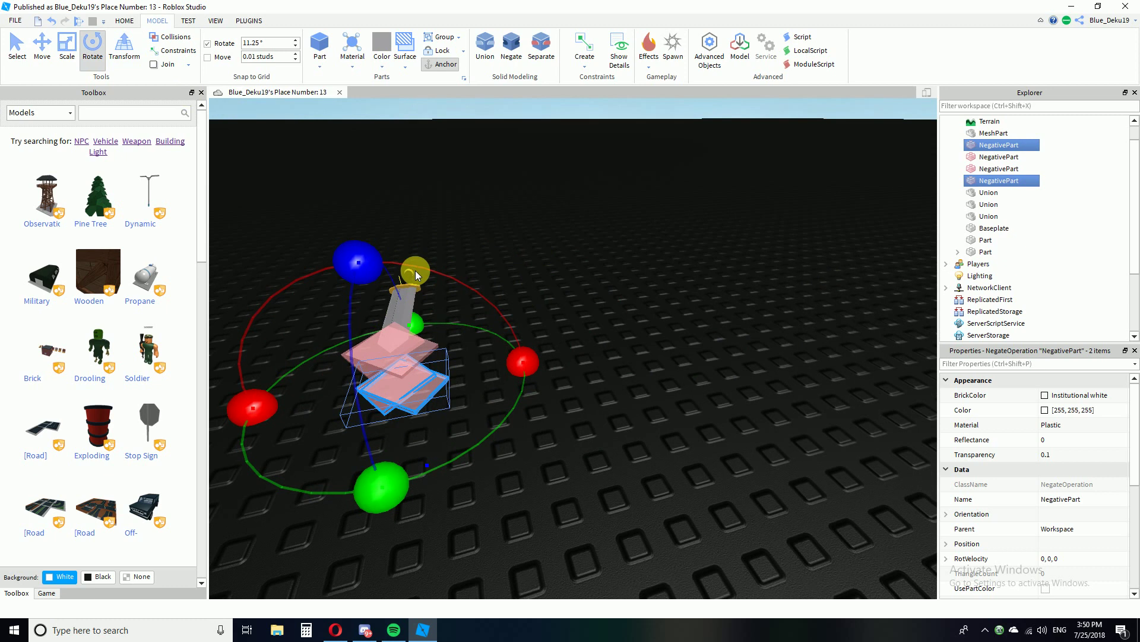
drag(253, 408, 289, 411)
right_drag(366, 393, 366, 392)
key(a)
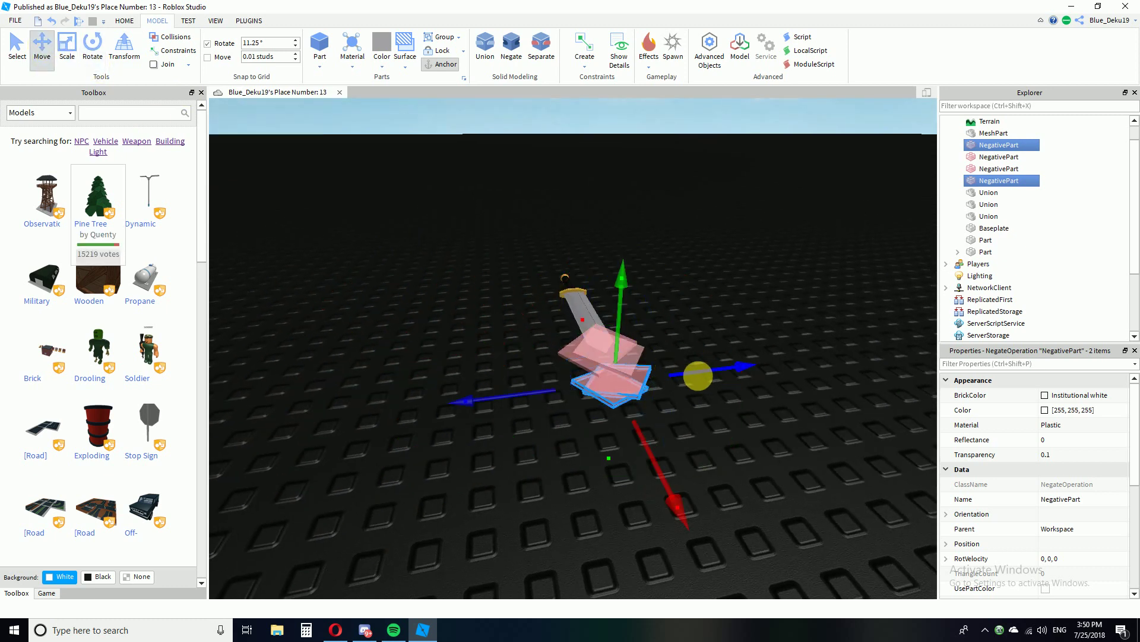
Shift the two rotated slab copies lengthwise beneath the blade tip and check them from the side.
drag(650, 455, 691, 517)
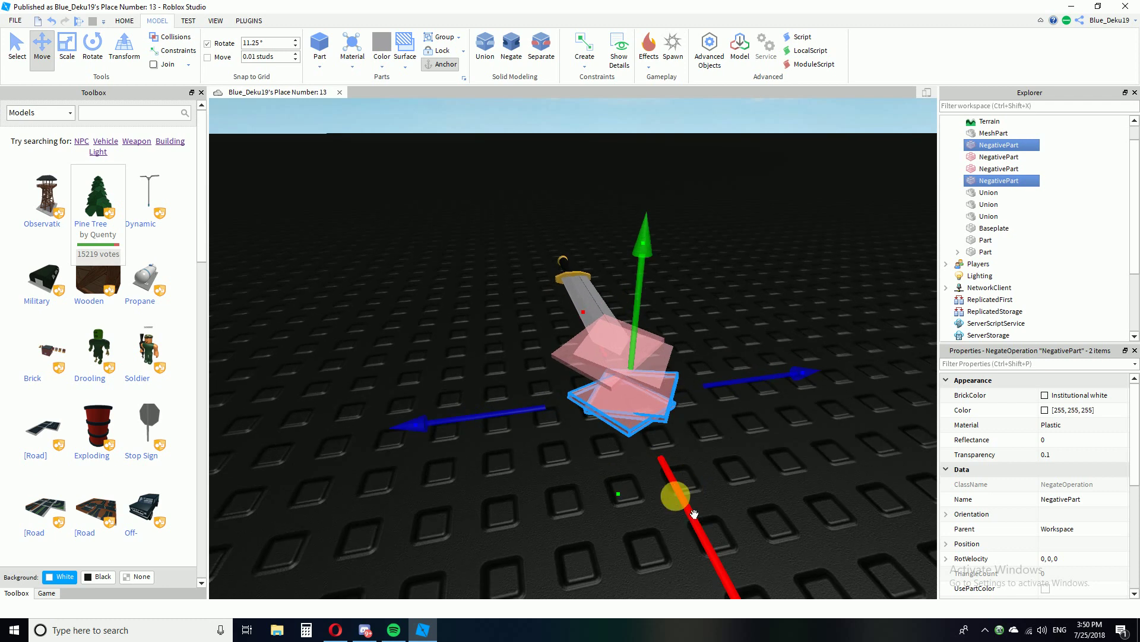
drag(664, 466, 662, 461)
scroll(662, 461, up, 4)
right_drag(663, 461, 664, 459)
click(807, 430)
right_drag(786, 397, 782, 398)
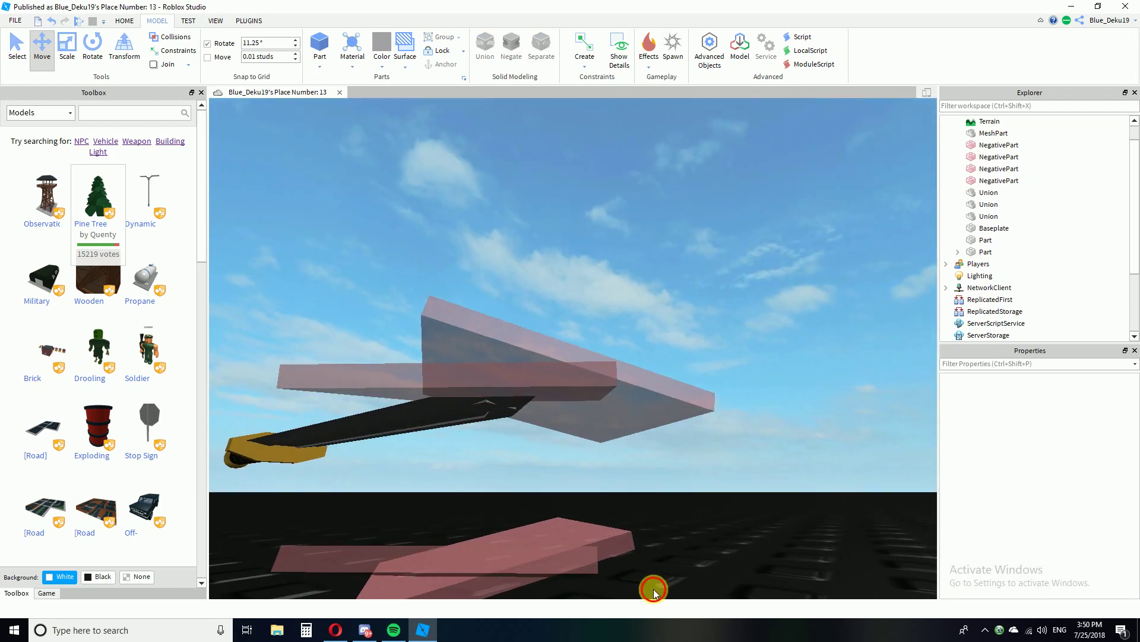
Raise the two lower negative slabs against the underside of the blade tip and line them up with the upper pair.
right_drag(600, 530, 601, 526)
drag(436, 456, 428, 342)
right_drag(437, 351, 788, 493)
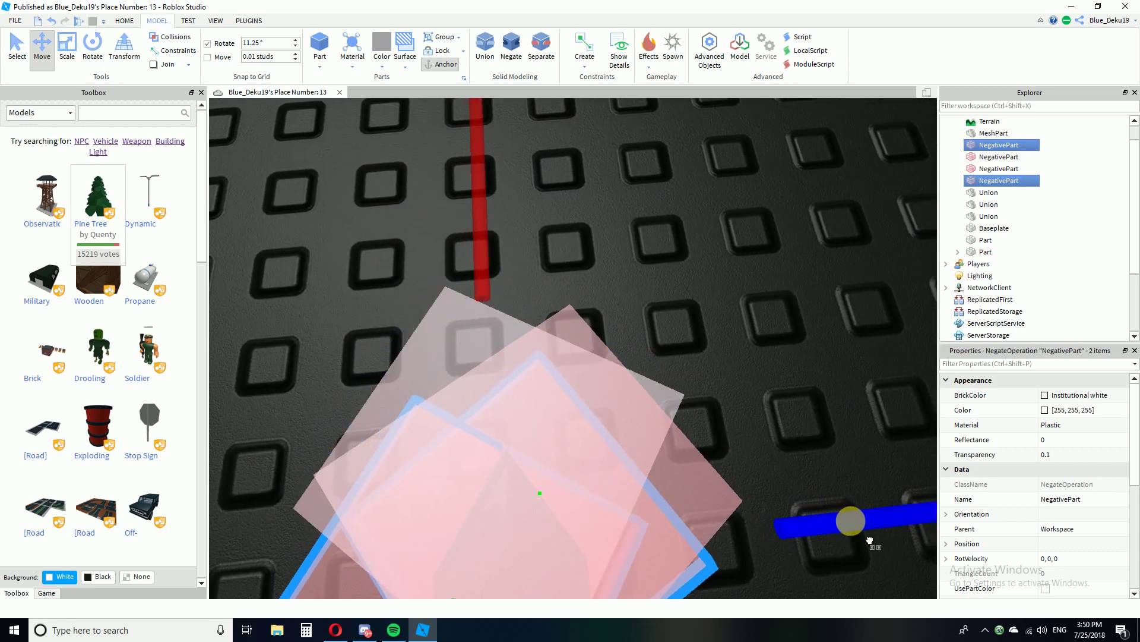
right_drag(708, 361, 447, 343)
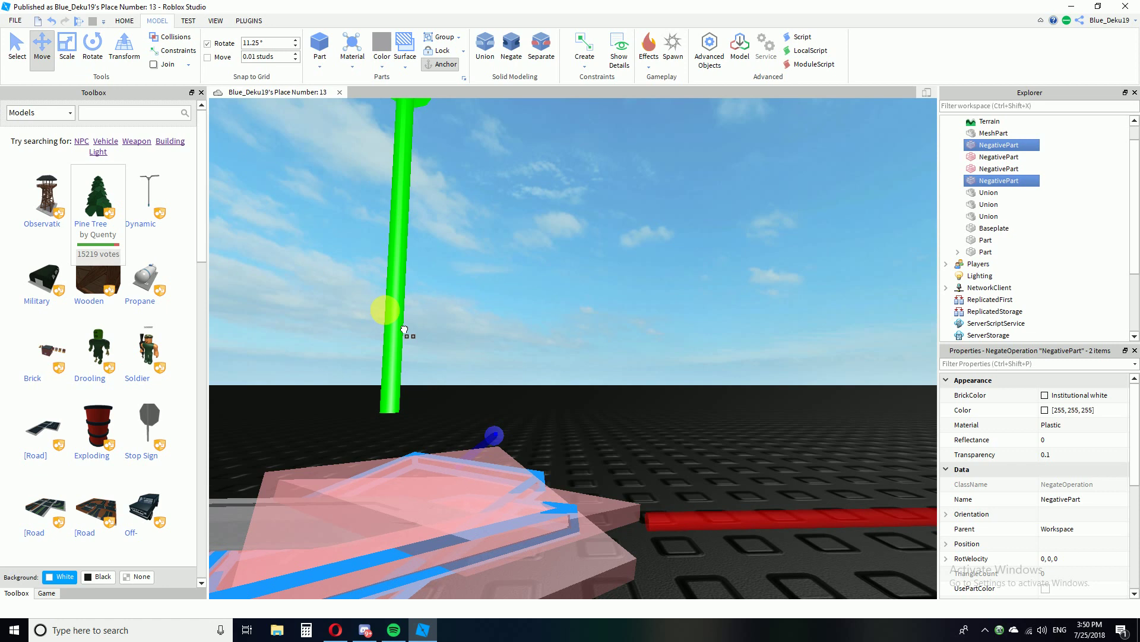
right_drag(523, 344, 675, 272)
Union the four negative slabs with both blade halves to bevel the tip on both faces.
click(618, 365)
scroll(675, 272, down, 4)
drag(584, 452, 583, 452)
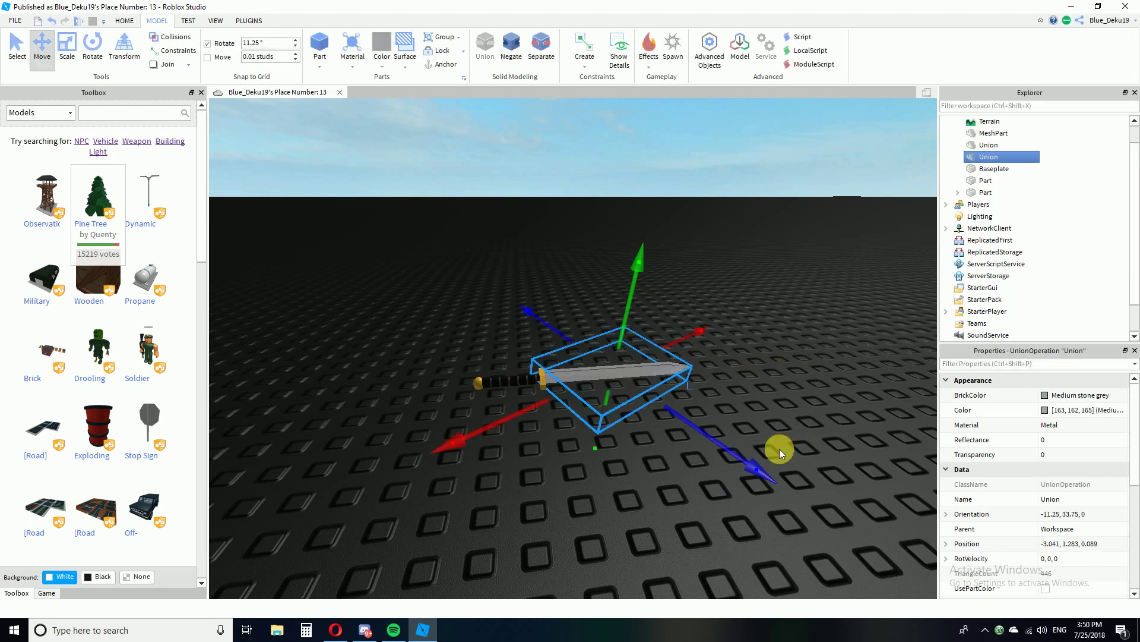
click(791, 400)
scroll(792, 401, up, 5)
right_drag(792, 400, 792, 401)
right_drag(582, 550, 652, 547)
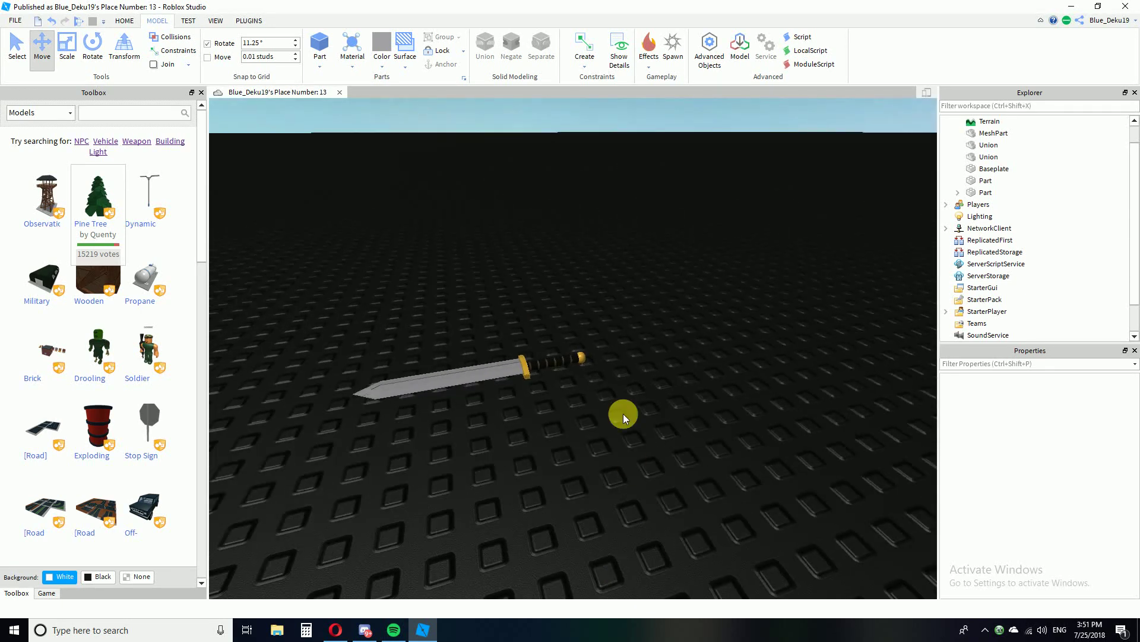
Box-select the sword's pieces and group them.
right_drag(632, 310, 631, 311)
right_drag(701, 479, 701, 479)
drag(557, 426, 557, 426)
key(ctrl+g)
click(730, 465)
right_drag(730, 465, 732, 465)
Select the complete sword, including blade, guard and handle, and group it into a single model.
right_drag(765, 513, 765, 513)
scroll(766, 513, up, 2)
drag(777, 454, 597, 562)
click(812, 440)
right_drag(811, 440, 812, 443)
drag(789, 429, 390, 252)
key(ctrl+g)
click(738, 324)
right_drag(744, 316, 746, 301)
scroll(744, 316, up, 3)
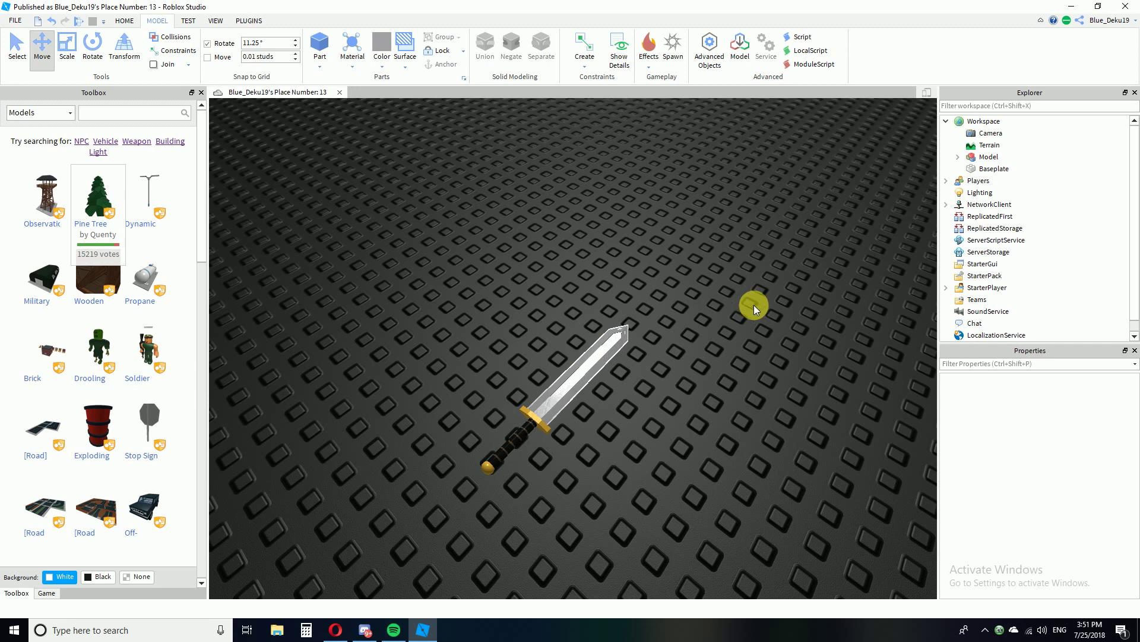